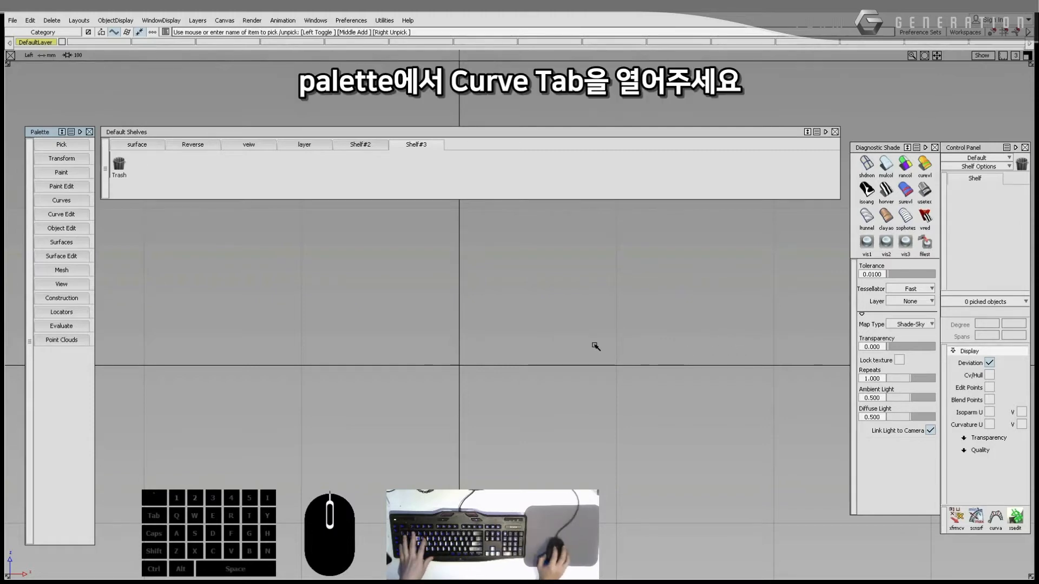
Step: Create a NURBS circle with the Circle Tool and centre it on the grid origin
click(80, 201)
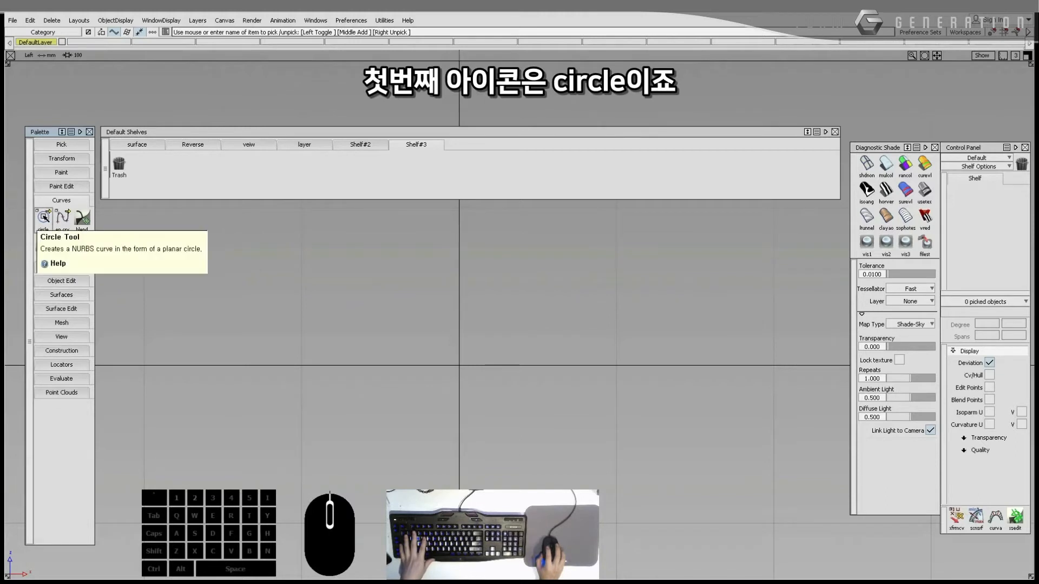
click(45, 220)
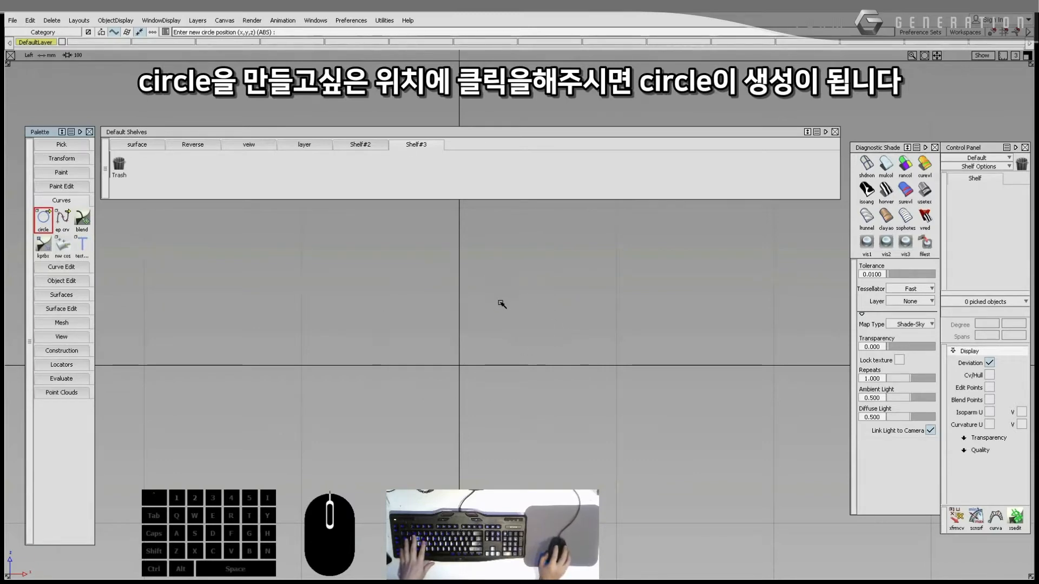
click(478, 342)
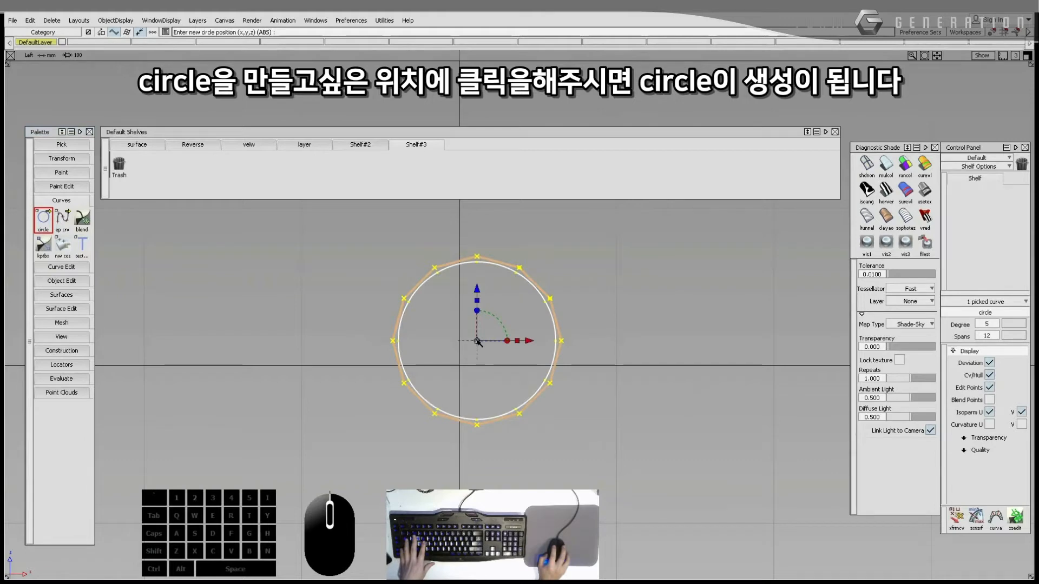
drag(478, 342, 485, 401)
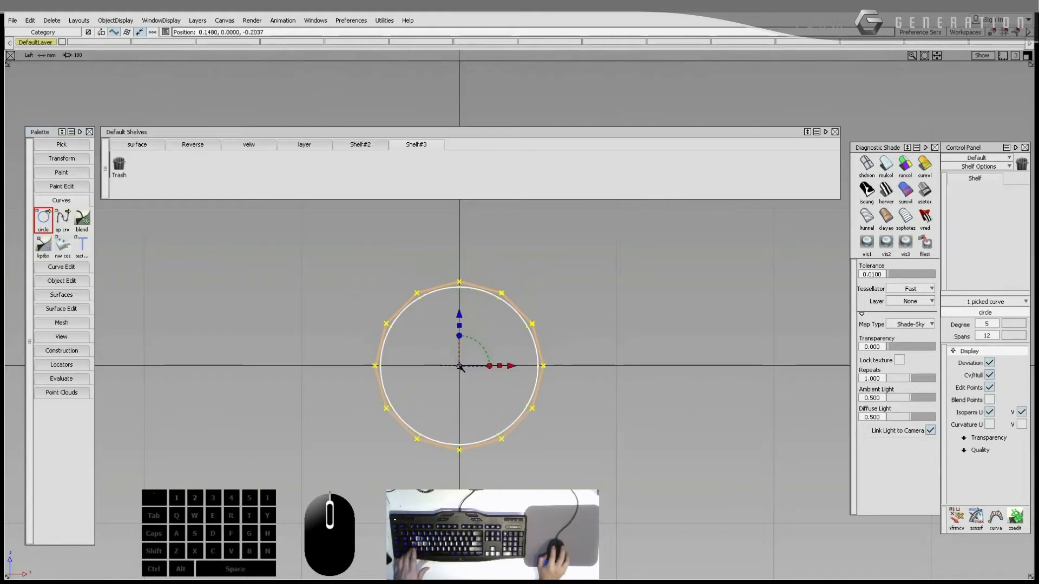
ctrl+shift+drag(487, 353, 485, 323)
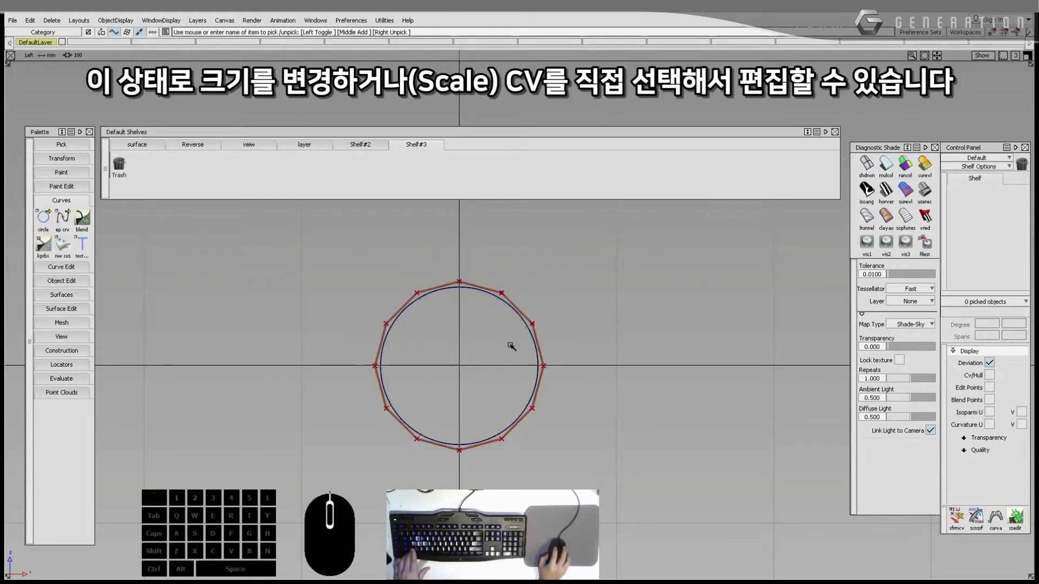
Step: Pick the circle and try scaling it to a different size
click(500, 306)
key(s)
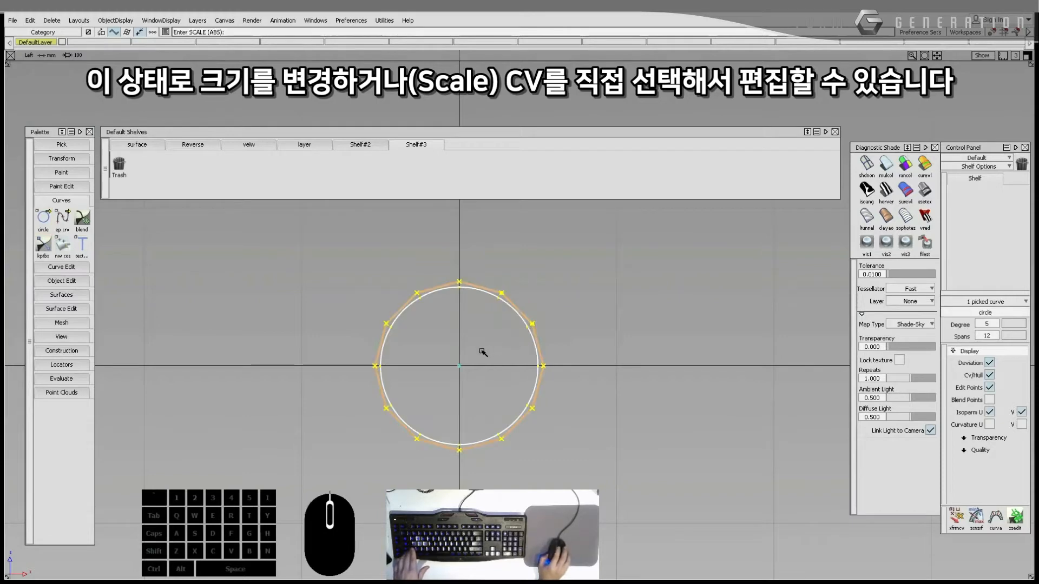
mouse_move(482, 353)
mouse_down()
mouse_move(591, 361)
mouse_move(472, 353)
mouse_up()
middle_drag(472, 353, 529, 355)
right_drag(529, 355, 542, 355)
Step: Pick several control vertices along the circle's upper edge and move them to reshape the outline
ctrl+shift+drag(543, 355, 448, 259)
drag(375, 244, 400, 270)
drag(448, 228, 485, 260)
drag(505, 234, 544, 276)
ctrl+shift+right_drag(535, 287, 526, 322)
drag(494, 303, 545, 305)
Step: Pick the reshaped circle as an object and delete it
ctrl+shift+drag(561, 355, 546, 286)
key(Delete)
key(Return)
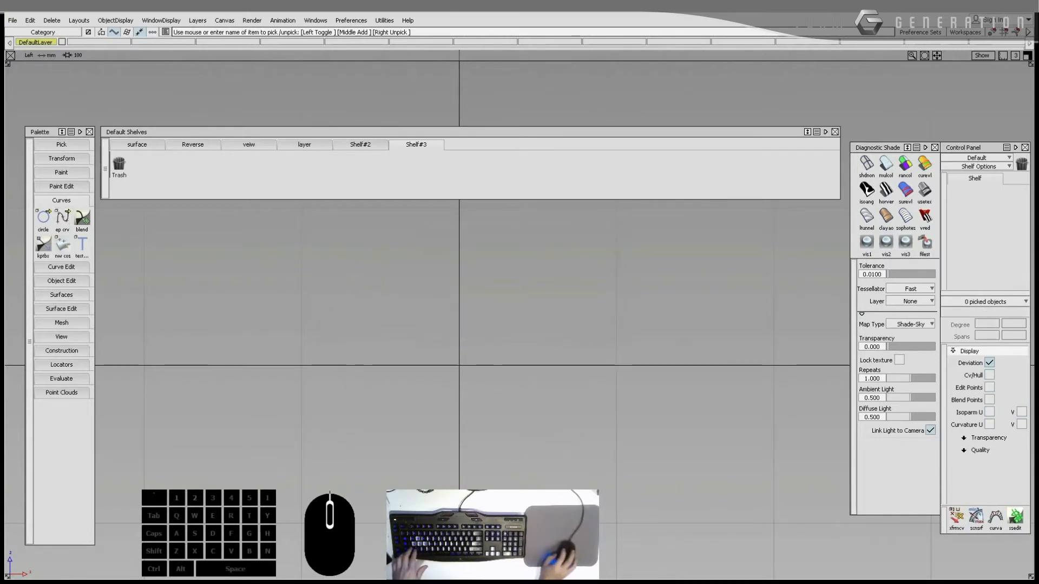
Step: Draw an arched CV curve from four control vertices above the horizontal axis, and clear the selection
click(43, 218)
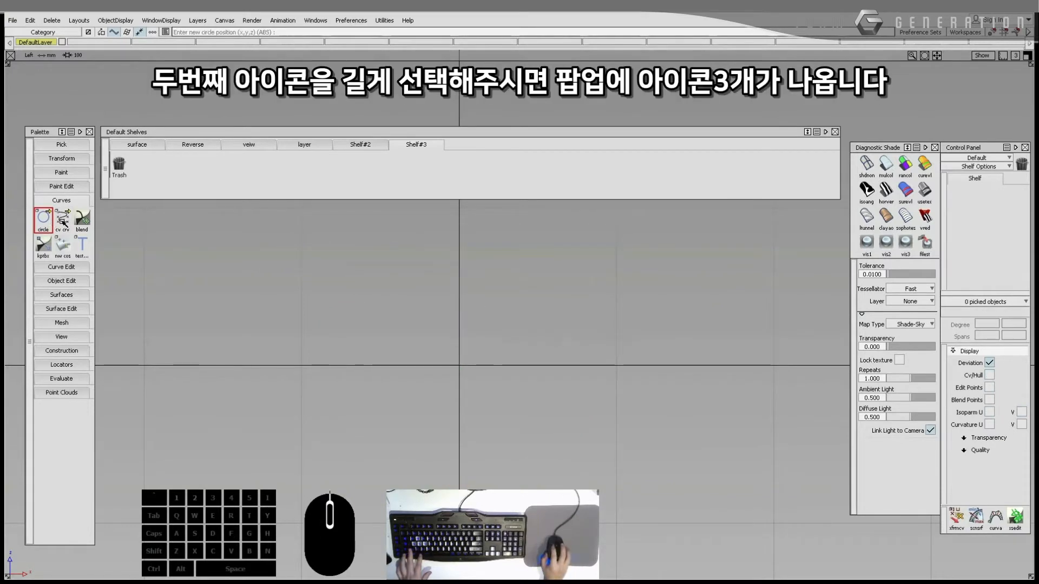
click(64, 222)
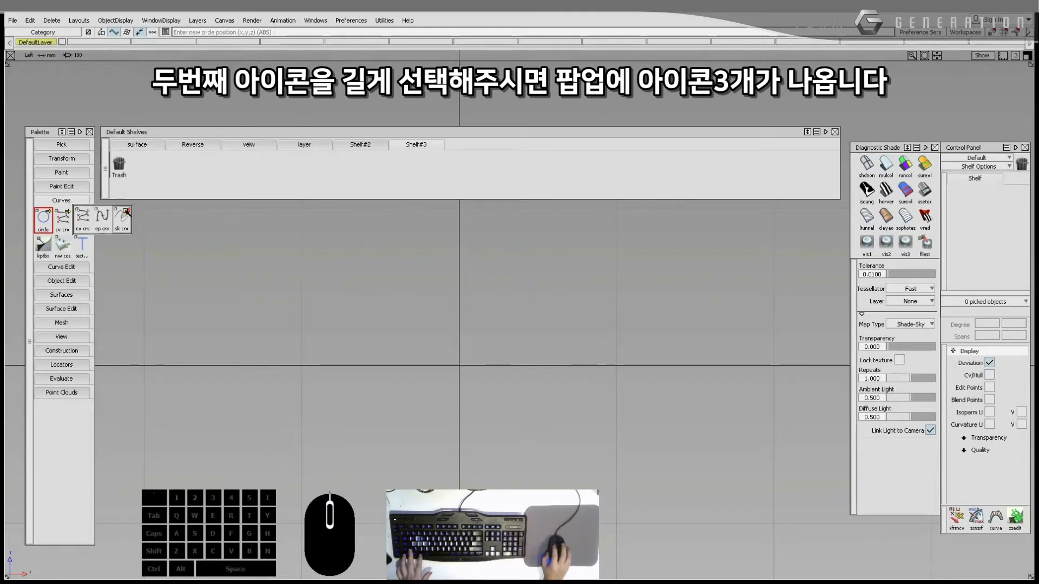
click(84, 219)
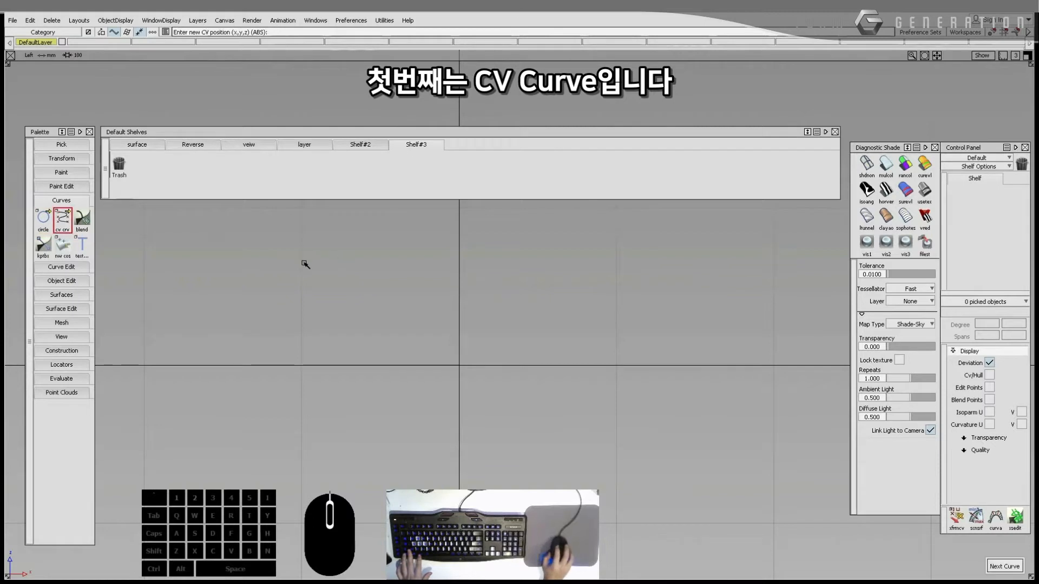
click(281, 270)
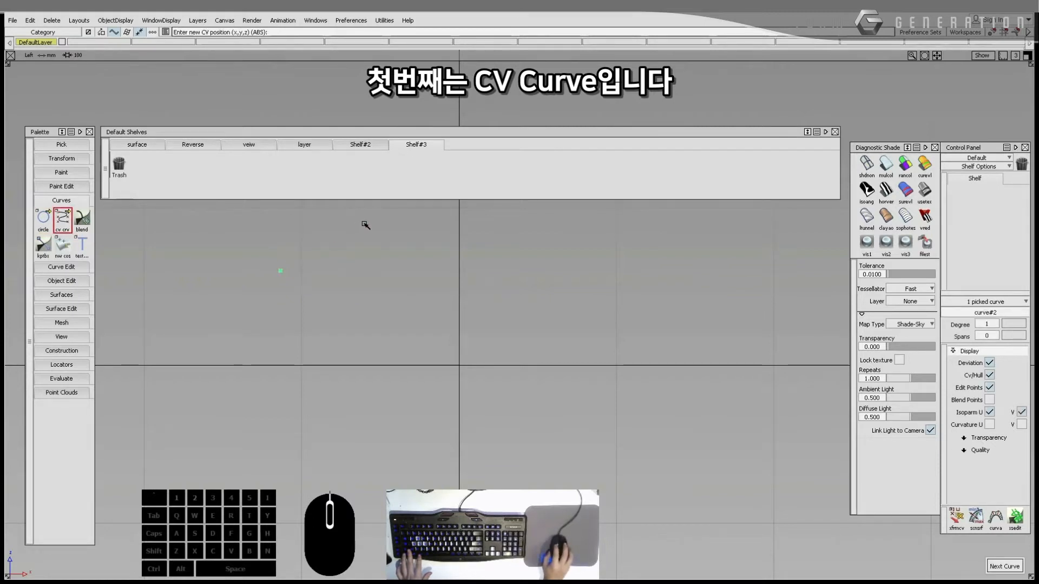
click(364, 223)
click(487, 225)
click(559, 261)
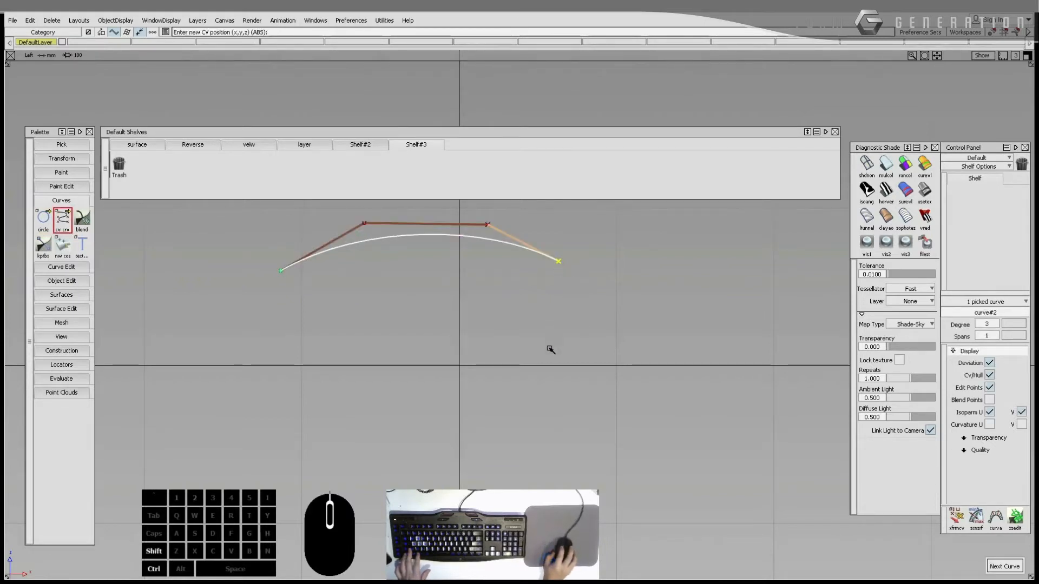
ctrl+shift+drag(549, 349, 548, 304)
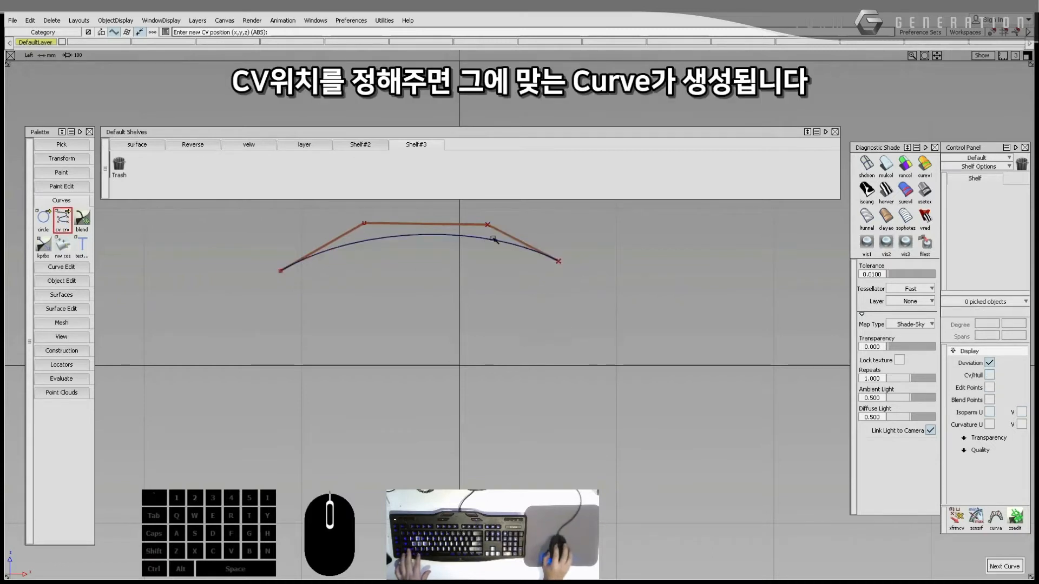
Step: Draw a second four-point arched CV curve just below the first one, and clear the selection
click(283, 306)
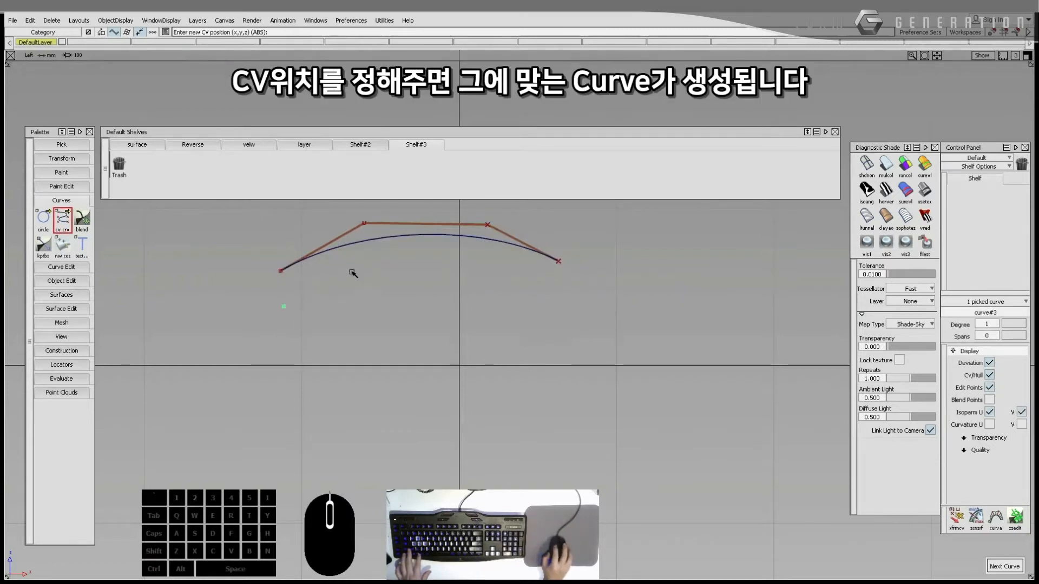
click(474, 270)
click(534, 313)
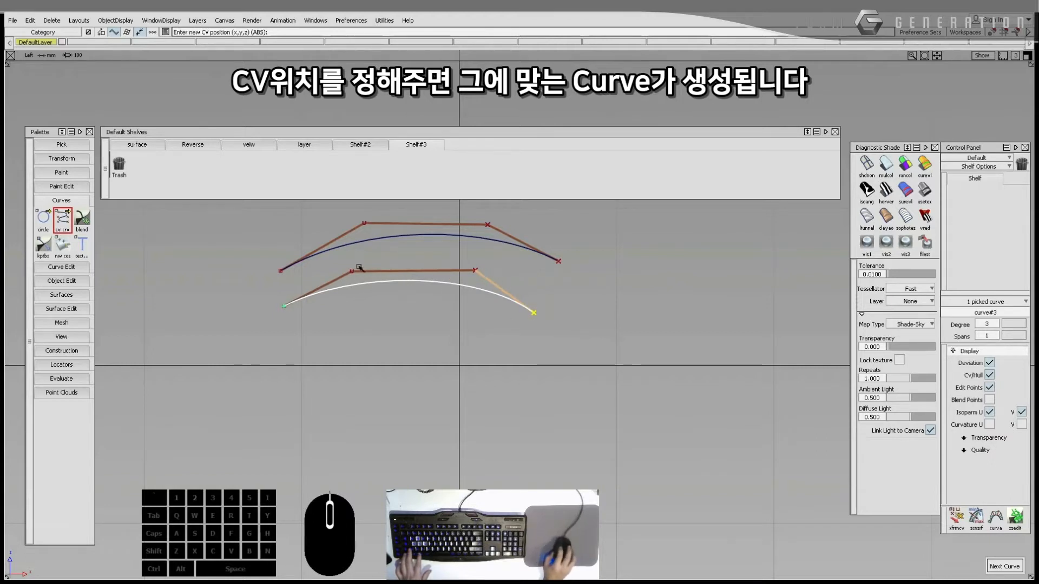
ctrl+shift+drag(374, 298, 375, 273)
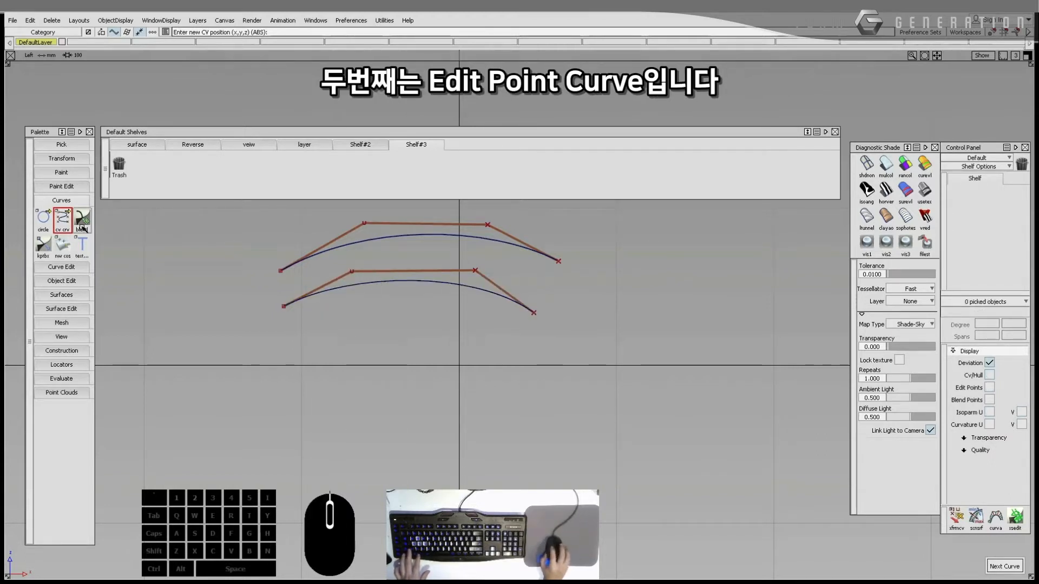
Step: Draw a straight horizontal edit point curve from a start and an end point below the two arches
drag(62, 224, 103, 220)
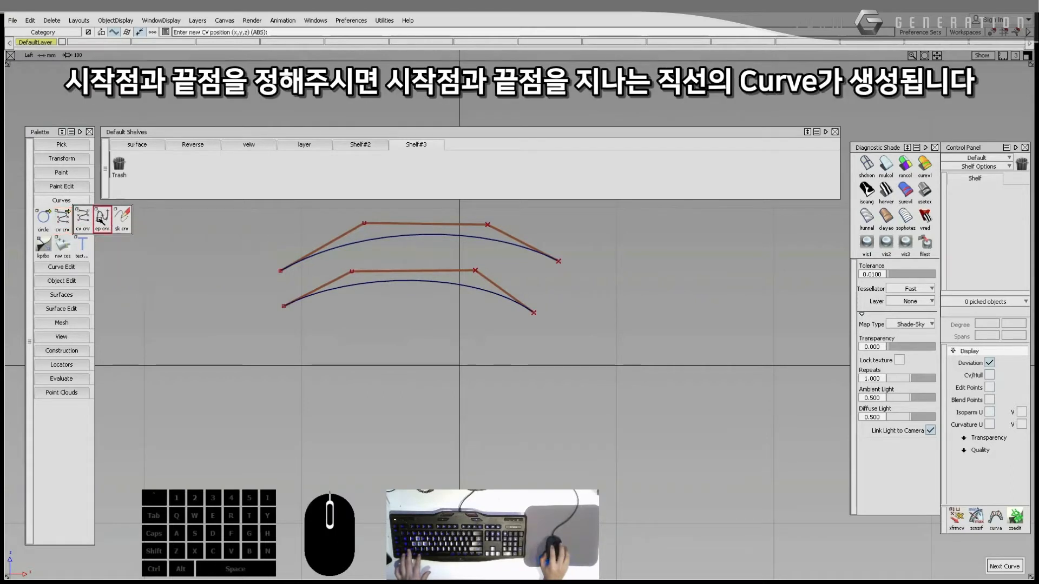
click(285, 345)
click(542, 345)
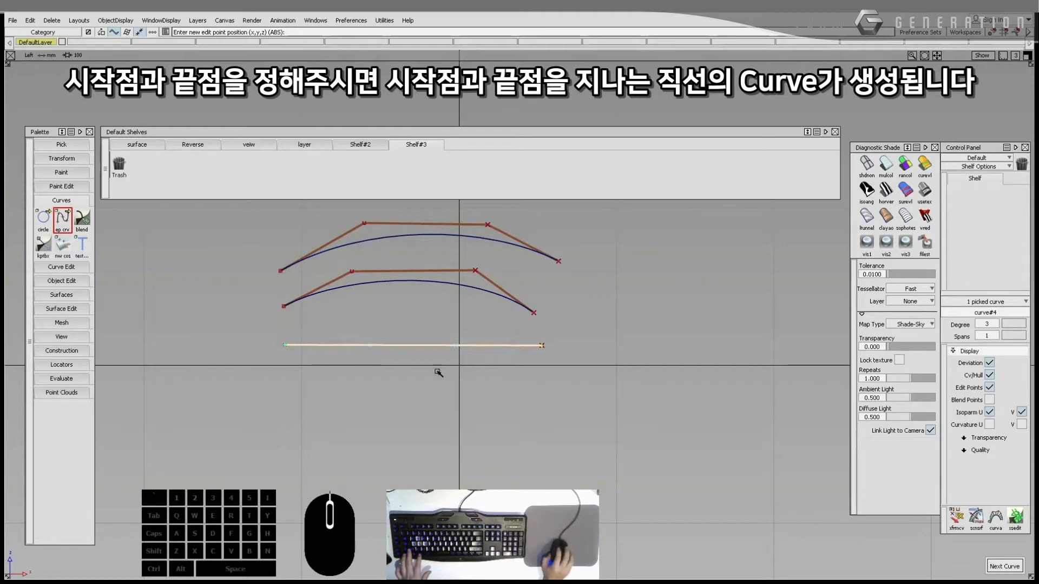
ctrl+shift+drag(400, 301, 401, 281)
Step: Move the two middle control vertices of the straight curve upward so it forms an arch
ctrl+shift+drag(371, 313, 463, 370)
ctrl+shift+middle_drag(464, 375, 456, 389)
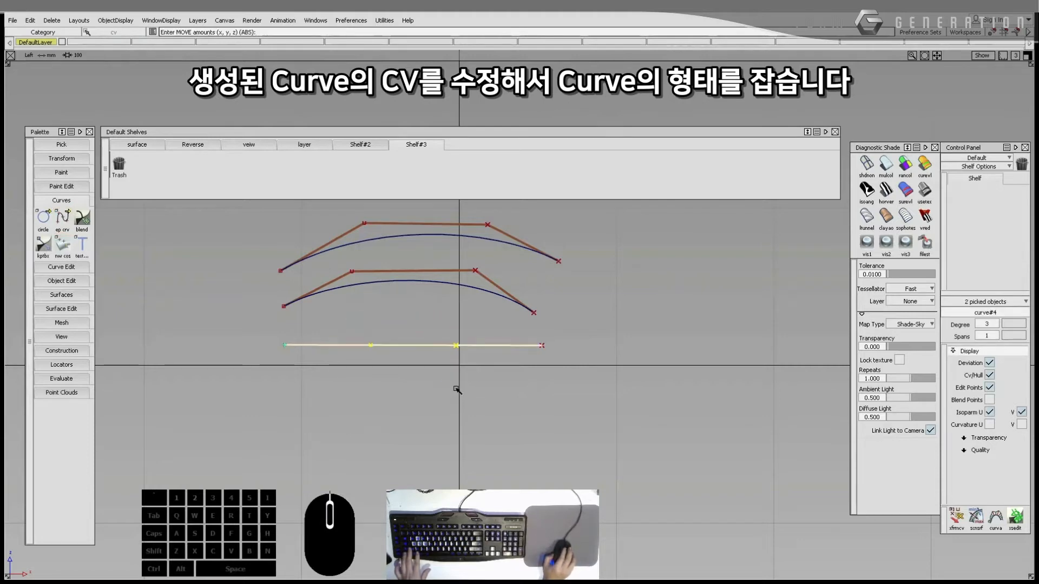
drag(456, 389, 455, 327)
ctrl+shift+click(453, 324)
ctrl+shift+middle_drag(457, 331, 457, 346)
mouse_move(457, 347)
mouse_down()
mouse_move(486, 345)
mouse_move(473, 349)
mouse_up()
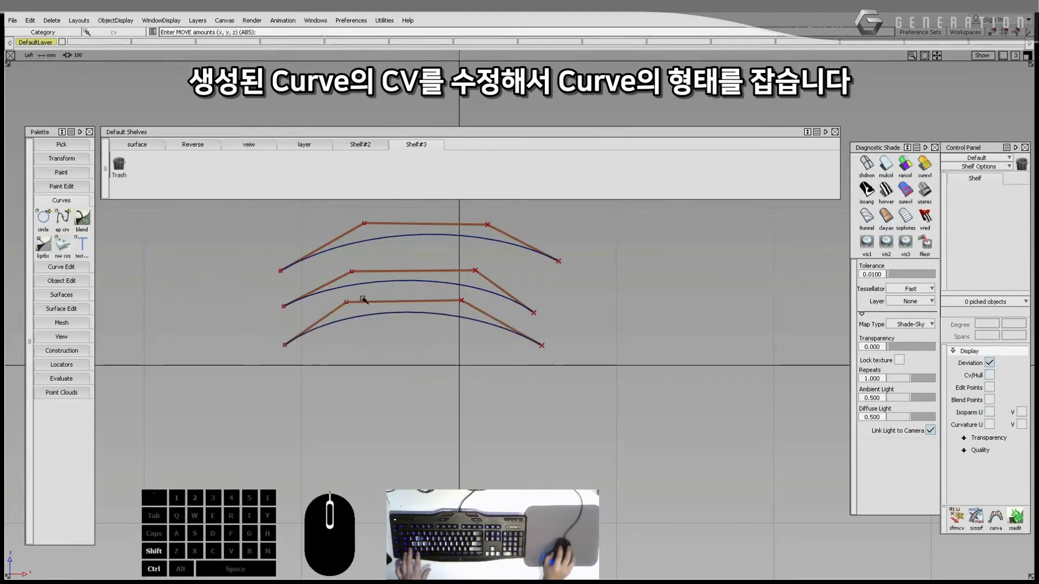
Step: Fine-tune the lowest arch by moving its two middle control vertices individually inward
ctrl+shift+drag(349, 296, 366, 320)
ctrl+shift+middle_drag(381, 328, 385, 346)
drag(401, 328, 417, 333)
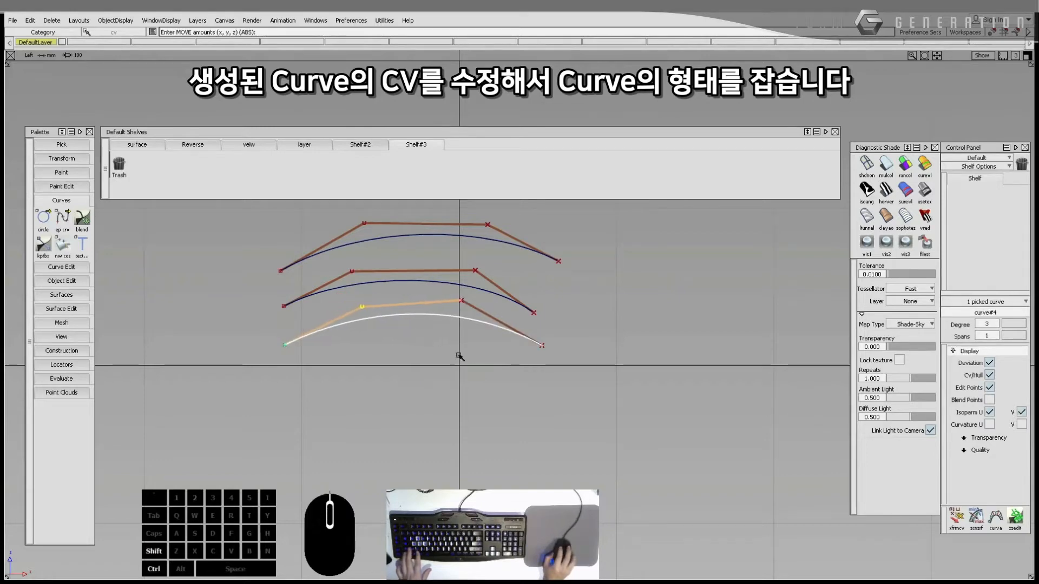
ctrl+shift+drag(448, 296, 472, 312)
ctrl+shift+middle_drag(476, 345, 472, 351)
drag(461, 338, 240, 280)
Step: Draw two freehand S-shaped curves with the Sketch Curve tool, crossing each other below and beside the arches
drag(71, 232, 128, 222)
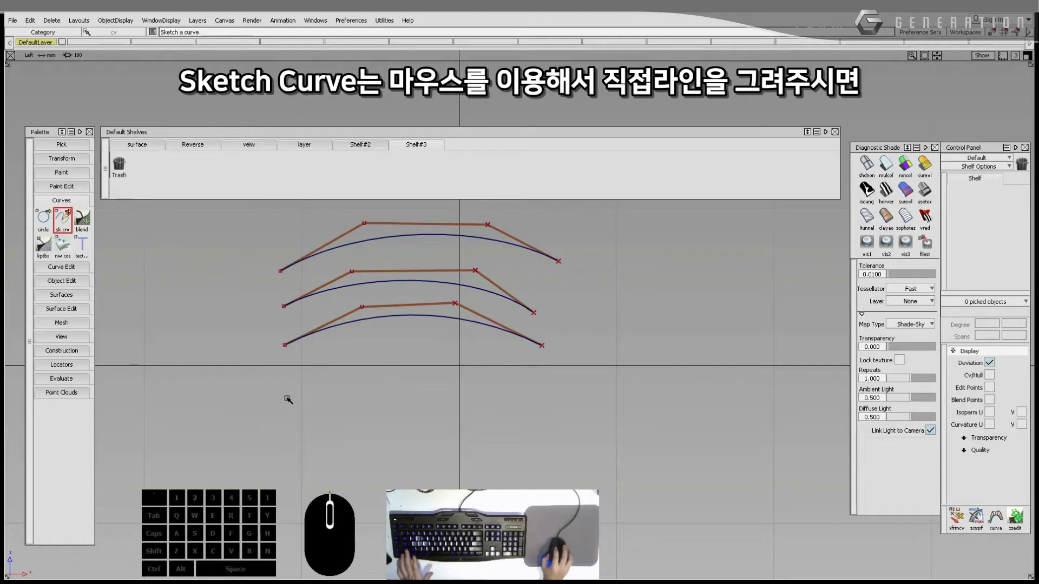
drag(287, 394, 297, 386)
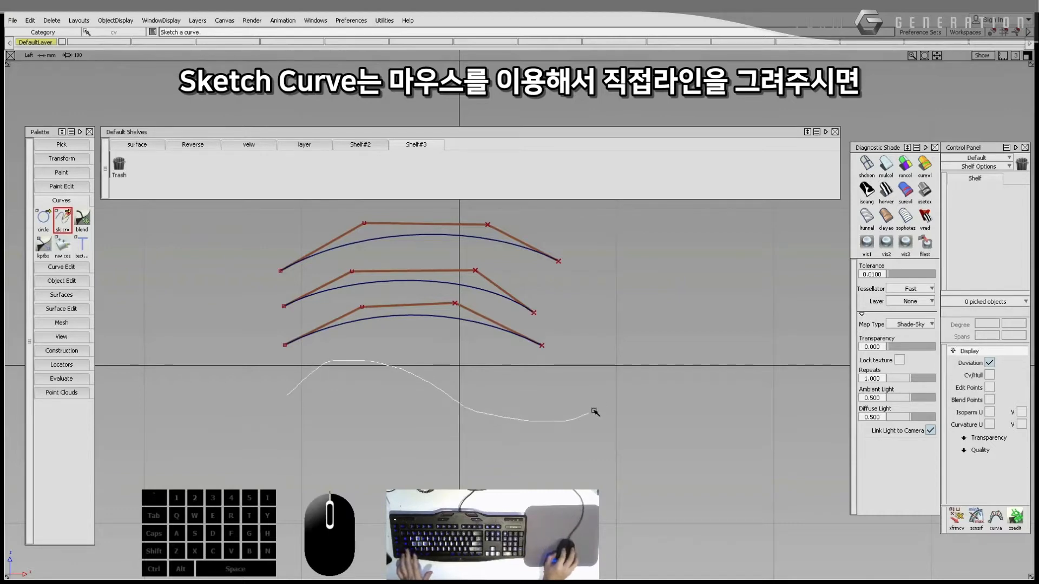
drag(624, 318, 624, 317)
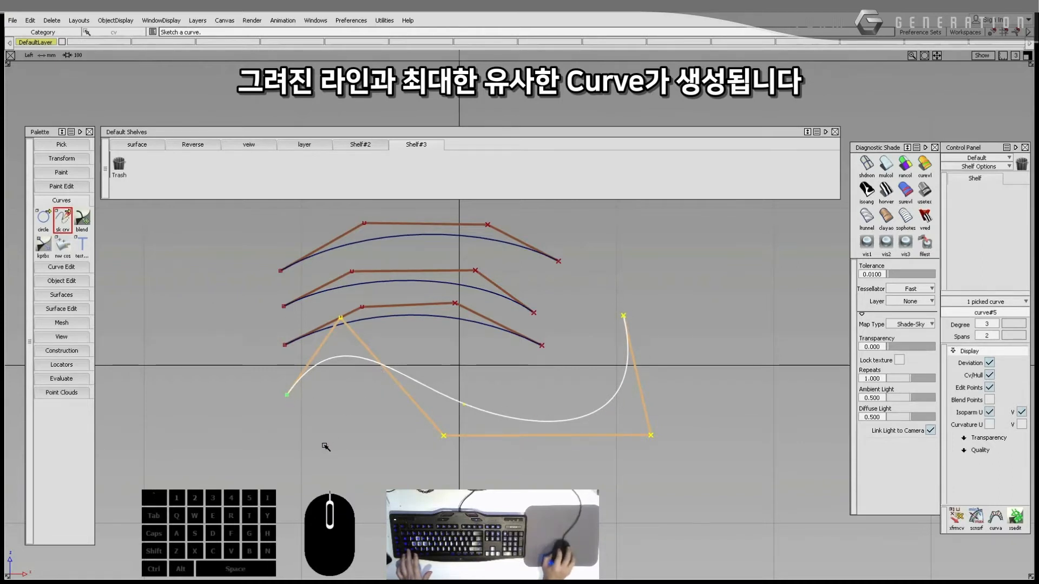
mouse_move(325, 445)
mouse_down()
mouse_move(387, 395)
mouse_move(561, 378)
mouse_move(664, 271)
mouse_move(702, 344)
mouse_up()
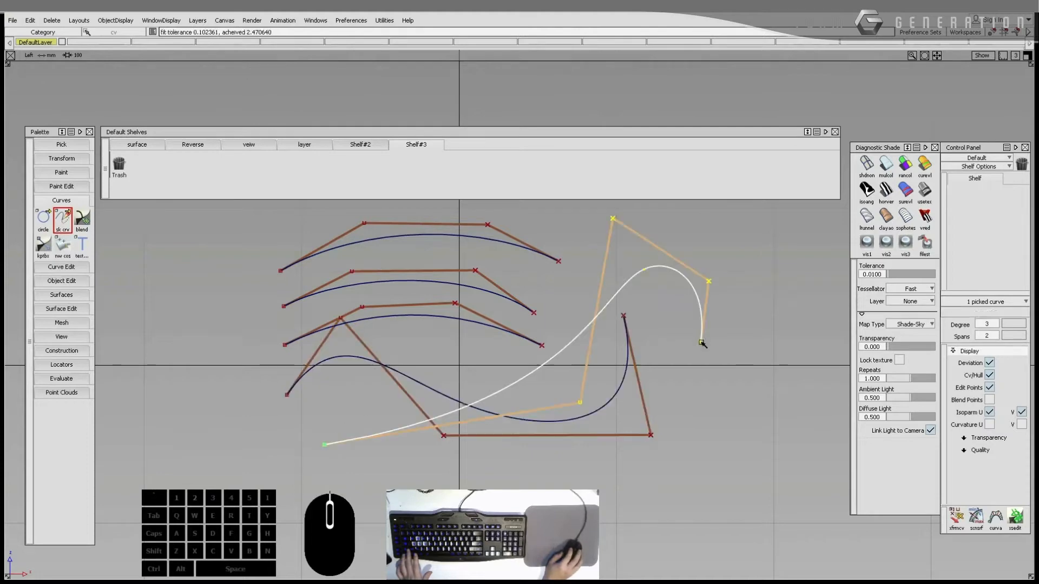
Step: Delete both sketched curves and the three arched curves
key(shift)
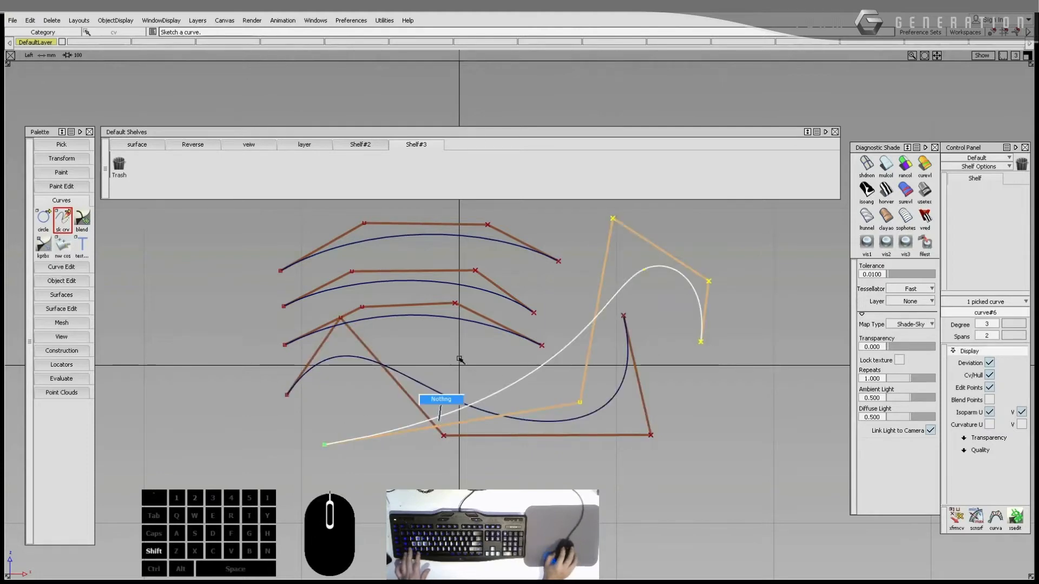
ctrl+shift+drag(367, 423, 430, 364)
click(445, 399)
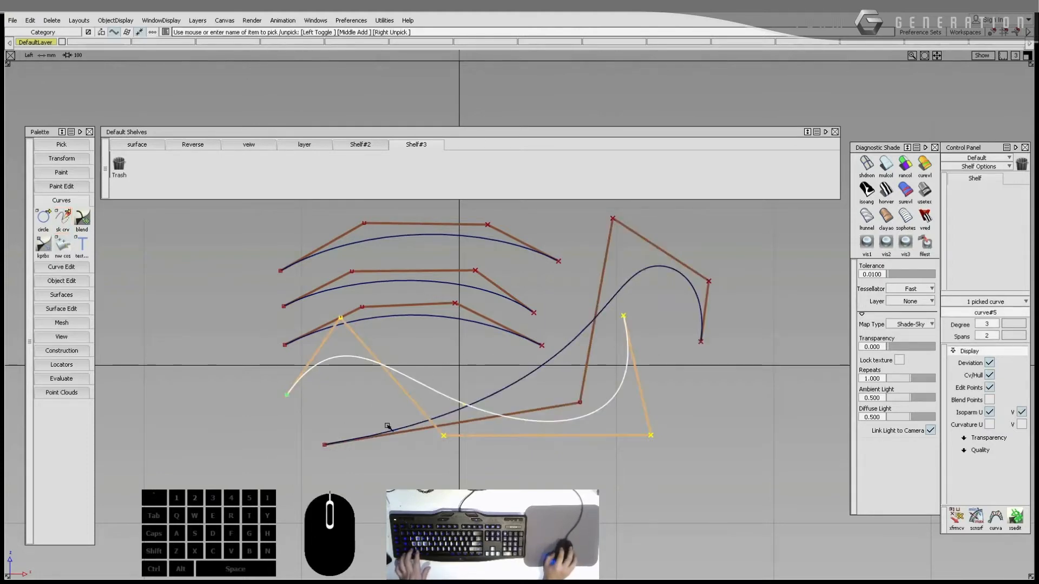
click(388, 427)
key(Delete)
key(Return)
drag(384, 226, 413, 352)
key(Delete)
key(Return)
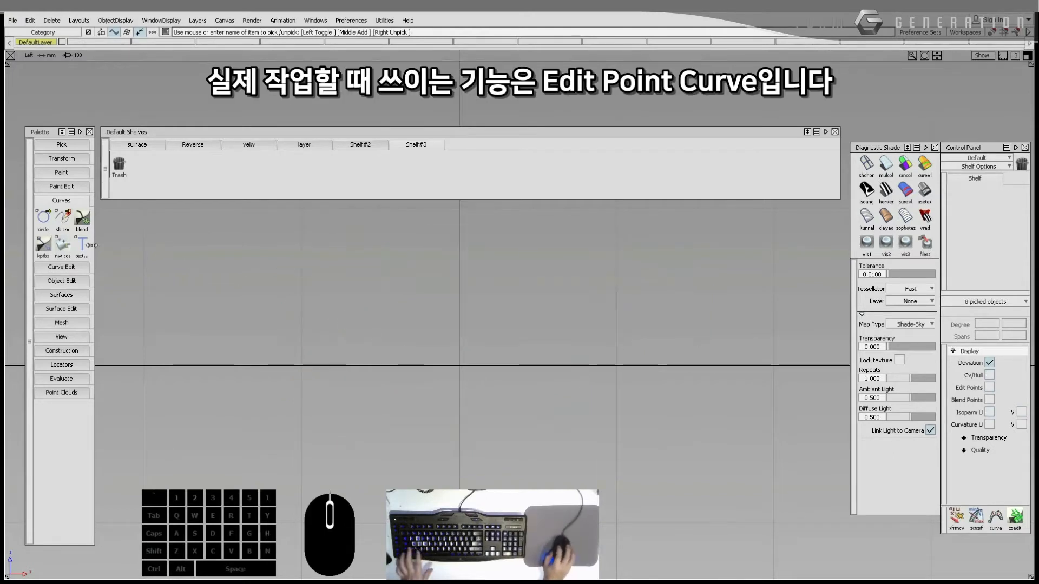
Step: Add the Edit Point Curve tool to the empty Shelf#3
click(66, 226)
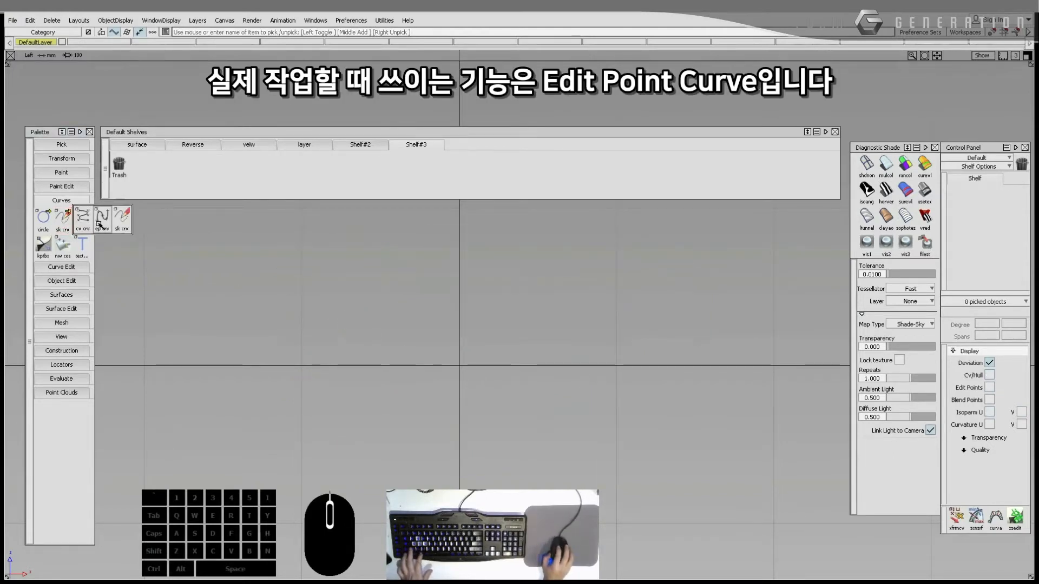
middle_drag(100, 224, 156, 171)
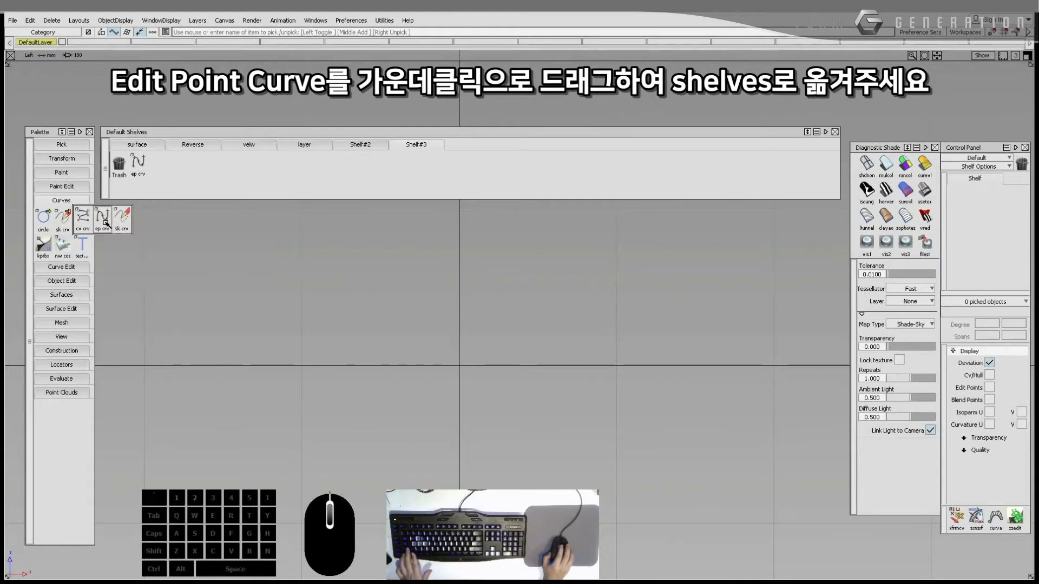
middle_drag(104, 222, 120, 165)
Step: Draw two roughly horizontal edit point curves, one below the other, using the tool stored on the shelf
click(139, 161)
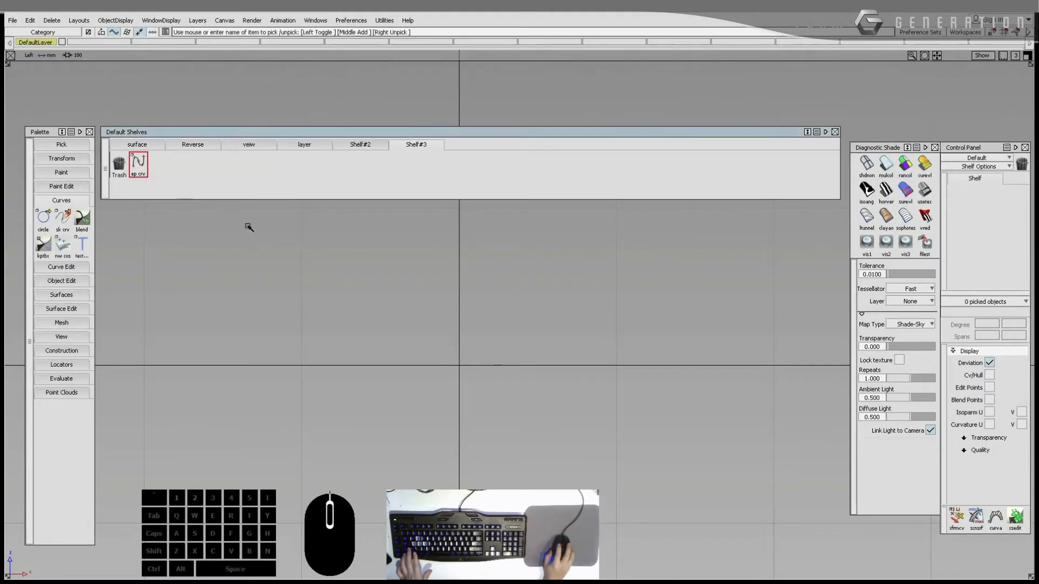
click(346, 292)
click(581, 285)
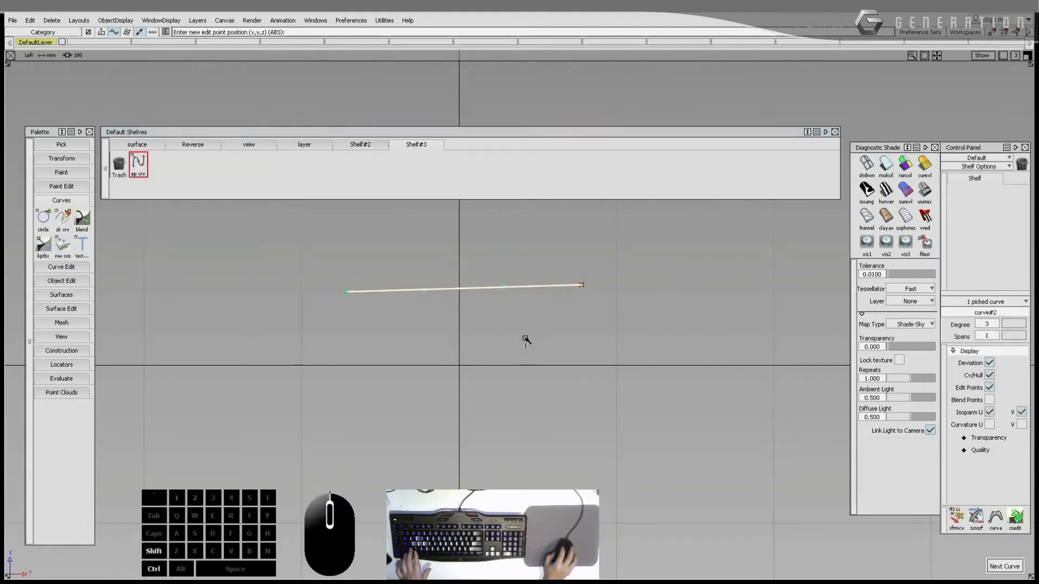
click(345, 327)
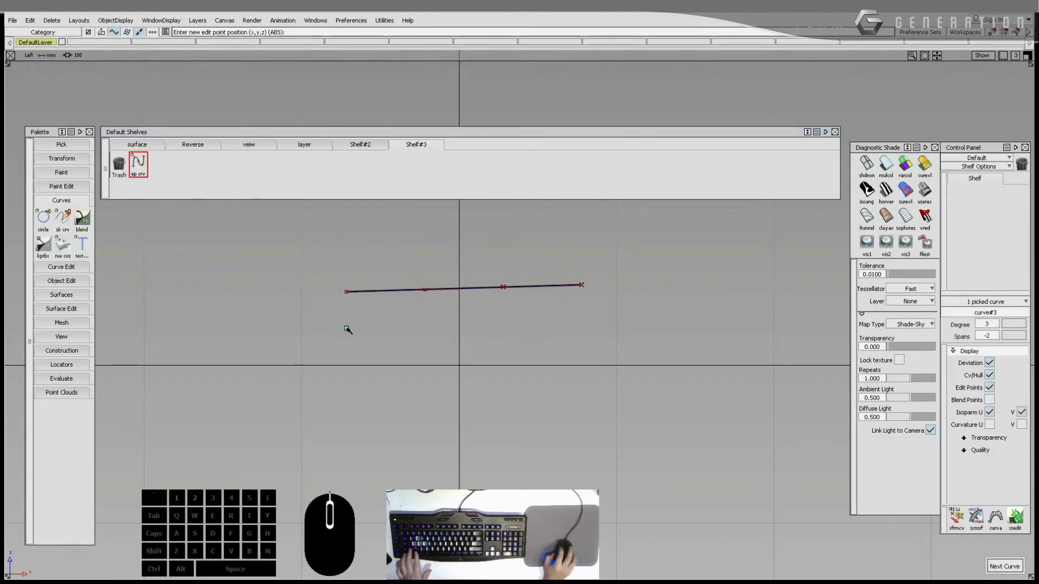
click(598, 324)
Step: Clear the canvas by deleting both shelf-drawn edit point curves
drag(417, 252, 663, 358)
ctrl+shift+middle_drag(664, 358, 663, 325)
drag(648, 300, 737, 255)
ctrl+shift+drag(660, 317, 455, 325)
ctrl+shift+drag(432, 275, 452, 344)
key(Delete)
key(space)
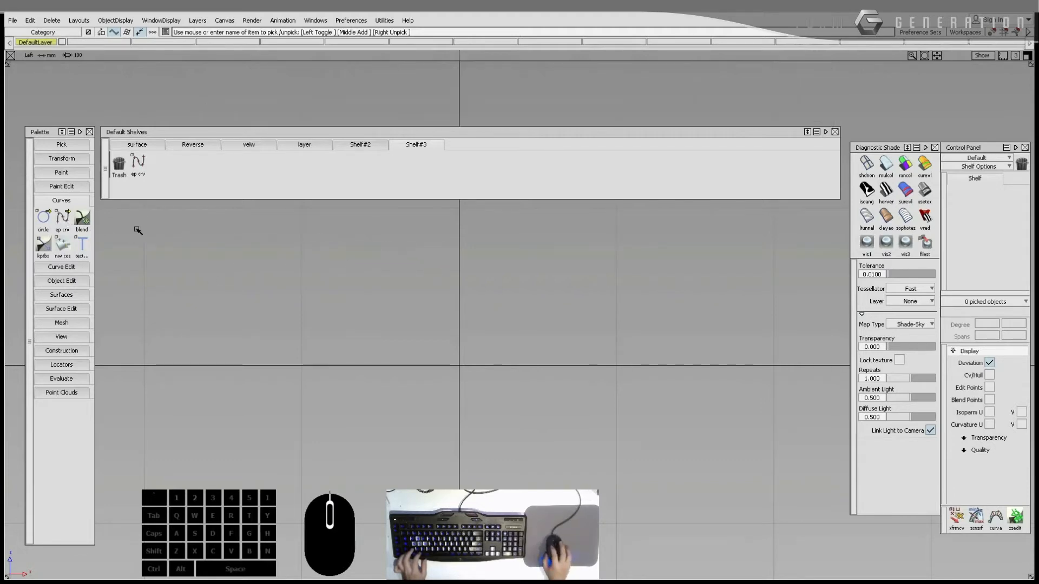
Step: Draw an edit point curve rising from lower left to upper centre and bend it into a shallow upward arch
click(63, 219)
click(233, 396)
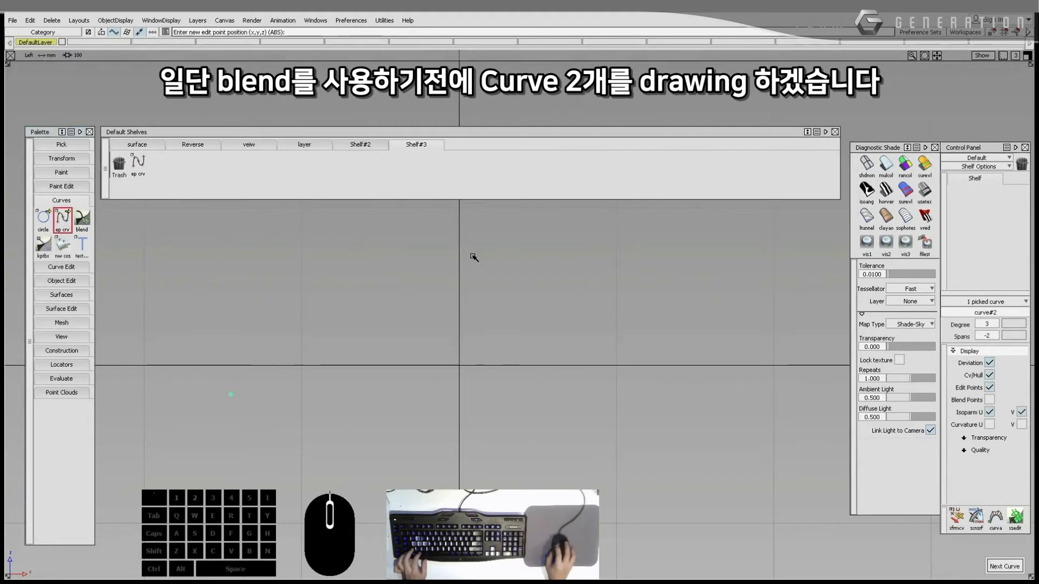
click(452, 249)
mouse_move(261, 255)
mouse_down()
mouse_move(436, 398)
mouse_move(406, 364)
mouse_up()
Step: Draw a second edit point curve descending from beside the first curve's upper end to the lower right, and bow it downward
click(61, 219)
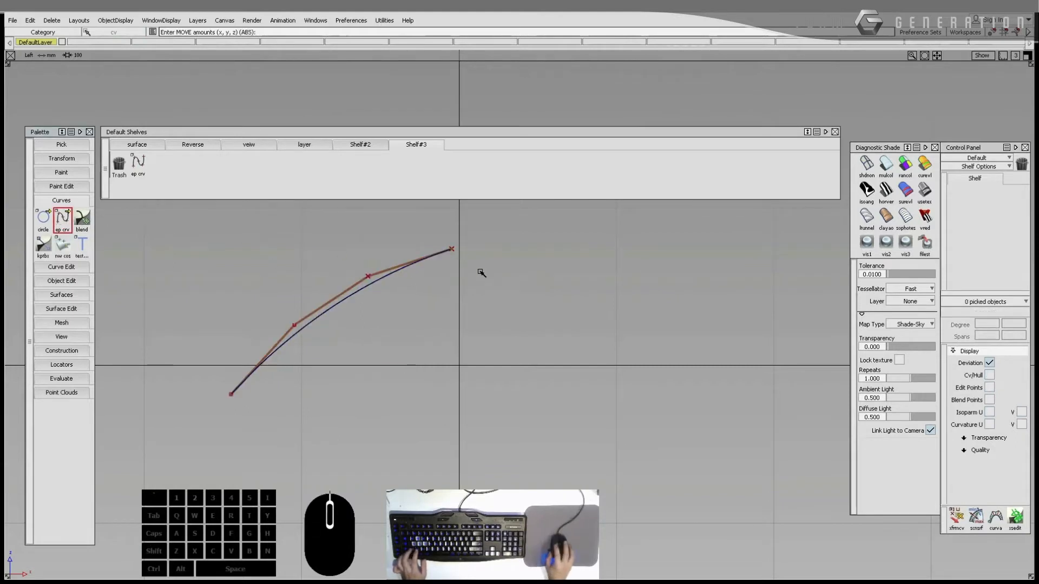
click(464, 253)
click(773, 471)
ctrl+shift+drag(624, 336, 629, 336)
mouse_move(527, 298)
mouse_down()
mouse_move(689, 429)
mouse_move(695, 417)
mouse_up()
ctrl+shift+right_drag(691, 420, 683, 373)
mouse_move(675, 343)
mouse_down()
mouse_move(657, 372)
mouse_move(657, 431)
mouse_move(654, 398)
mouse_up()
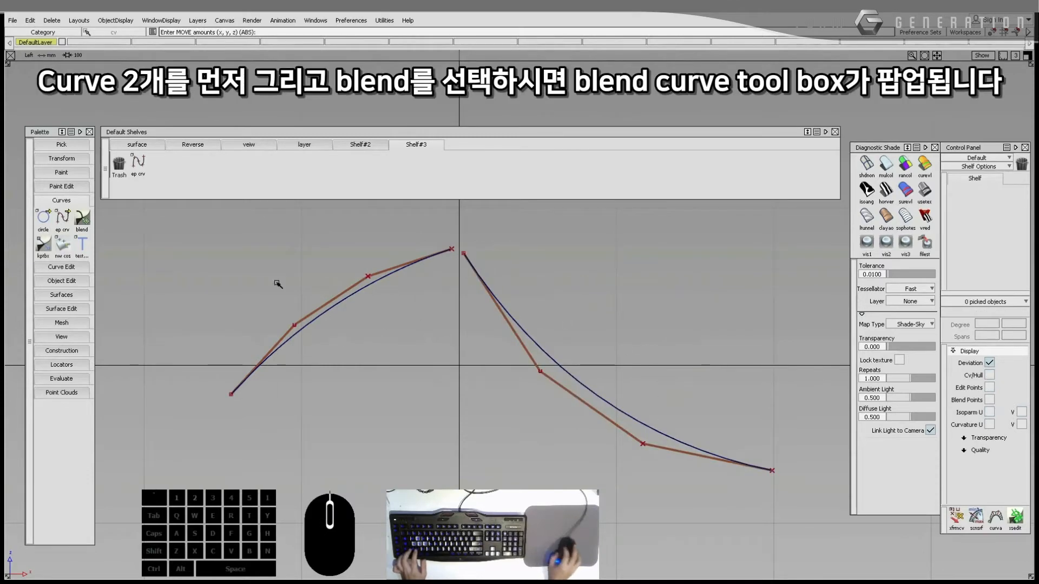
Step: Create a new blend curve from a point snapped on the left curve to a point snapped on the right curve
click(85, 221)
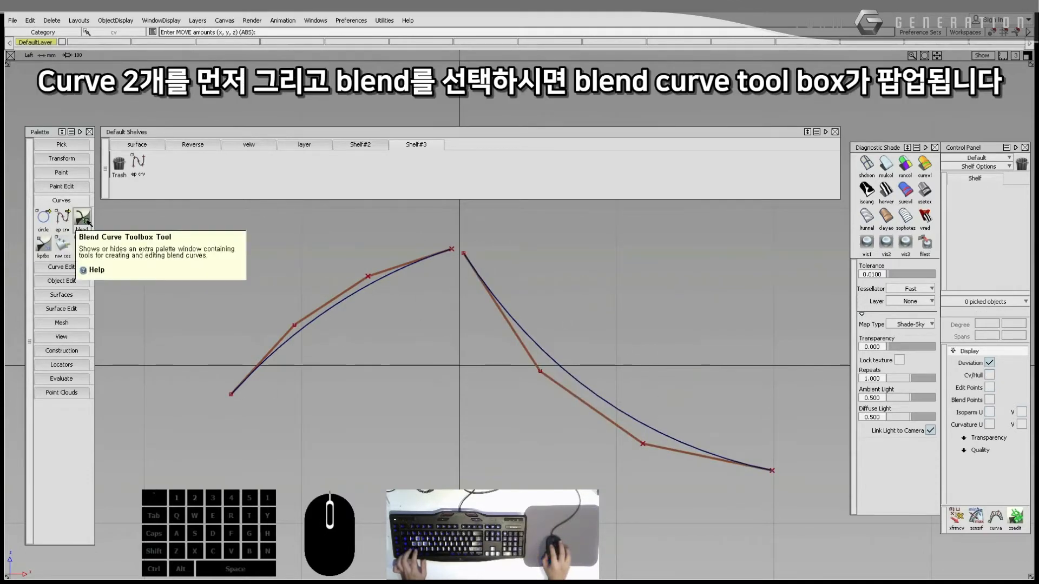
click(85, 221)
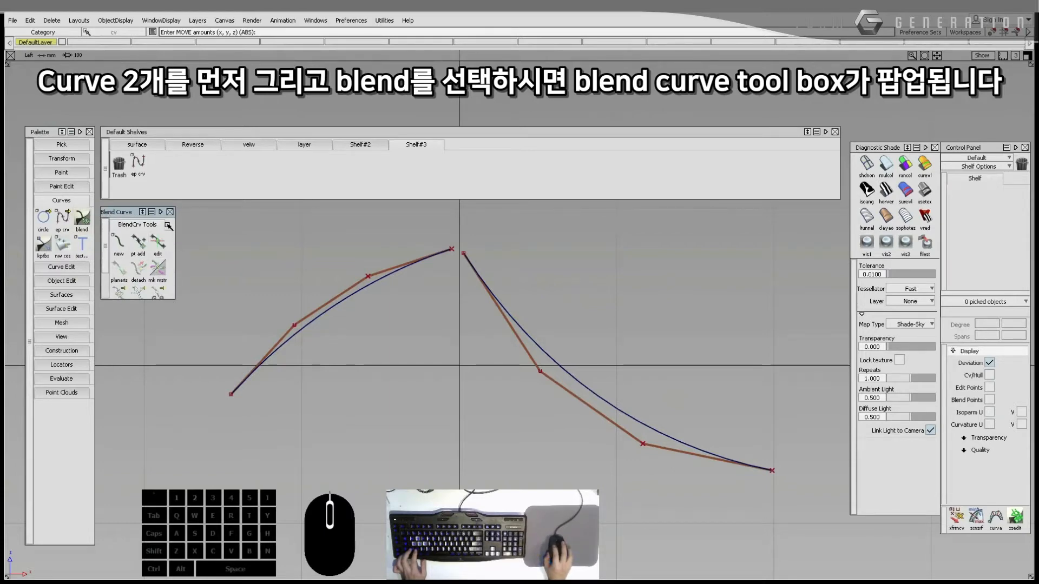
click(120, 241)
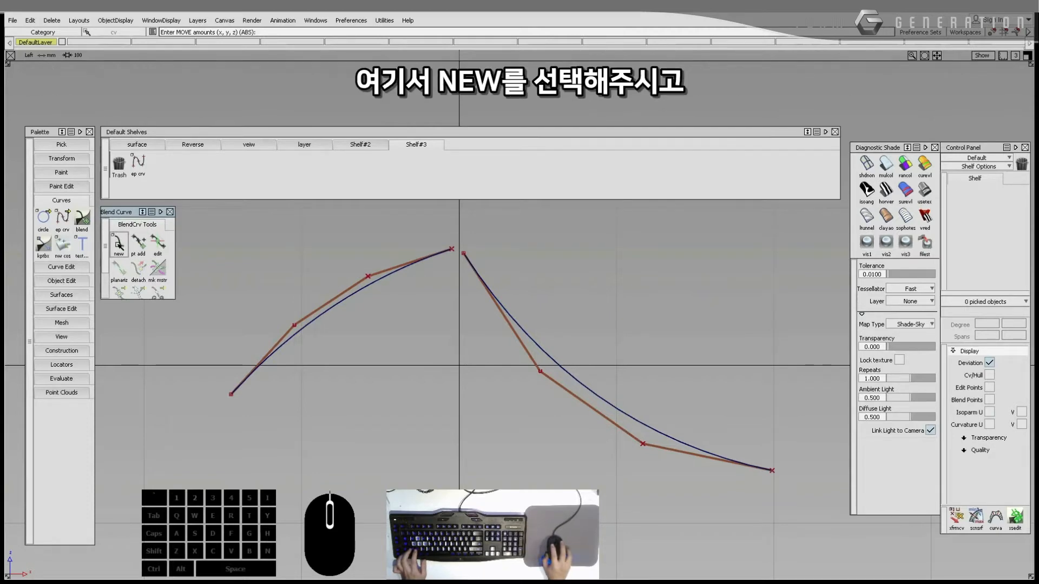
click(118, 241)
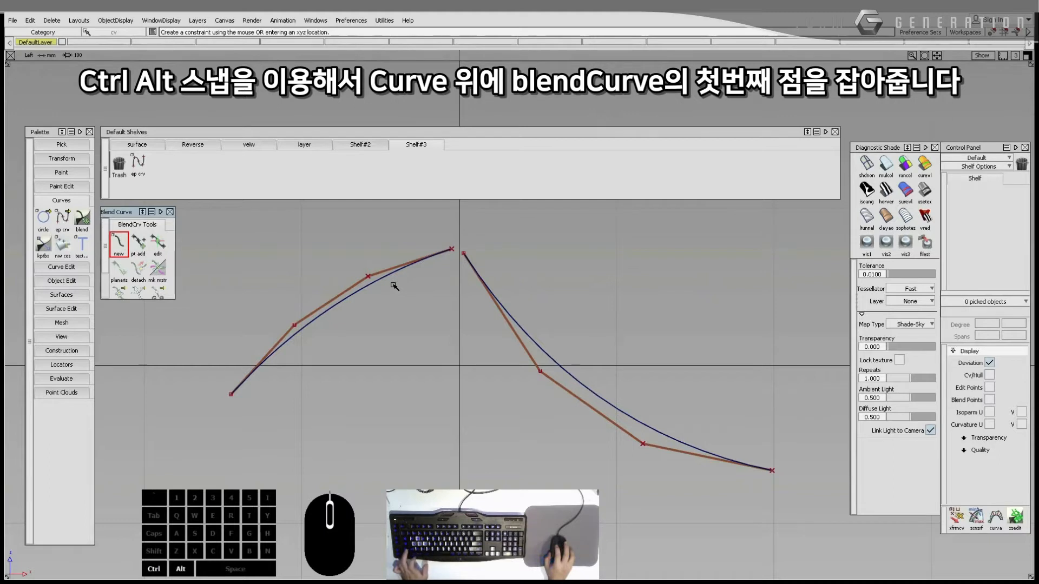
ctrl+alt+drag(368, 290, 321, 375)
ctrl+alt+drag(395, 343, 398, 330)
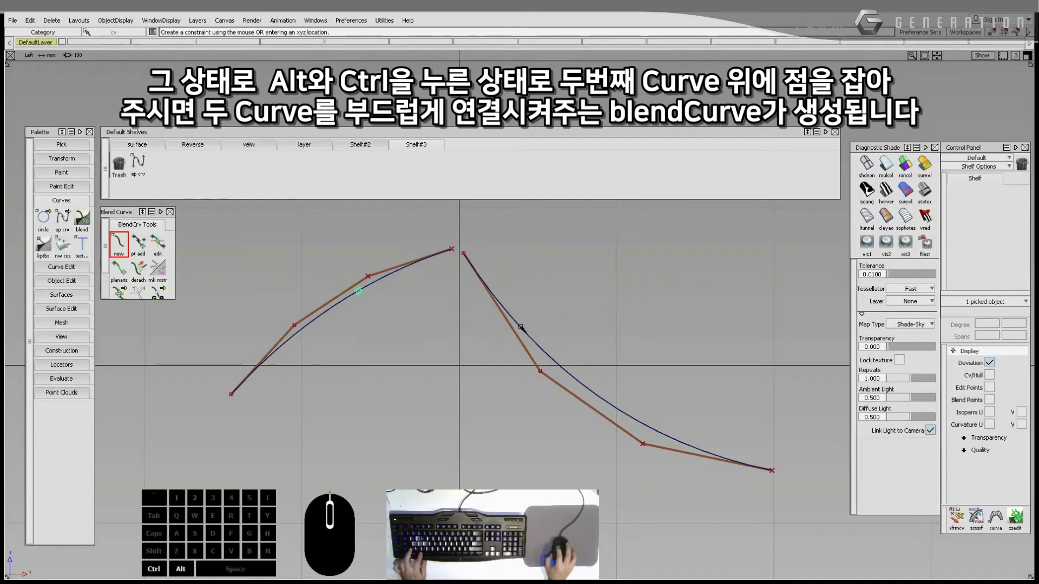
ctrl+alt+drag(523, 330, 580, 325)
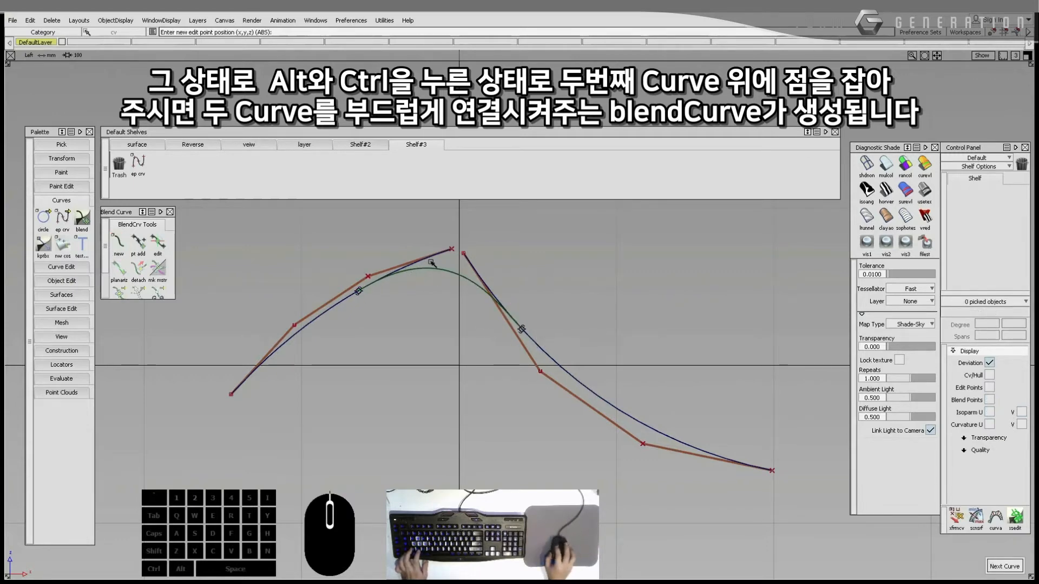
click(515, 304)
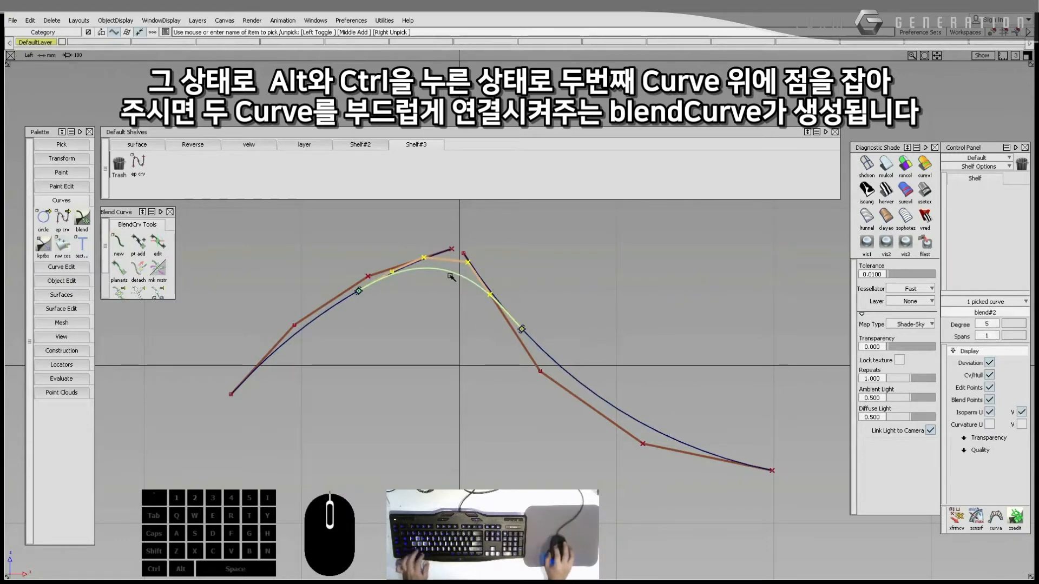
Step: Hide the blend curve's CVs, then move and adjust the left curve slightly down and to the left
key(alt+c)
mouse_move(387, 282)
ctrl+shift+mouse_down()
mouse_move(384, 246)
mouse_move(436, 303)
ctrl+shift+mouse_up()
click(296, 317)
mouse_move(381, 369)
ctrl+shift+mouse_down()
mouse_move(381, 352)
mouse_move(341, 318)
mouse_move(352, 355)
mouse_move(387, 348)
ctrl+shift+mouse_up()
ctrl+shift+drag(390, 359, 387, 284)
ctrl+shift+drag(387, 253, 454, 266)
ctrl+shift+middle_drag(452, 319, 449, 298)
drag(438, 319, 349, 292)
ctrl+shift+middle_drag(390, 313, 388, 297)
drag(390, 305, 378, 274)
ctrl+shift+drag(373, 281, 336, 287)
drag(289, 321, 278, 353)
ctrl+shift+middle_drag(364, 367, 374, 319)
drag(374, 320, 367, 348)
ctrl+shift+middle_drag(498, 387, 484, 344)
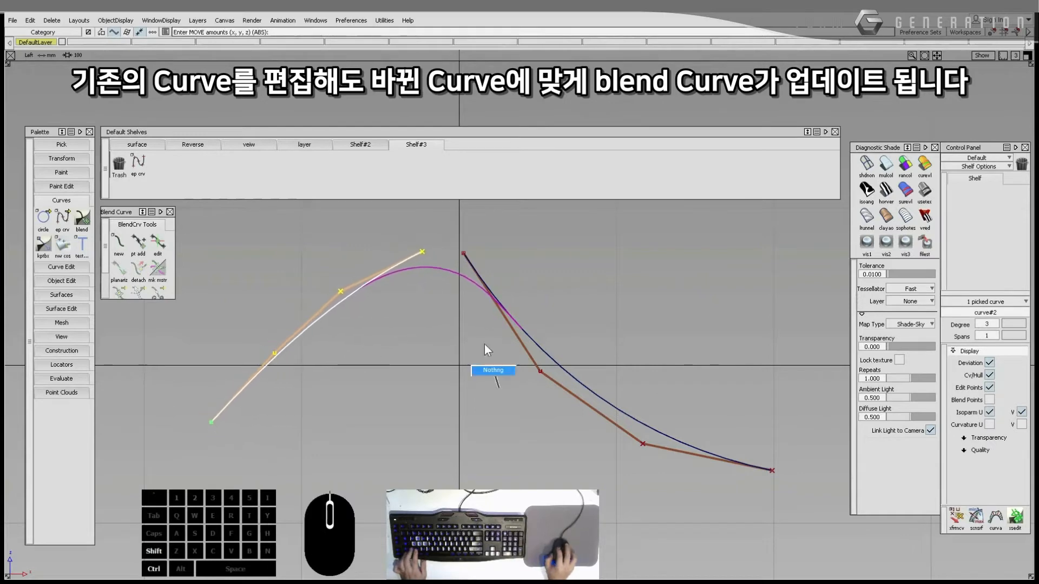
Step: Reshape the right curve by moving its CVs slightly to the right with the blend curve still attached
drag(534, 348, 562, 381)
ctrl+shift+middle_drag(584, 389, 585, 342)
drag(583, 329, 587, 347)
ctrl+shift+drag(647, 413, 622, 376)
drag(589, 369, 663, 455)
ctrl+shift+middle_drag(679, 436, 666, 365)
drag(653, 381, 628, 361)
drag(582, 374, 593, 415)
ctrl+shift+middle_drag(595, 423, 597, 358)
mouse_move(594, 361)
mouse_down()
mouse_move(699, 331)
mouse_move(737, 339)
mouse_move(705, 426)
mouse_move(599, 355)
mouse_move(586, 306)
mouse_move(658, 352)
mouse_move(547, 310)
mouse_move(623, 370)
mouse_move(540, 290)
mouse_move(599, 349)
mouse_up()
Step: Hide the CVs of the two source curves
drag(357, 239, 571, 332)
key(2)
ctrl+shift+drag(577, 399, 541, 360)
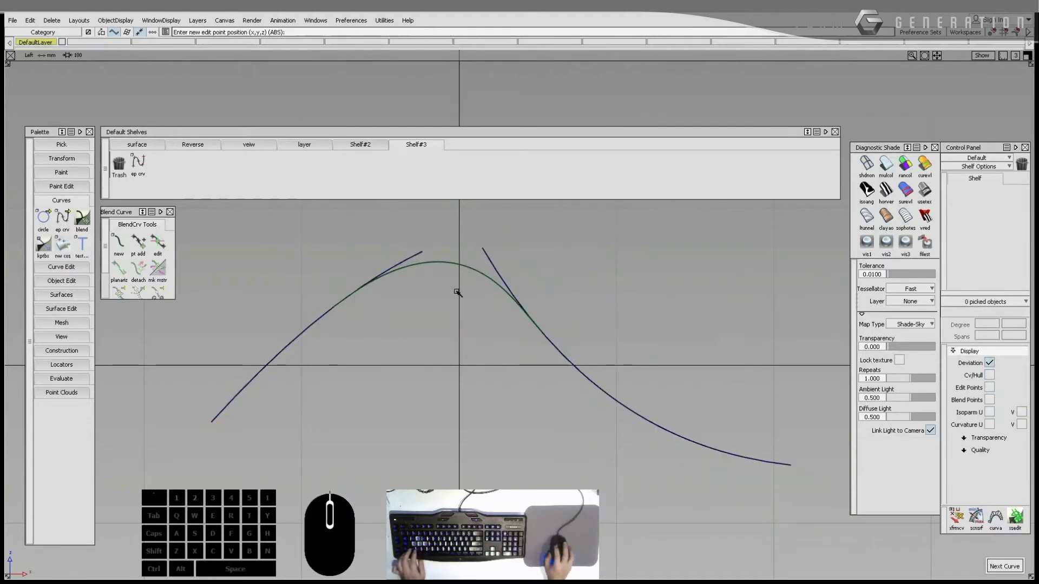
Step: Show the right curve's CVs and move its upper end back toward the left curve, adjusting the rest of the curve
ctrl+shift+drag(490, 236, 507, 261)
click(492, 261)
key(2)
ctrl+shift+drag(504, 312, 479, 291)
drag(467, 231, 504, 270)
ctrl+shift+middle_drag(533, 289, 533, 266)
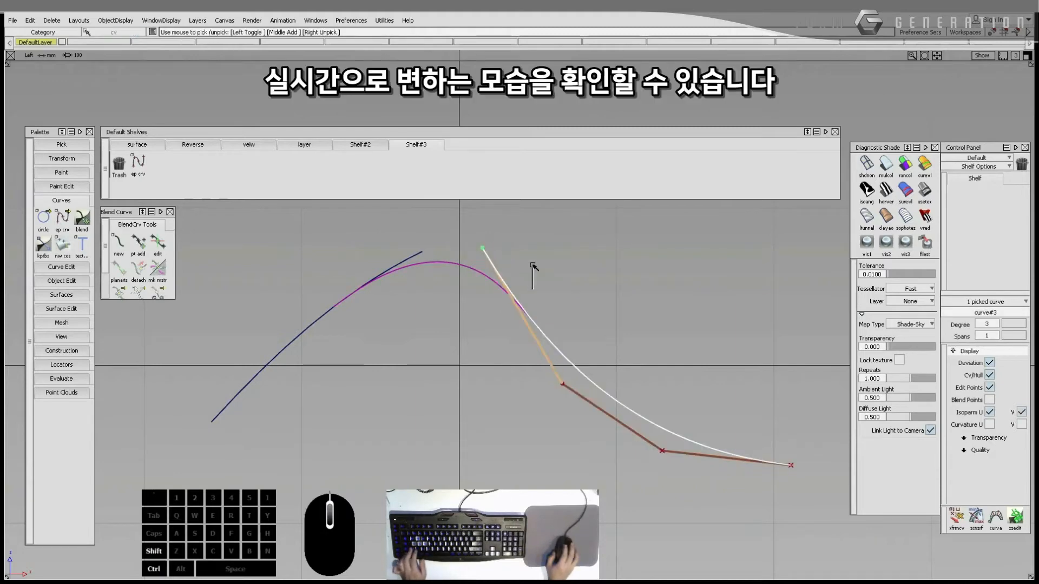
drag(532, 266, 510, 260)
ctrl+shift+drag(577, 288, 610, 352)
click(608, 392)
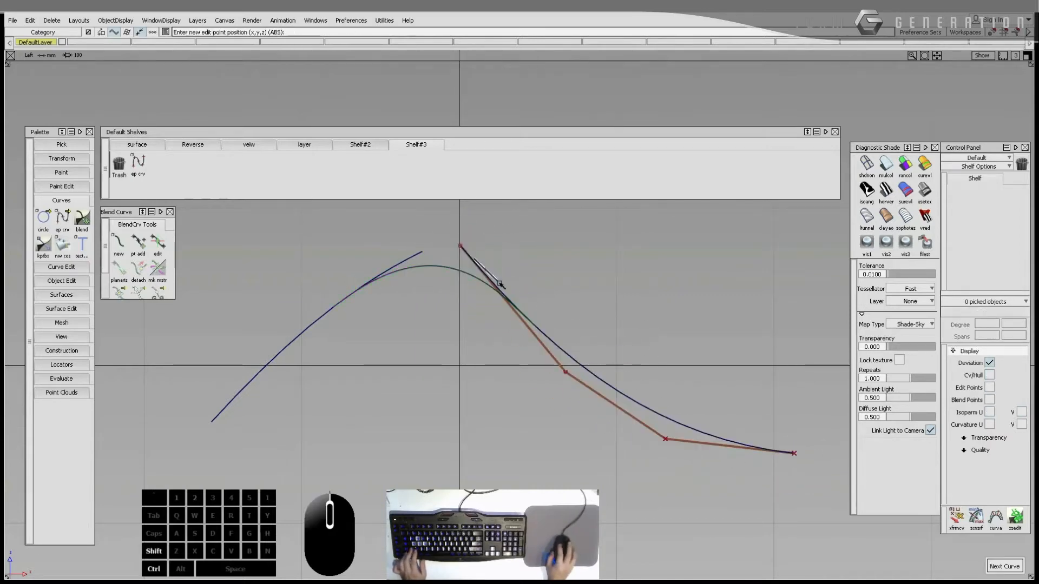
Step: Clear the canvas by deleting the blend curve and both source curves
ctrl+shift+drag(500, 284, 511, 295)
ctrl+shift+drag(575, 382, 559, 326)
alt+shift+middle_drag(536, 323, 538, 347)
alt+shift+right_drag(538, 347, 511, 351)
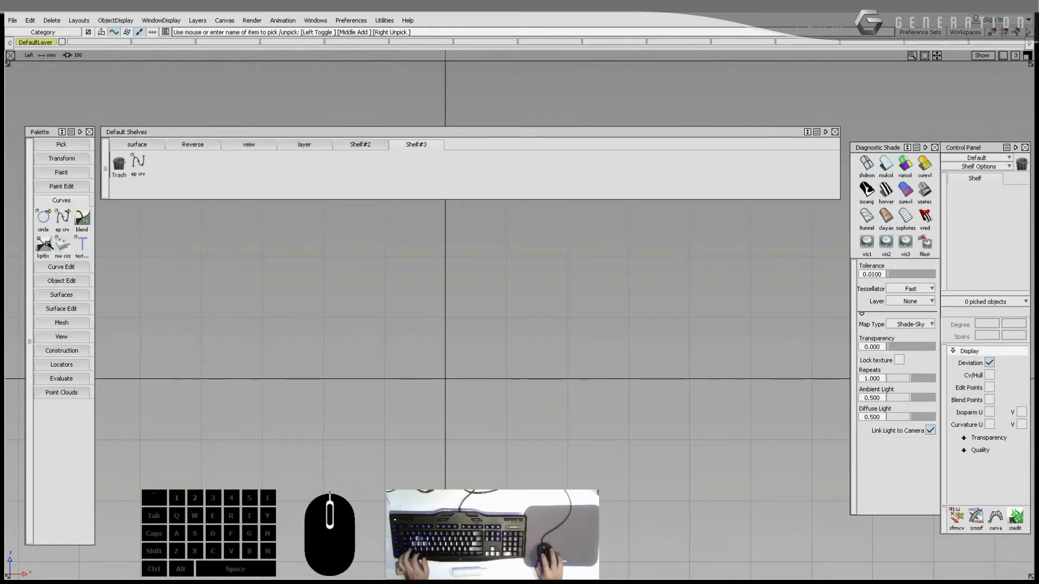
Step: Open the Keypoint Curve toolbox and the Information Window, and place the Information Window closer to the drawing area
click(43, 244)
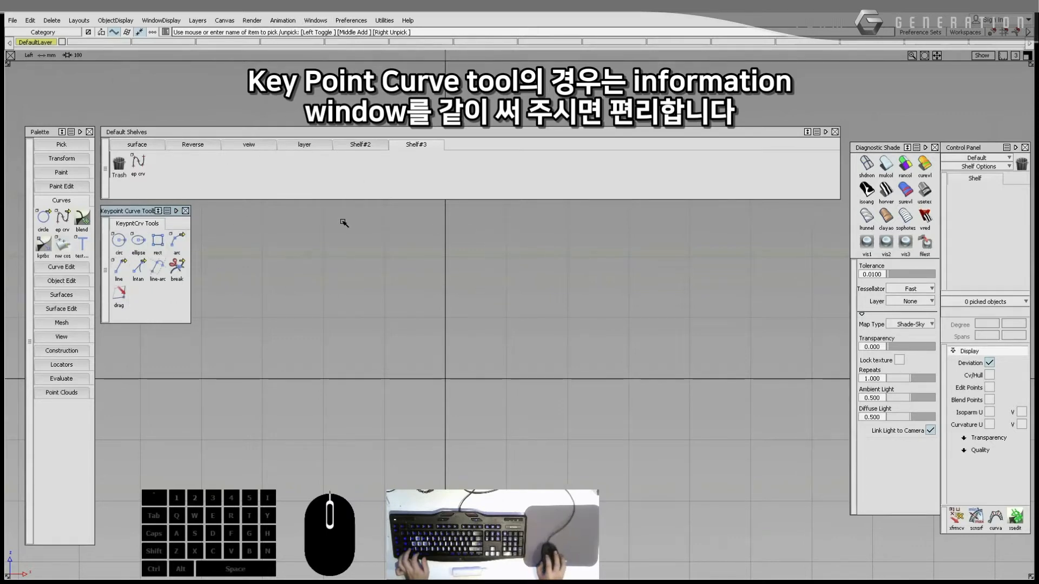
click(321, 21)
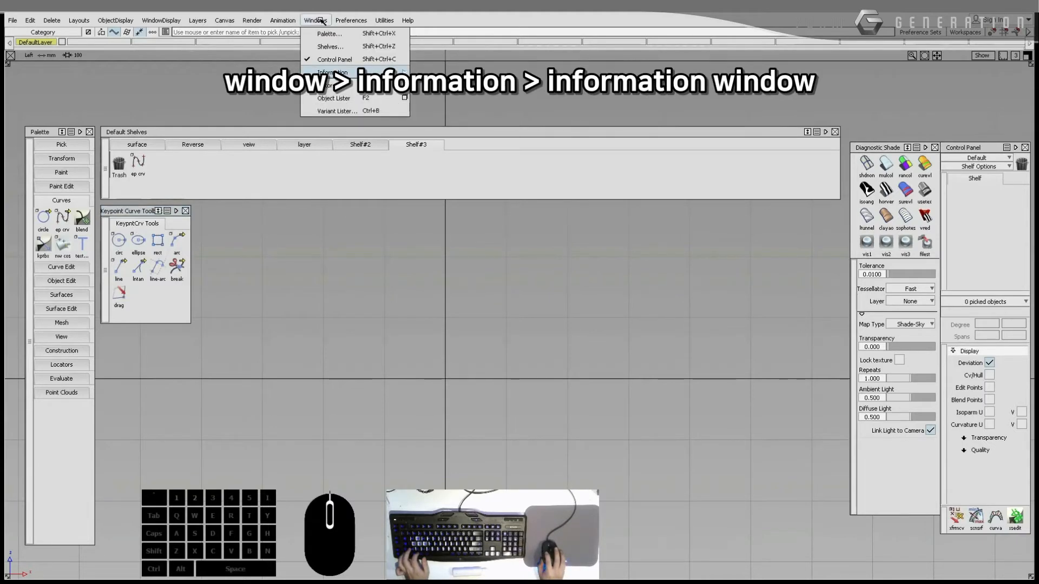
mouse_move(349, 72)
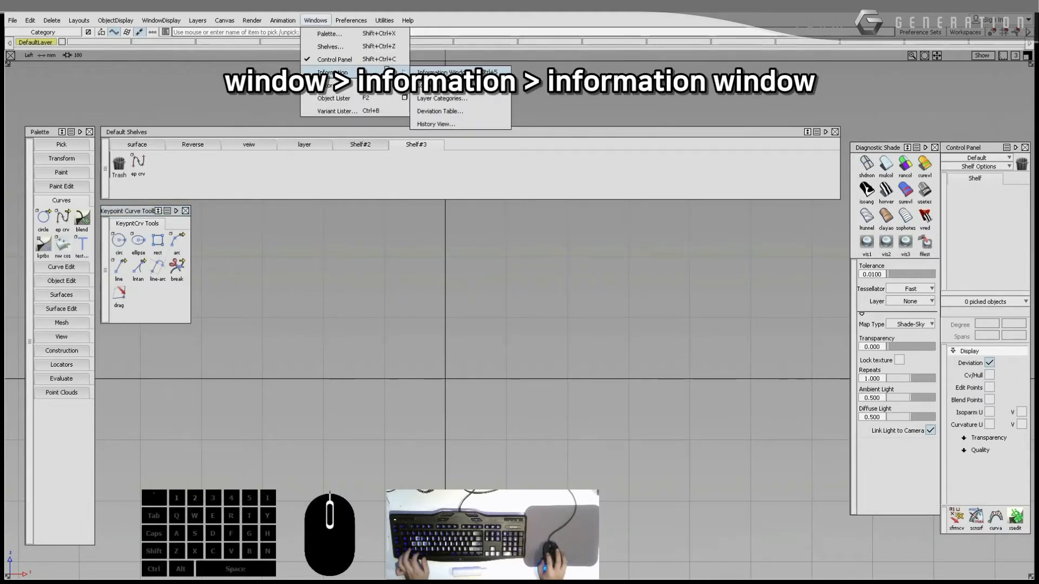
click(439, 72)
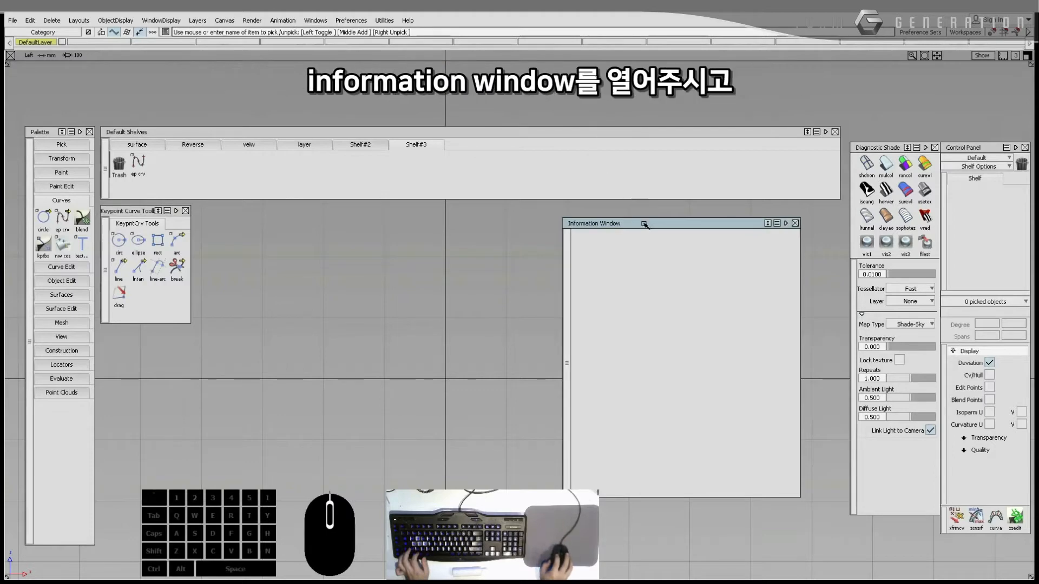
drag(641, 225, 535, 211)
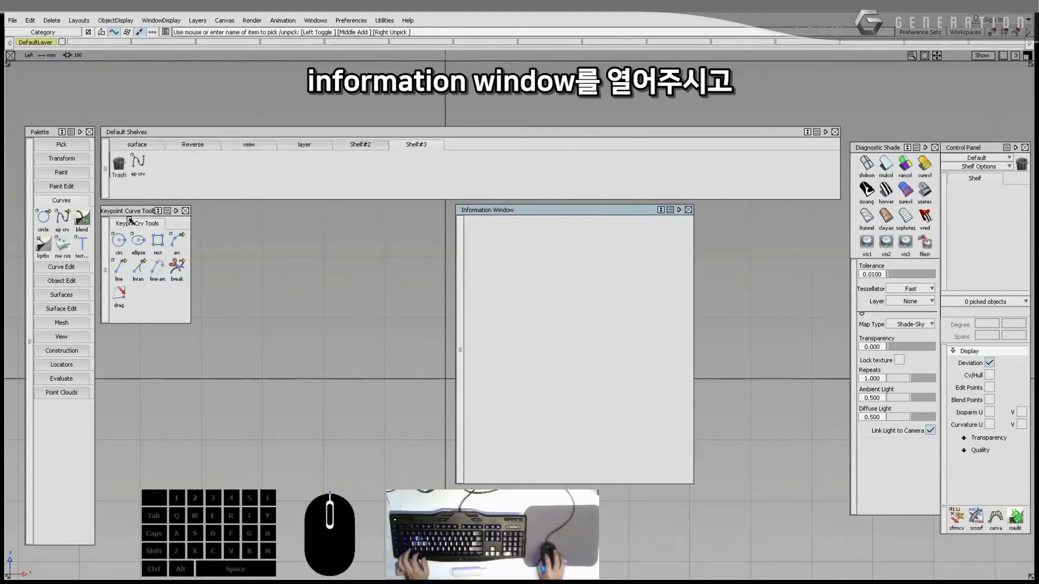
Step: Draw a keypoint line about 311 mm long, rising gently from left to right beside the Information Window
click(120, 269)
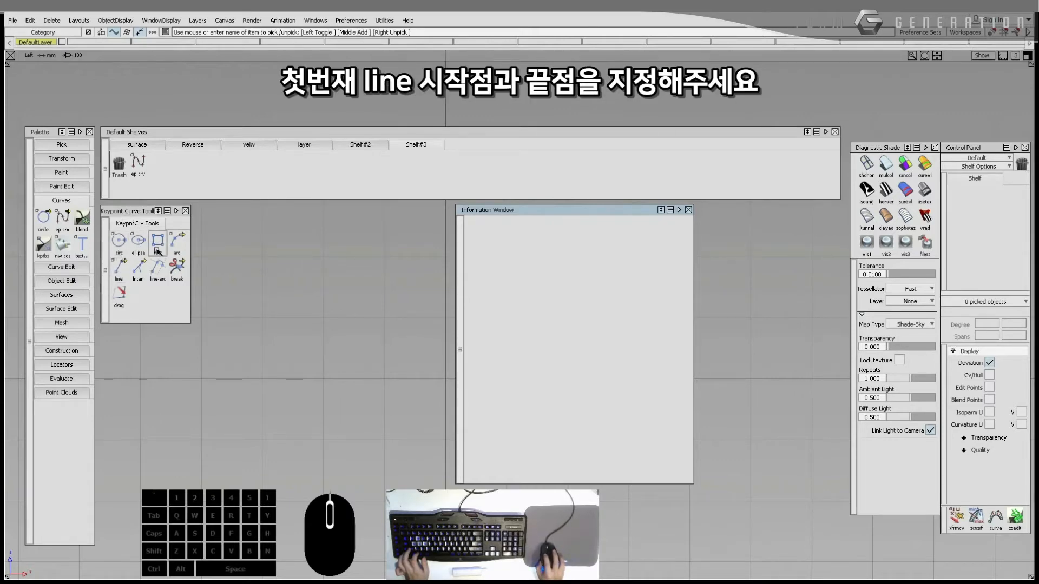
click(121, 273)
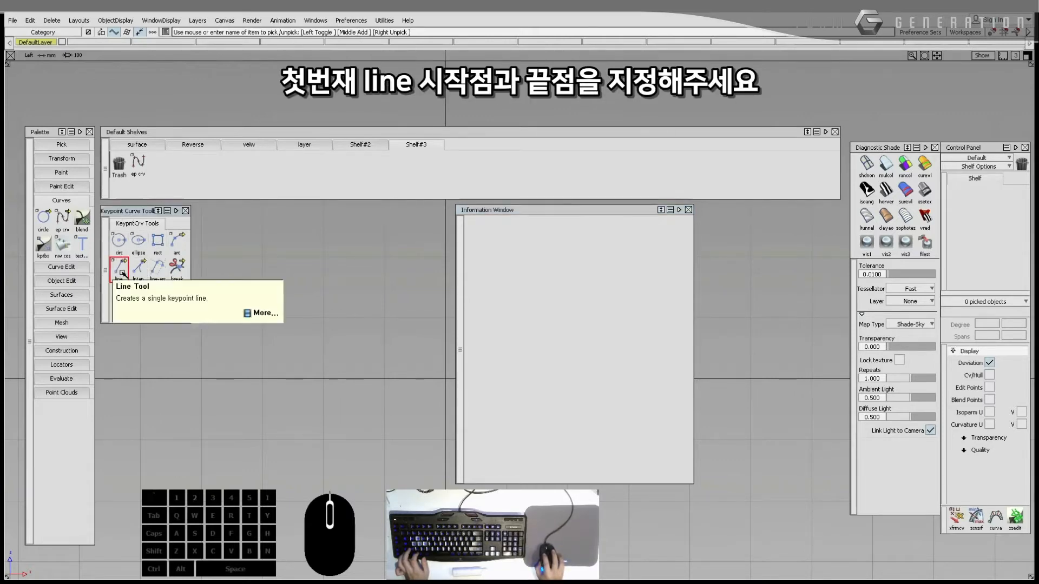
click(233, 351)
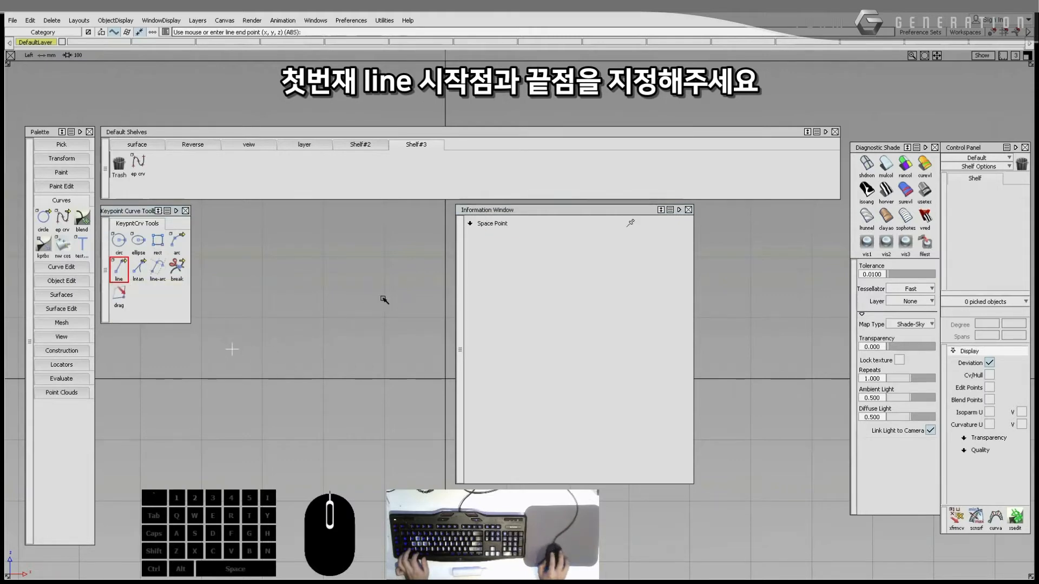
click(416, 297)
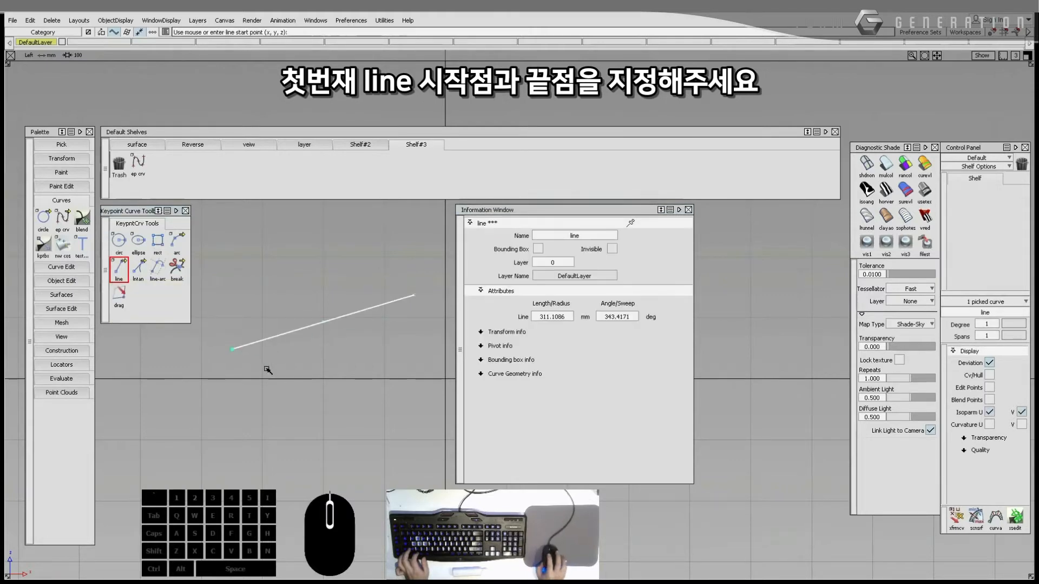
ctrl+shift+drag(407, 364, 407, 325)
Step: Set the keypoint rectangle's height to 400 mm
click(500, 292)
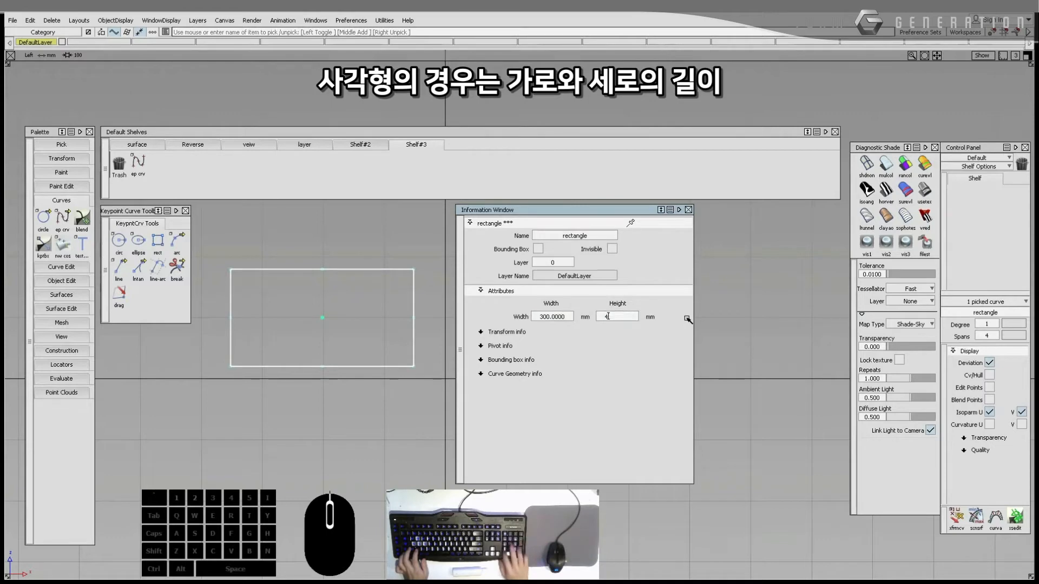
text(400)
key(Return)
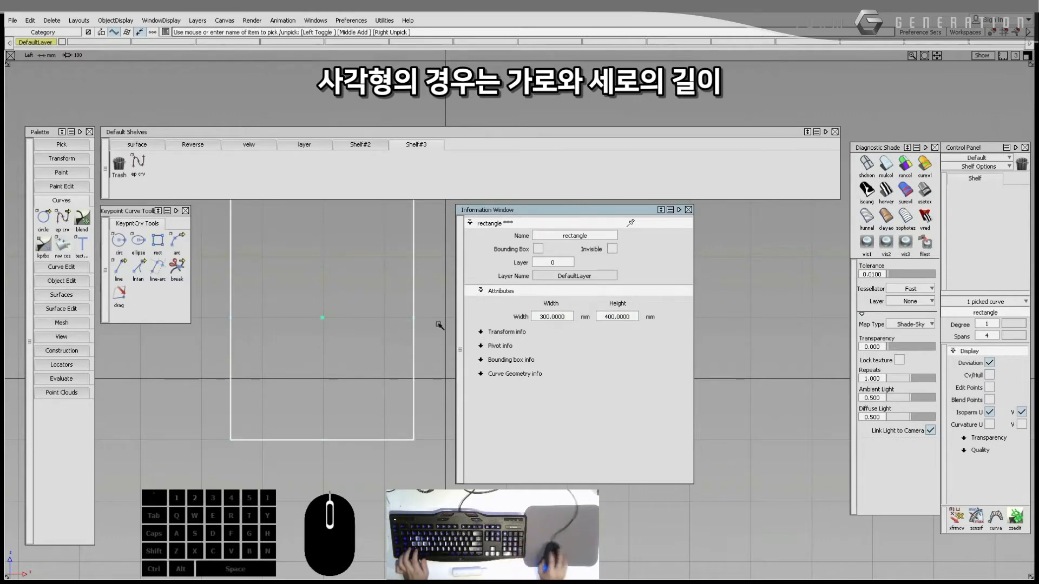
Step: Delete the keypoint rectangle
ctrl+shift+drag(417, 340, 425, 314)
alt+shift+right_drag(429, 304, 418, 312)
alt+shift+middle_drag(419, 312, 396, 334)
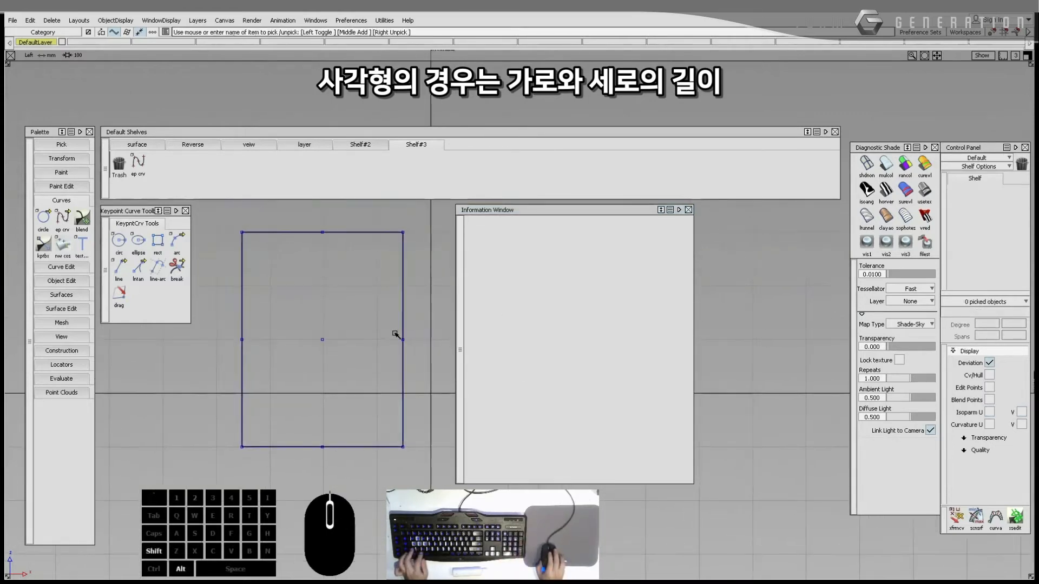
drag(388, 305, 421, 327)
key(Delete)
key(Return)
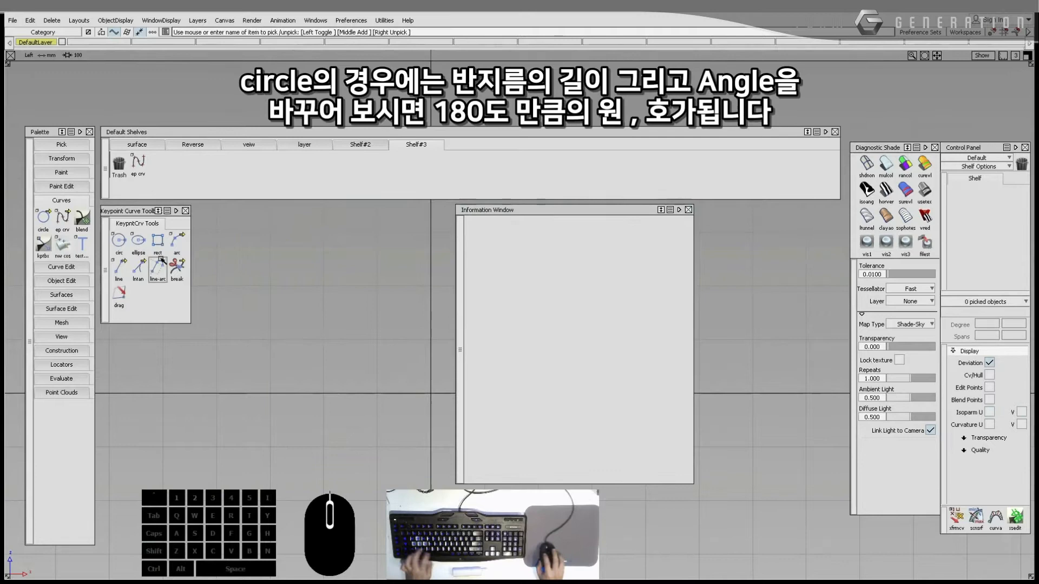
Step: Draw a keypoint circle left of the Information Window and set its radius to 200 mm
click(121, 245)
click(309, 361)
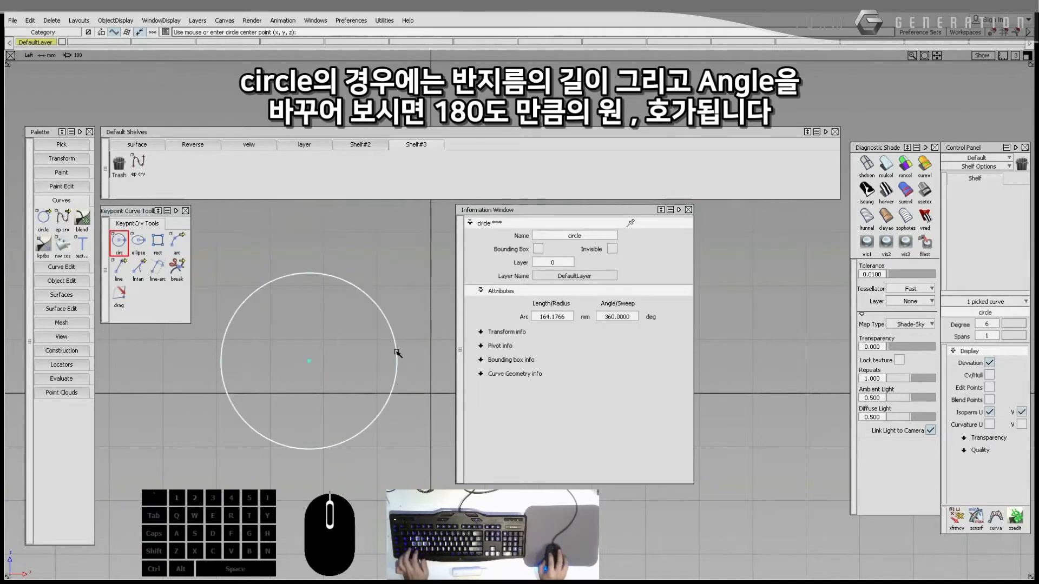
click(563, 317)
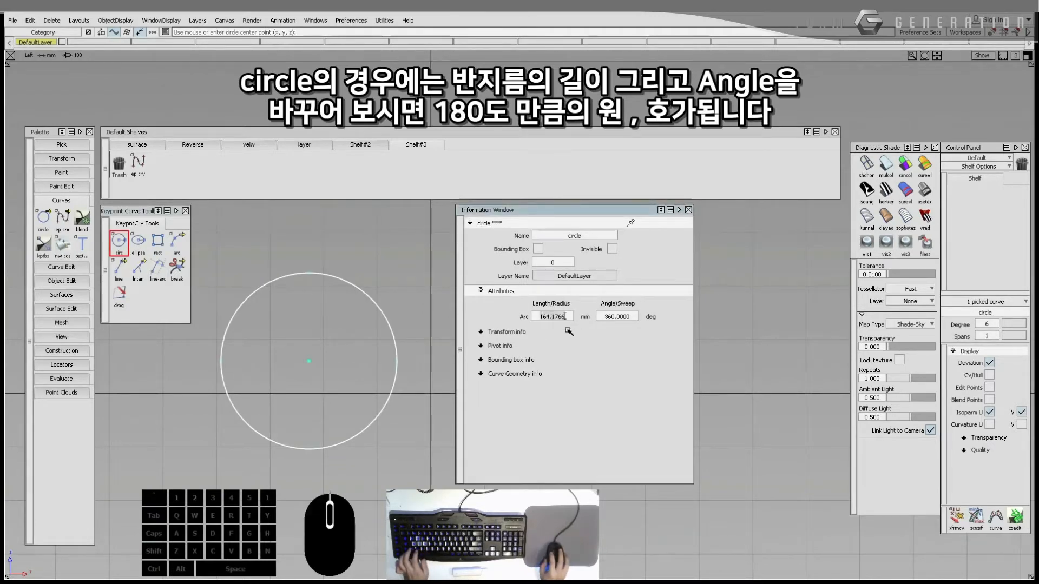
text(200)
key(Return)
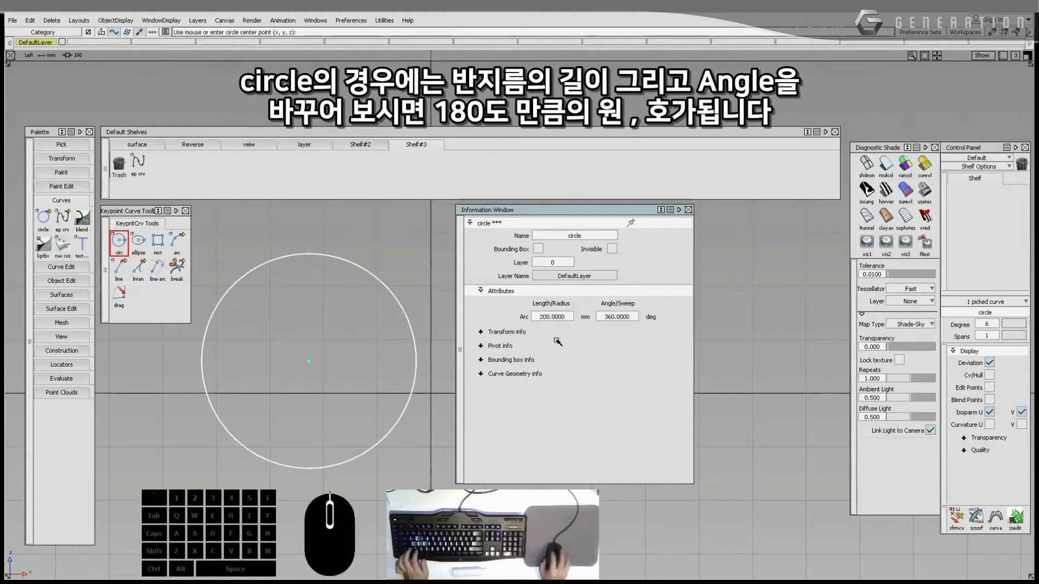
Step: Set the circle's radius to 100 mm and its sweep angle to 180 degrees to make a half-circle arc
click(544, 319)
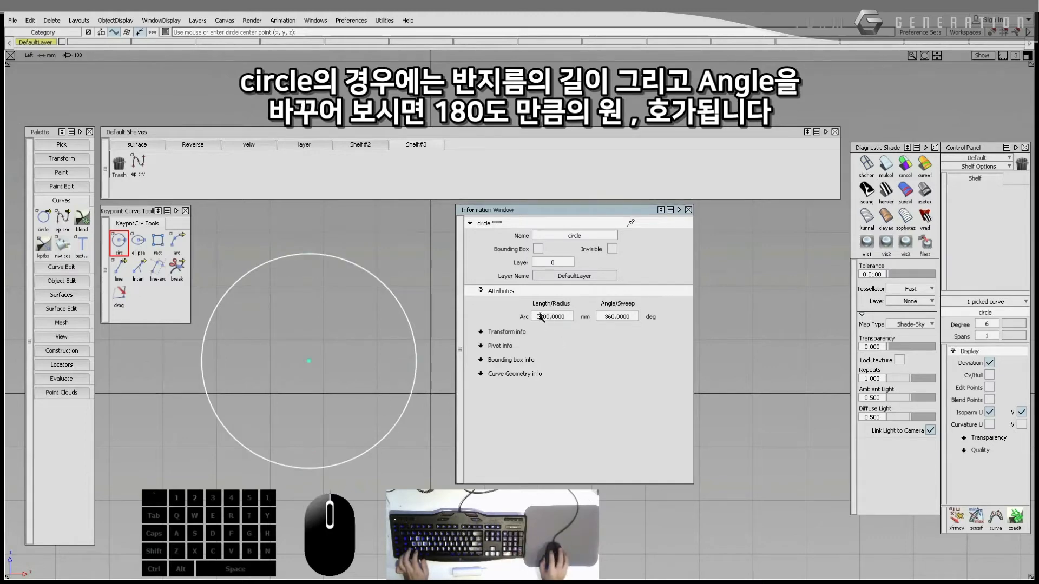
text(100)
key(Return)
click(610, 319)
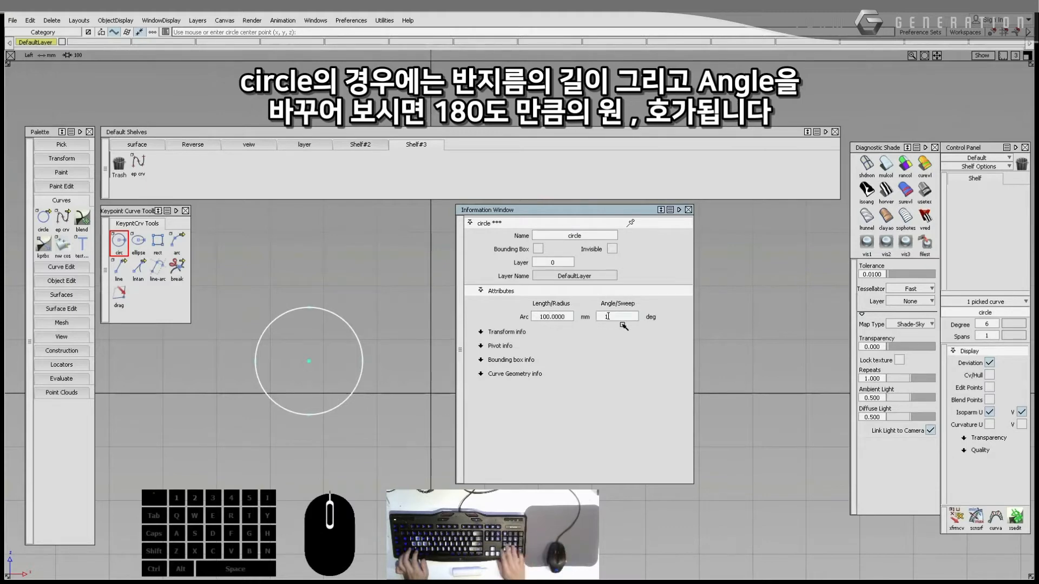
text(180)
key(Return)
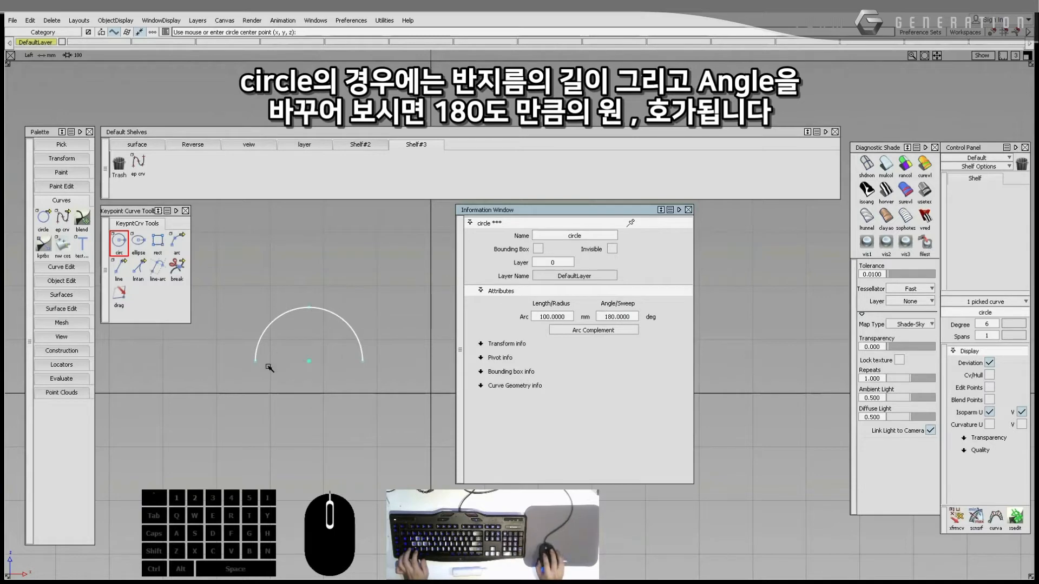
Step: Set the half-circle arc's sweep angle to 45 degrees
click(612, 318)
text(45)
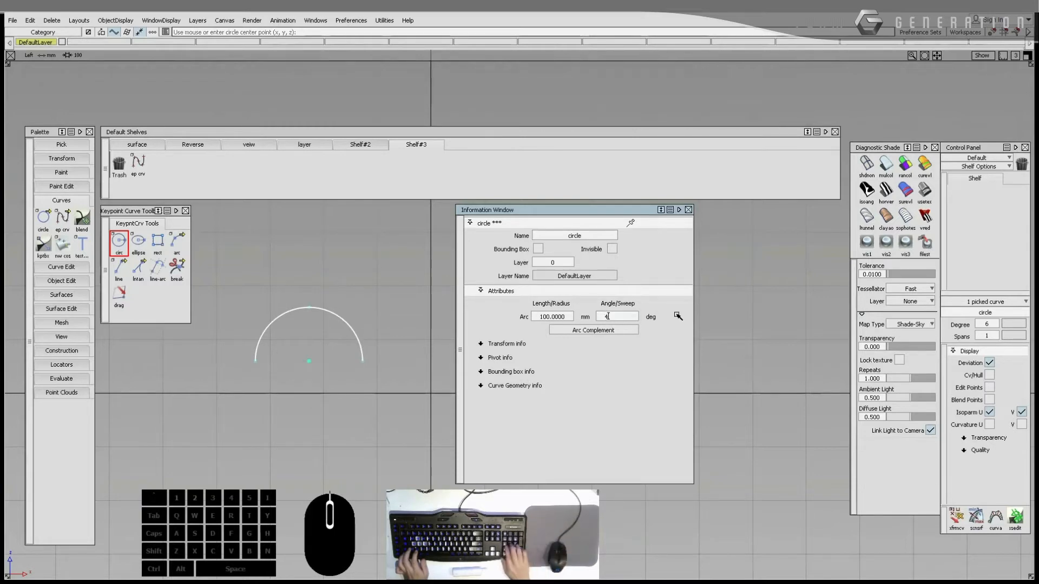
key(Return)
Step: Set the arc's sweep angle to 360 degrees to make it a full circle
click(607, 318)
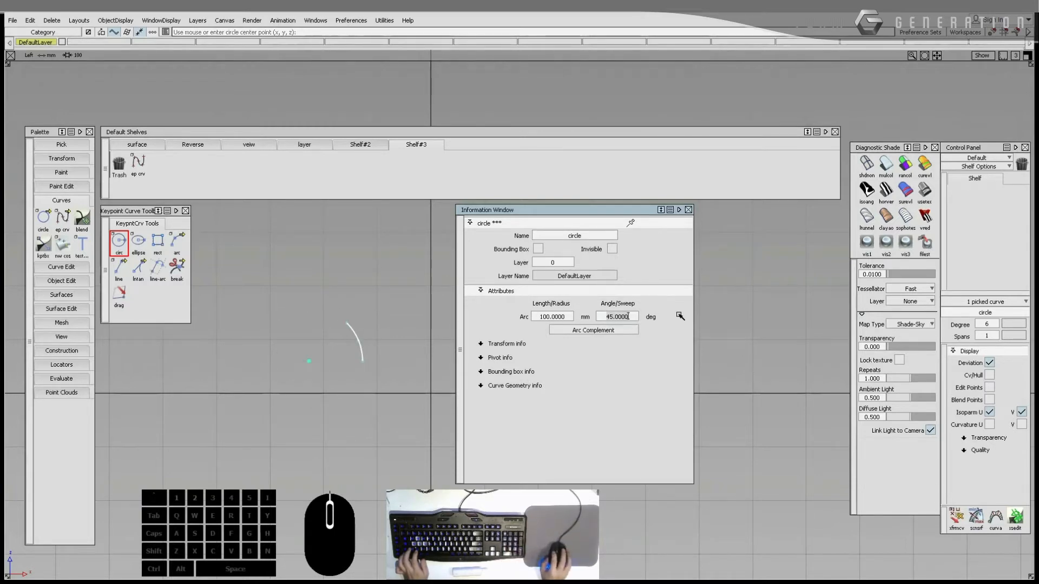
text(360)
key(Return)
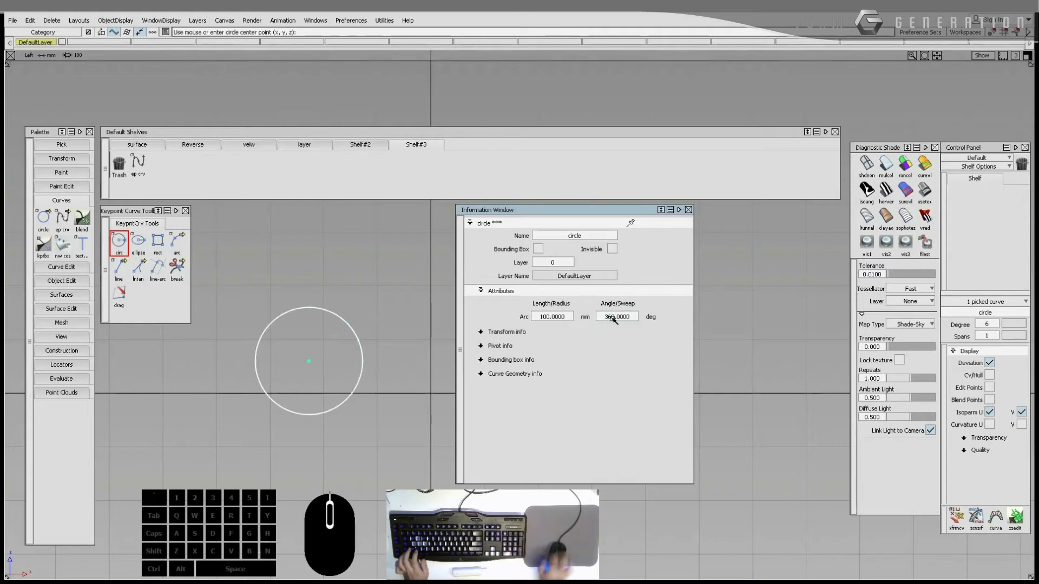
Step: Pick the circle and move it slightly up and right, snapping its centre to a grid intersection
ctrl+shift+drag(392, 353, 380, 311)
ctrl+shift+drag(327, 284, 353, 308)
click(352, 340)
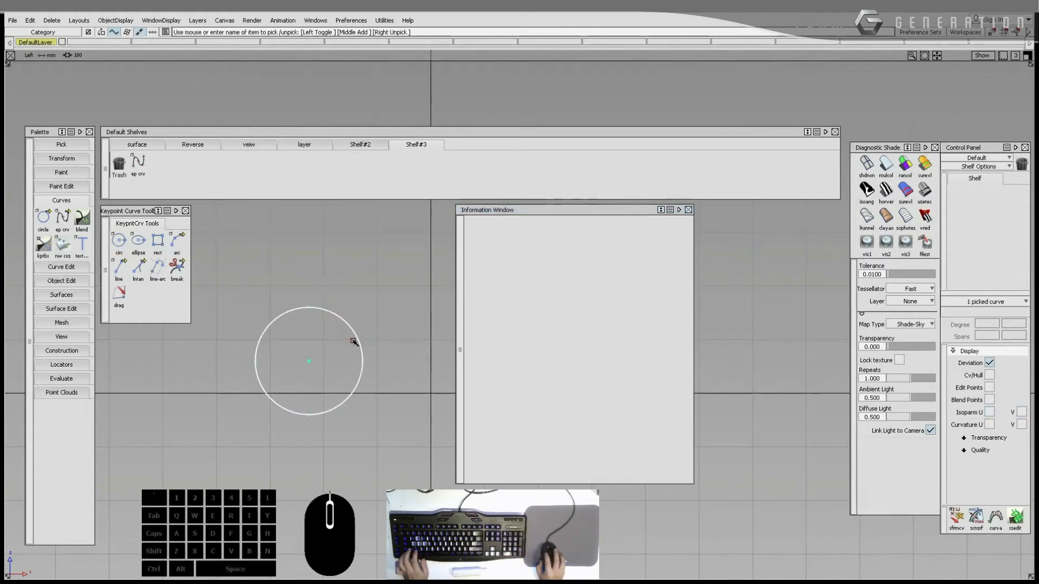
ctrl+shift+middle_drag(387, 325, 361, 333)
alt+click(330, 343)
ctrl+shift+drag(378, 372, 369, 335)
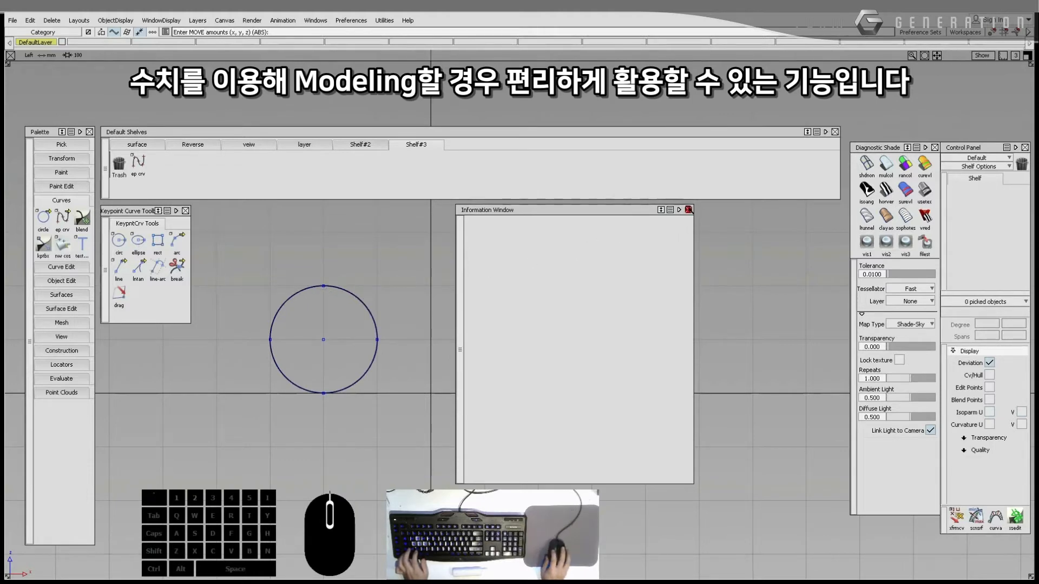
Step: Delete the circle and close the Information Window and the Keypoint Curve Tools
click(688, 210)
ctrl+shift+drag(277, 250, 281, 233)
drag(307, 267, 336, 309)
key(Delete)
key(Return)
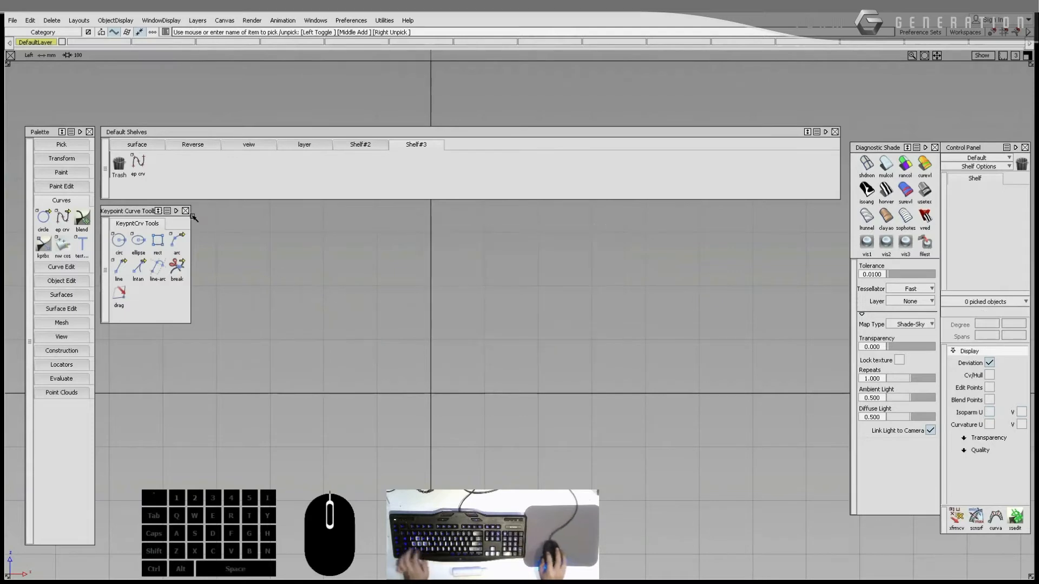
click(185, 211)
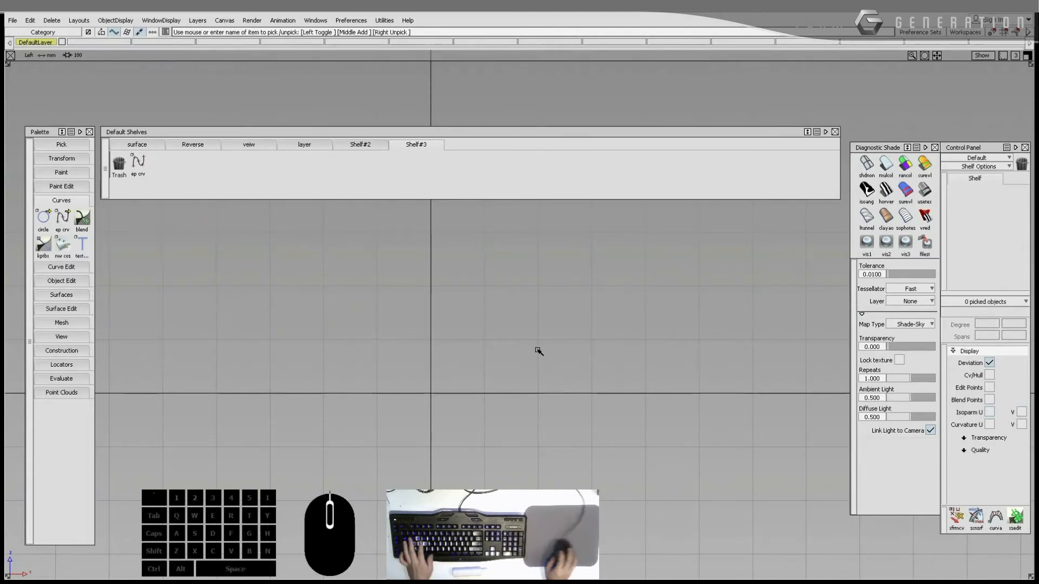
Step: Place the text "abc" as curves above the horizontal axis with the Text tool, using Gadugi Regular at point size 24
double_click(83, 245)
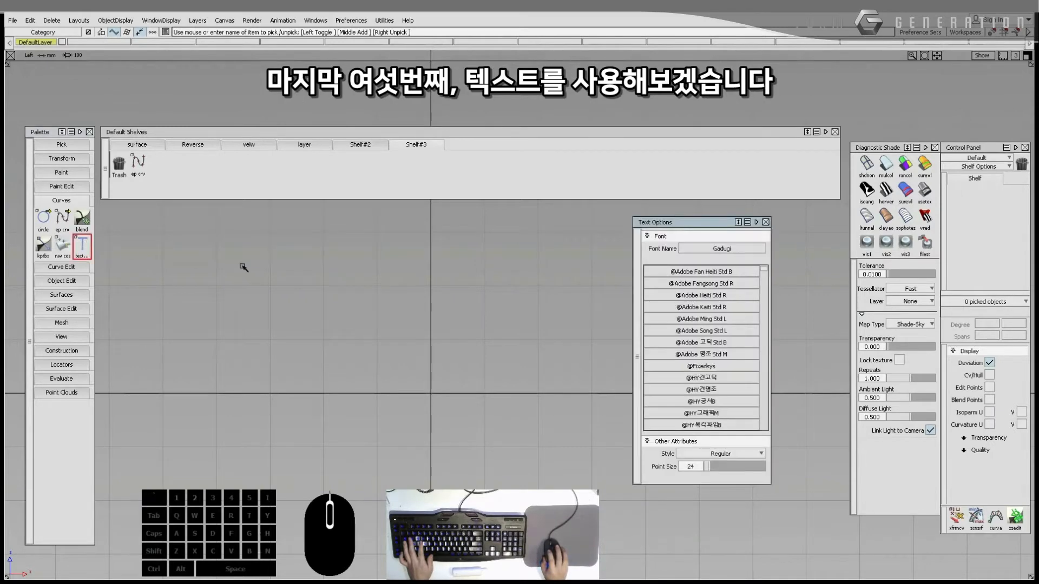
click(332, 313)
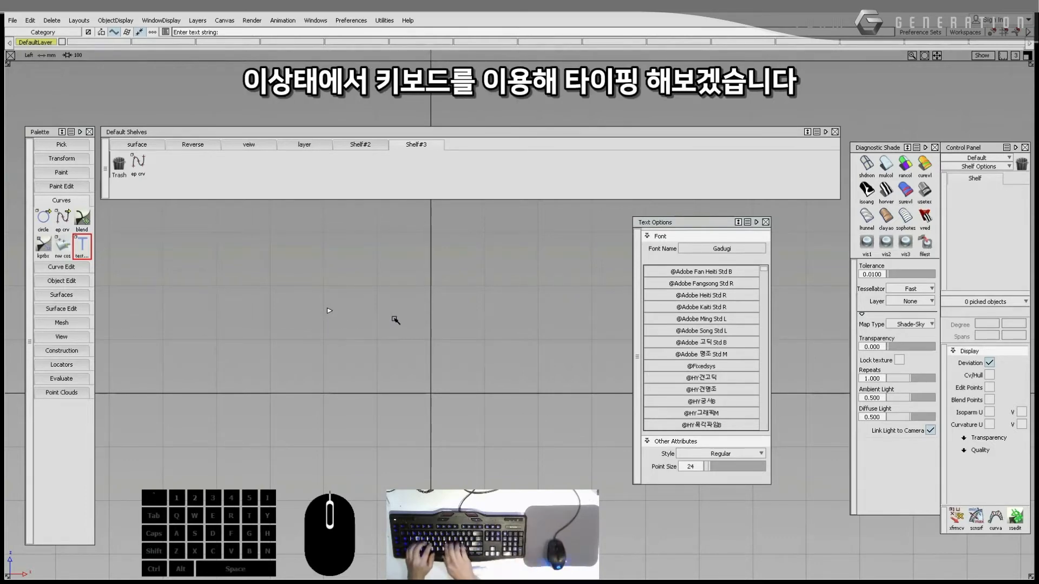
text(ab)
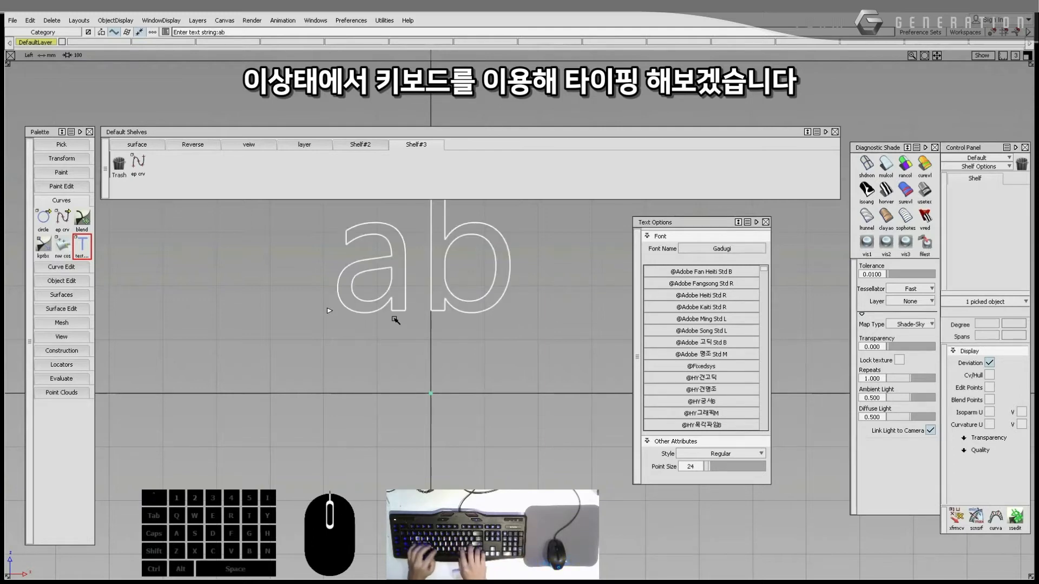
text(c)
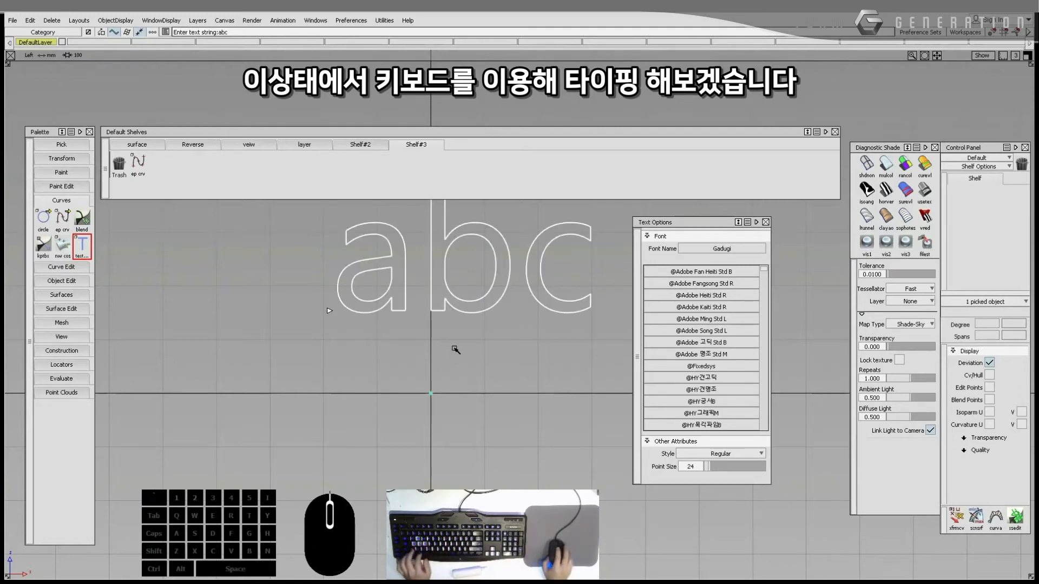
Step: Pick the "abc" text and move it down so that it straddles the horizontal axis
mouse_move(455, 349)
ctrl+shift+mouse_down()
mouse_move(450, 291)
mouse_move(481, 324)
mouse_move(481, 303)
ctrl+shift+mouse_up()
ctrl+shift+middle_drag(482, 311, 515, 321)
drag(515, 325, 503, 449)
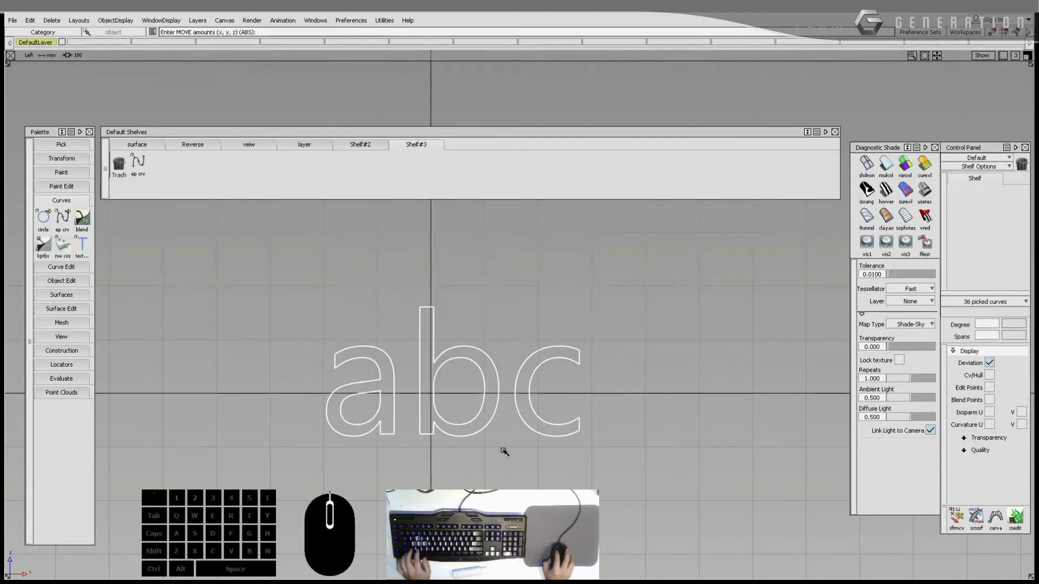
ctrl+shift+drag(406, 387, 396, 328)
Step: Place a second string, "text", above "abc" and move it down and to the left
double_click(81, 247)
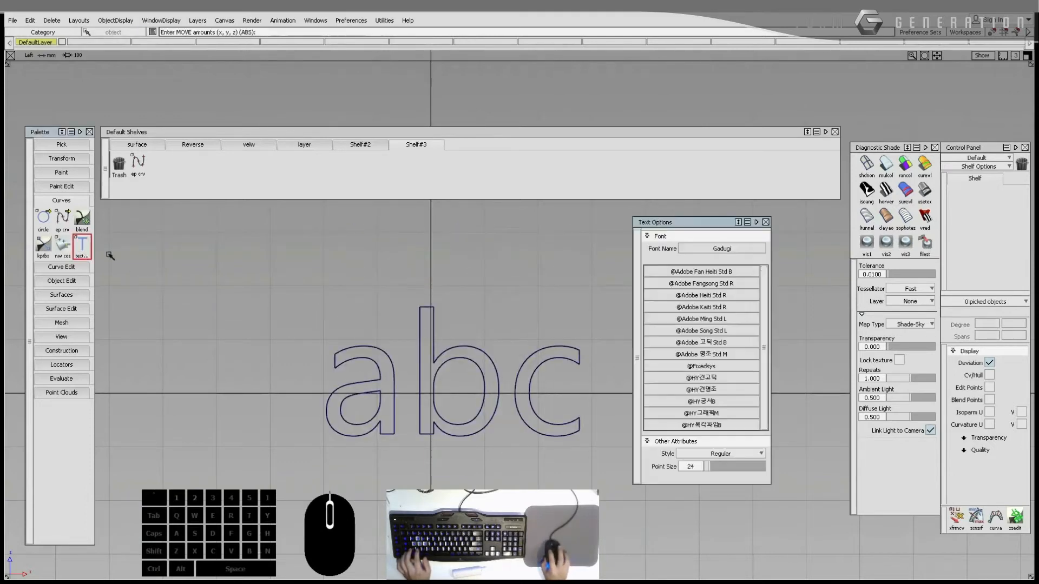
click(246, 268)
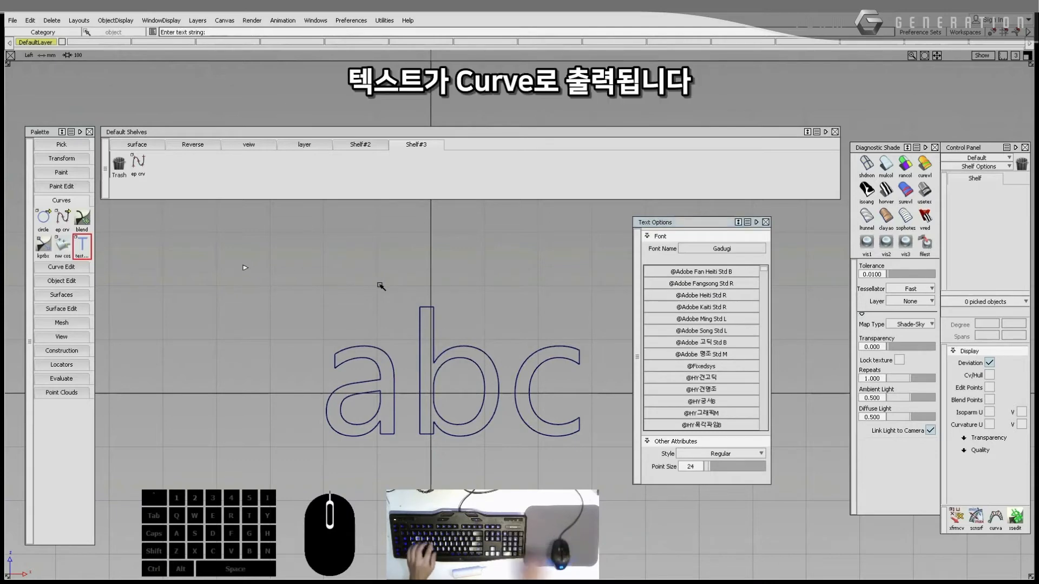
text(text)
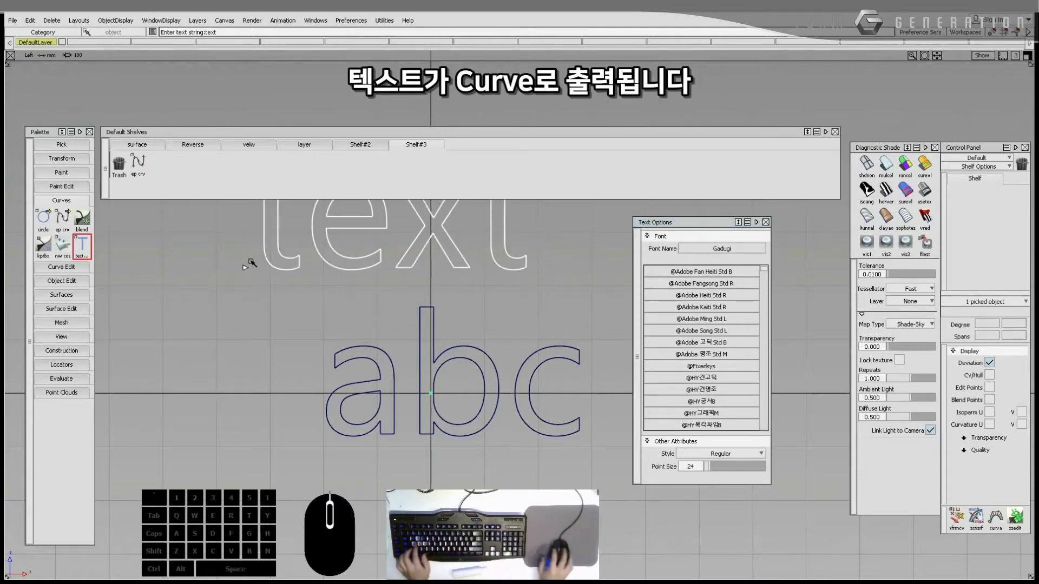
key(Return)
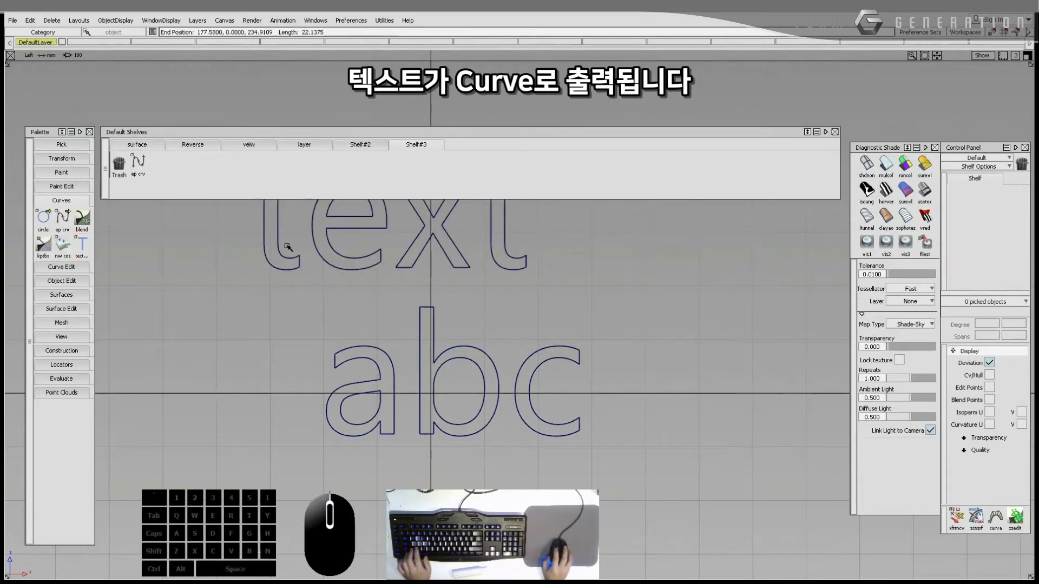
drag(312, 292, 285, 358)
Step: Pick and delete both the "abc" and "text" curve strings
ctrl+shift+drag(347, 405, 349, 360)
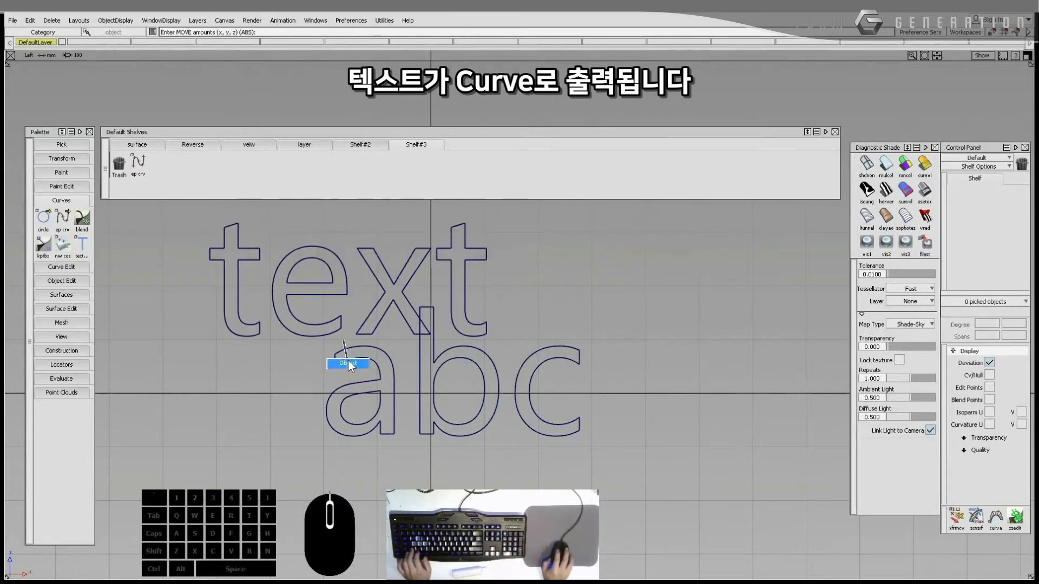
click(351, 363)
key(Delete)
click(325, 311)
key(Delete)
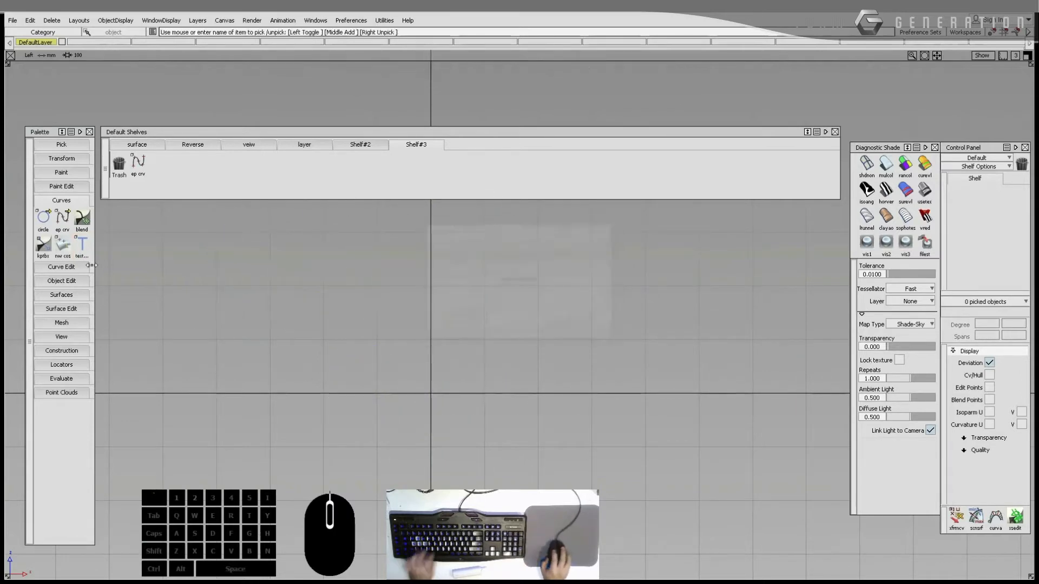
double_click(82, 246)
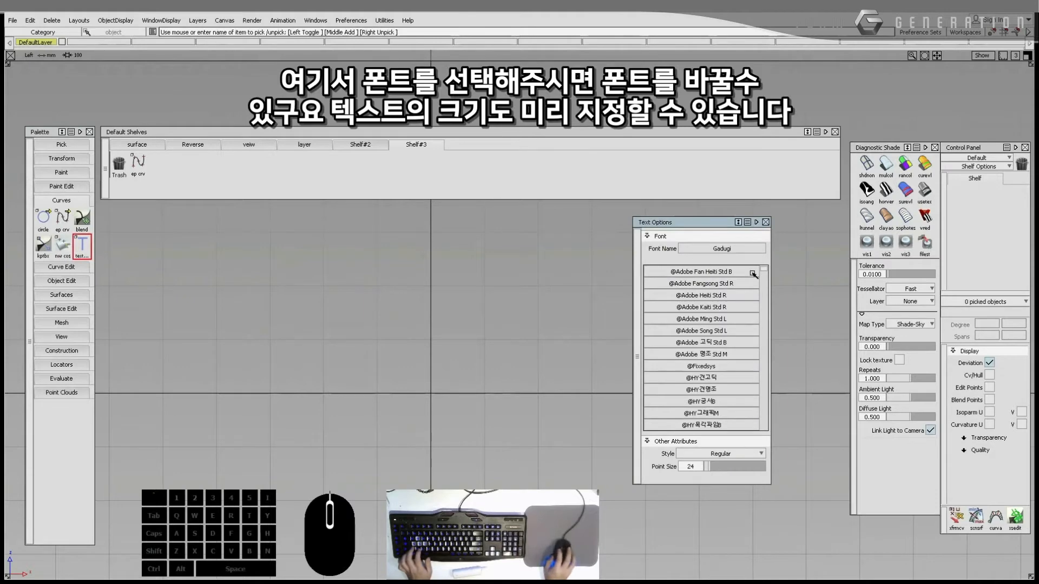
click(707, 308)
scroll(707, 406, down, 2)
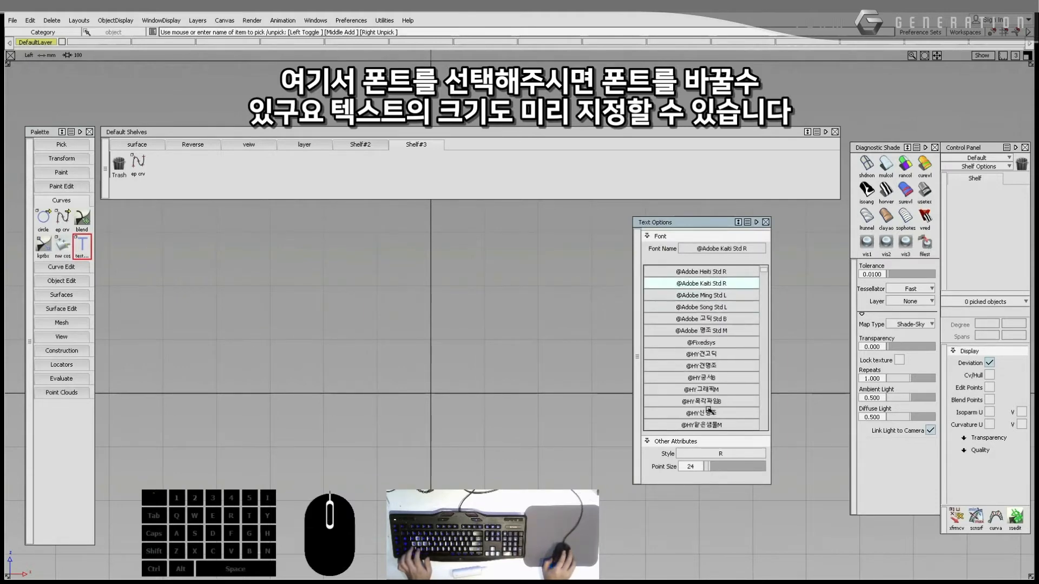
click(696, 466)
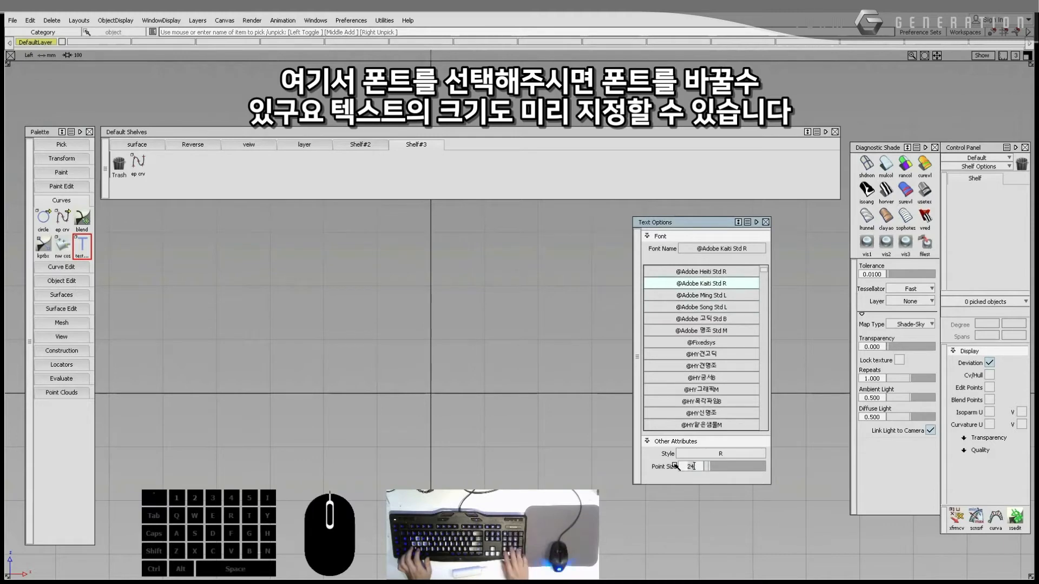
key(BackSpace)
key(BackSpace)
text(5)
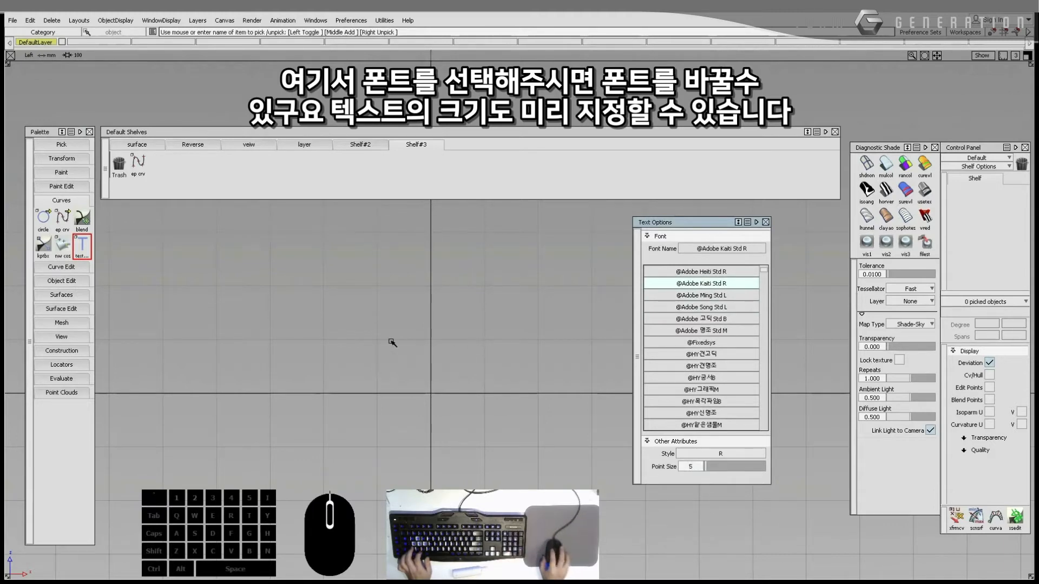
click(342, 336)
text(ABC)
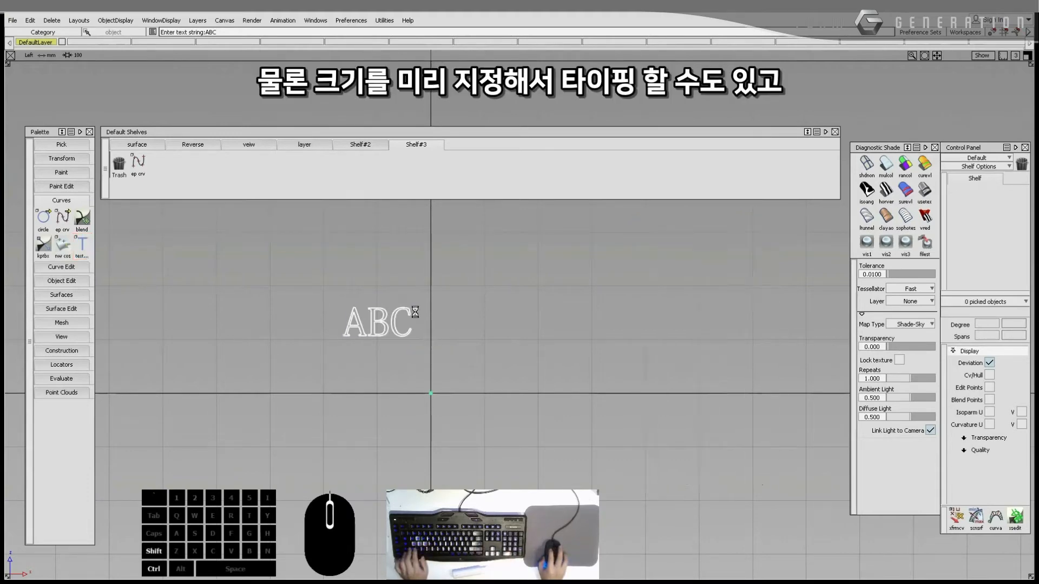
Step: Pick the "ABC" text and scale it up about its middle to roughly two and a half times its size
click(407, 319)
click(407, 318)
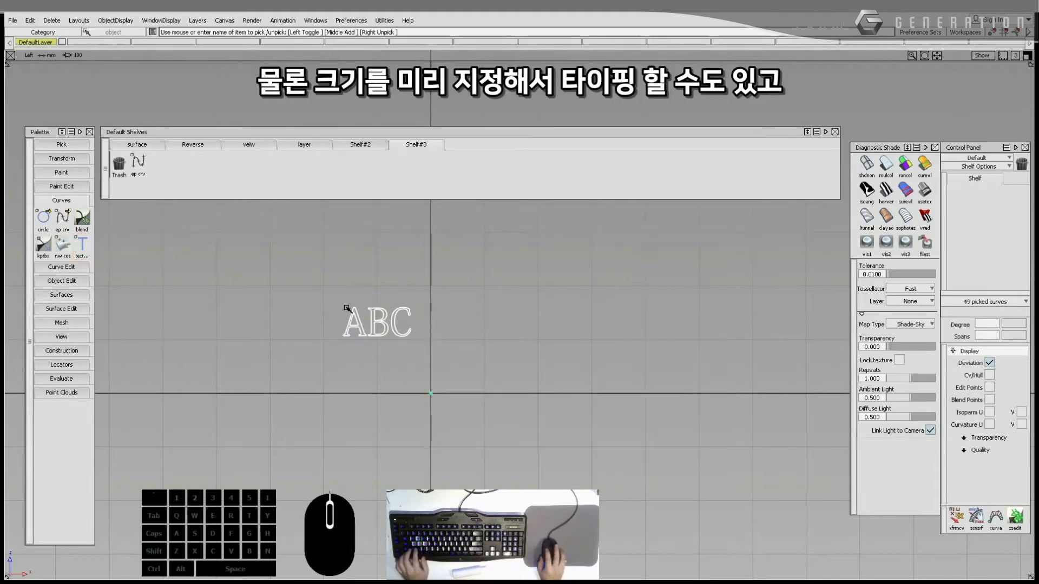
mouse_move(398, 355)
ctrl+shift+right_down()
mouse_move(390, 348)
mouse_move(418, 362)
ctrl+shift+right_up()
mouse_move(417, 362)
mouse_down()
mouse_move(612, 368)
mouse_move(343, 353)
mouse_move(551, 353)
mouse_move(341, 343)
mouse_move(572, 356)
mouse_move(440, 352)
mouse_move(561, 357)
mouse_move(431, 365)
mouse_up()
drag(419, 300, 444, 329)
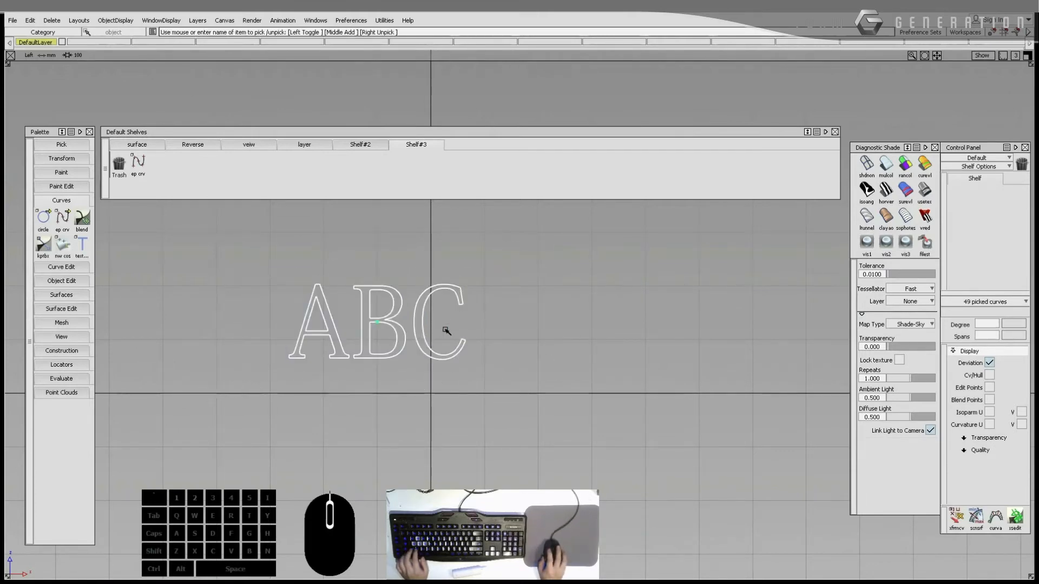
Step: Remove the enlarged "ABC" text from the scene
key(shift+z)
click(452, 324)
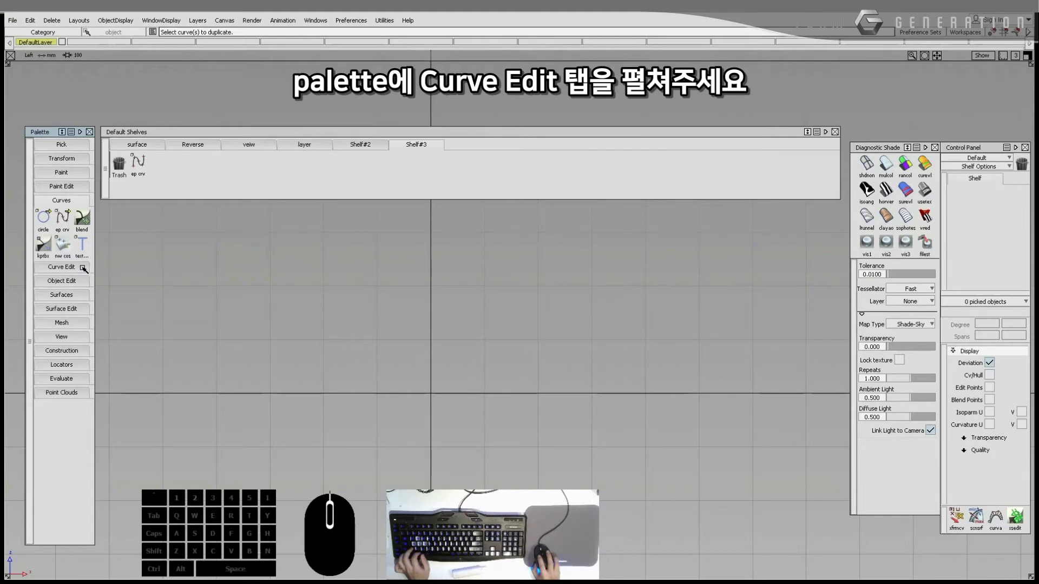
Step: Expand the Curve Edit tools and draw an edit point curve from the horizontal axis up to a point right of the vertical axis
click(61, 267)
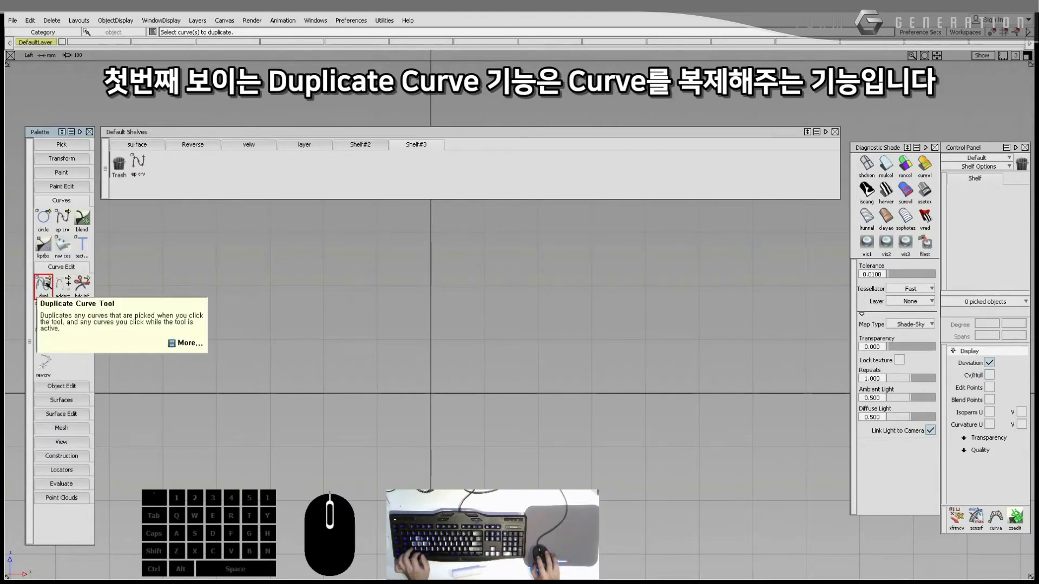
click(61, 218)
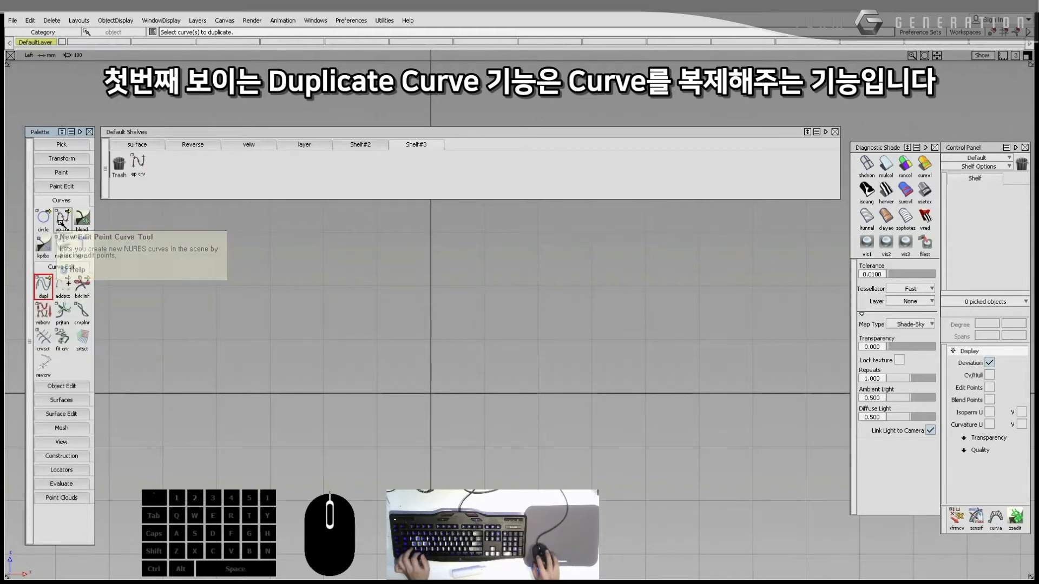
click(235, 394)
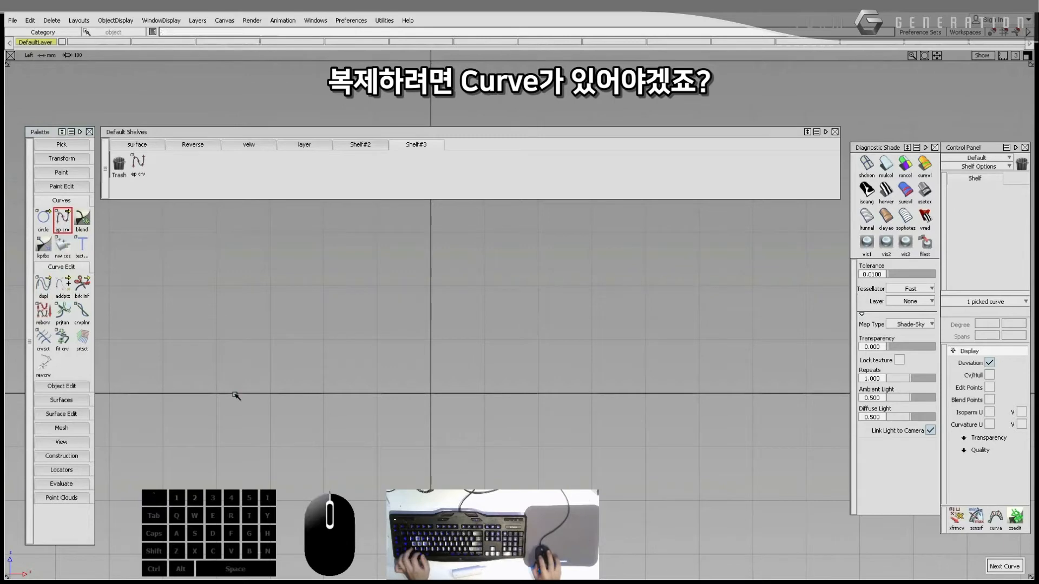
click(469, 279)
Step: Move the new curve's control vertices to bend it into a gentle upward arch
ctrl+shift+drag(334, 288, 277, 275)
drag(276, 274, 423, 390)
ctrl+shift+middle_drag(423, 390, 399, 371)
drag(400, 409, 260, 306)
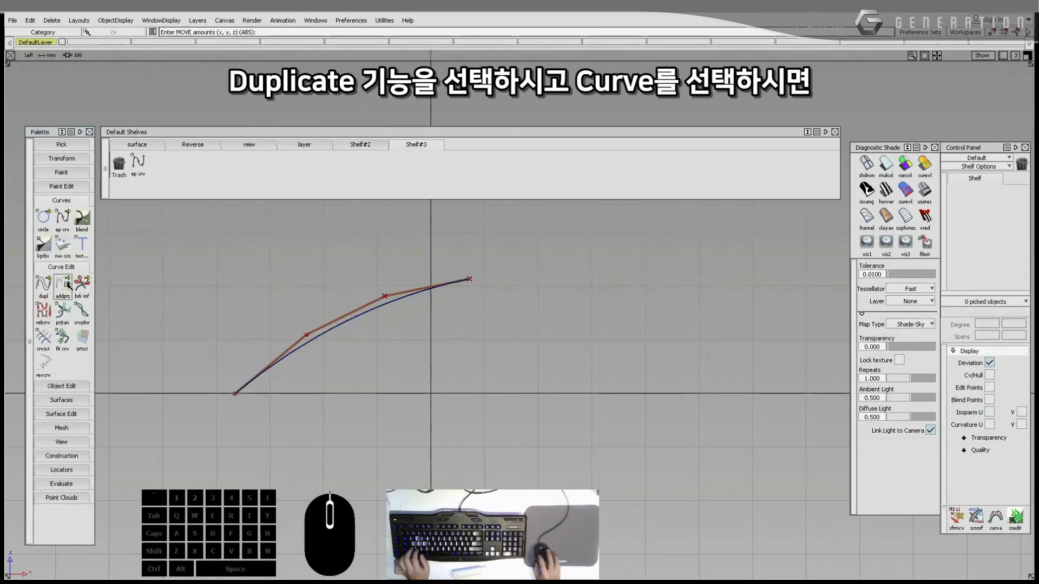
Step: Duplicate the arched curve with Duplicate Curve and move the copy to the right
click(43, 284)
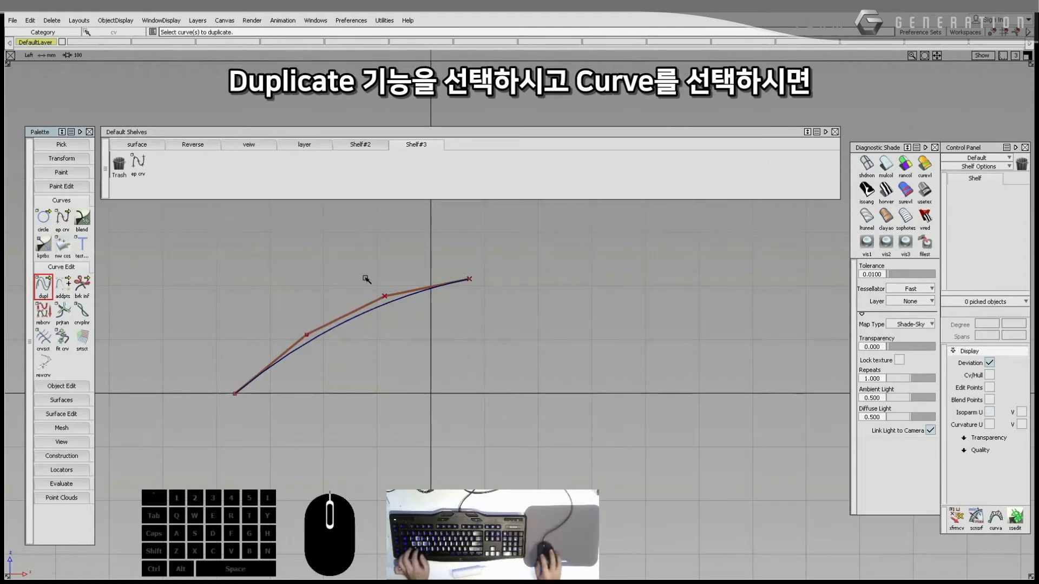
click(363, 312)
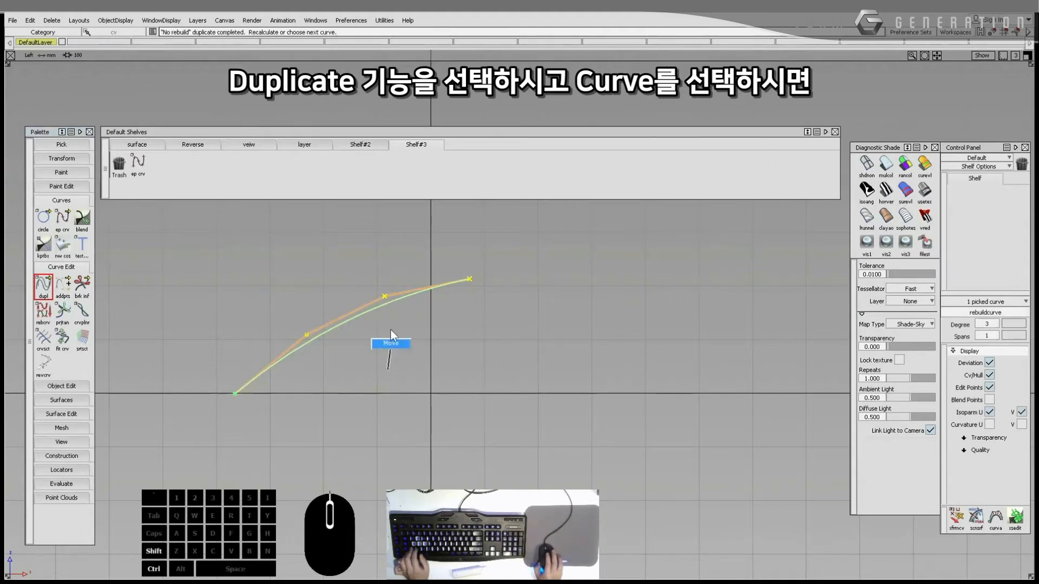
ctrl+shift+middle_drag(390, 329, 503, 345)
Step: Duplicate the right-hand curve and move the new copy straight down below it
click(43, 284)
click(449, 316)
right_drag(503, 344, 518, 405)
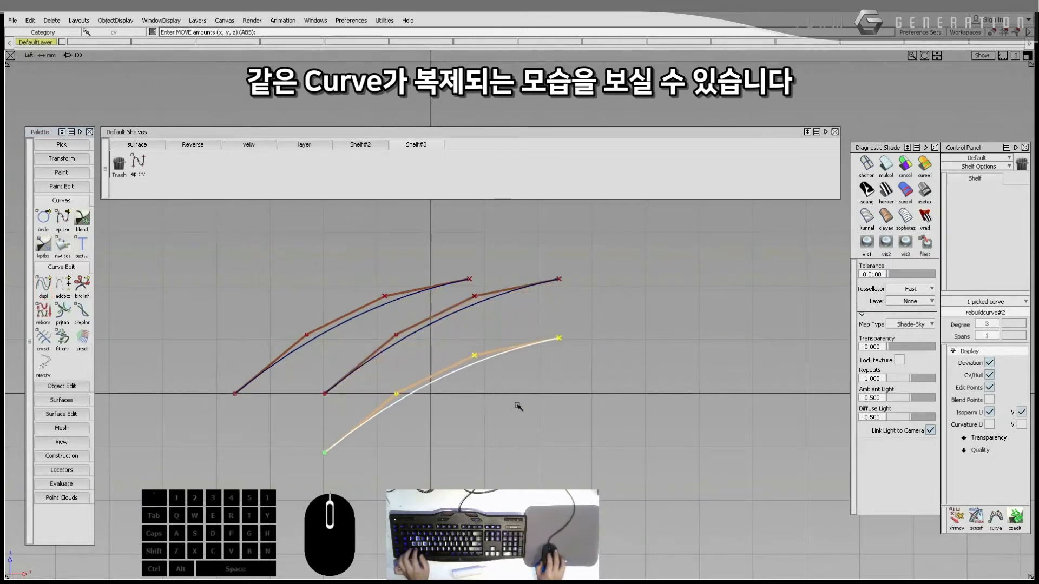
ctrl+shift+drag(518, 405, 508, 386)
Step: Duplicate the lower curve and move the copy to its right
click(47, 295)
click(455, 372)
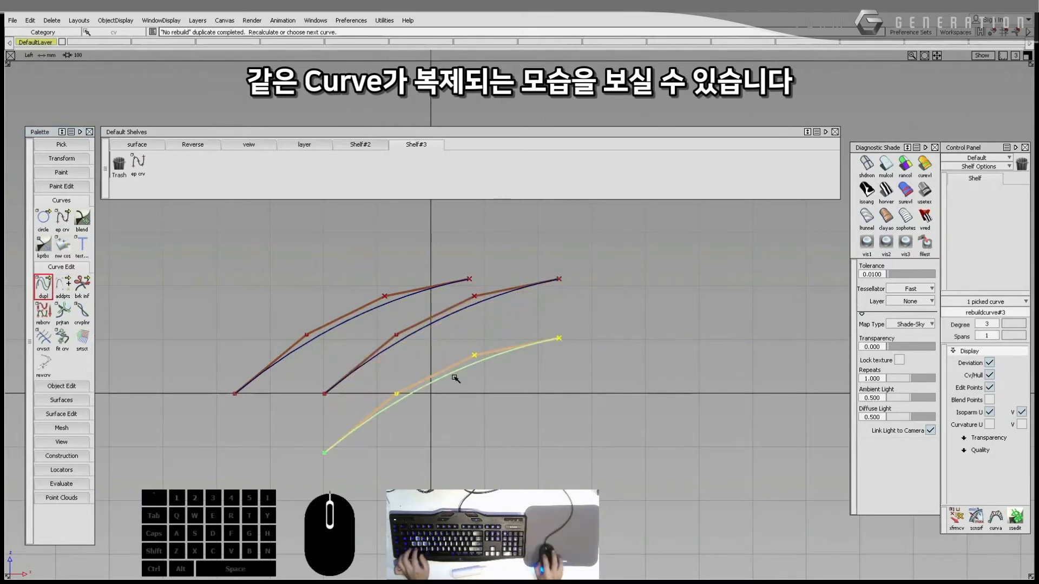
ctrl+shift+middle_drag(505, 388, 616, 404)
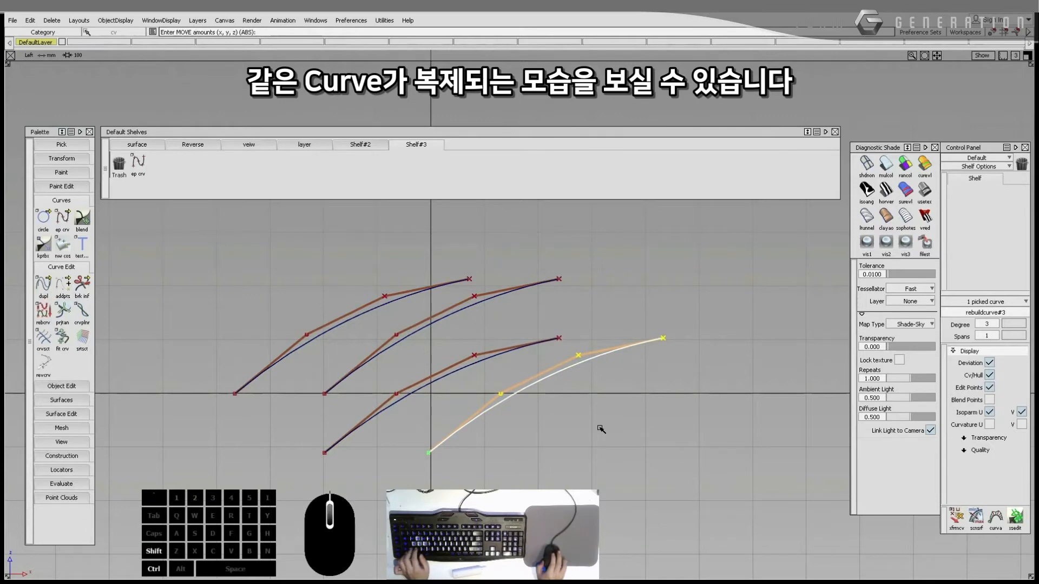
Step: Move the last duplicated curve straight down, and delete the other three arched curves
right_drag(600, 410, 603, 417)
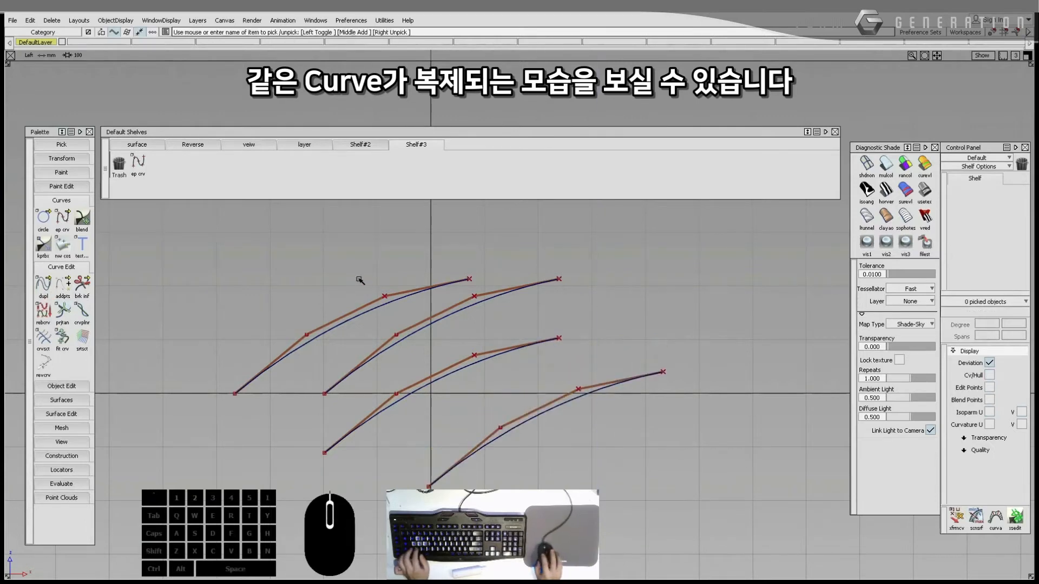
drag(359, 279, 555, 454)
key(Delete)
key(Return)
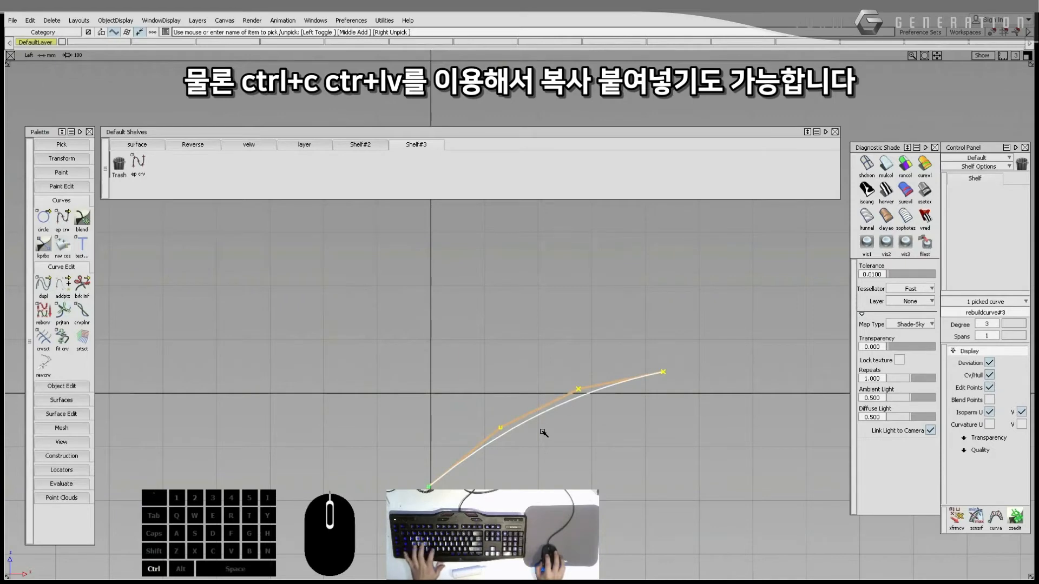
Step: Copy and paste the remaining arched curve, and move the pasted copy away from the original
key(ctrl+v)
drag(547, 433, 513, 353)
drag(513, 353, 574, 435)
Step: Delete the remaining arched curves so the view is empty
key(Delete)
key(space)
key(Delete)
key(space)
click(63, 219)
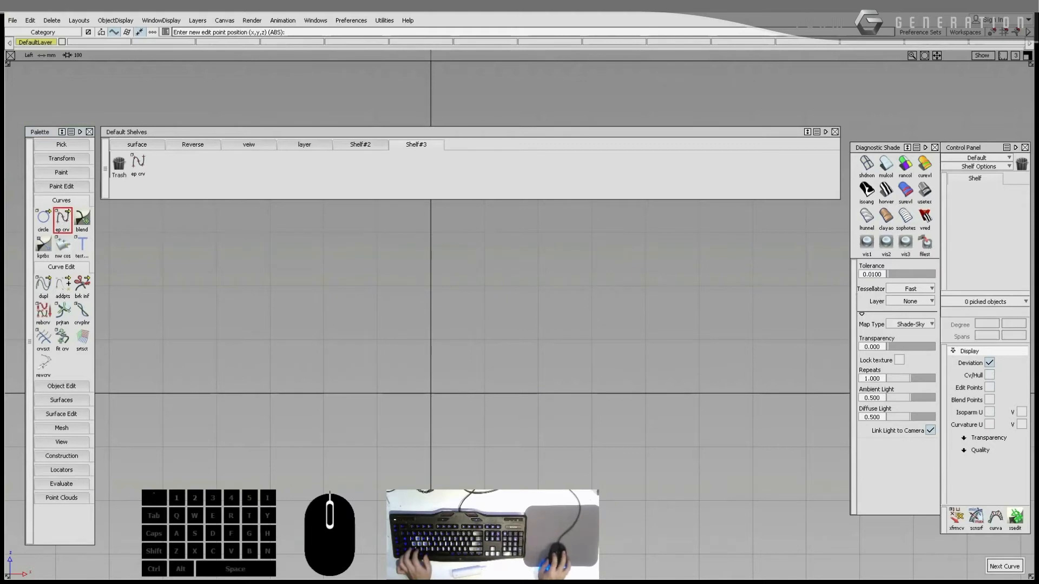
ctrl+shift+drag(772, 408, 803, 450)
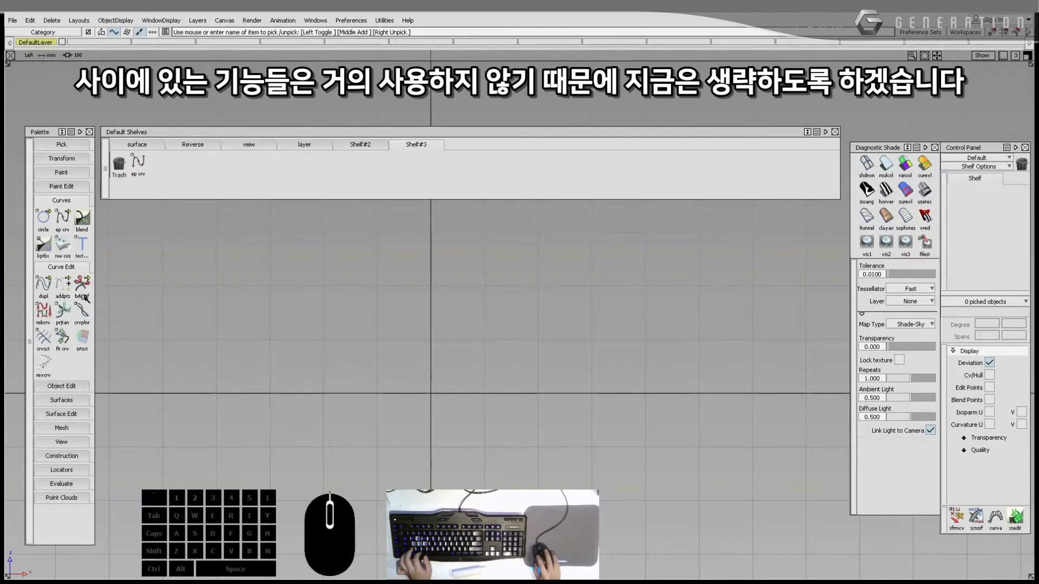
Step: Draw two straight edit-point curves that cross each other, one rising and one falling to the right
click(45, 344)
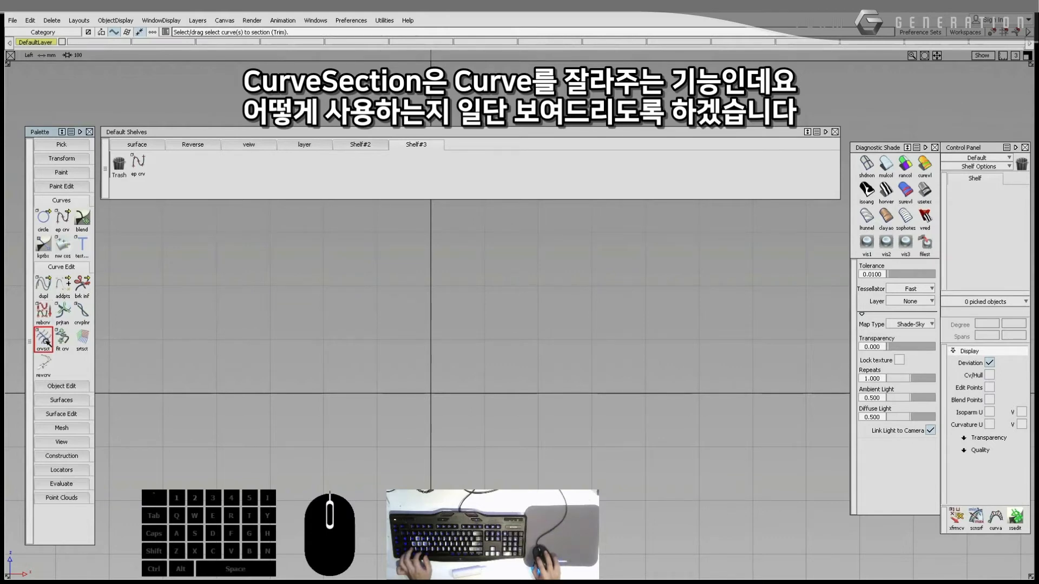
click(63, 218)
click(304, 369)
click(512, 269)
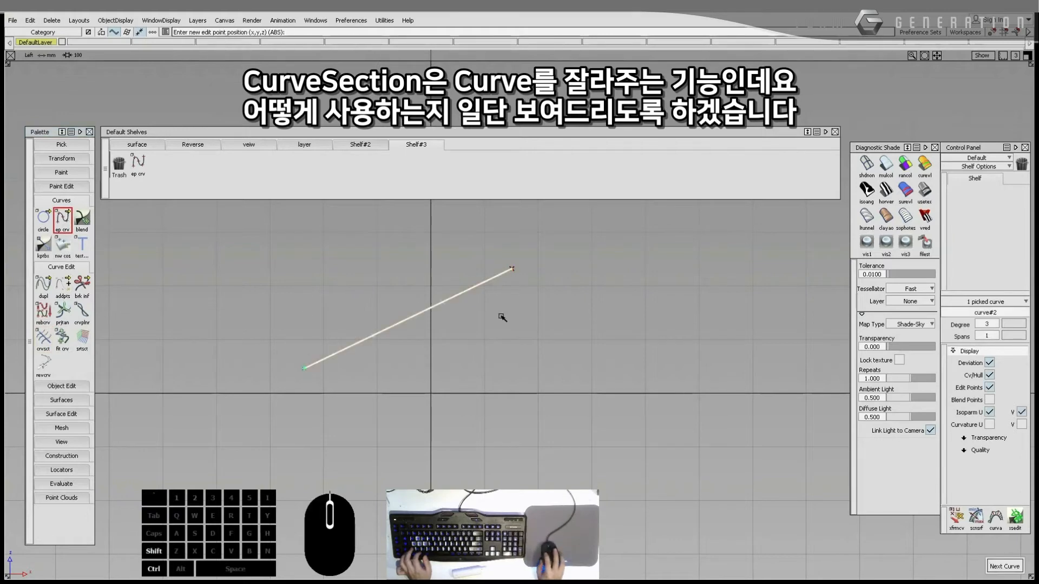
click(376, 259)
click(531, 353)
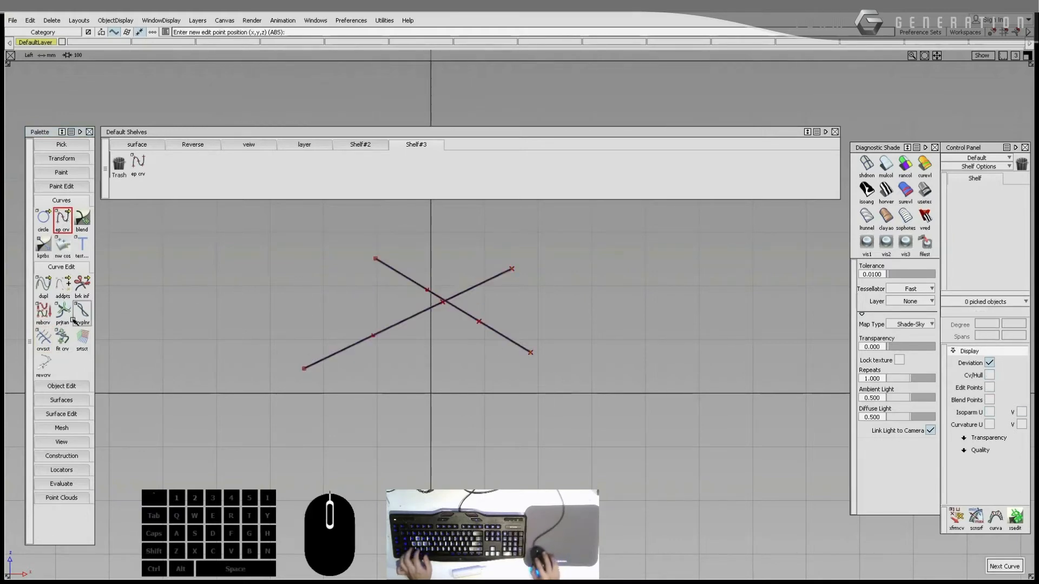
Step: Trim the rising curve with Curve Section, using the falling curve as the cutter and keeping the lower-left part
click(45, 341)
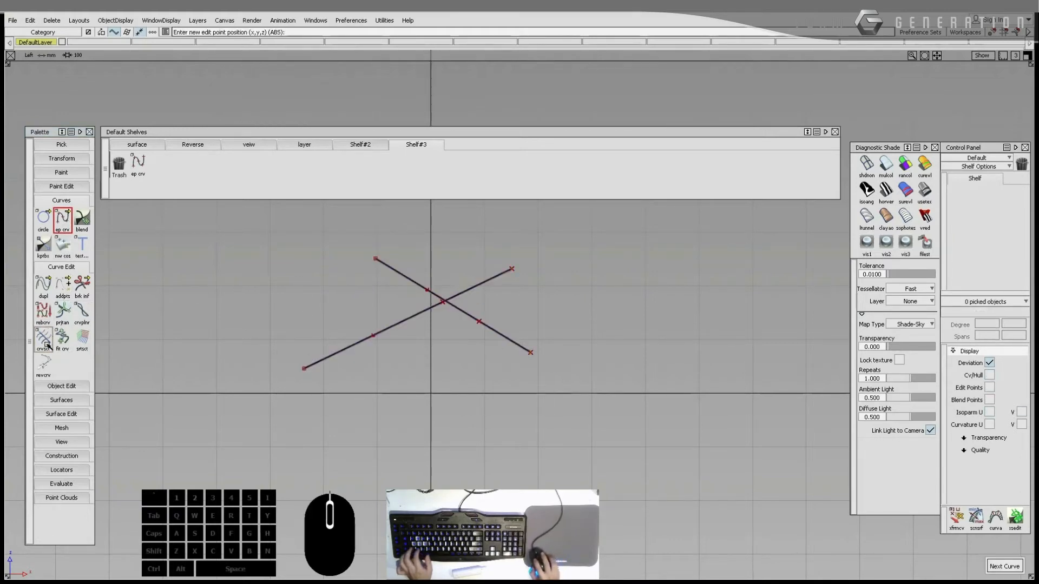
click(392, 328)
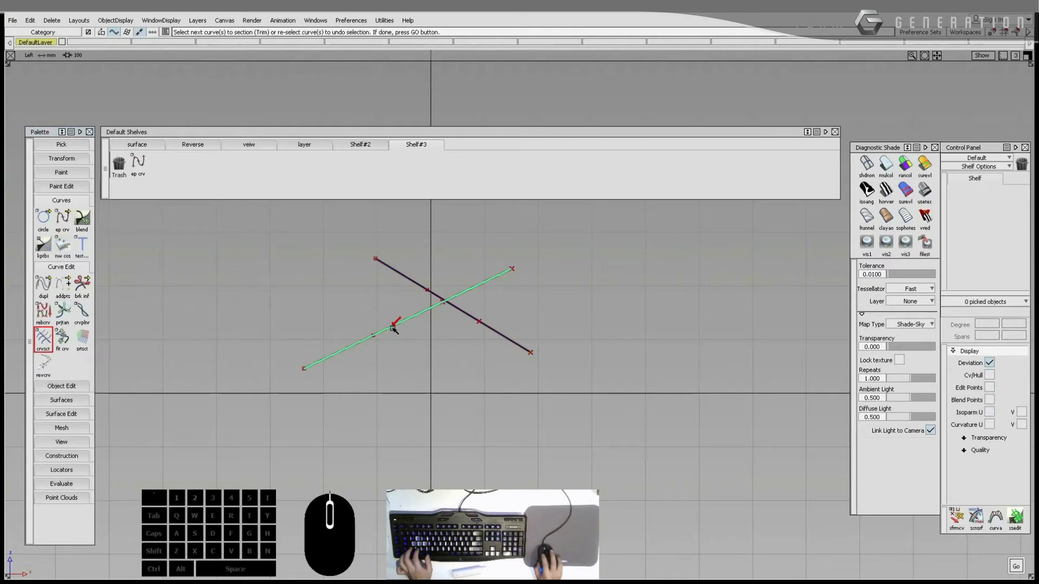
click(1017, 567)
click(465, 314)
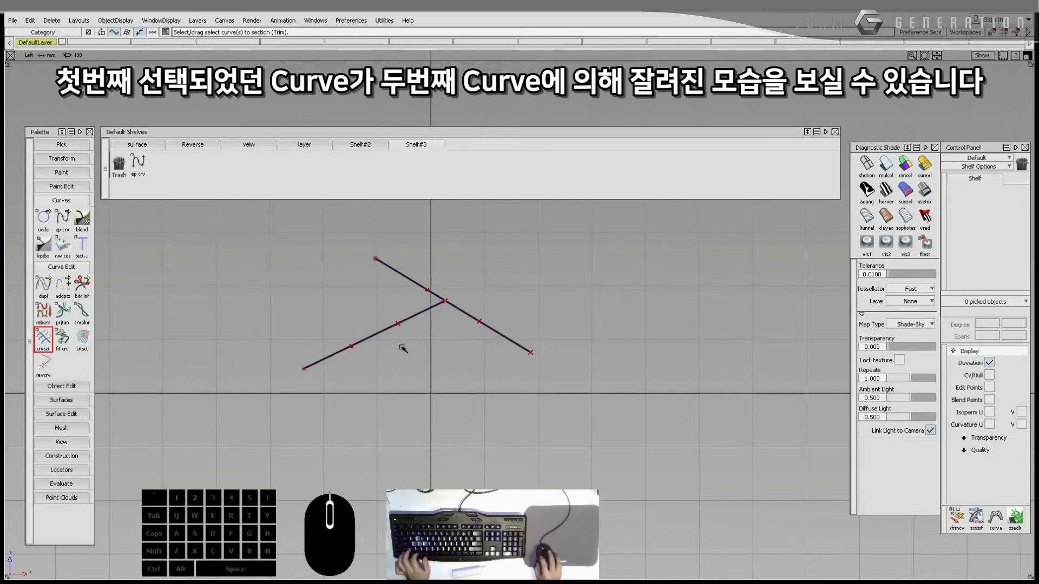
Step: Delete the trimmed curve and its cutting curve
click(406, 285)
drag(426, 280, 469, 327)
key(Delete)
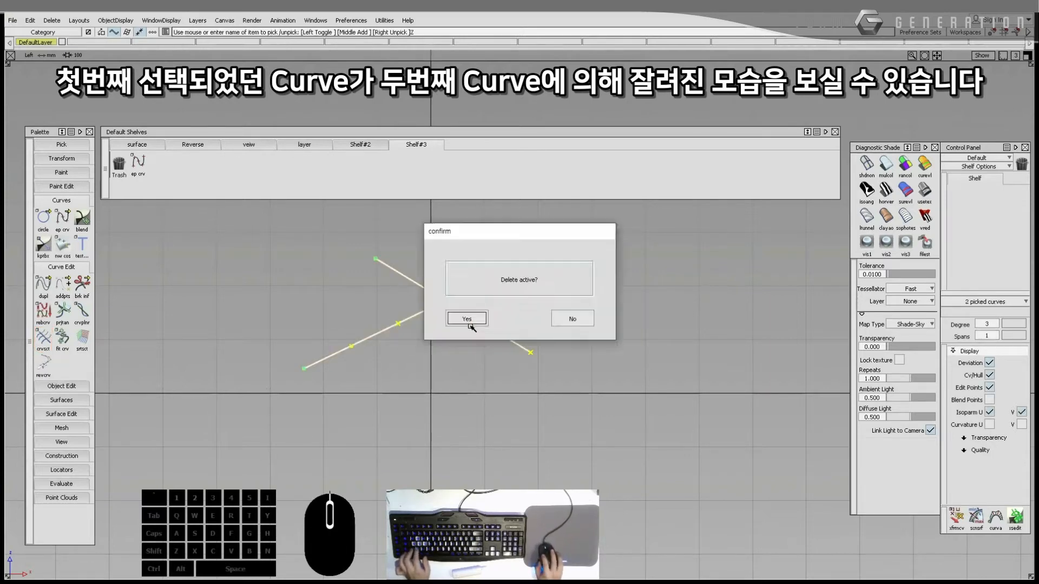
click(468, 319)
Step: Draw a new pair of crossing straight edit-point curves, one rising and one falling
click(334, 361)
click(520, 251)
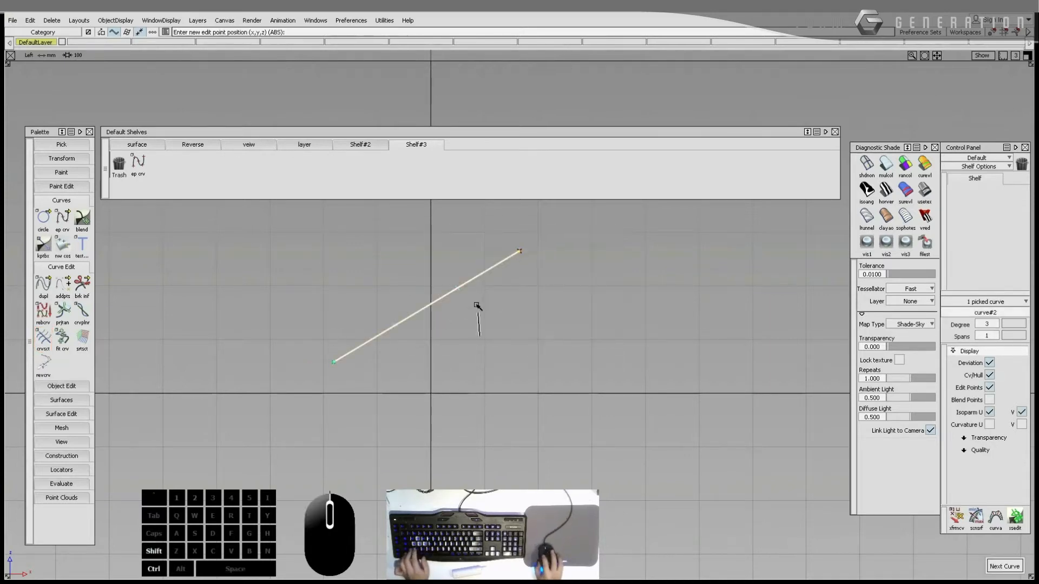
click(368, 251)
click(534, 375)
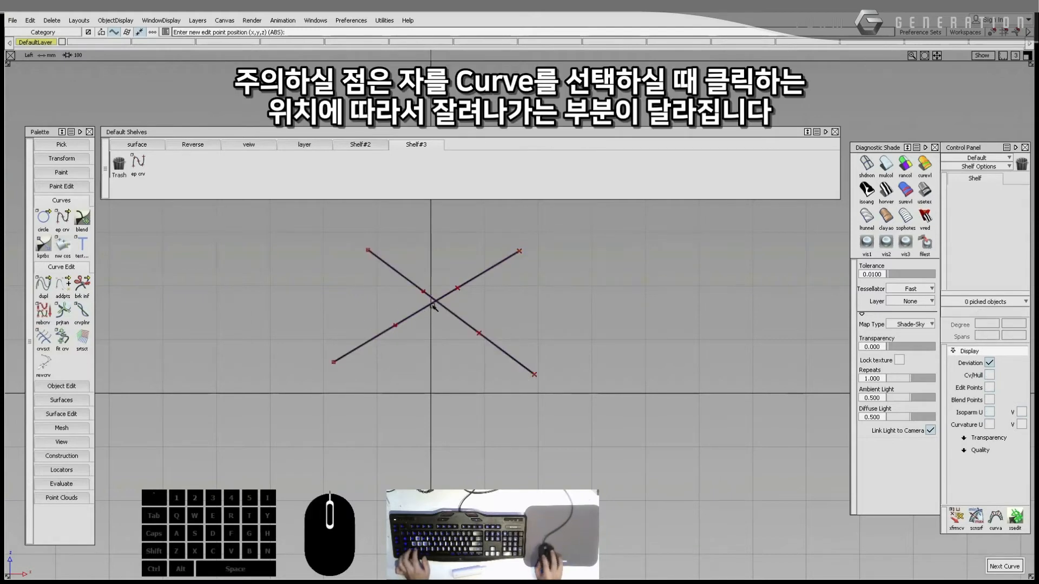
Step: Try picking the rising curve for Curve Section on its lower-left and upper-right parts in turn, ending with it deselected
click(43, 337)
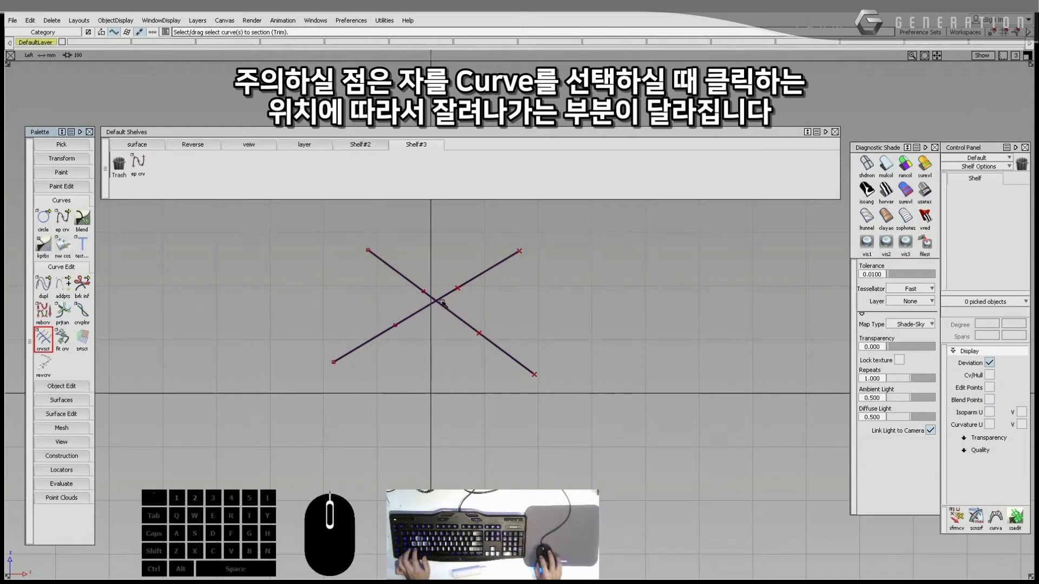
click(397, 324)
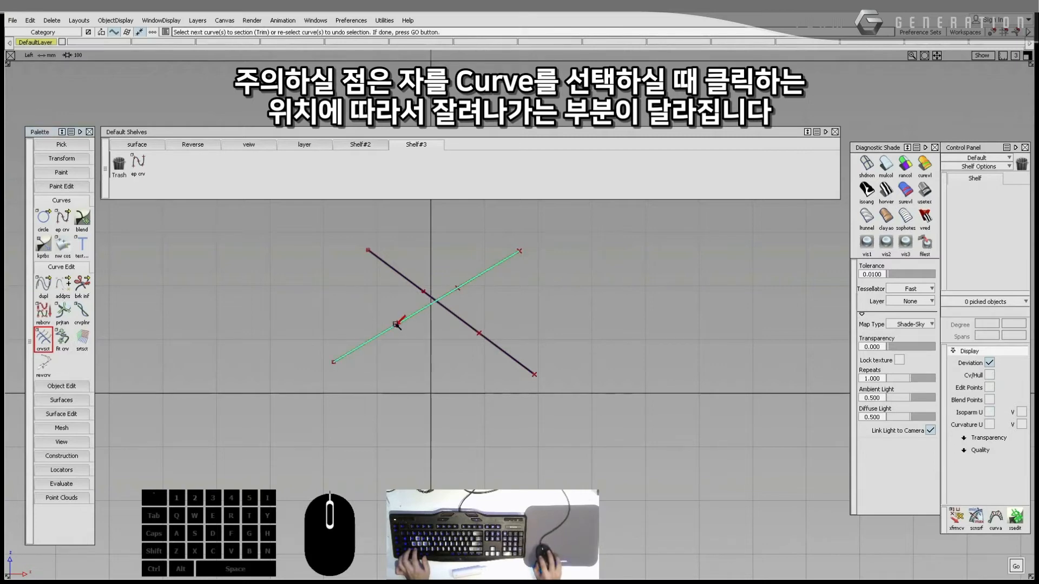
click(441, 300)
click(460, 287)
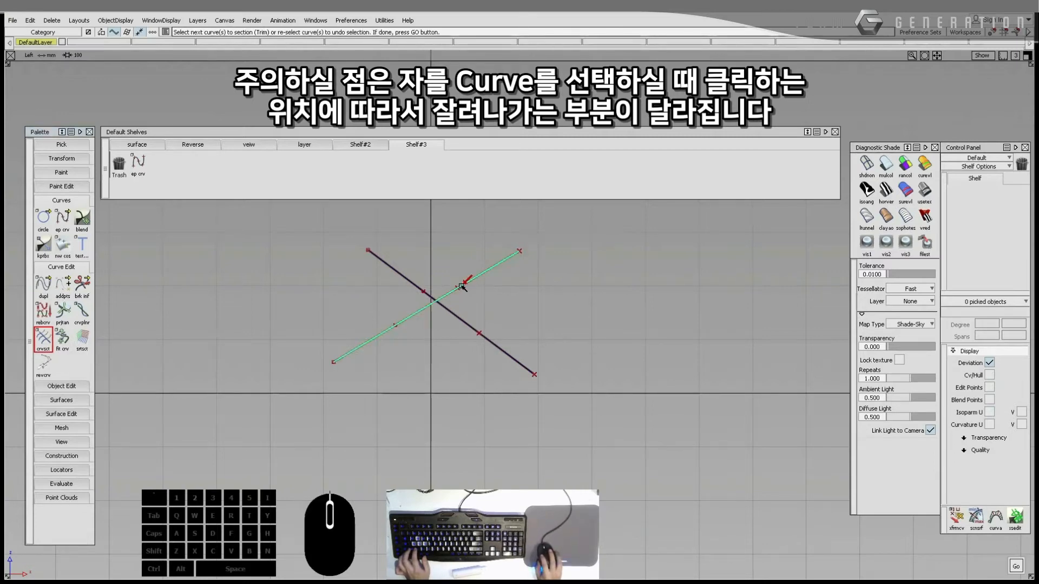
click(400, 325)
click(397, 326)
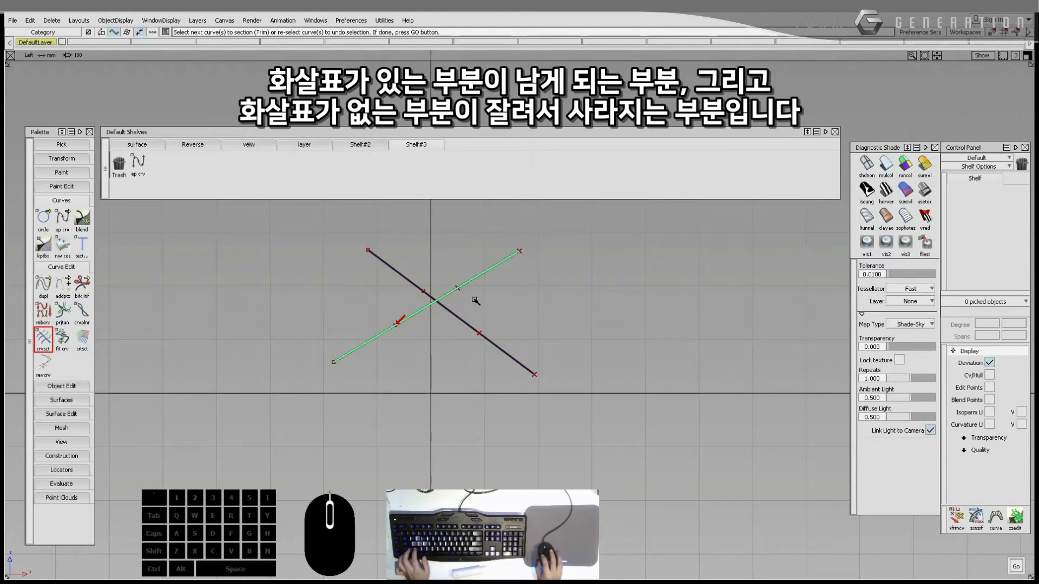
click(479, 279)
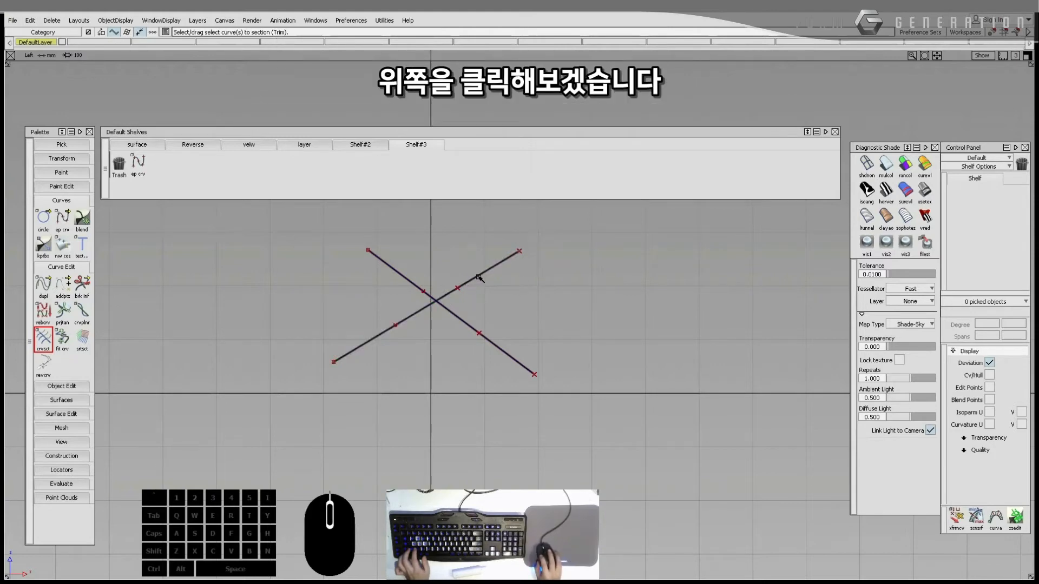
Step: Section the rising curve with the falling curve so that only its upper-right part is kept
click(483, 273)
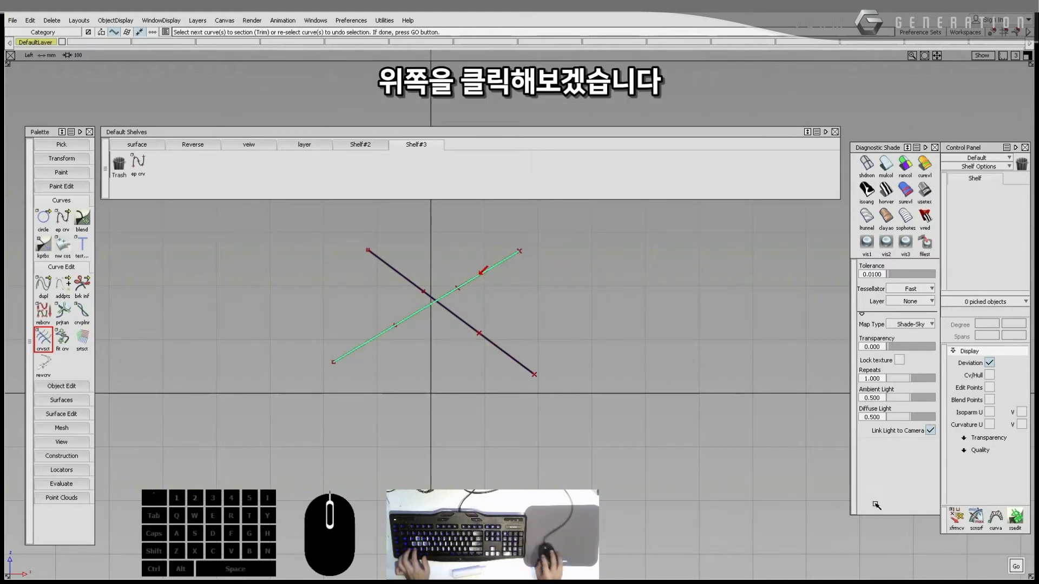
click(1017, 566)
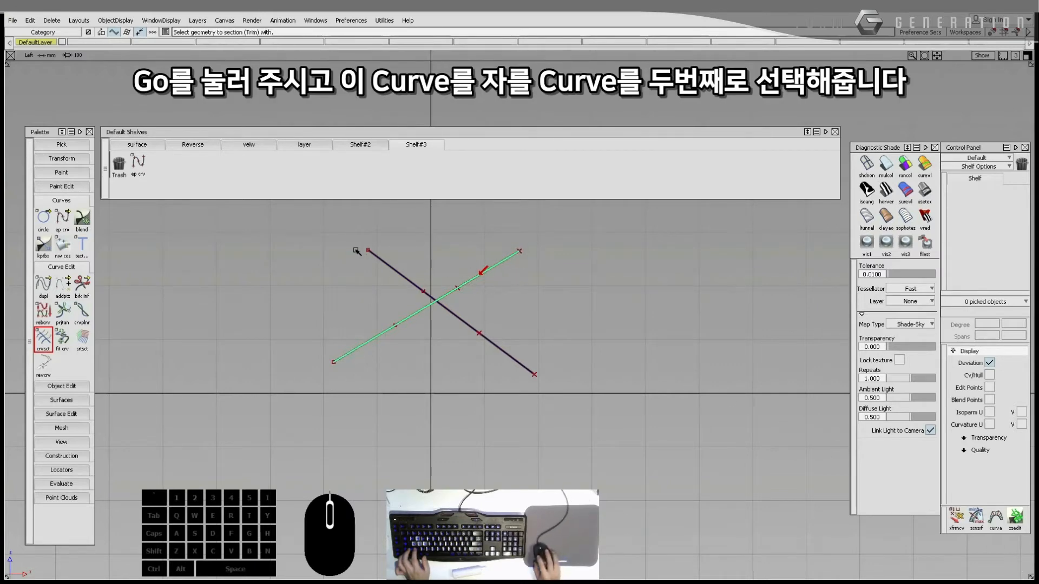
click(417, 287)
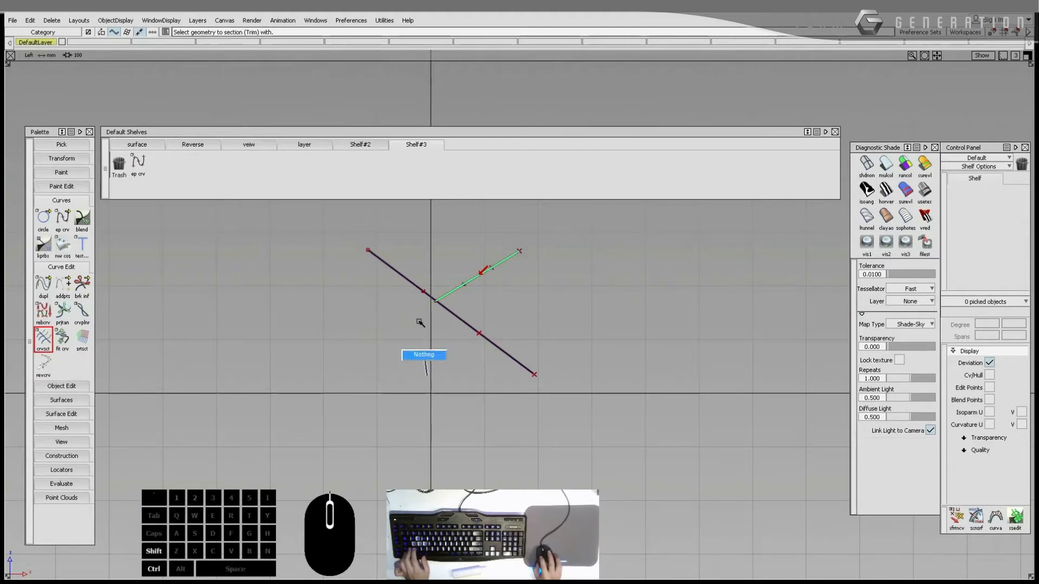
Step: Delete both curves and draw three roughly parallel rising edit-point curves crossed by one falling curve
mouse_move(397, 267)
ctrl+shift+mouse_down()
mouse_move(450, 286)
mouse_move(435, 317)
mouse_move(466, 325)
mouse_move(336, 336)
ctrl+shift+mouse_up()
key(Delete)
click(276, 377)
click(504, 261)
click(295, 421)
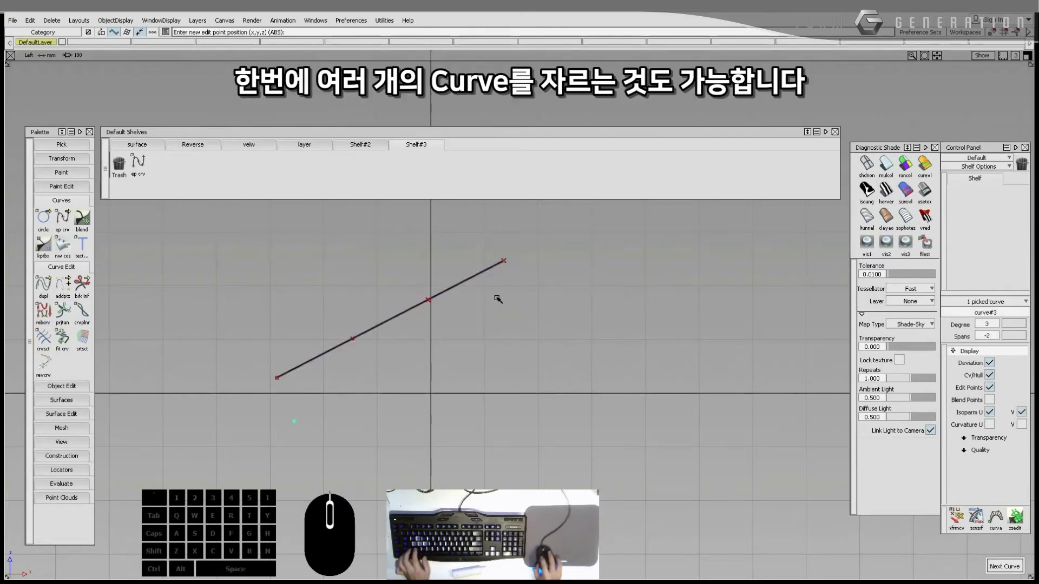
click(525, 291)
click(344, 455)
click(531, 319)
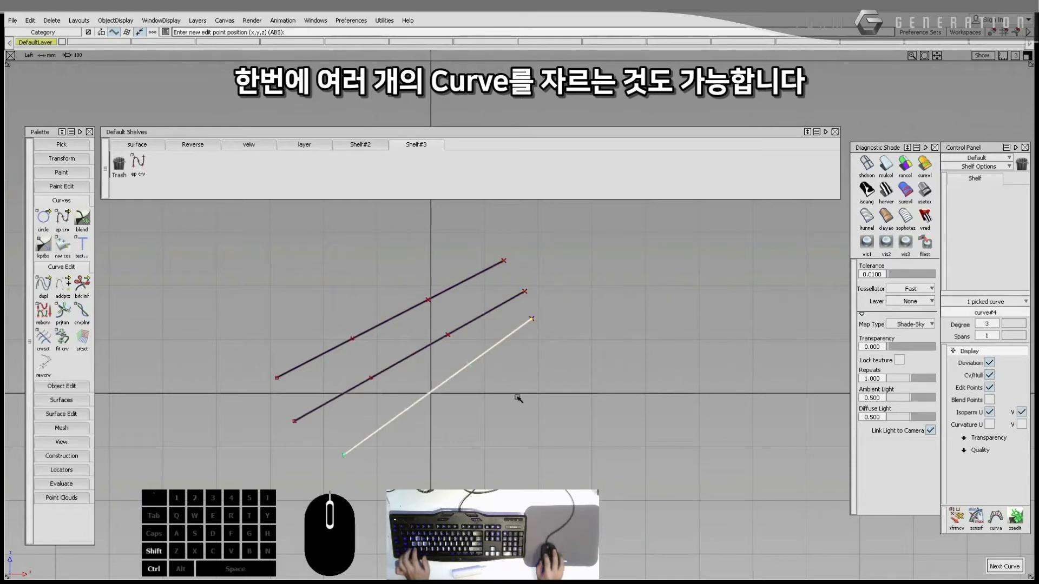
click(535, 451)
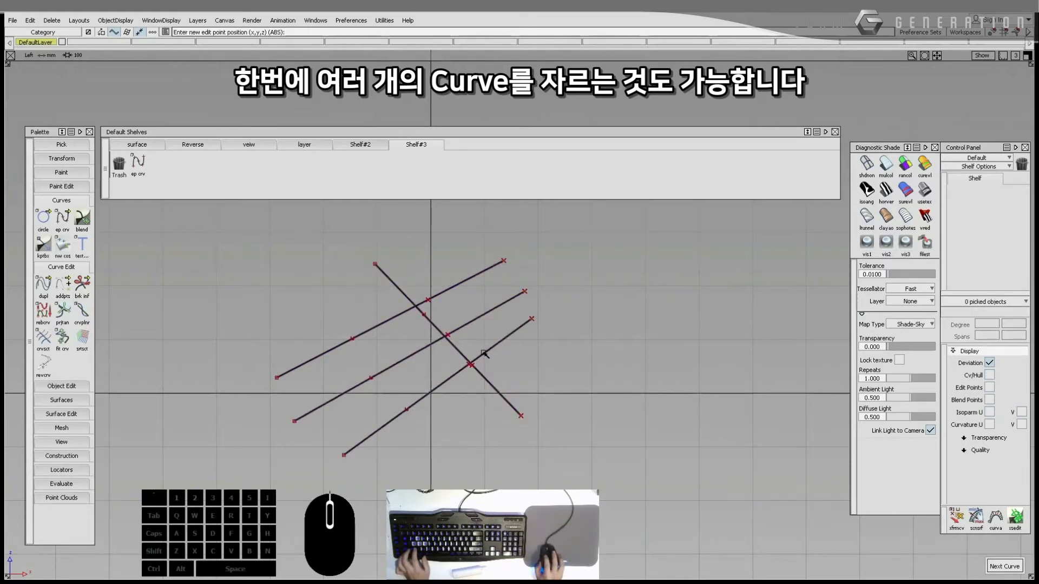
Step: Trim all three rising curves at once with Curve Section, cutting at the falling curve and keeping their lower-left parts
click(43, 339)
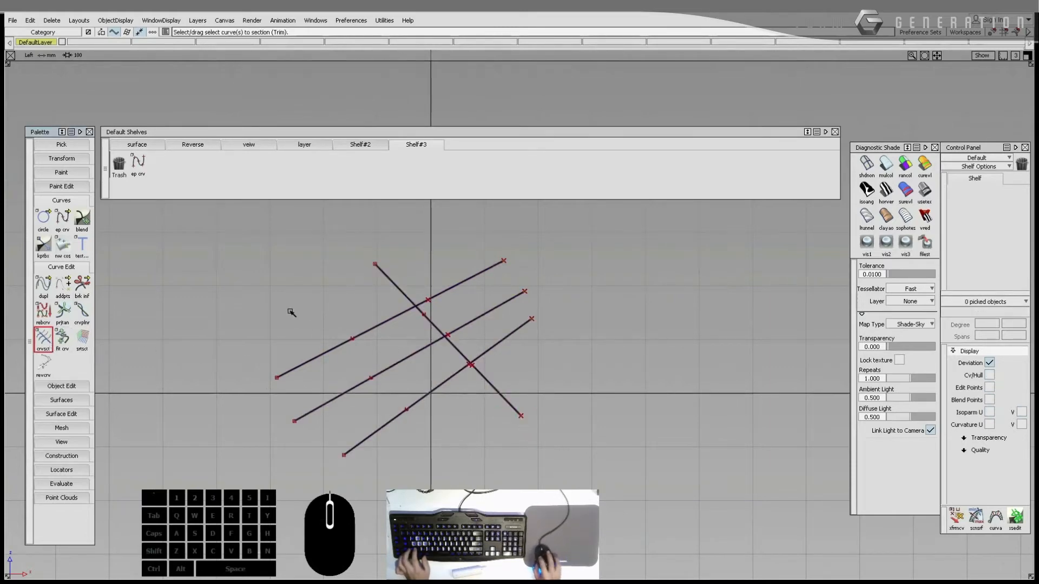
drag(278, 309, 395, 445)
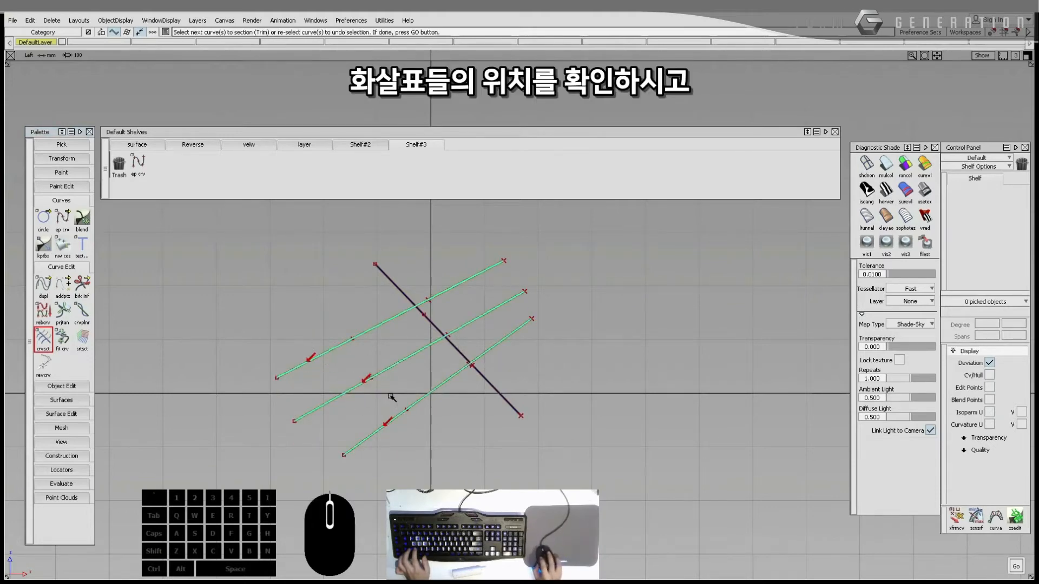
click(1018, 567)
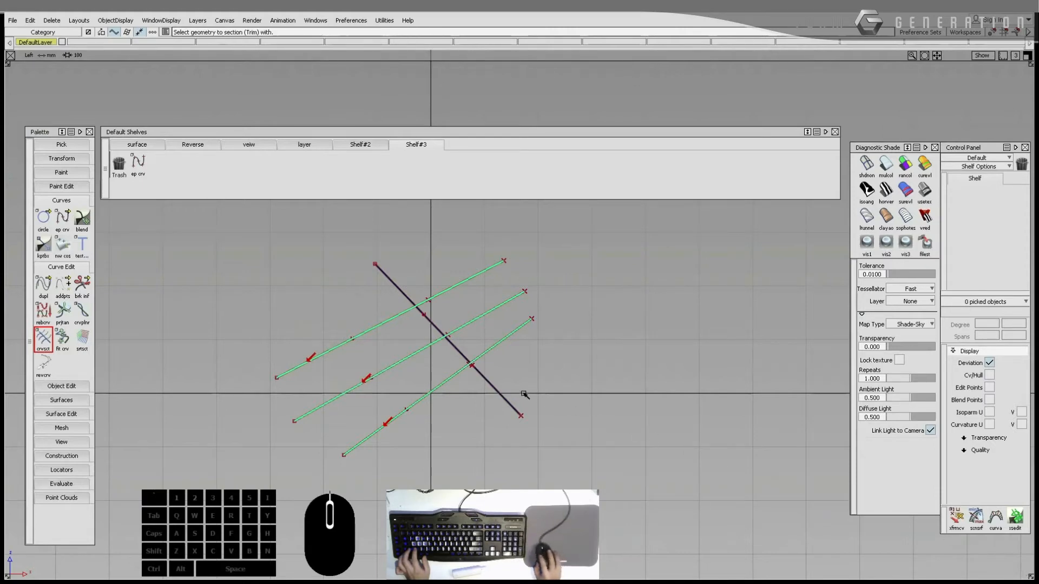
click(524, 412)
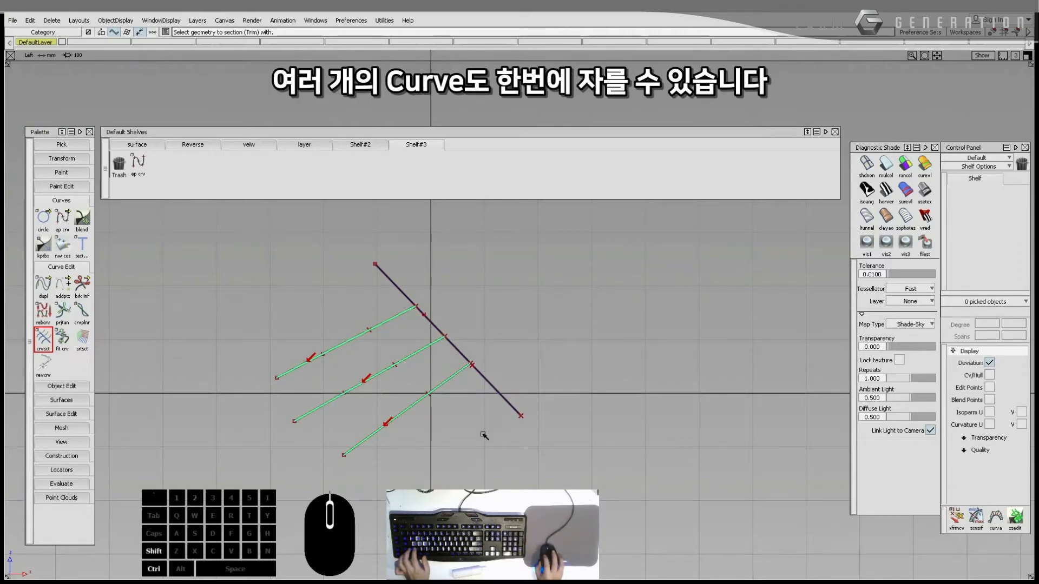
Step: Delete the three trimmed curves and the cutting curve
ctrl+shift+click(460, 325)
drag(389, 288, 534, 408)
key(Delete)
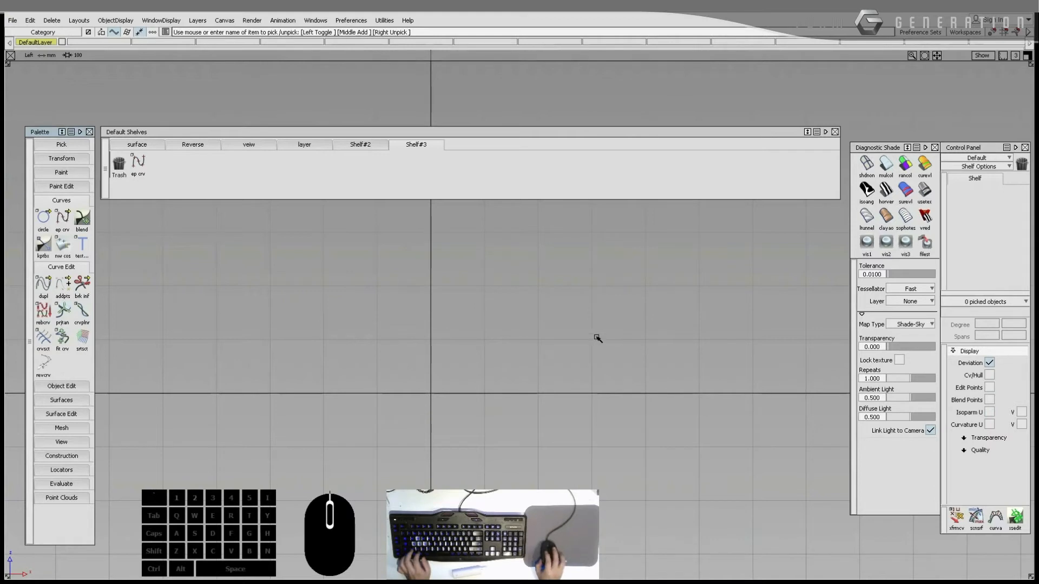
Step: Draw a long edit-point curve and move its two middle control vertices up to form an arch
click(75, 386)
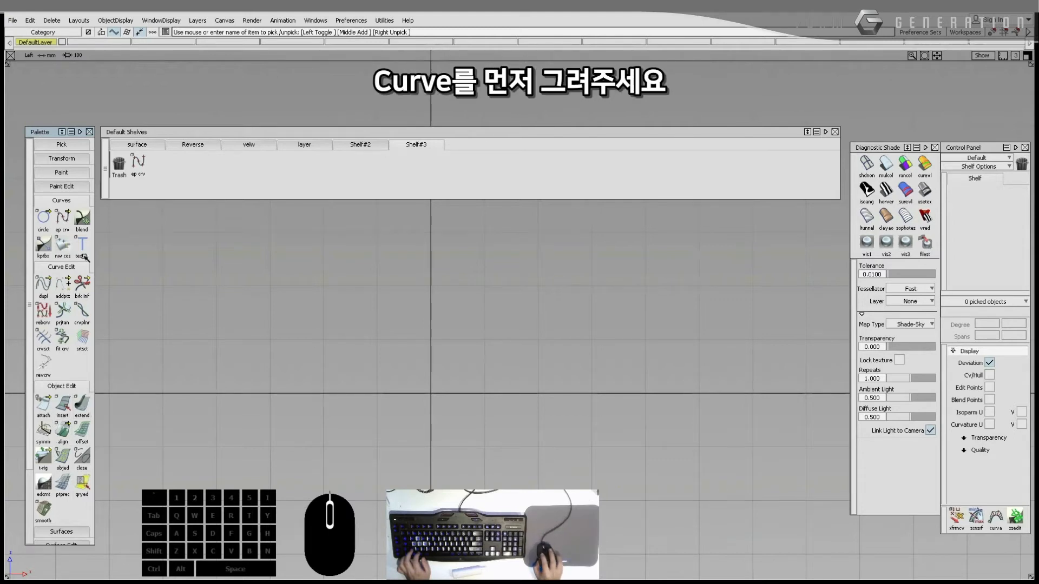
click(63, 217)
click(309, 341)
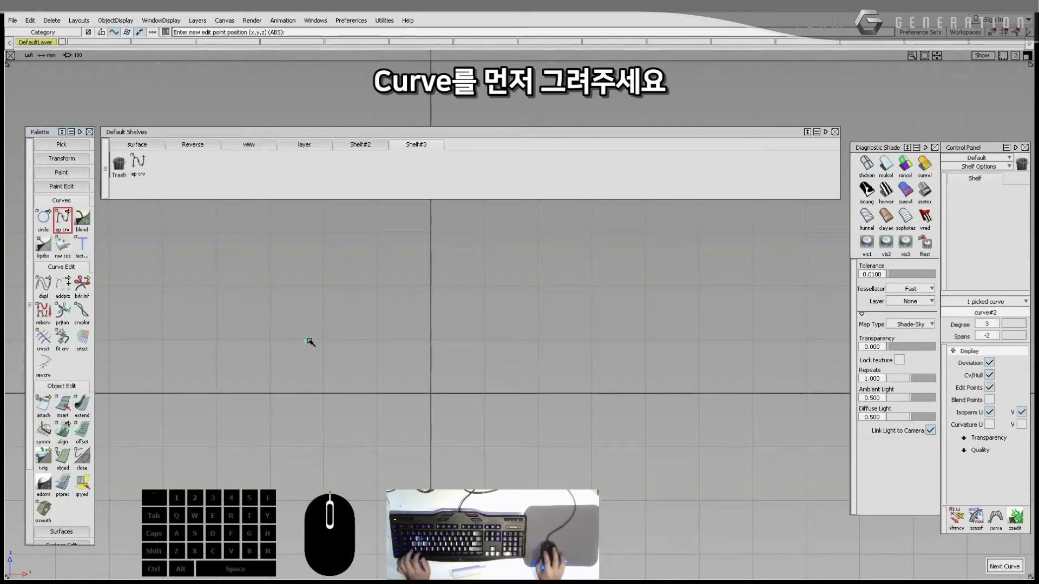
click(628, 290)
drag(378, 260, 540, 368)
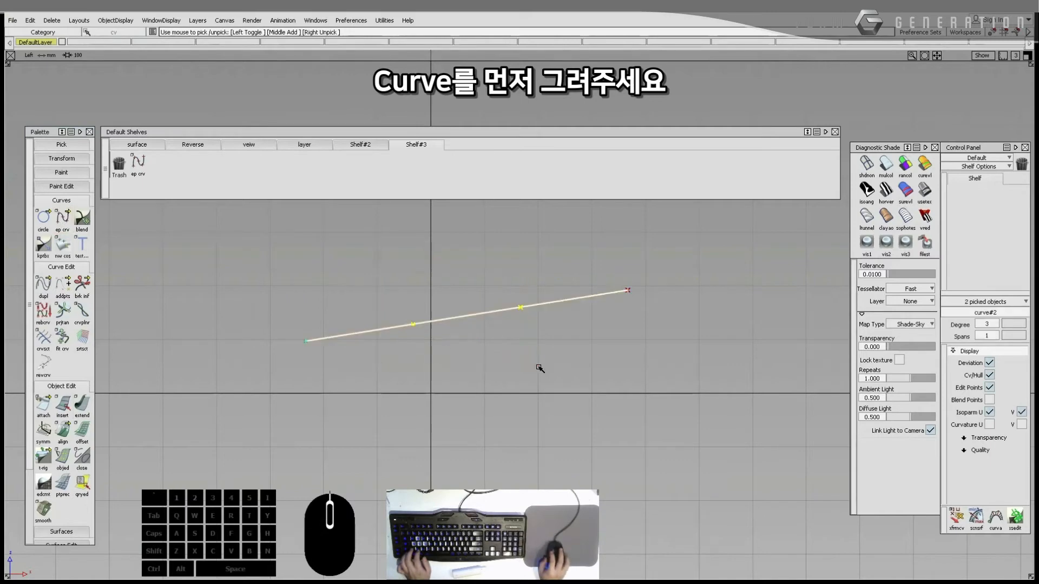
ctrl+shift+middle_drag(539, 368, 529, 363)
drag(526, 361, 515, 317)
ctrl+shift+drag(516, 366, 484, 302)
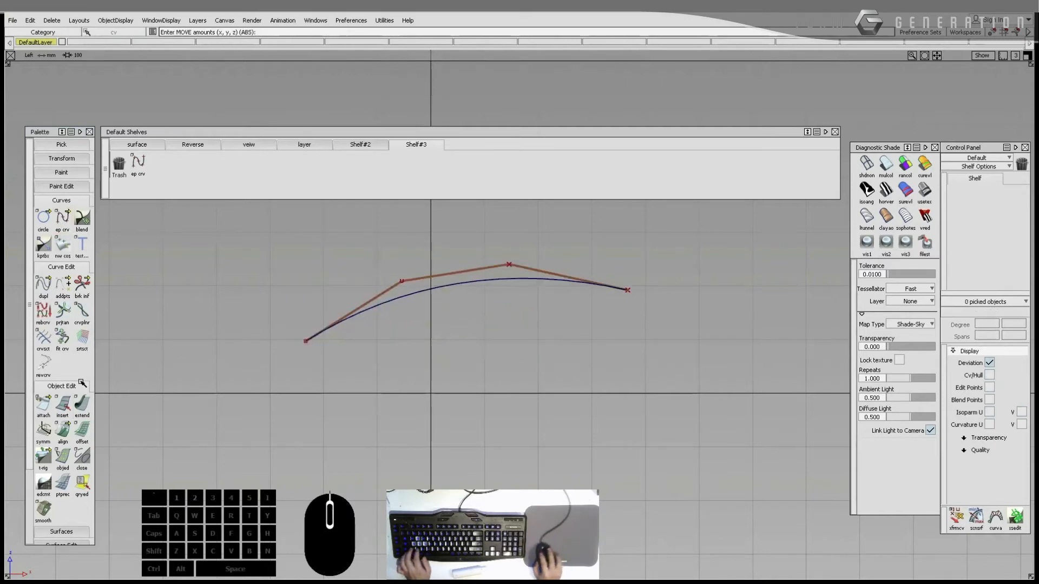
Step: Start Extend on the arched curve, picking it near its right end, its left end, and its right end again
click(82, 407)
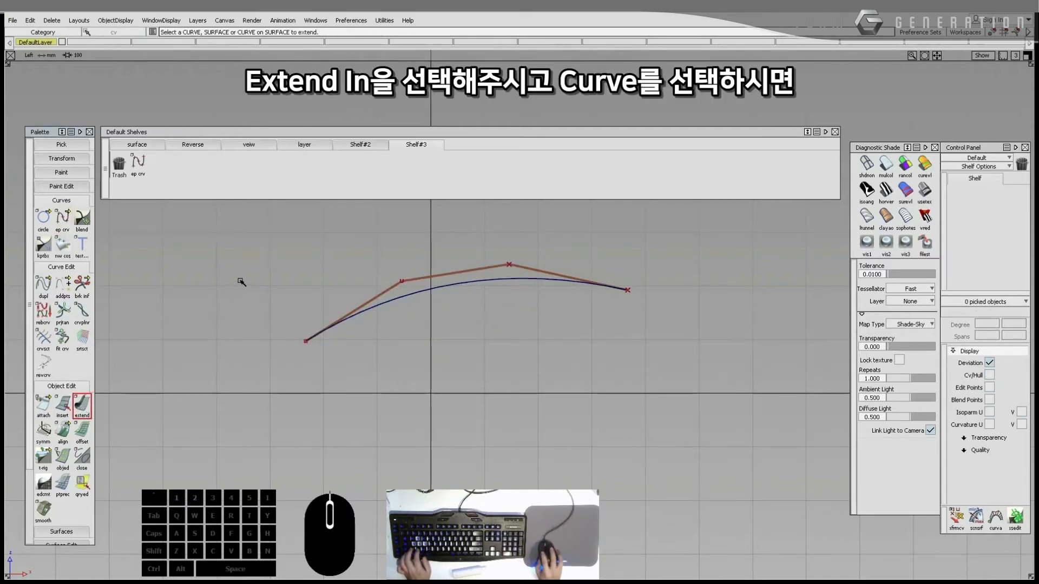
click(568, 282)
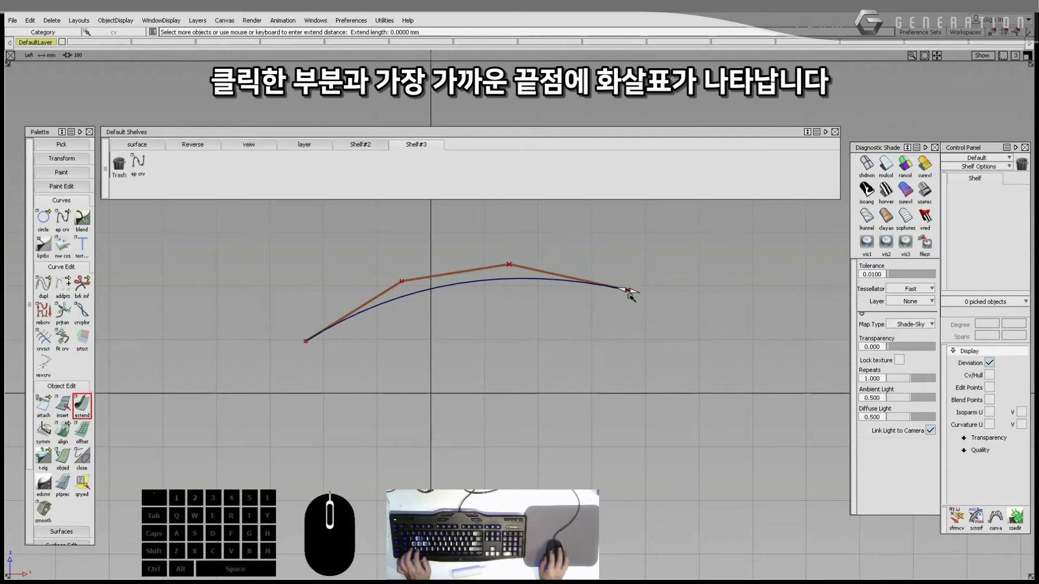
click(510, 348)
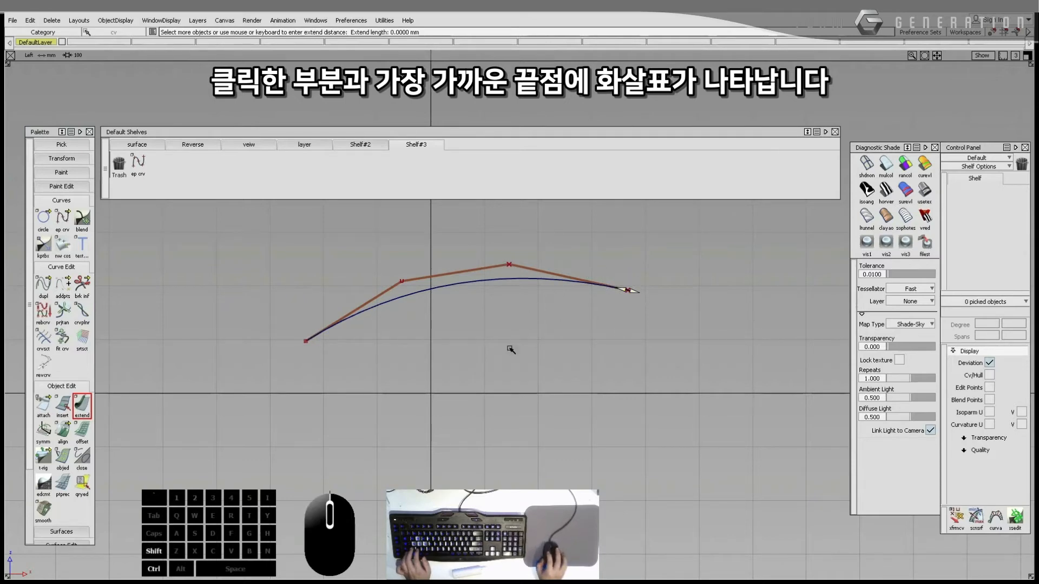
click(386, 305)
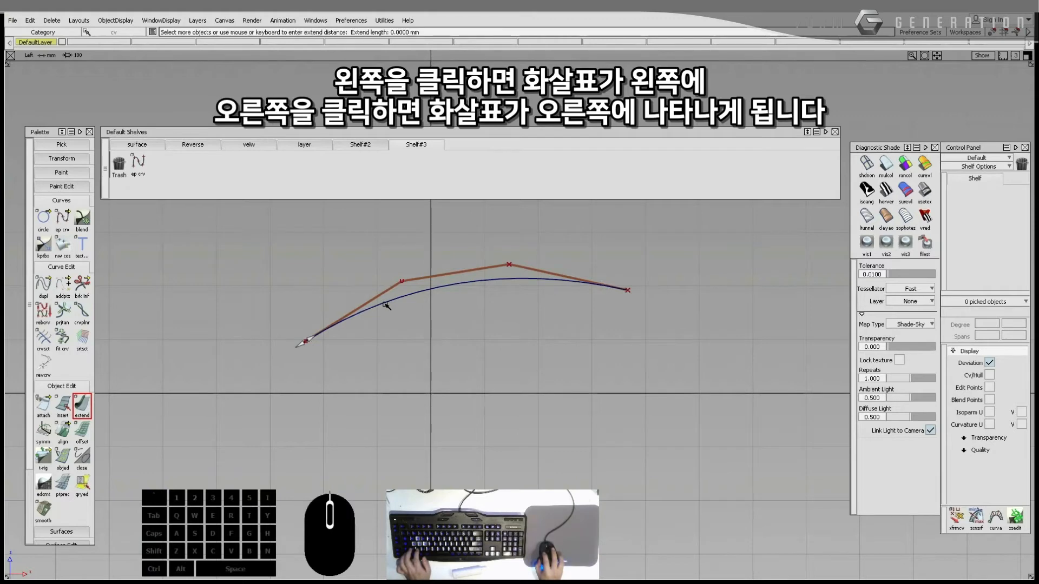
click(502, 313)
click(526, 279)
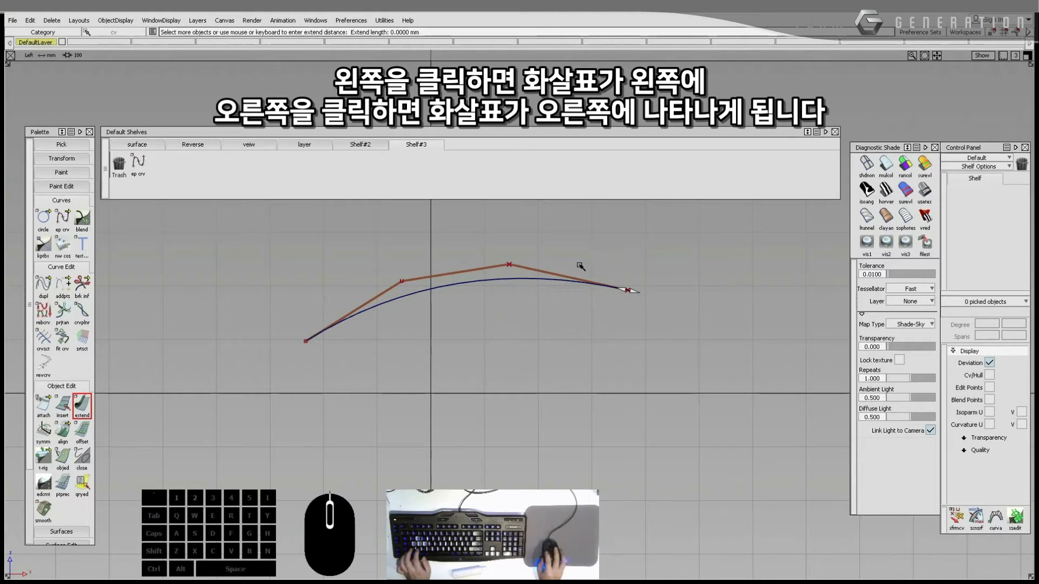
Step: Vary the arched curve's length from its right end with Extend, lengthening by about 62 mm, shortening by about 260 mm, and lengthening by about 61 mm
drag(628, 290, 797, 356)
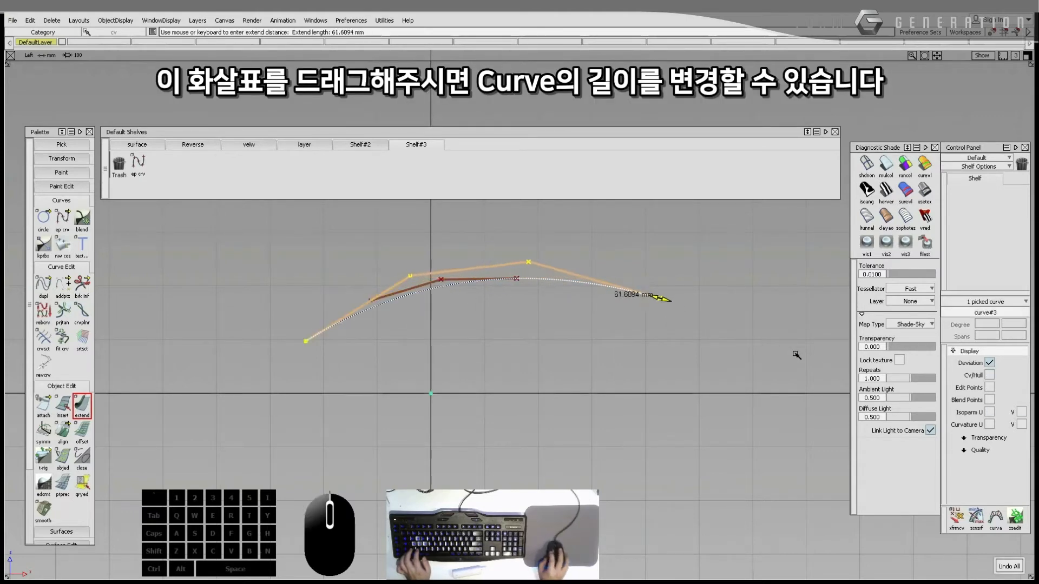
drag(667, 299, 272, 351)
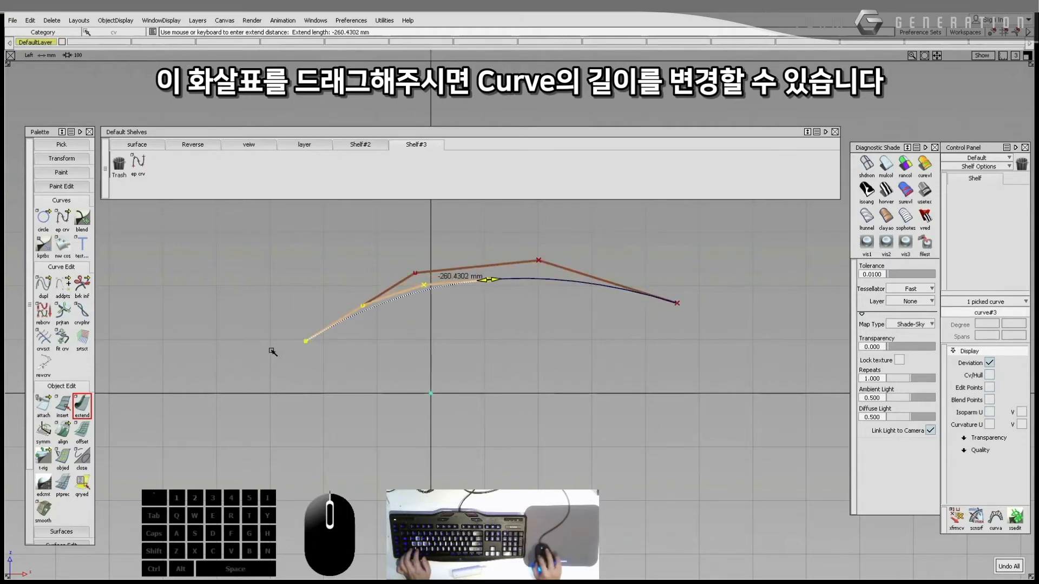
drag(488, 279, 775, 325)
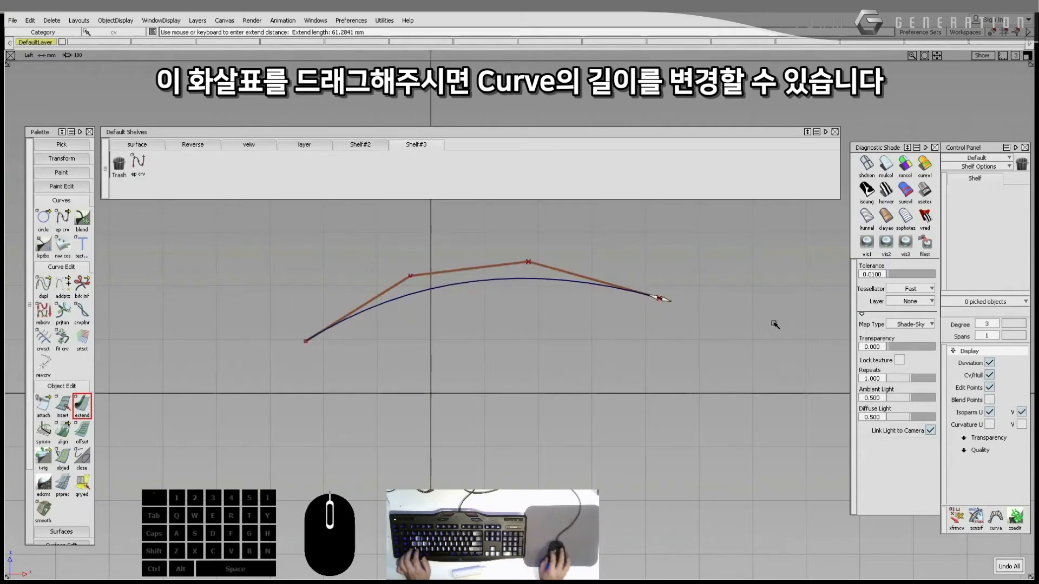
drag(663, 298, 458, 303)
Step: Delete the arched curve used for the Extend demonstration
drag(437, 264, 480, 322)
key(Delete)
key(space)
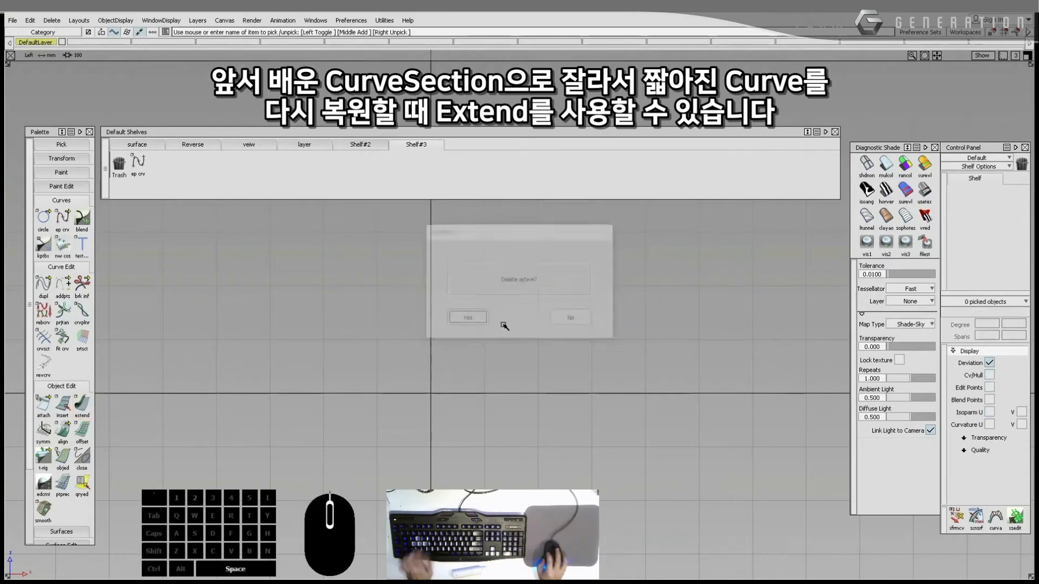
Step: Draw two long straight edit-point curves that cross each other, one falling and one rising to the right
click(63, 217)
click(322, 277)
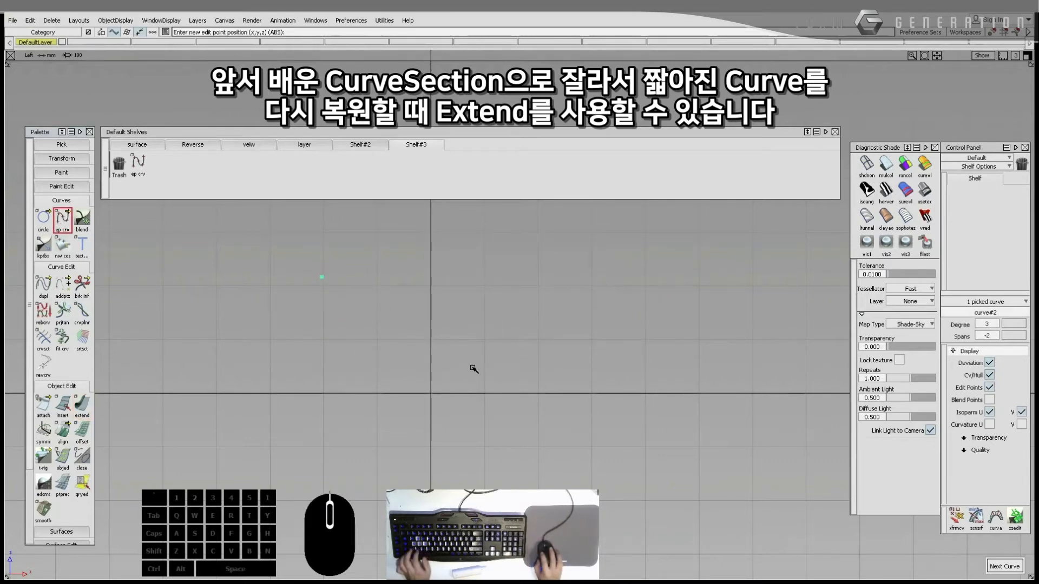
click(569, 450)
click(313, 441)
click(492, 276)
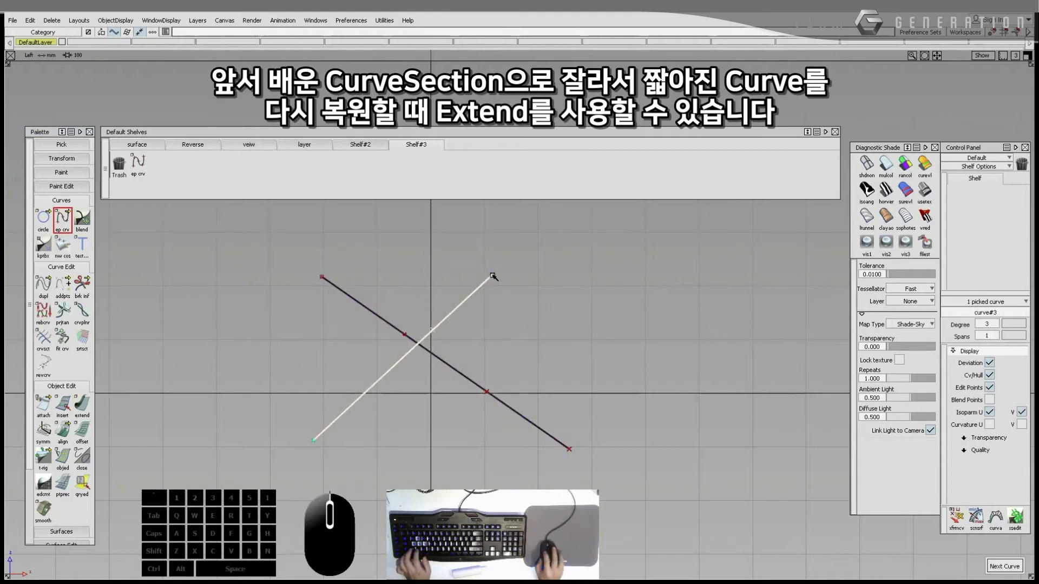
Step: Trim the rising curve at the falling curve with Curve Section, keeping its lower-left part
ctrl+shift+drag(486, 391, 464, 327)
click(44, 341)
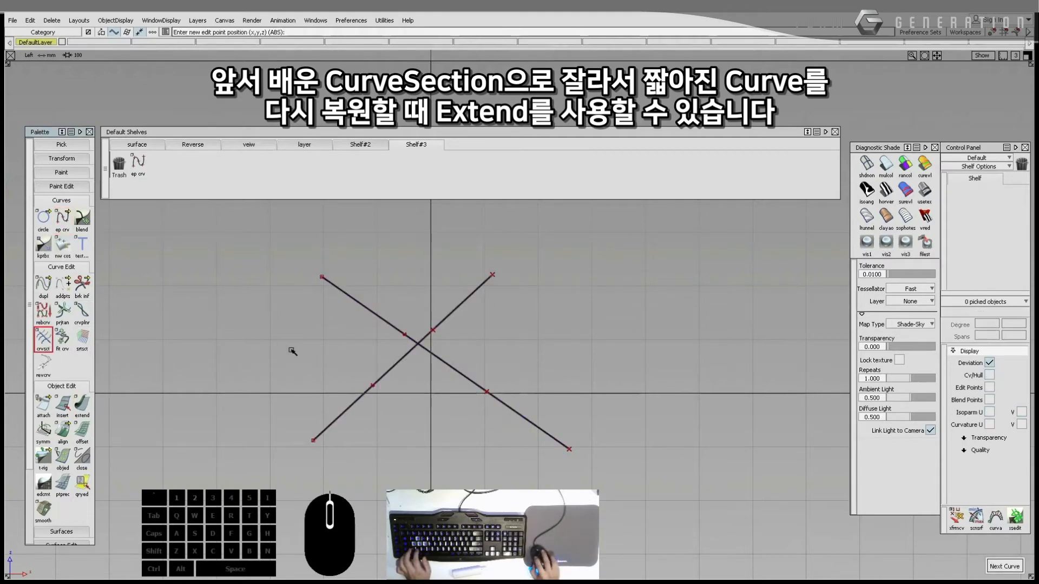
click(375, 384)
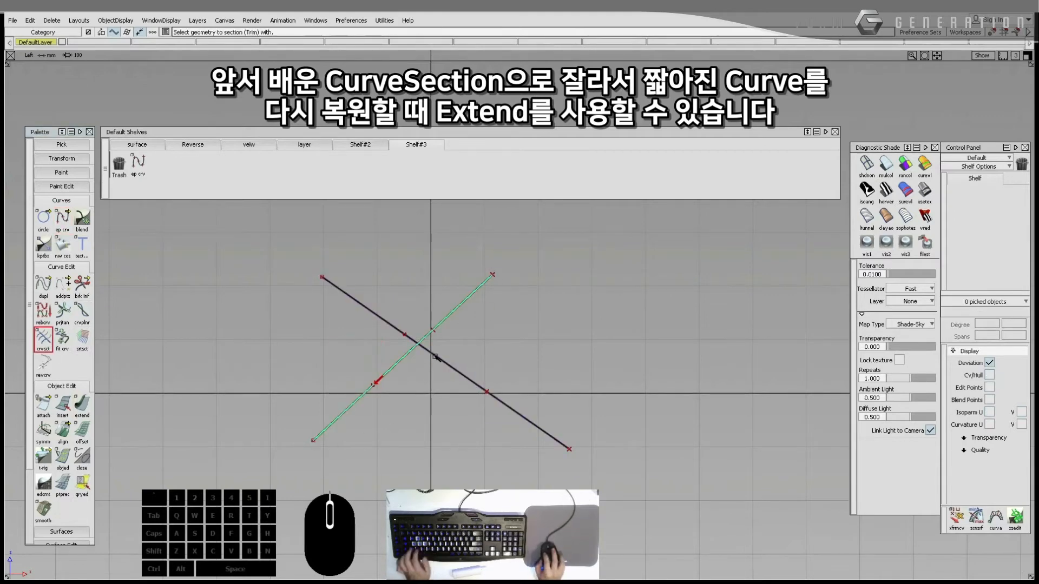
click(436, 357)
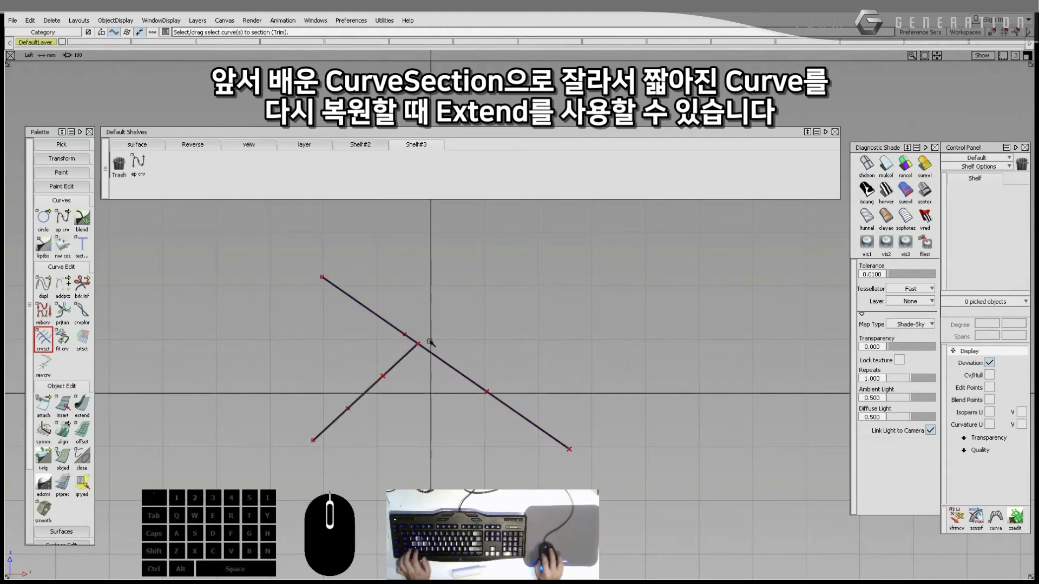
Step: Extend the trimmed rising curve from its cut end up and past the falling curve
click(81, 404)
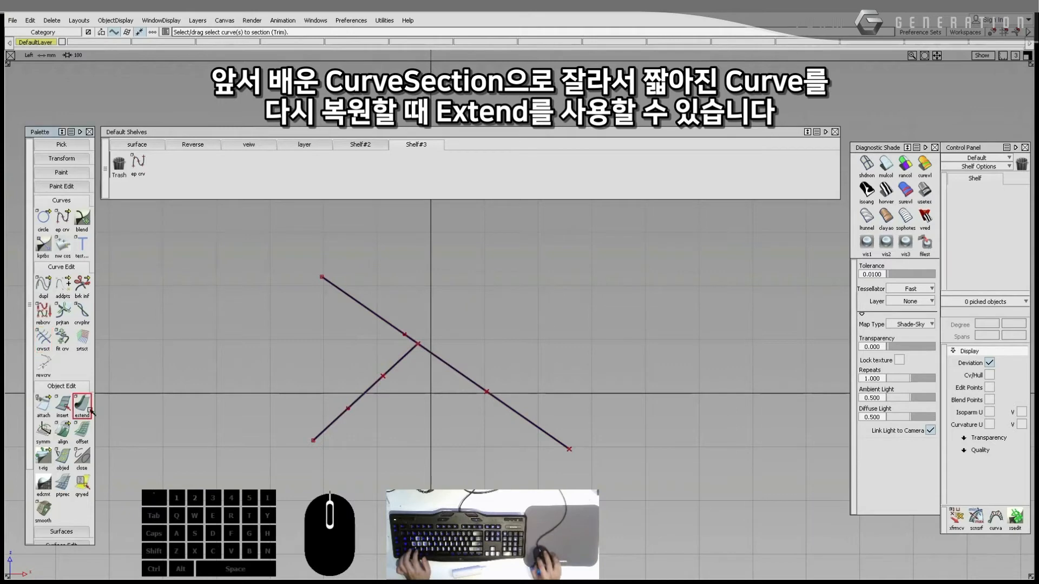
click(415, 352)
drag(406, 420, 626, 361)
Step: Move the rising curve's two middle control vertices up and to the left to bend it into an arch
ctrl+shift+drag(536, 421, 528, 398)
mouse_move(453, 312)
ctrl+shift+mouse_down()
mouse_move(432, 303)
mouse_move(461, 331)
ctrl+shift+mouse_up()
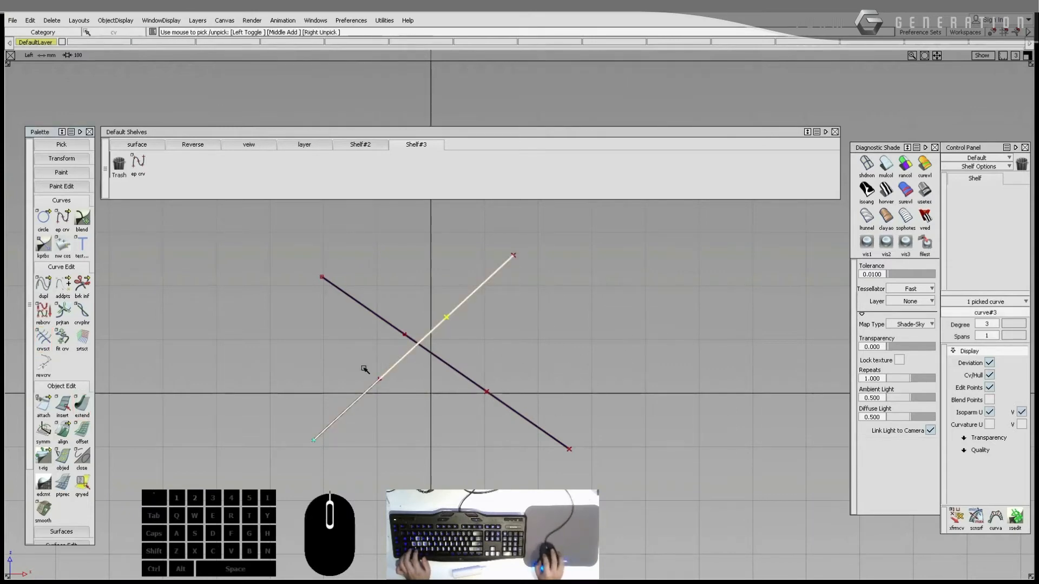
drag(363, 367, 408, 408)
ctrl+shift+middle_drag(408, 396, 414, 399)
drag(415, 399, 274, 271)
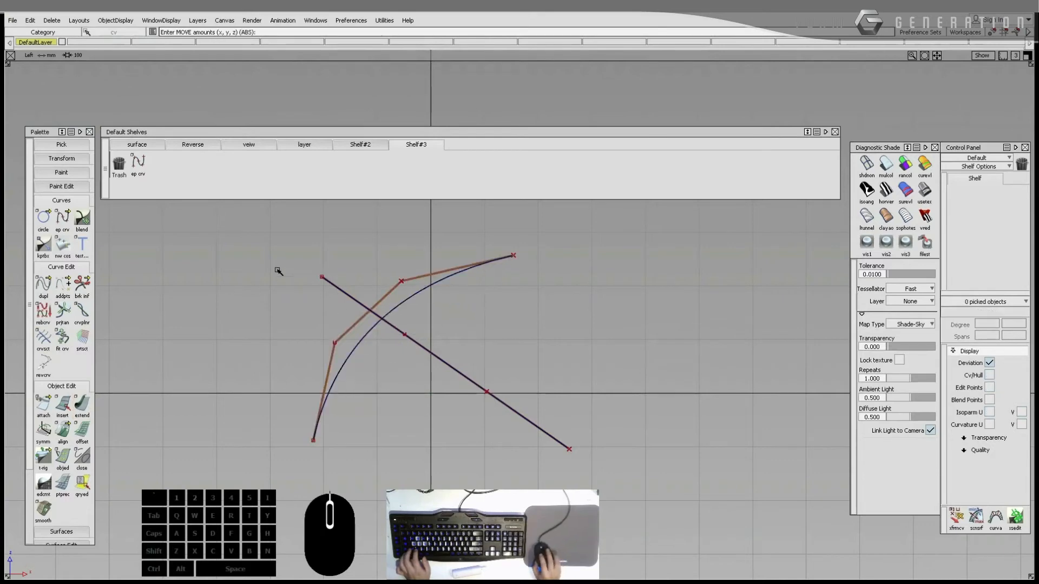
Step: Trim the bent curve at the straight falling curve with Curve Section, keeping its lower-left part
click(43, 338)
click(341, 370)
key(space)
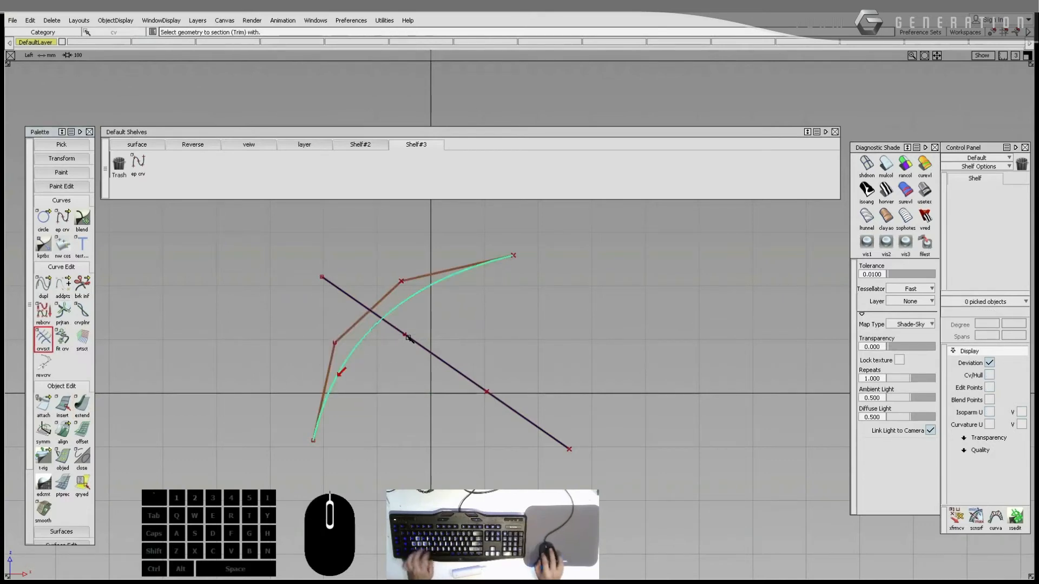
click(409, 339)
Step: Extend the trimmed bent curve from its cut end across the falling curve to restore its upper arc
mouse_move(416, 407)
ctrl+shift+mouse_down()
mouse_move(402, 358)
mouse_move(615, 327)
mouse_move(654, 339)
ctrl+shift+mouse_up()
click(86, 407)
click(673, 445)
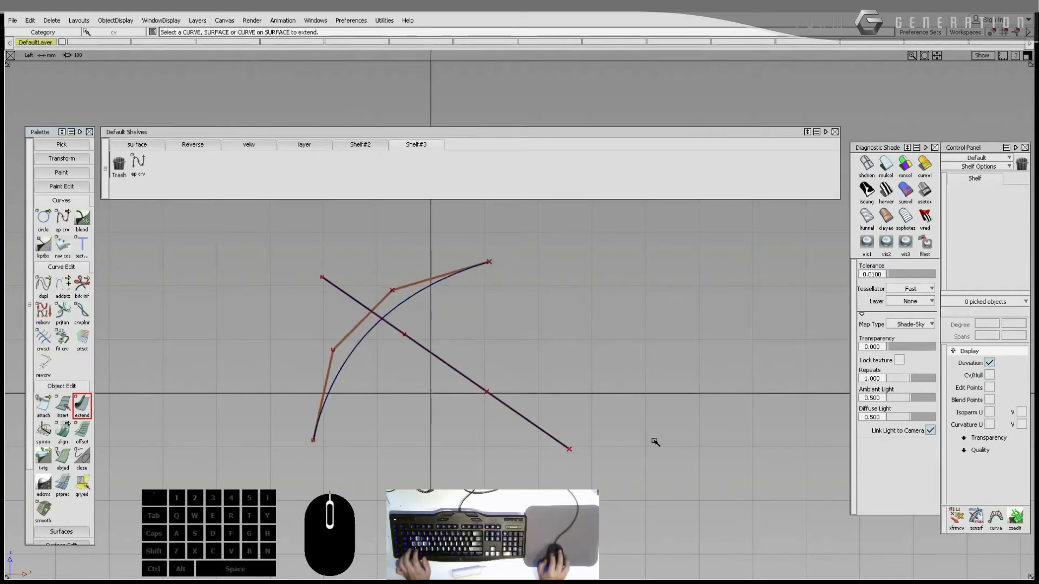
Step: Delete the bent curve and the straight falling curve to clear the view
ctrl+shift+drag(655, 441, 644, 400)
ctrl+shift+drag(385, 285, 468, 377)
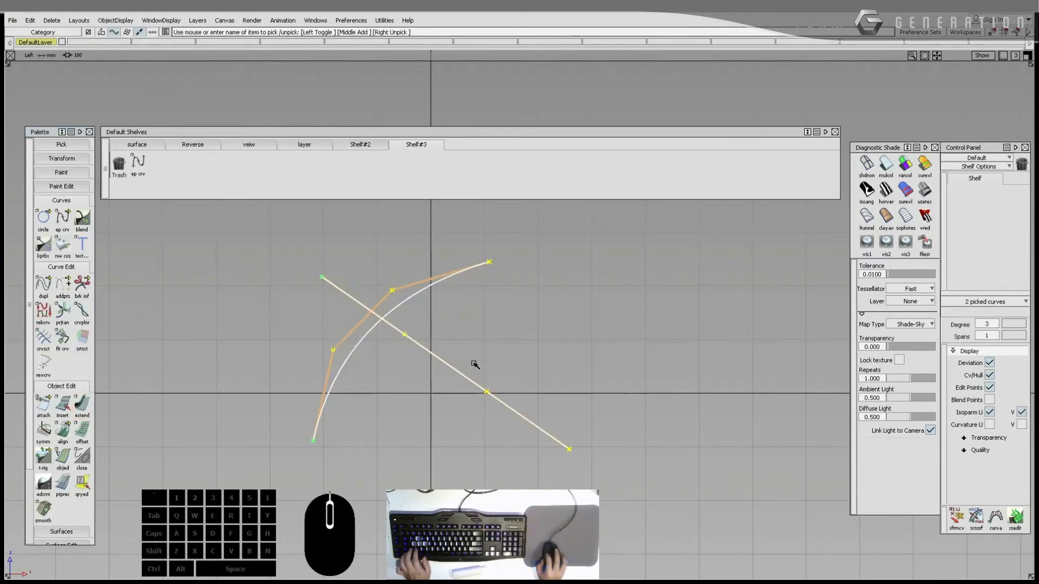
key(Delete)
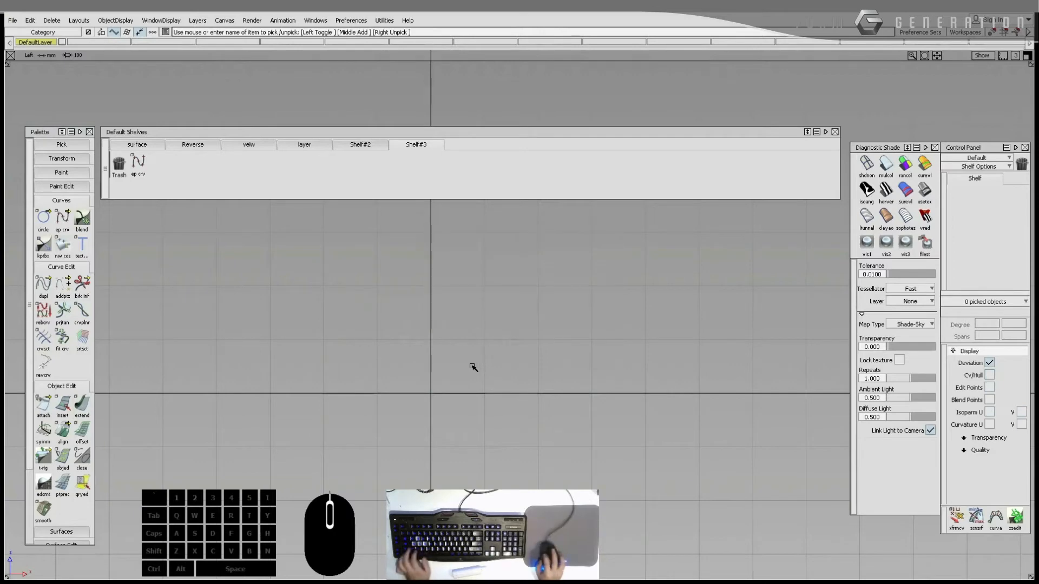
click(673, 310)
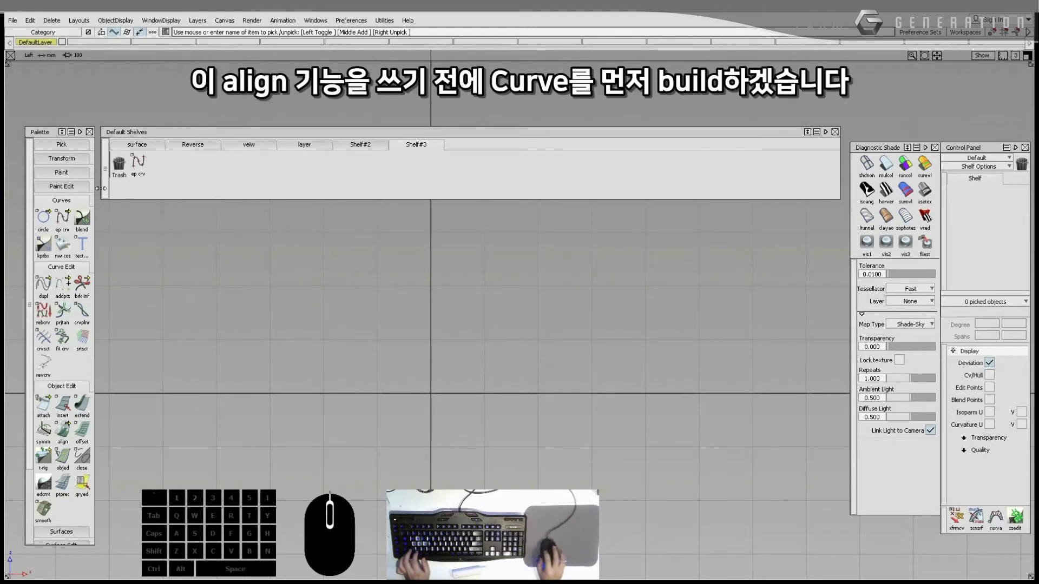
Step: Draw a rising edit-point curve left of the vertical axis and move its middle control vertices up into a slight arch
click(63, 218)
click(182, 410)
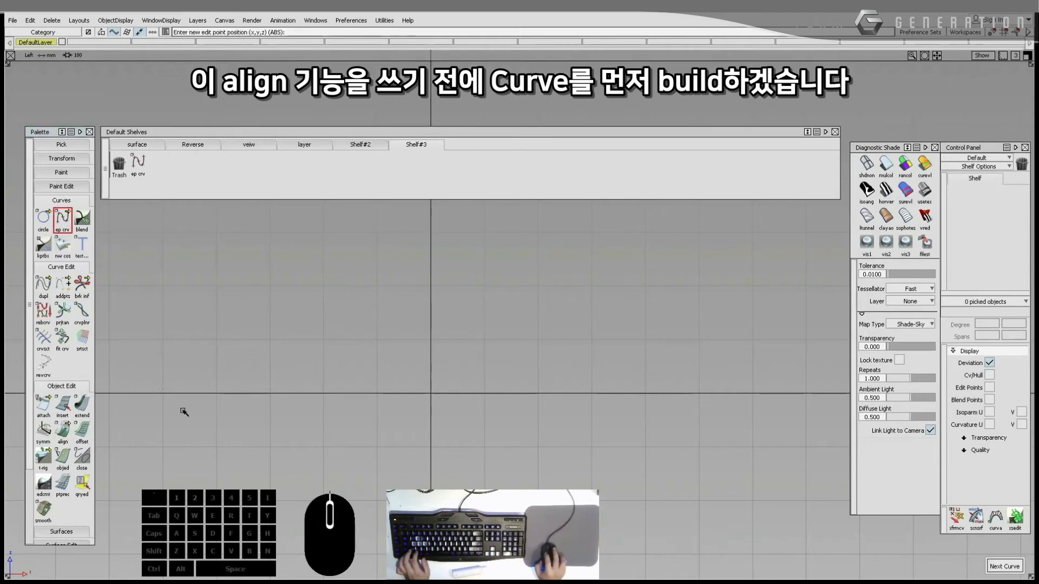
click(407, 286)
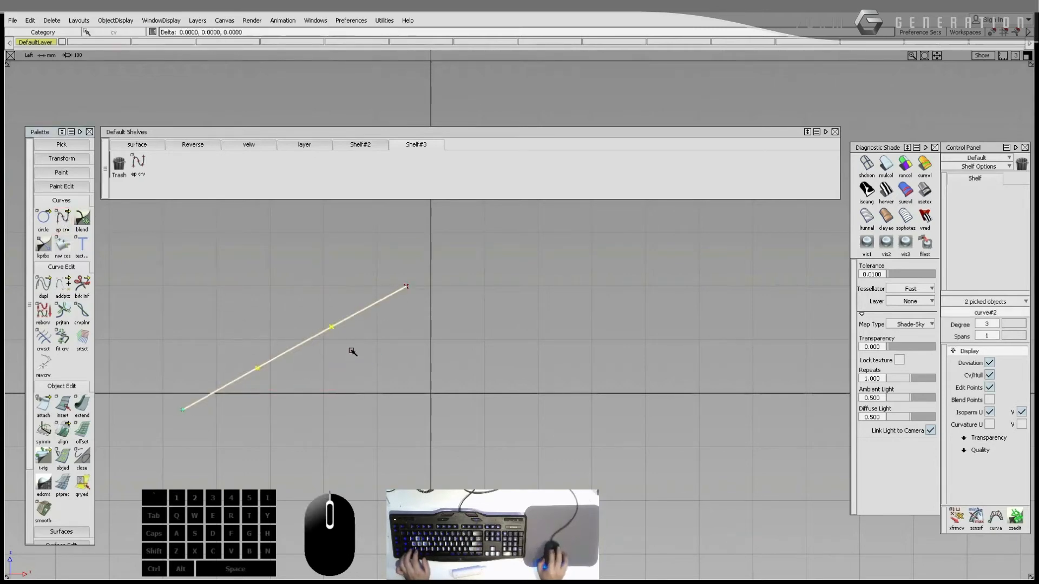
drag(352, 351, 352, 373)
Step: Draw a falling edit-point curve right of the vertical axis and move its two middle control vertices up into a slight arch
click(66, 215)
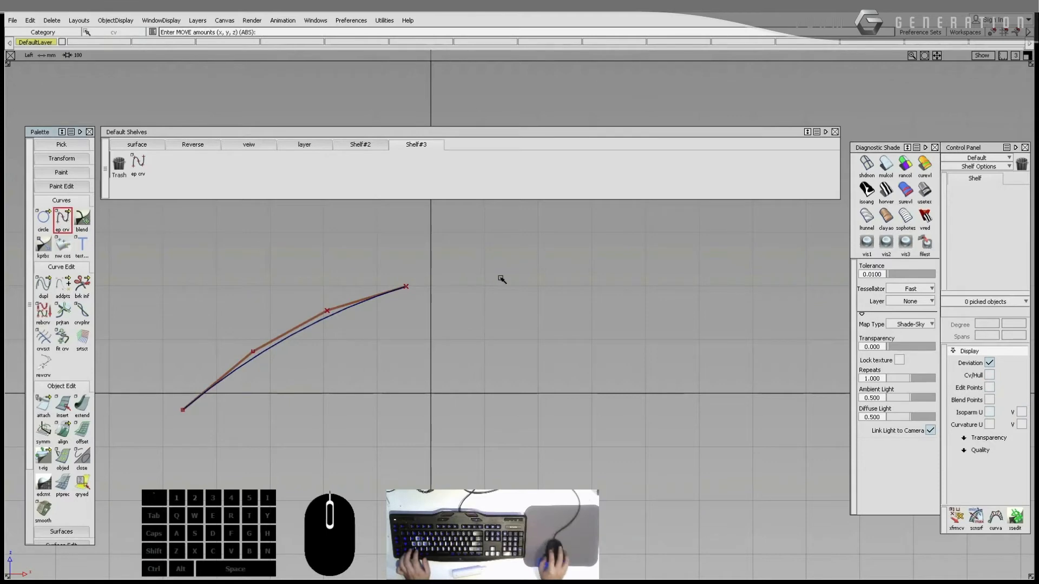
click(486, 282)
click(737, 466)
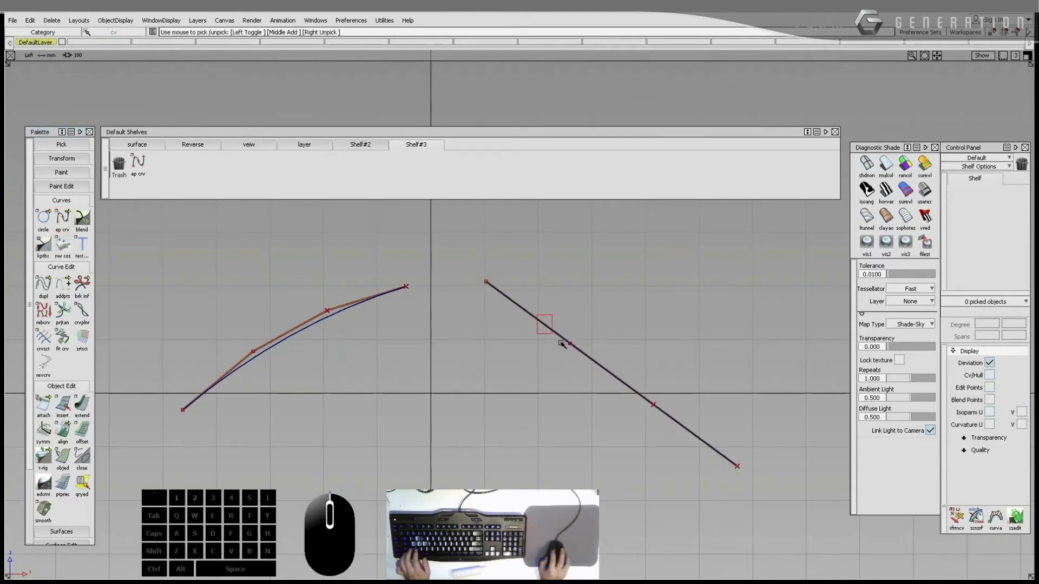
drag(561, 343, 674, 426)
ctrl+shift+middle_drag(674, 426, 661, 353)
drag(661, 355, 640, 334)
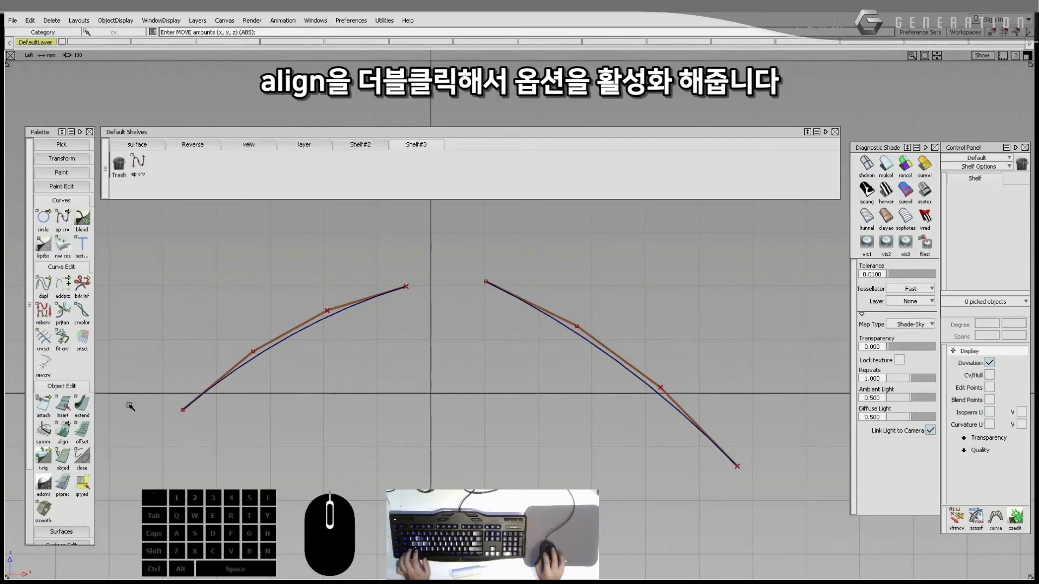
Step: Open the Align options, cycle through the G0 to G3 continuity choices, and set Continuity to G0
double_click(64, 432)
drag(704, 169, 769, 221)
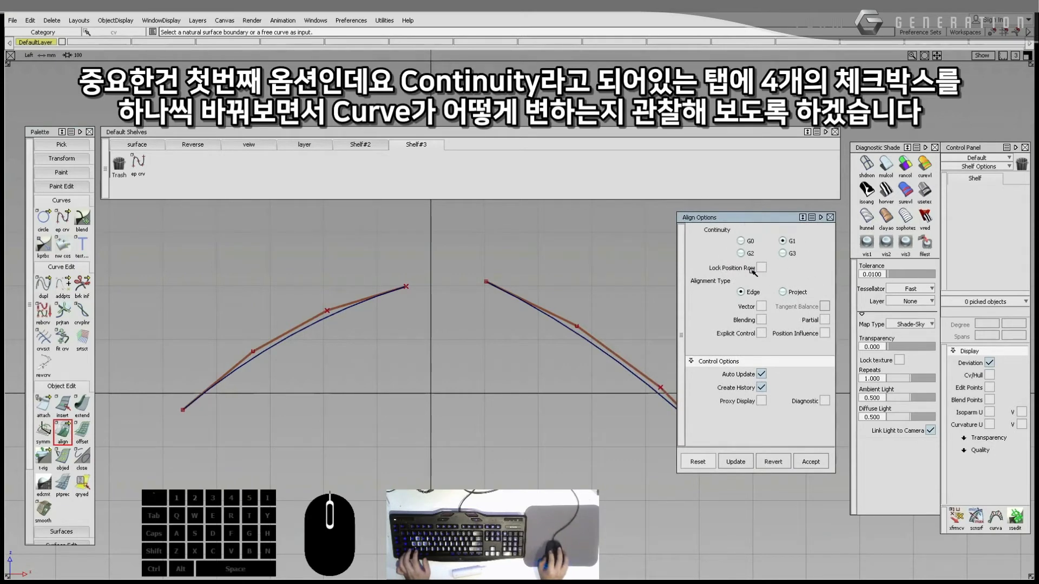
click(742, 242)
click(783, 241)
click(784, 254)
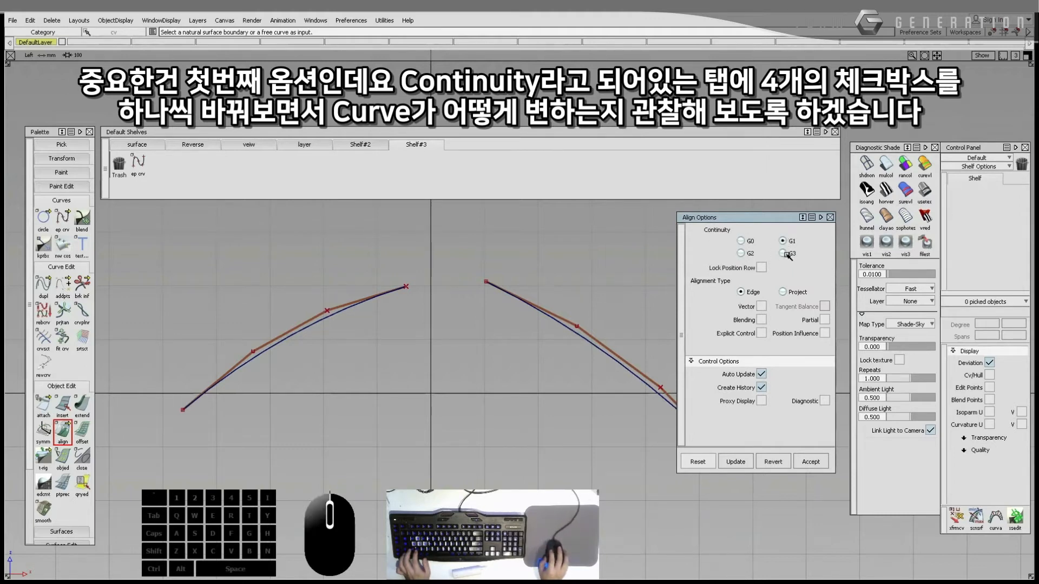
click(743, 254)
click(743, 242)
click(782, 241)
click(782, 253)
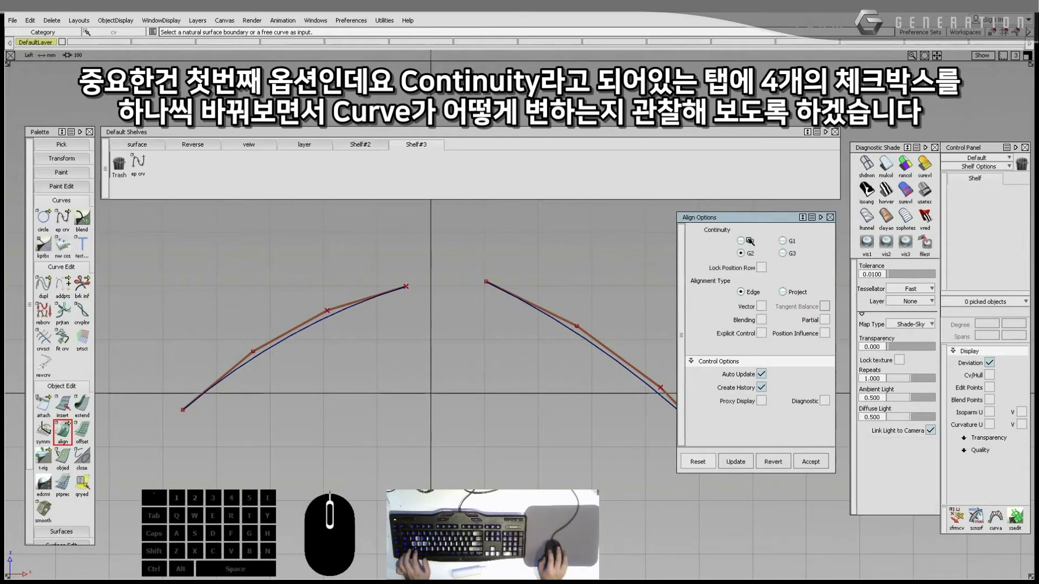
click(747, 241)
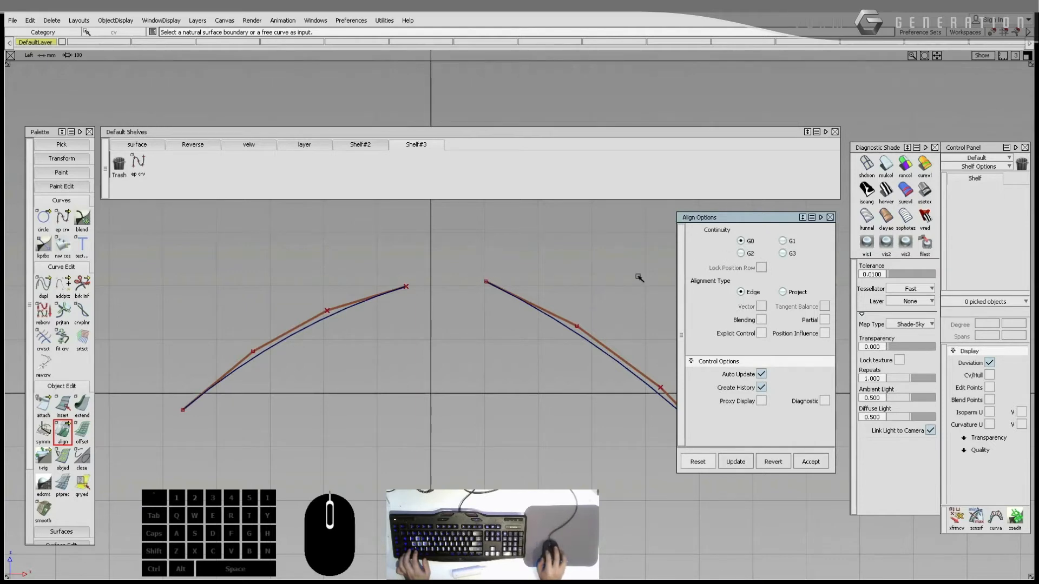
drag(758, 220, 763, 214)
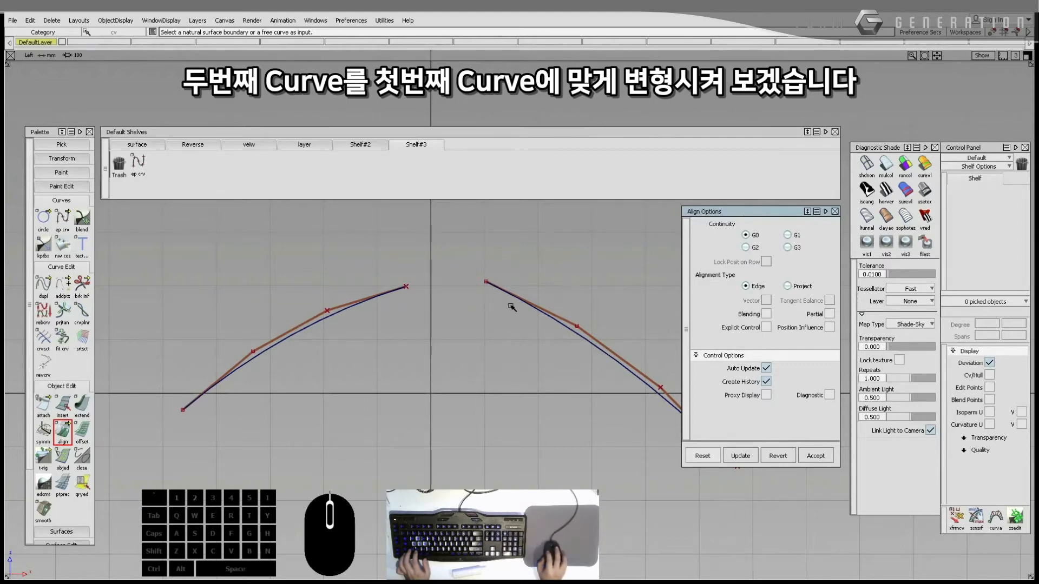
Step: Align the falling curve's upper end to the rising curve's upper end with G0 continuity
click(499, 289)
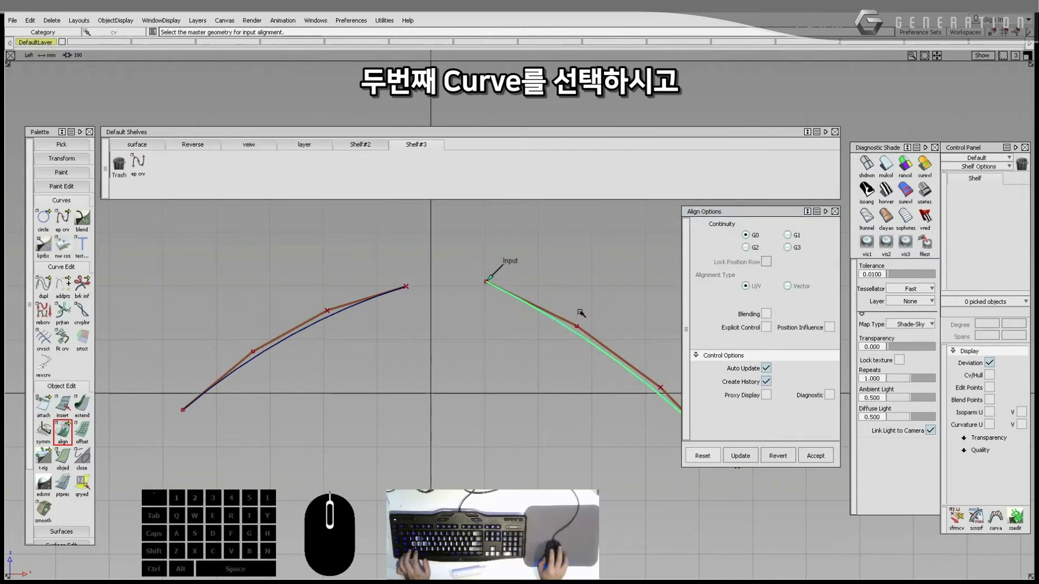
click(397, 289)
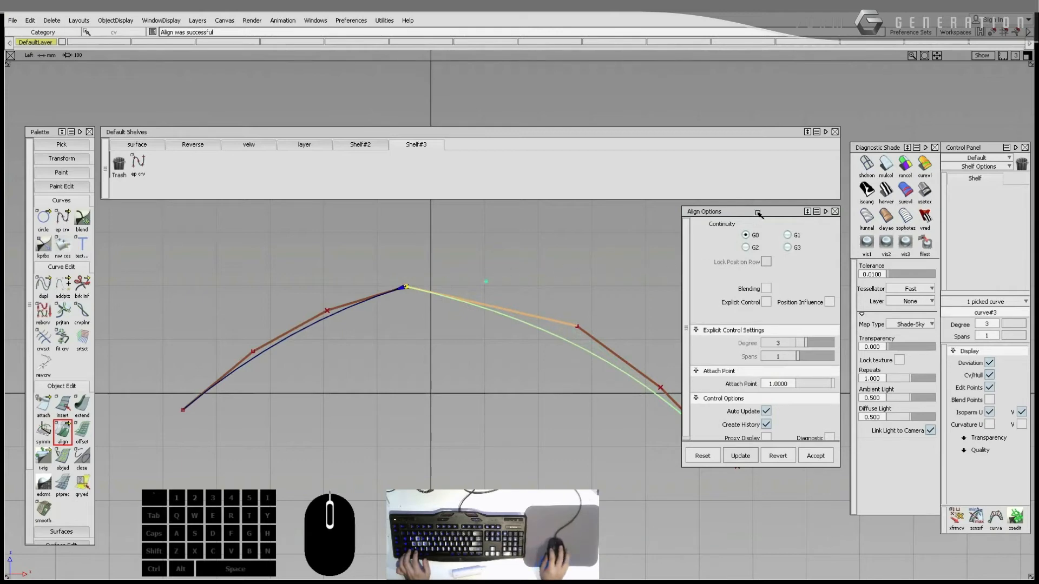
mouse_move(758, 214)
mouse_down()
mouse_move(759, 247)
mouse_move(767, 219)
mouse_move(758, 217)
mouse_up()
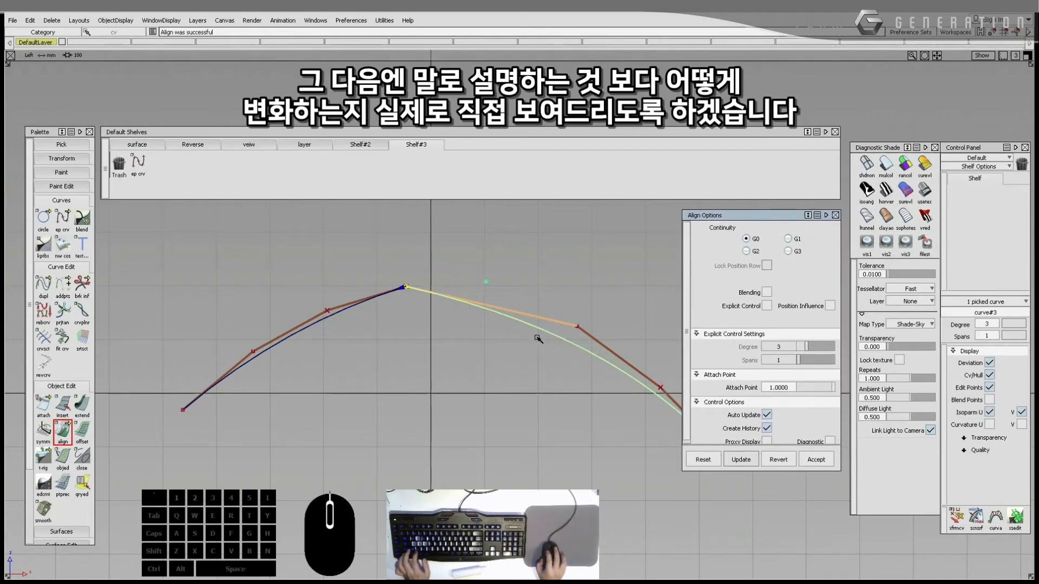
Step: Switch the falling curve's alignment through G1, G2 and G3 continuity and back down to G0
alt+shift+right_drag(537, 338, 491, 345)
alt+shift+middle_drag(491, 344, 397, 343)
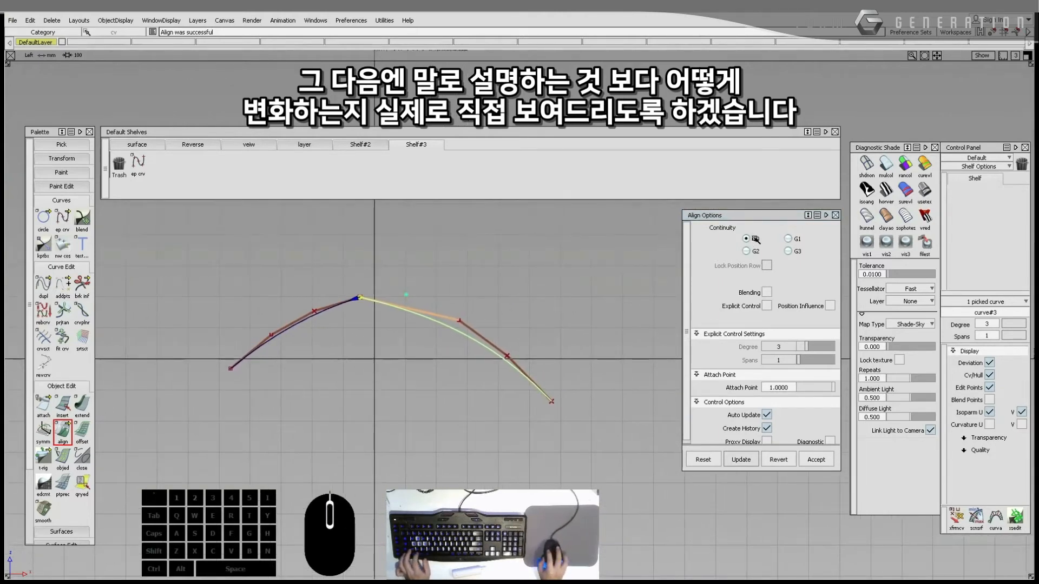
click(790, 238)
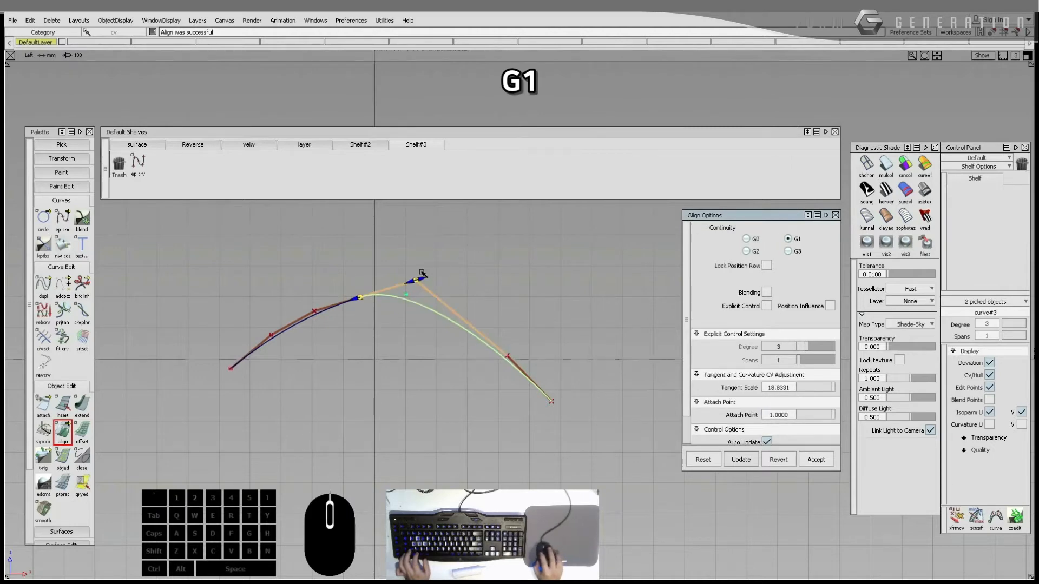
click(749, 251)
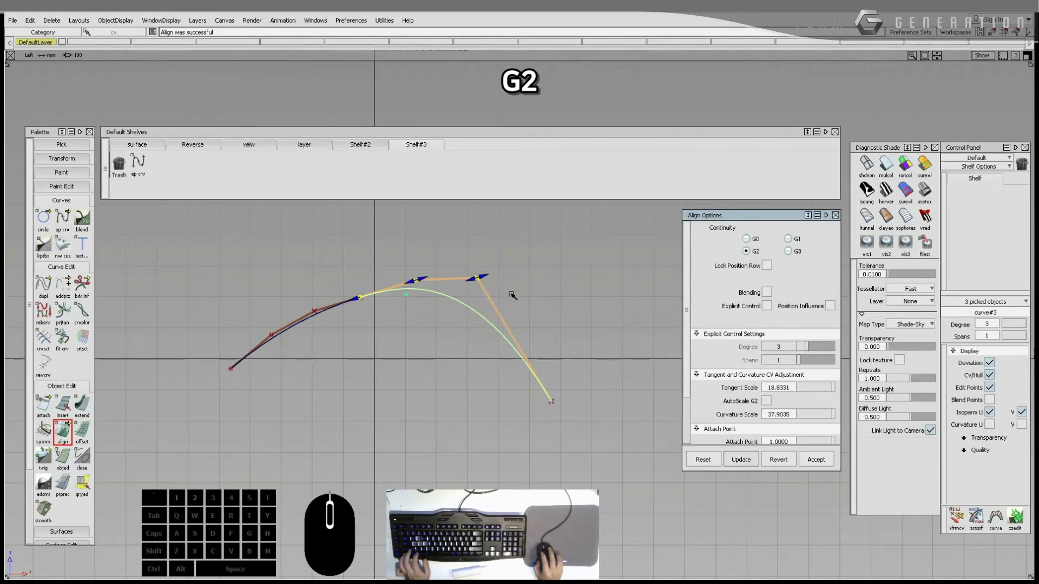
click(789, 252)
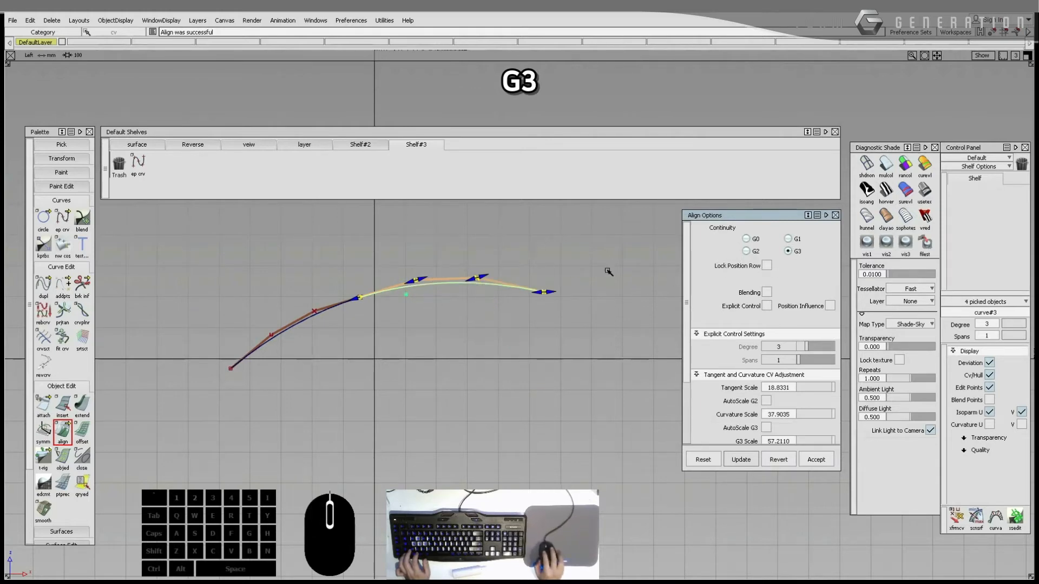
click(752, 252)
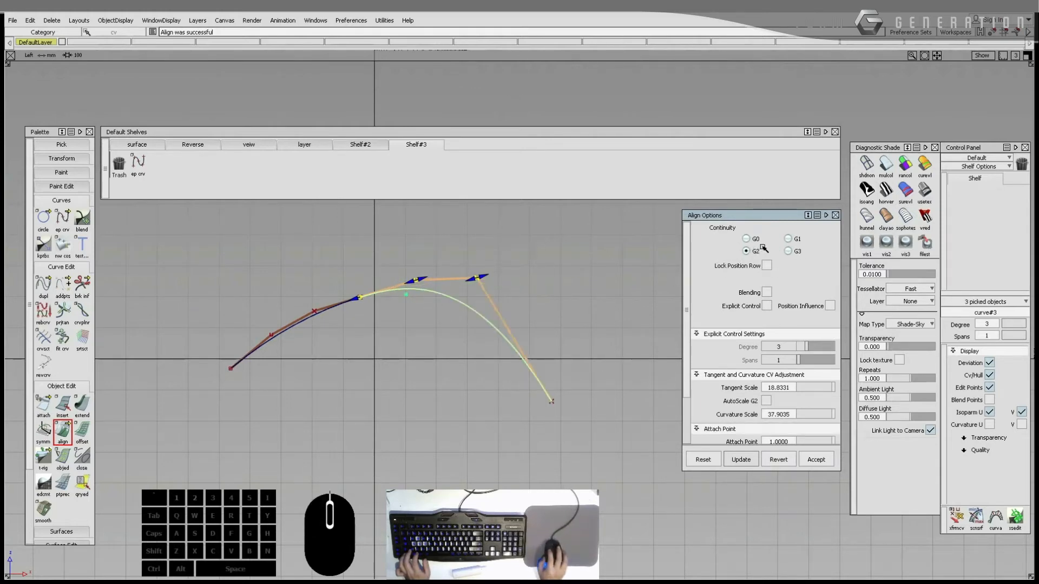
click(789, 240)
click(747, 239)
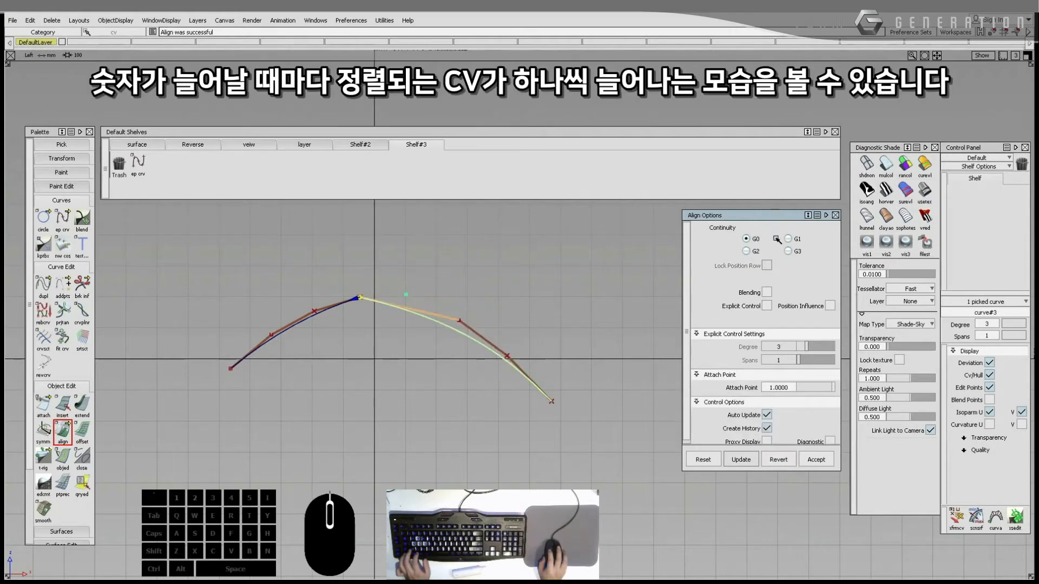
Step: Step the alignment through G1, G3 and G0 continuity again and set it to G2
click(789, 239)
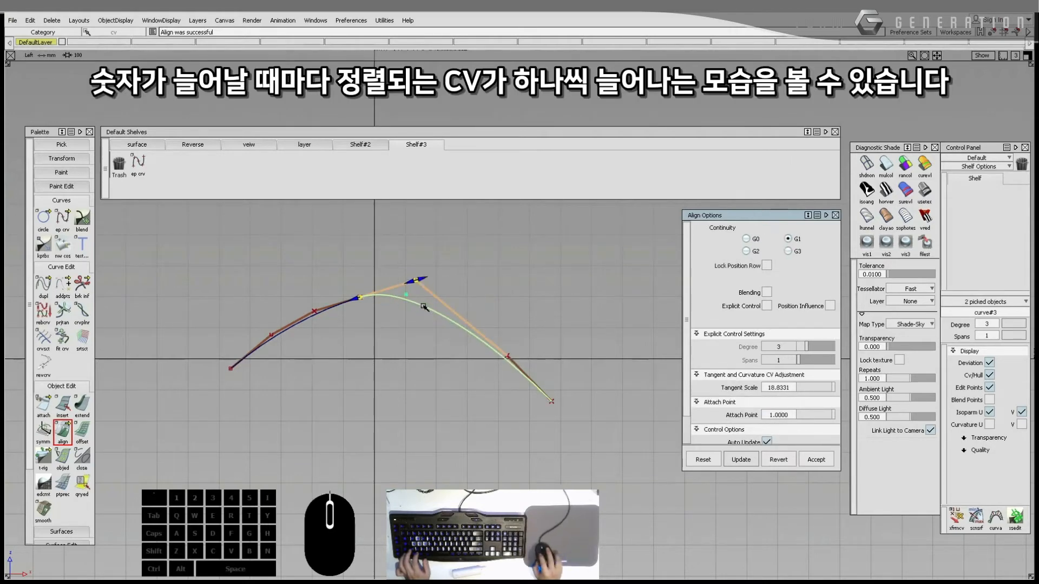
click(751, 249)
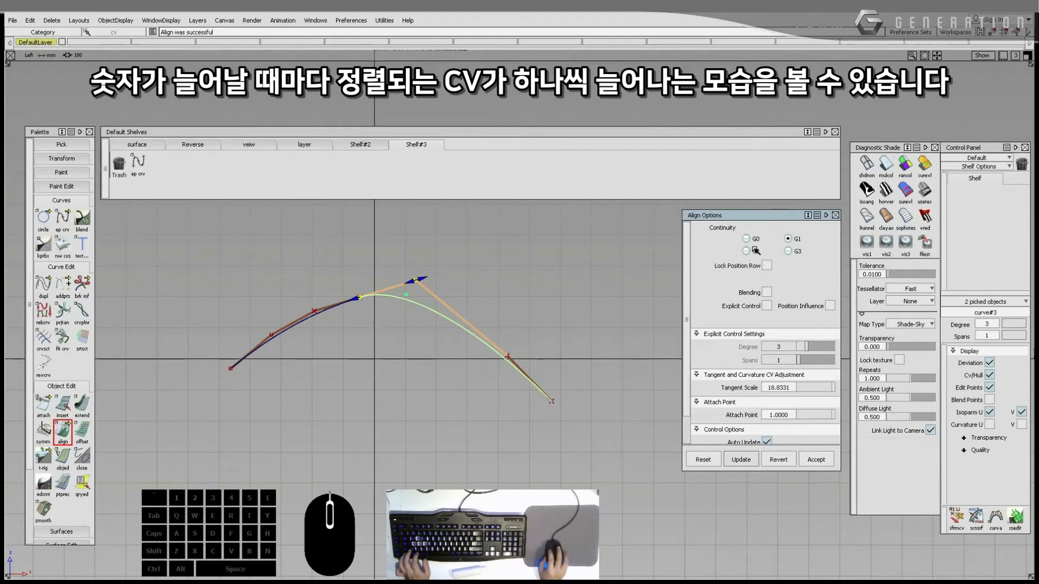
click(789, 250)
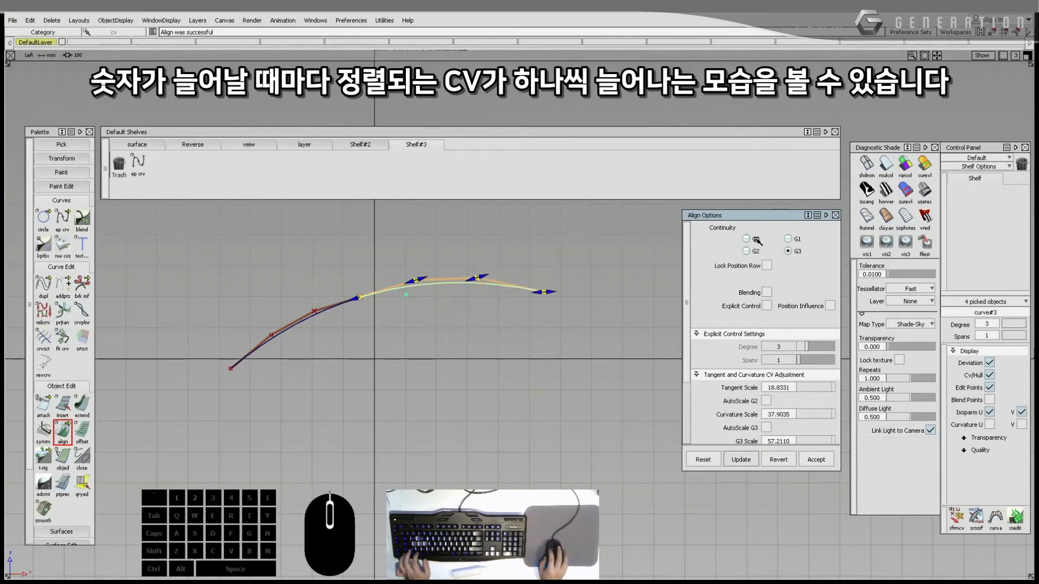
click(757, 240)
click(790, 239)
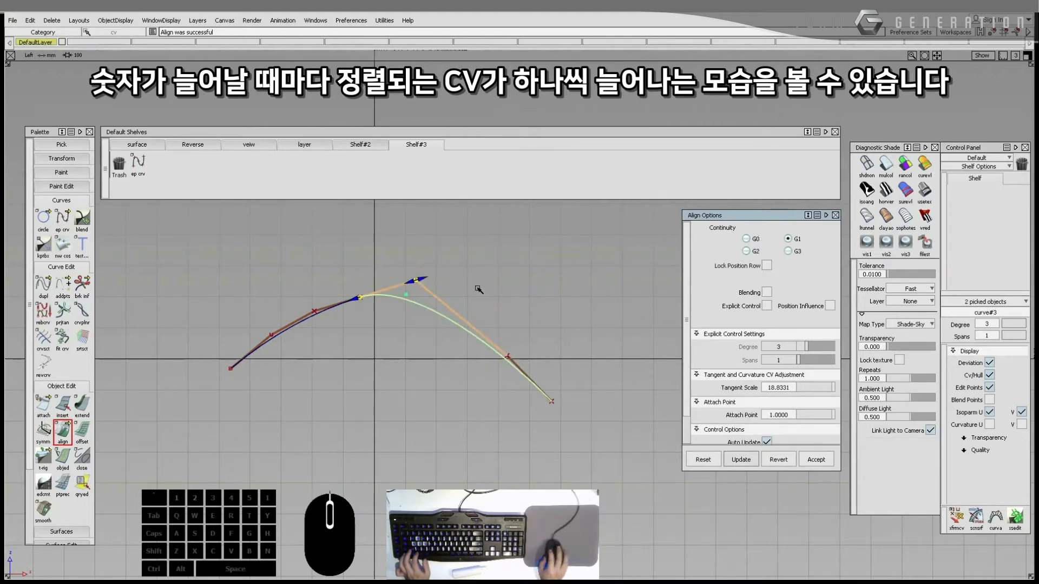
click(746, 251)
Step: Move the upper control vertices of the rising curve upward to test the G2 alignment
ctrl+shift+drag(308, 308, 295, 360)
ctrl+shift+middle_drag(307, 348, 316, 344)
drag(316, 344, 331, 326)
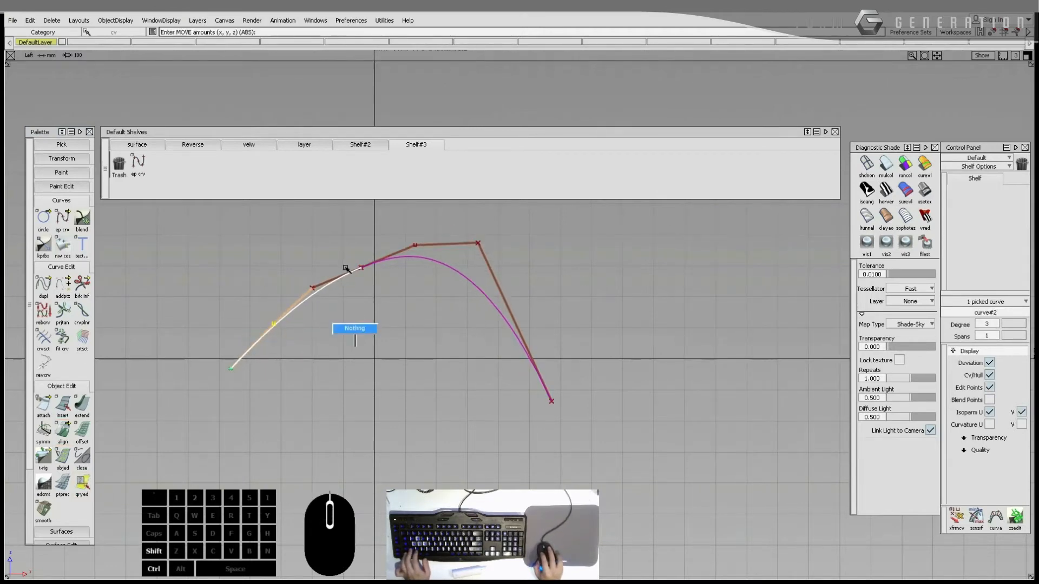
Step: Pick only the rising curve's end control vertex at the joint and move it down and slightly left
click(353, 327)
click(362, 269)
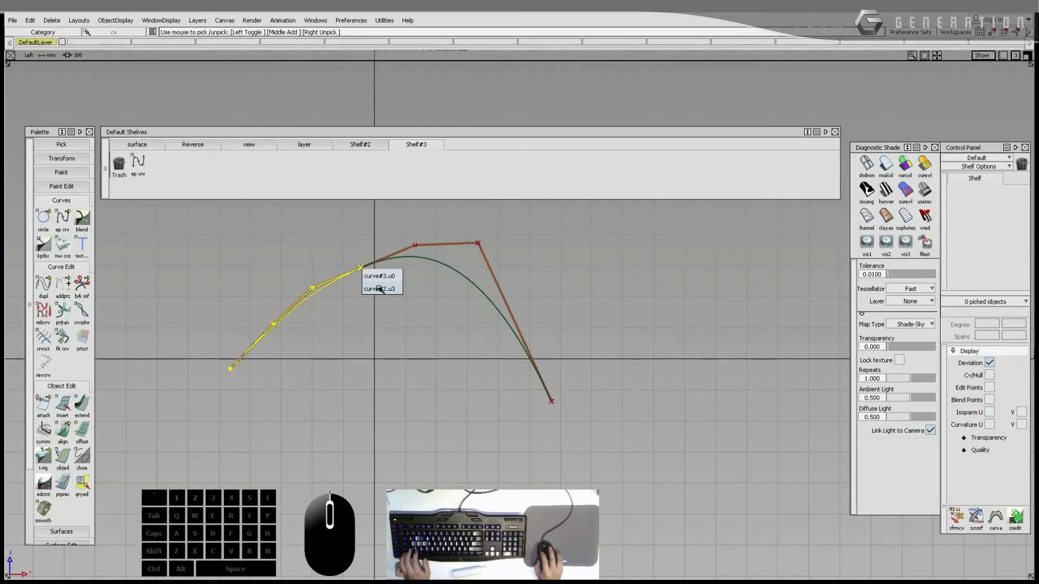
click(379, 288)
ctrl+shift+middle_drag(408, 308, 416, 312)
drag(416, 313, 393, 340)
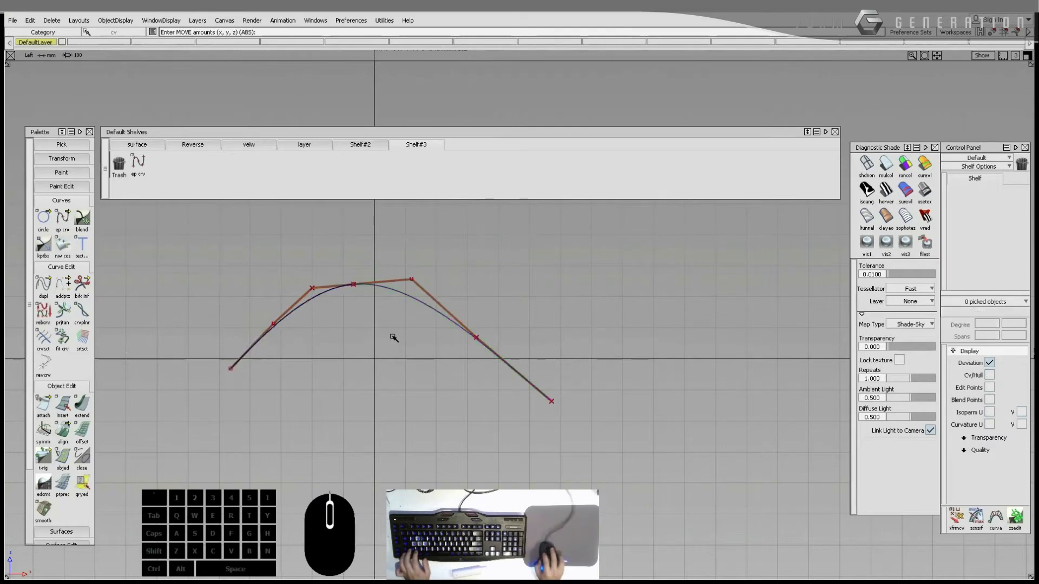
Step: Reopen the falling curve's alignment with Query Edit, compare G0, G1 and G3 continuity, and return it to G2
click(84, 484)
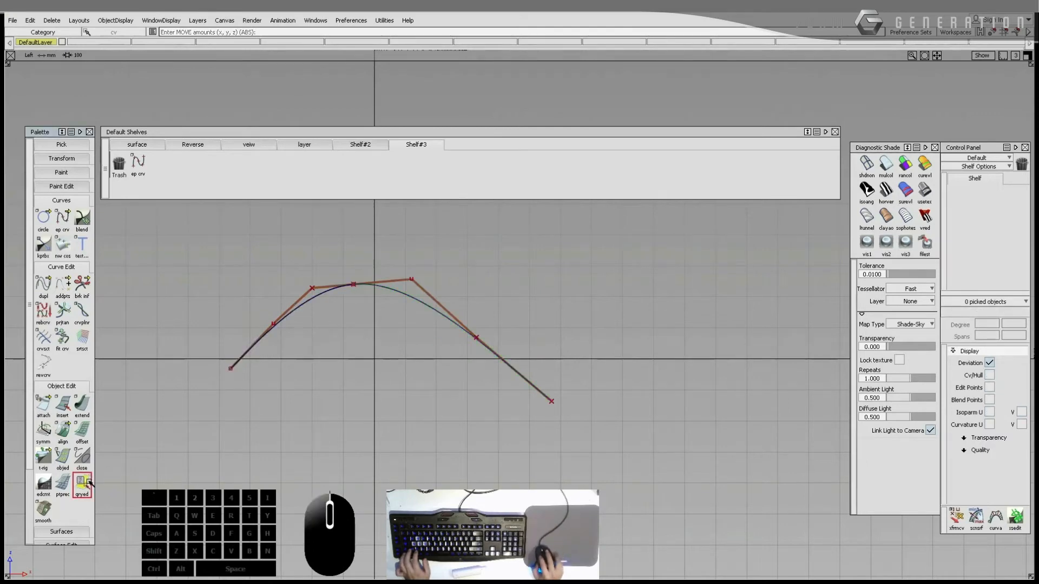
click(419, 303)
click(747, 239)
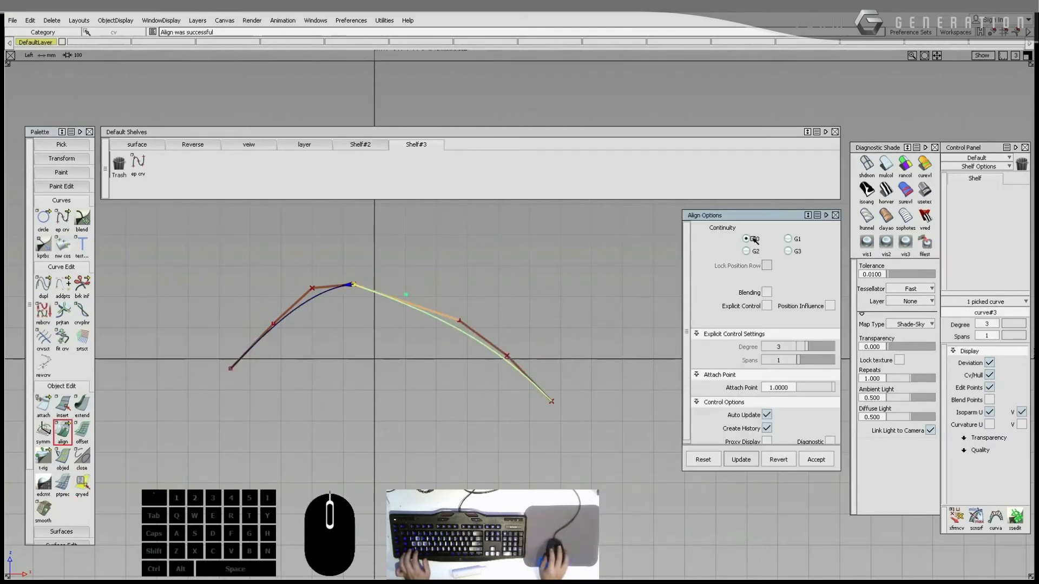
click(789, 239)
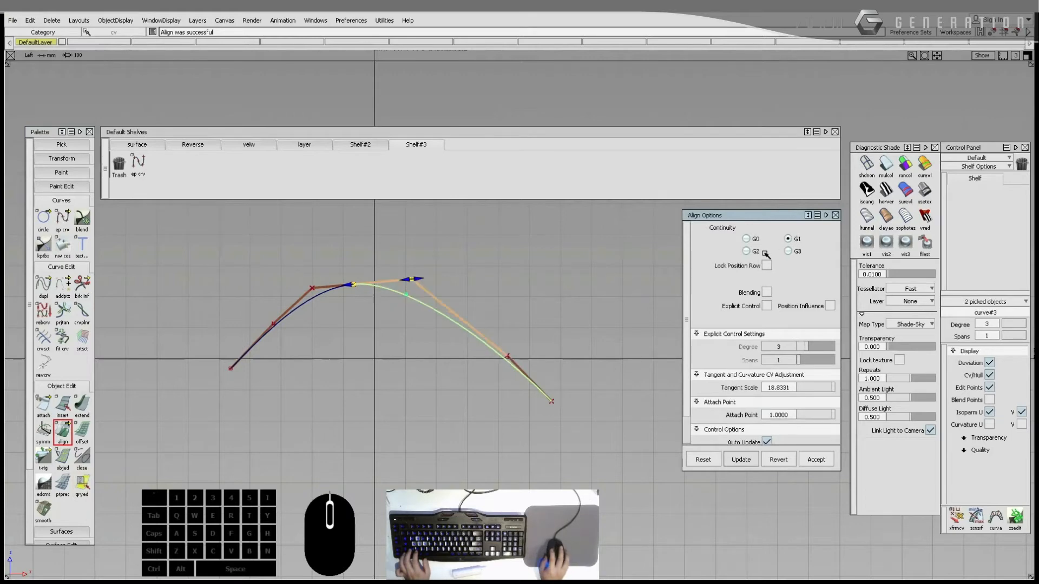
click(747, 251)
click(789, 251)
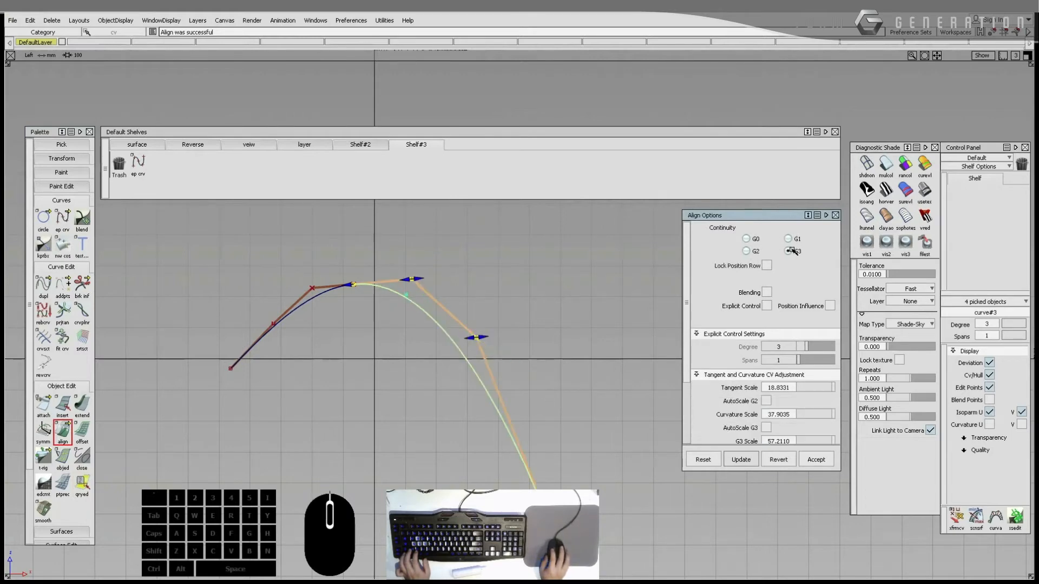
click(749, 251)
Step: Move the rising curve's control vertex next to the joint slightly down to smooth the G2-aligned arch
ctrl+shift+drag(522, 327, 498, 303)
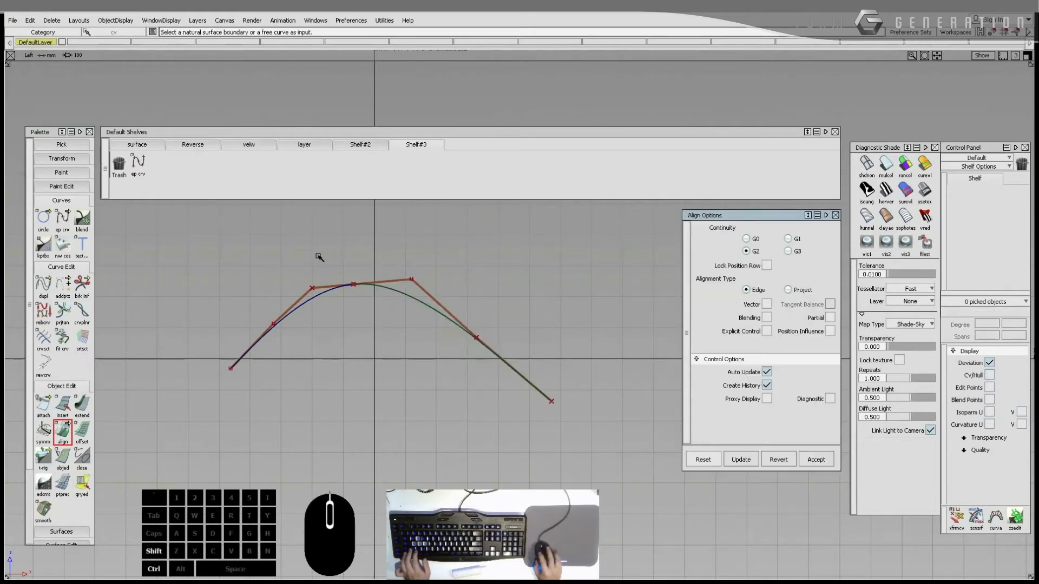
ctrl+shift+drag(318, 256, 319, 299)
ctrl+shift+middle_drag(327, 303, 325, 275)
drag(324, 269, 321, 275)
drag(321, 274, 319, 277)
ctrl+shift+drag(378, 329, 363, 288)
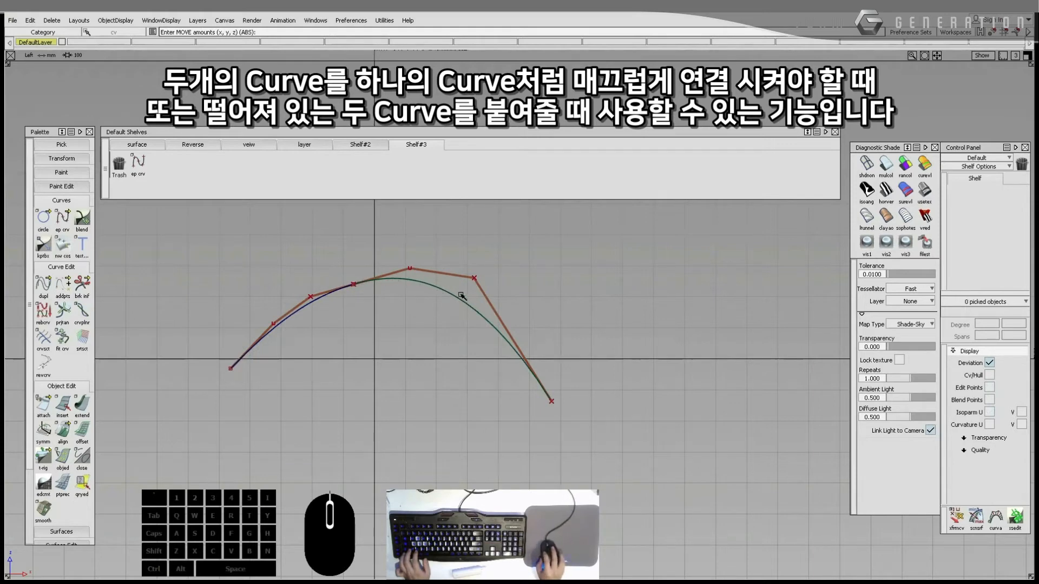
Step: Revert the existing alignment and realign the falling curve's upper end to the rising curve with G0 continuity
click(81, 482)
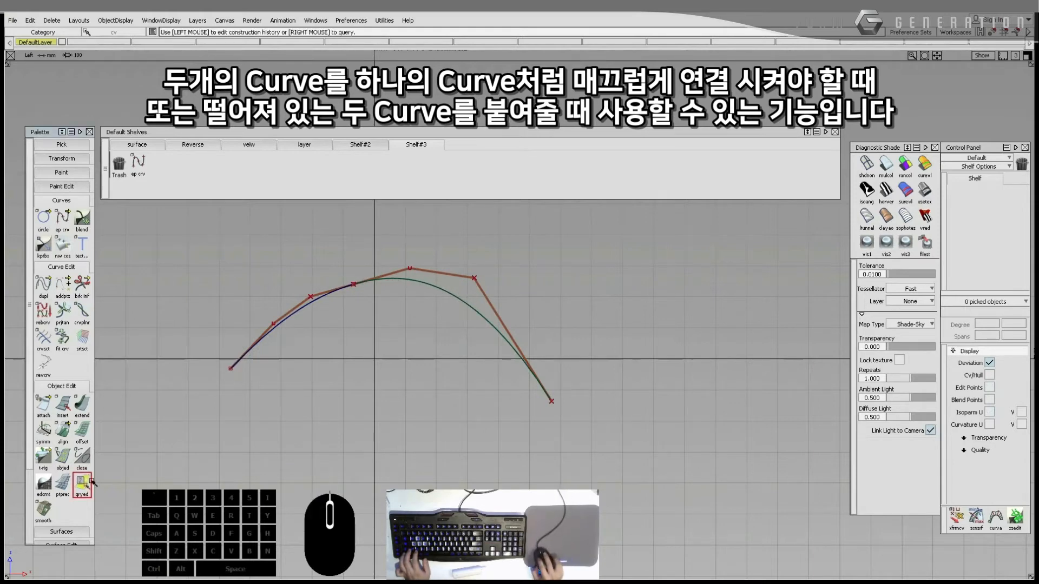
click(402, 283)
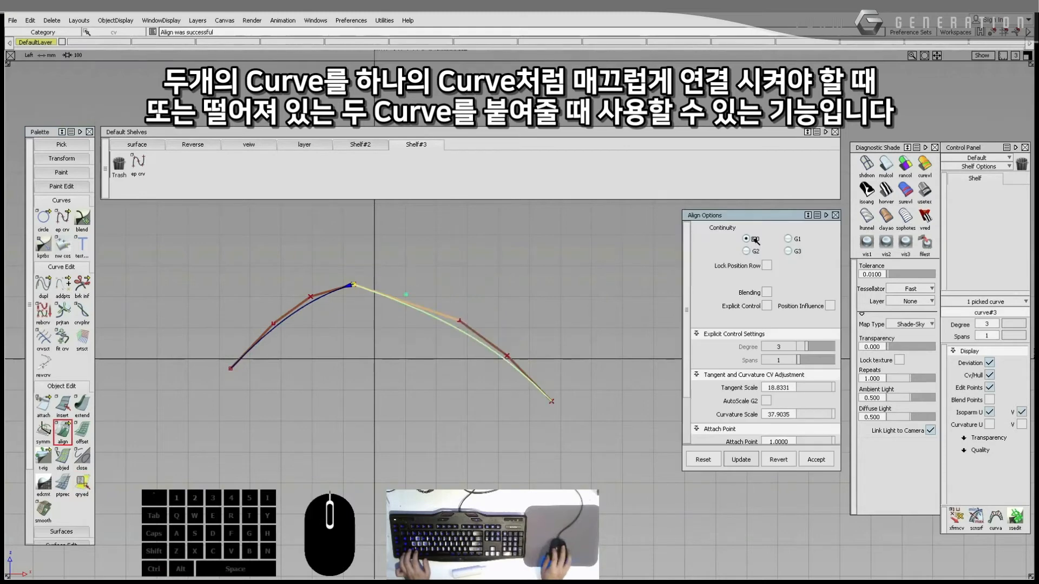
click(778, 460)
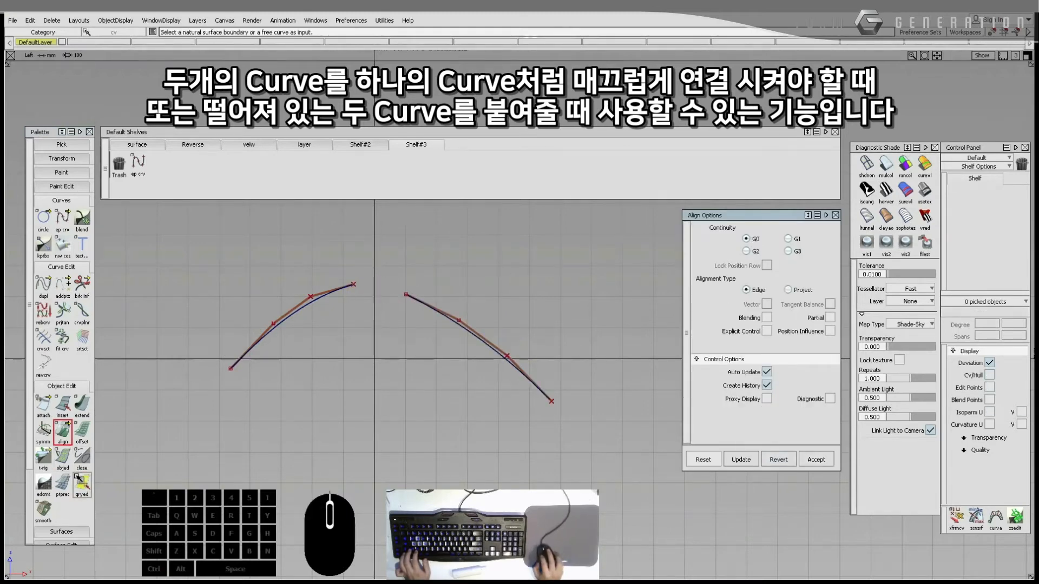
click(420, 301)
click(350, 286)
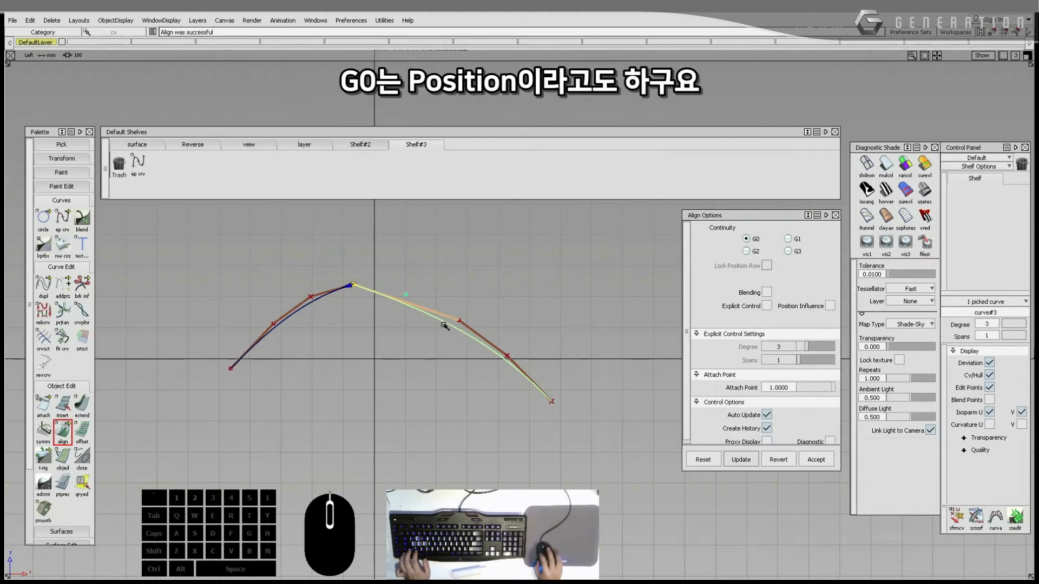
Step: Demonstrate the tangent (G1), curvature (G2) and G3 continuity options on the realigned curve and restore G0
click(789, 239)
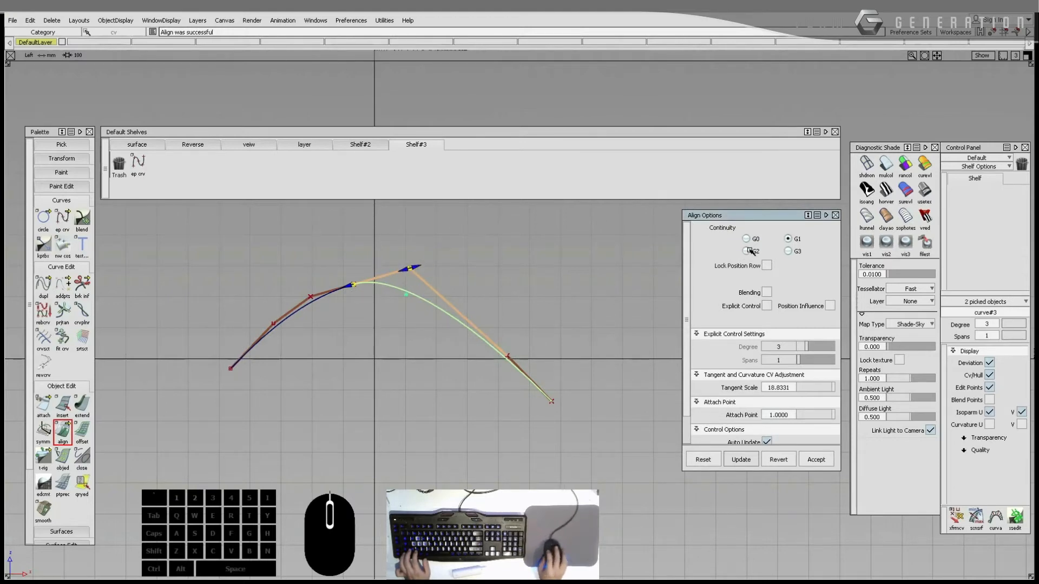
click(748, 251)
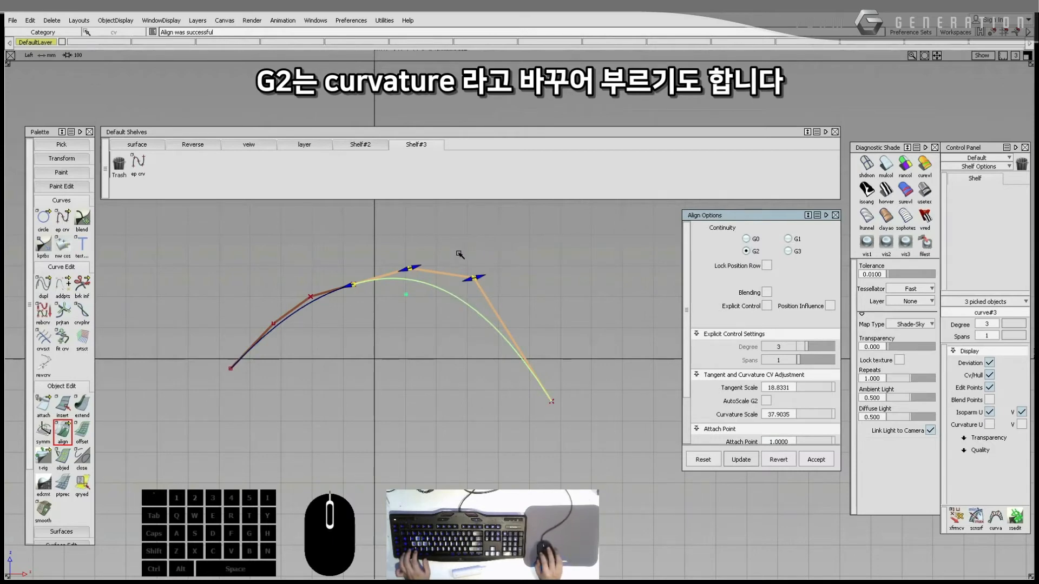
click(794, 251)
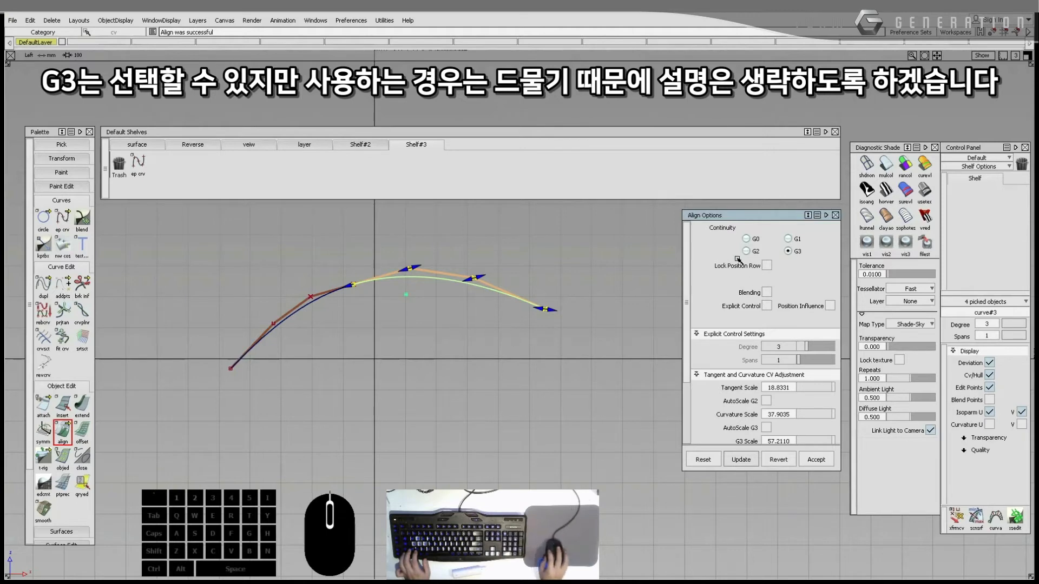
click(756, 250)
click(788, 239)
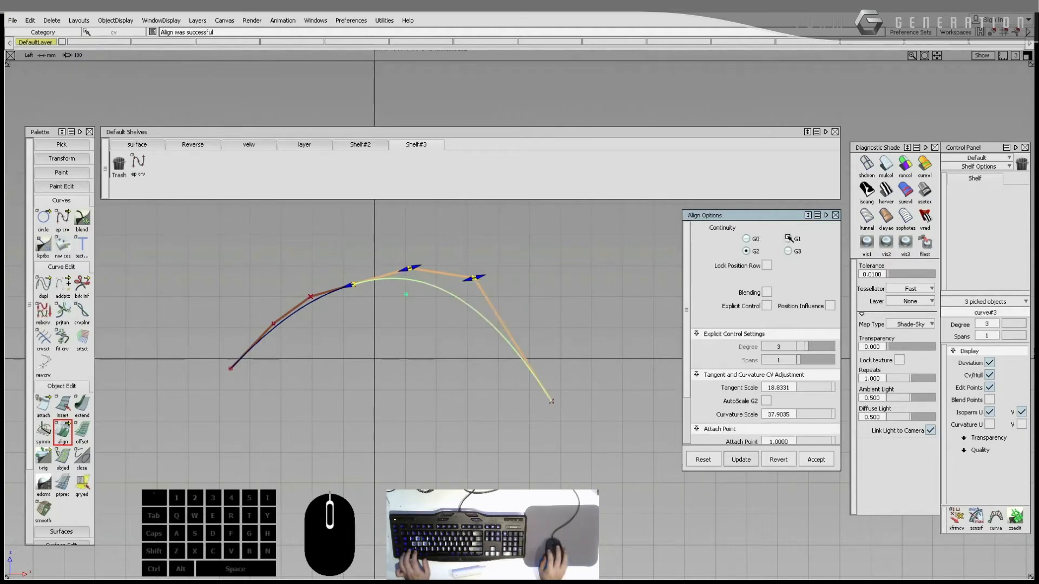
click(746, 238)
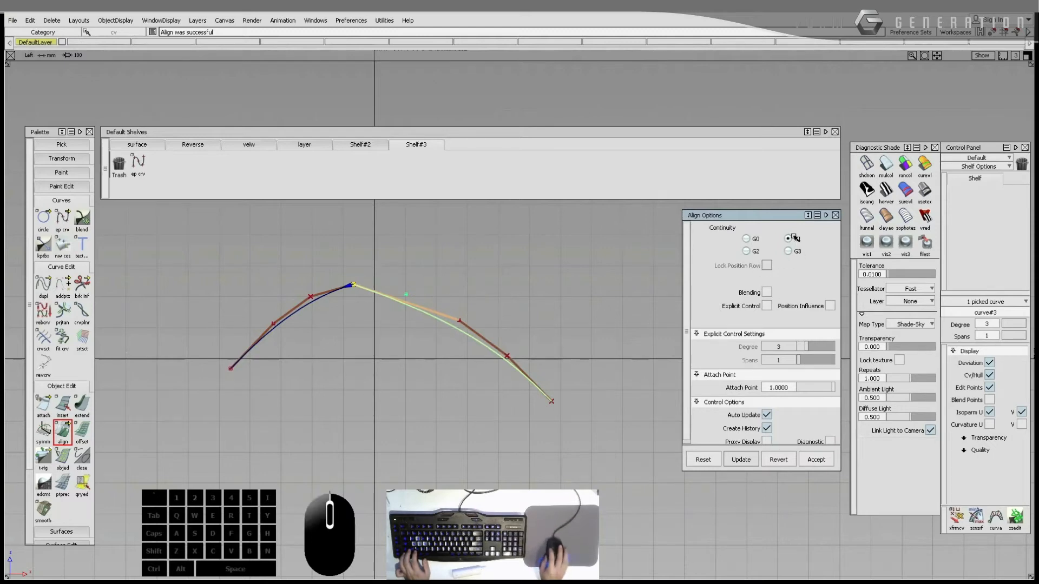
click(747, 252)
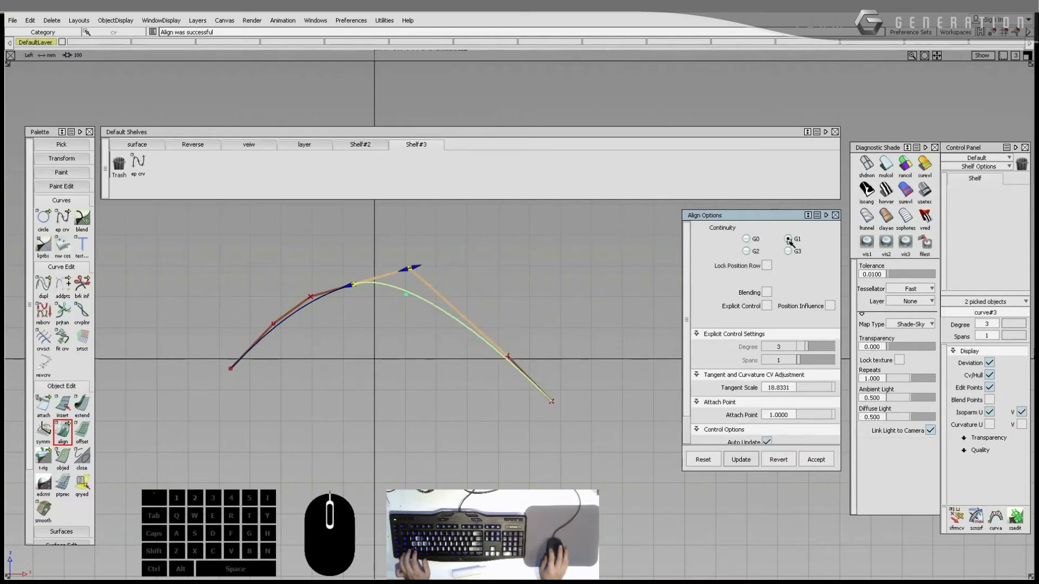
click(753, 238)
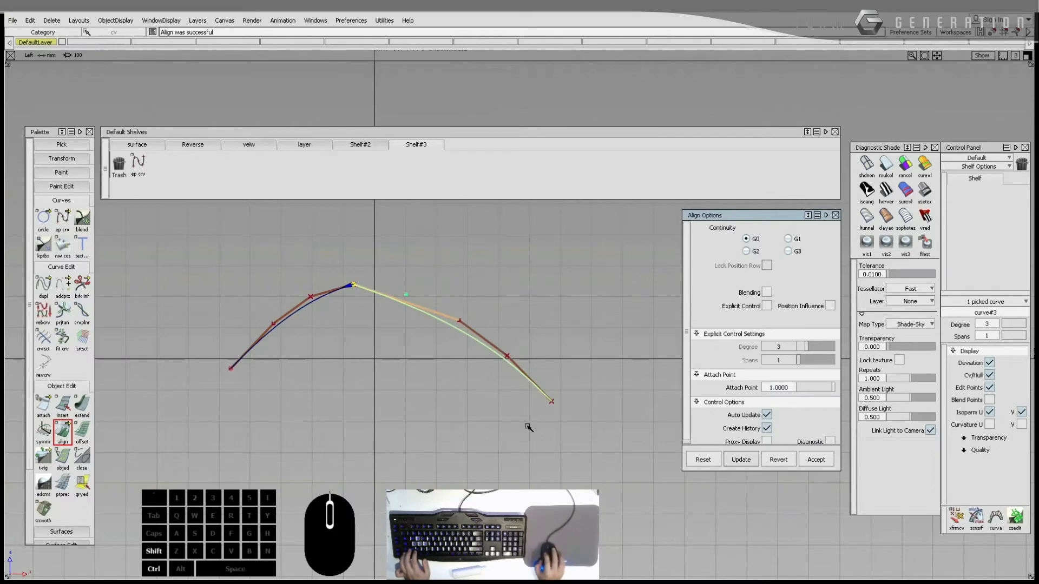
Step: Select both aligned curves and delete them along with their construction history
click(529, 368)
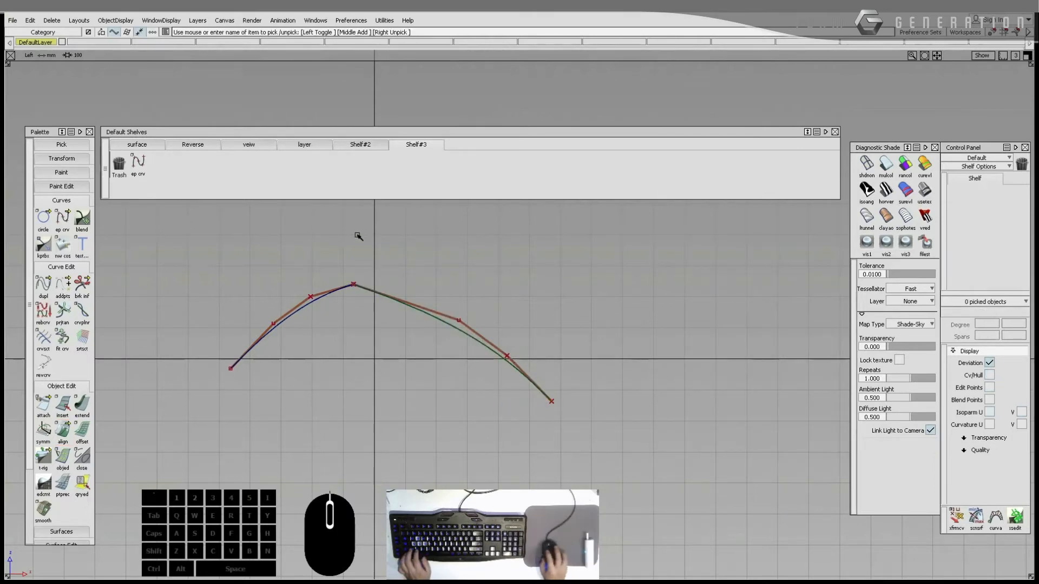
drag(337, 249, 417, 341)
key(z)
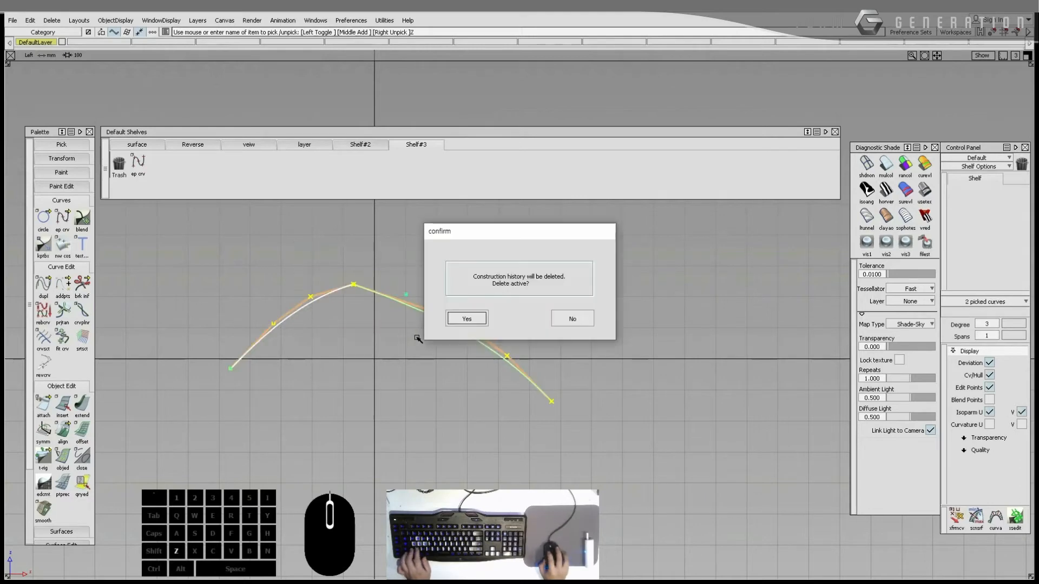
key(Return)
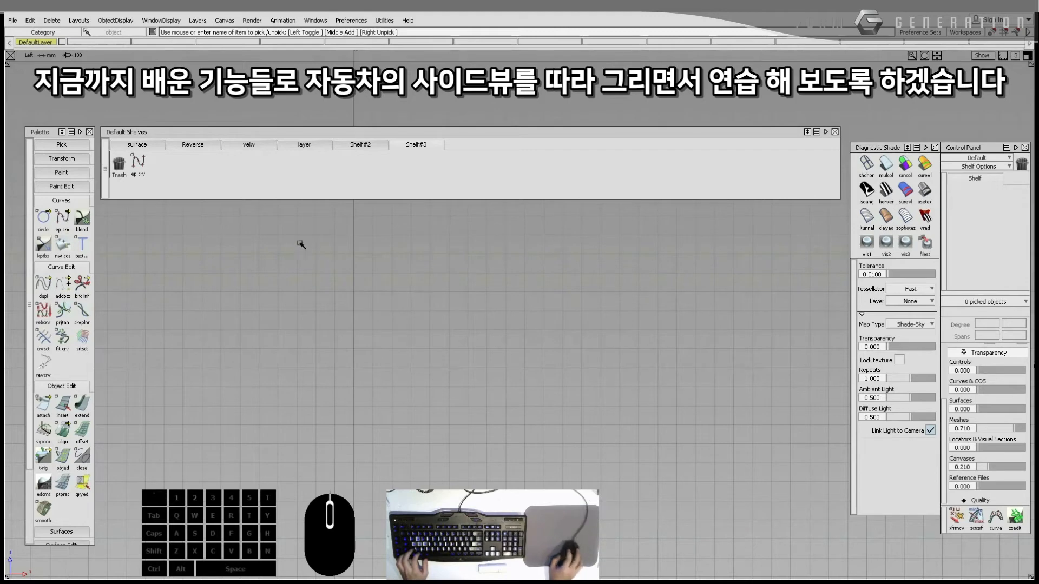
Step: Import 1.jpg from the pix folder as a canvas image with the Image layer type and Always create New Canvas enabled
click(13, 20)
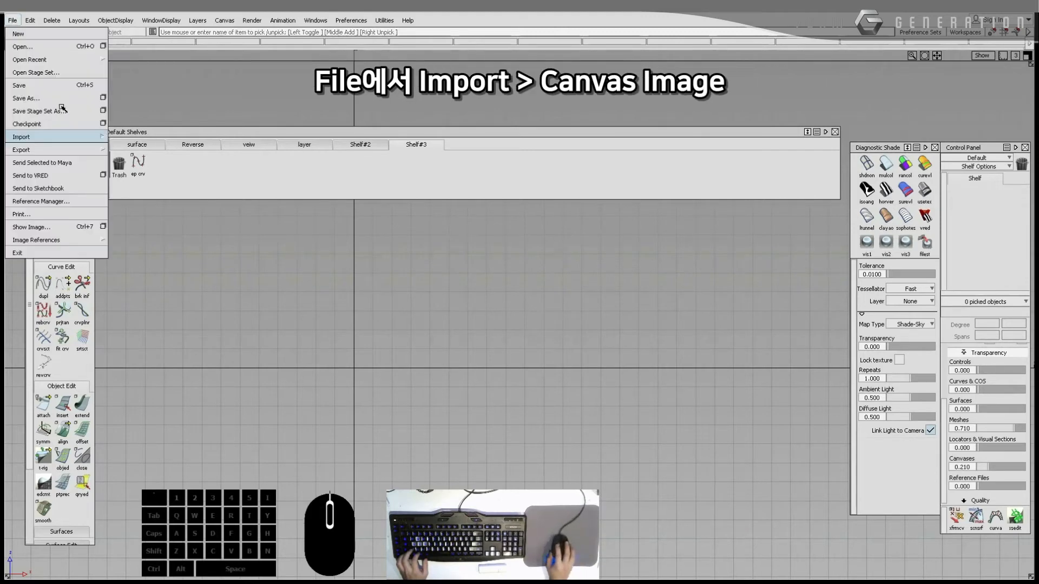
click(65, 137)
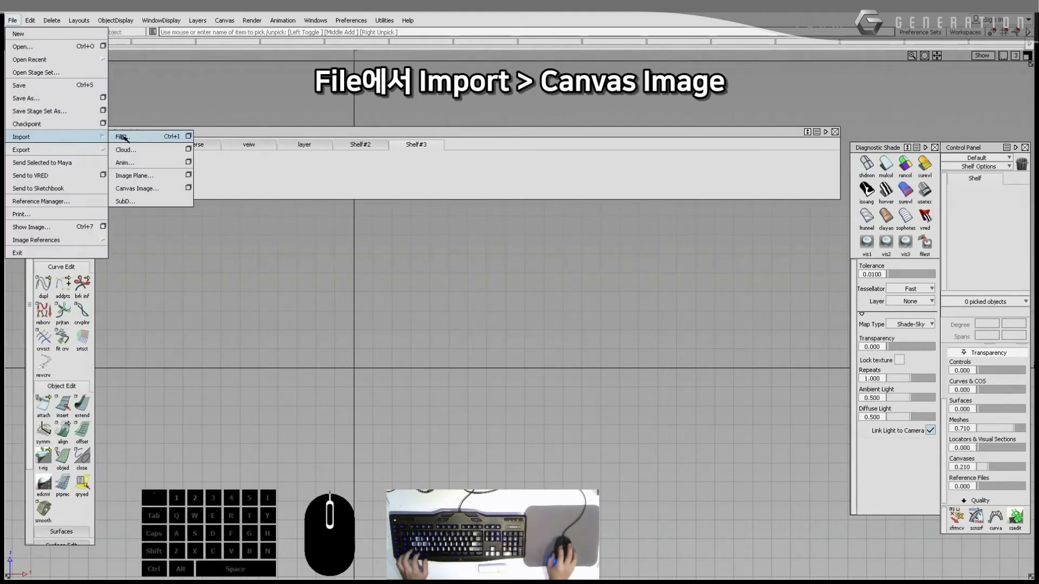
click(189, 188)
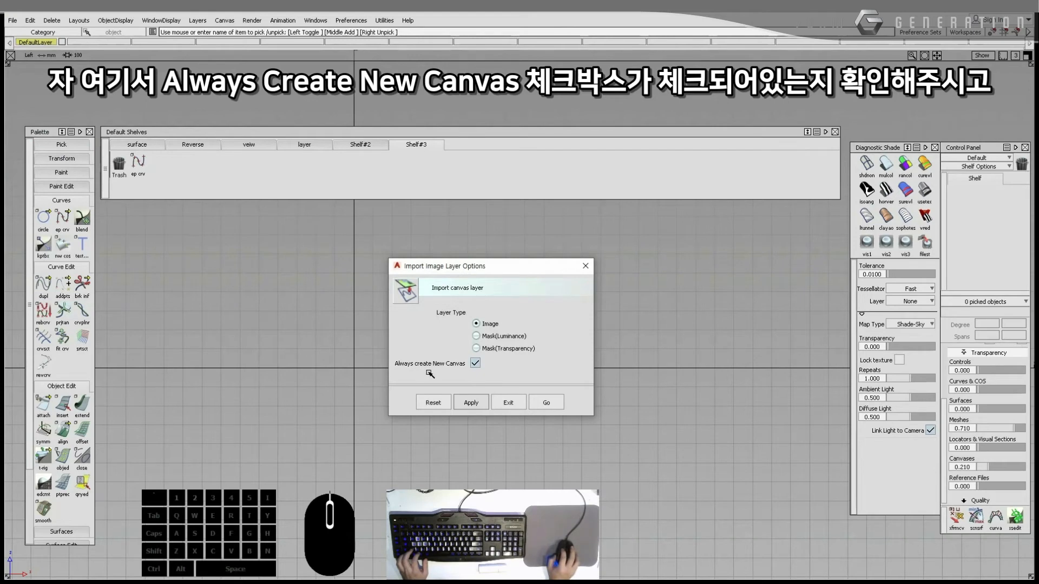
click(475, 365)
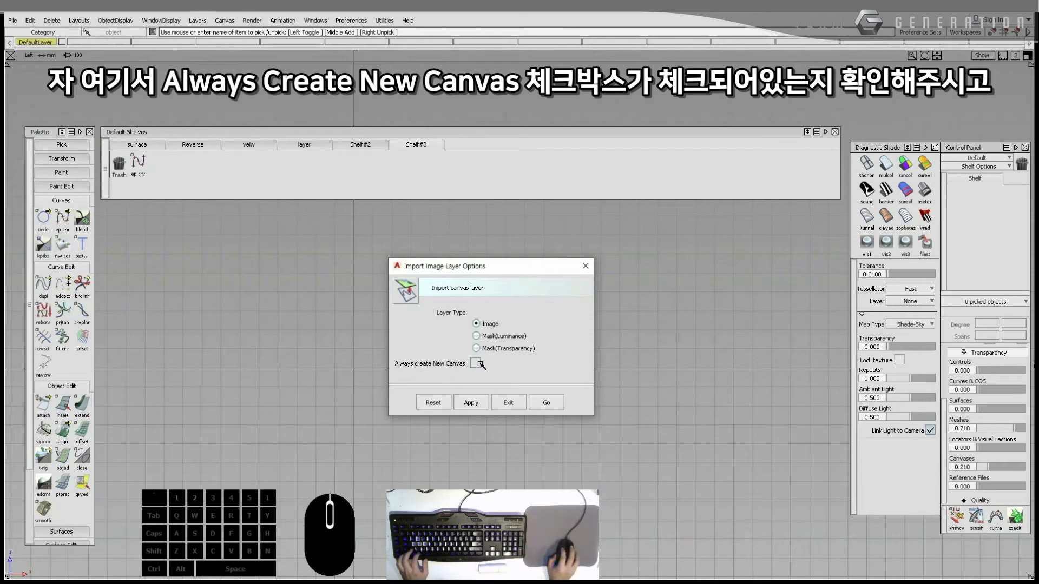
click(477, 363)
click(545, 402)
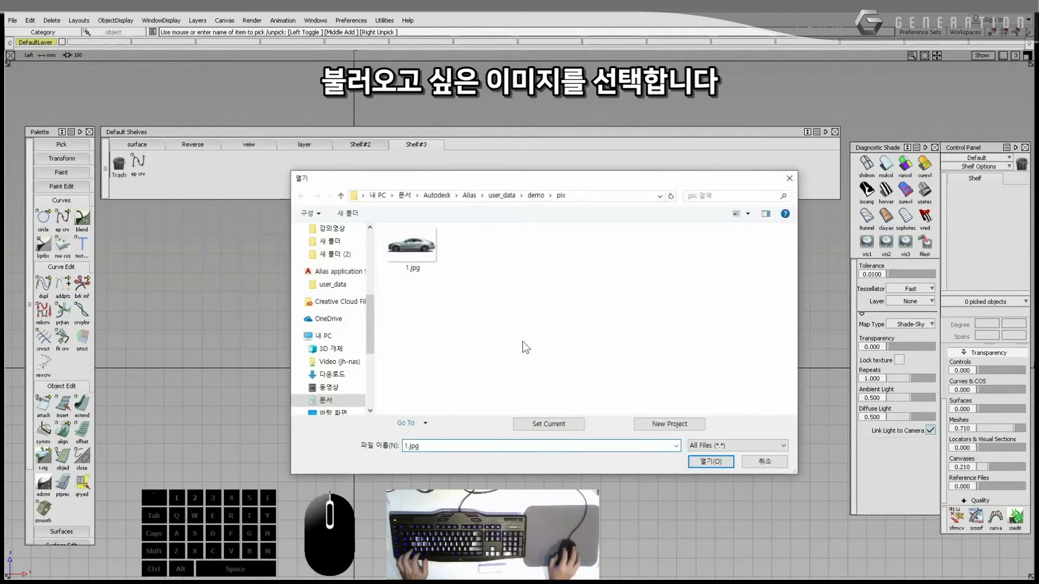
click(432, 259)
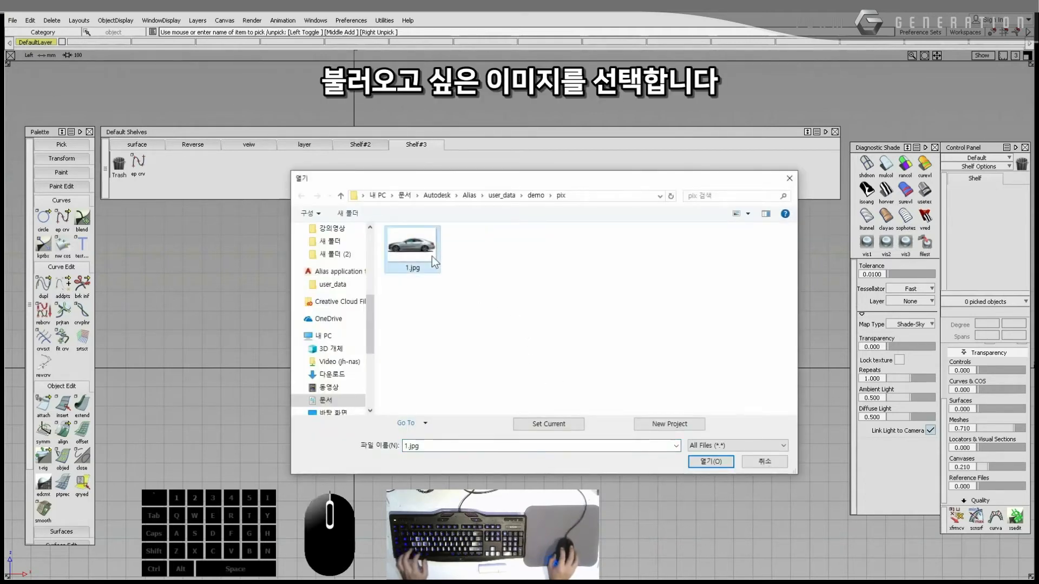
double_click(431, 252)
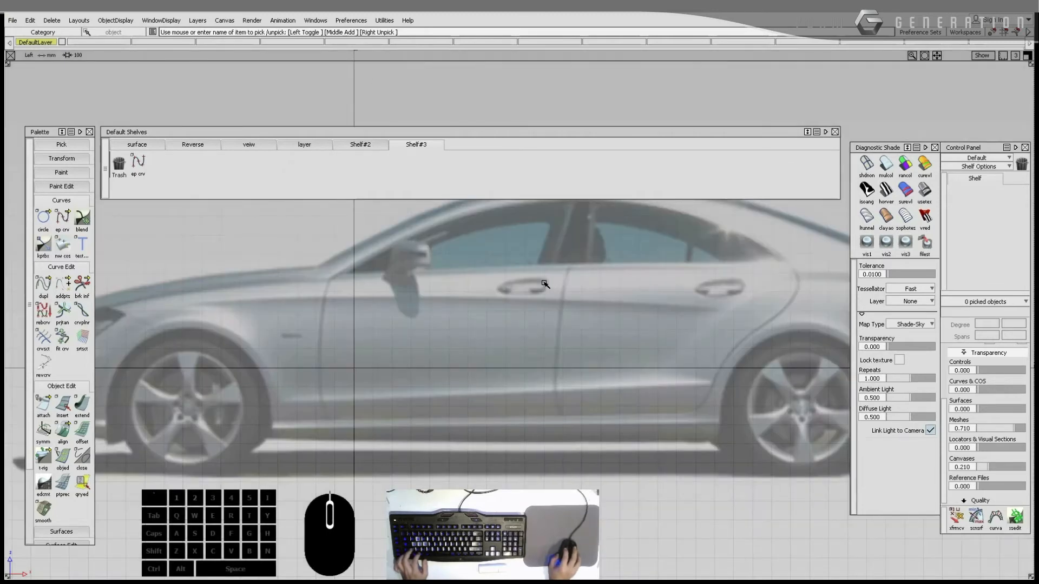
Step: Select the imported canvas and move it so the centre of the car's front wheel sits on the origin
alt+shift+right_drag(570, 281, 456, 305)
alt+shift+middle_drag(456, 306, 439, 330)
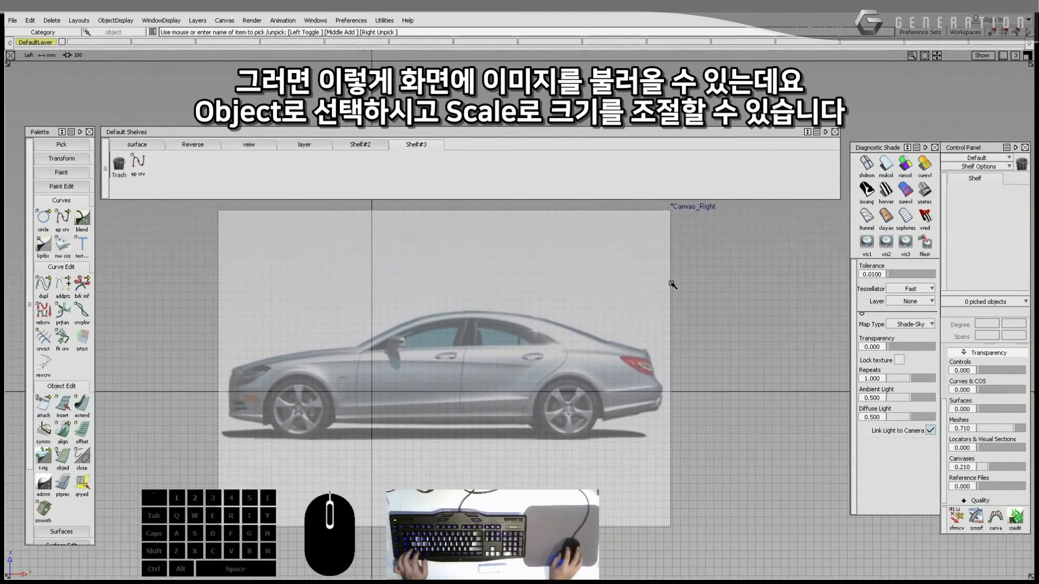
drag(663, 266, 684, 295)
scroll(518, 304, up, 2)
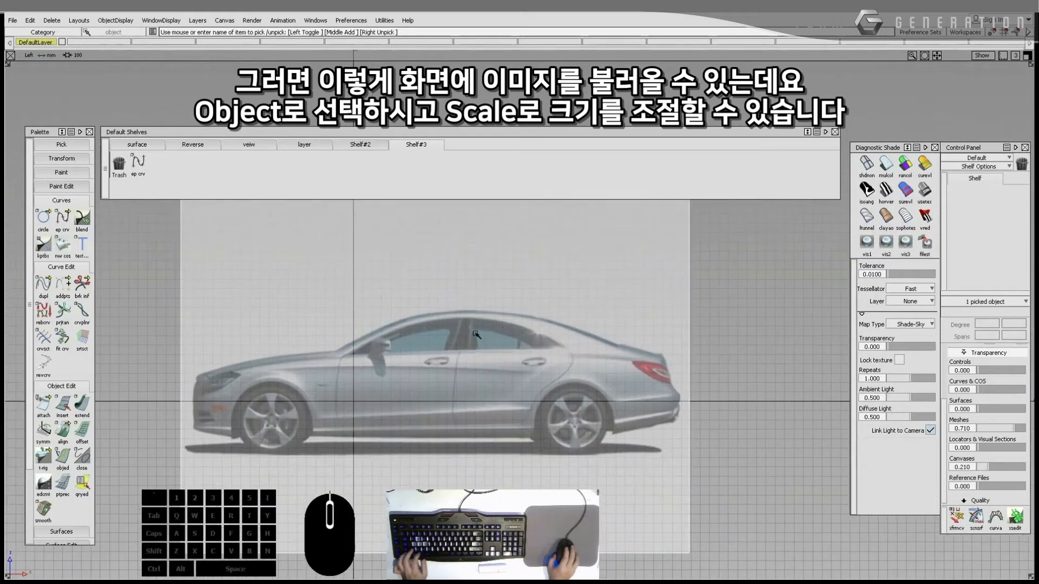
ctrl+shift+middle_drag(400, 334, 433, 335)
drag(500, 343, 411, 356)
alt+shift+right_drag(316, 370, 359, 366)
ctrl+shift+drag(359, 366, 362, 361)
alt+shift+middle_drag(366, 359, 416, 340)
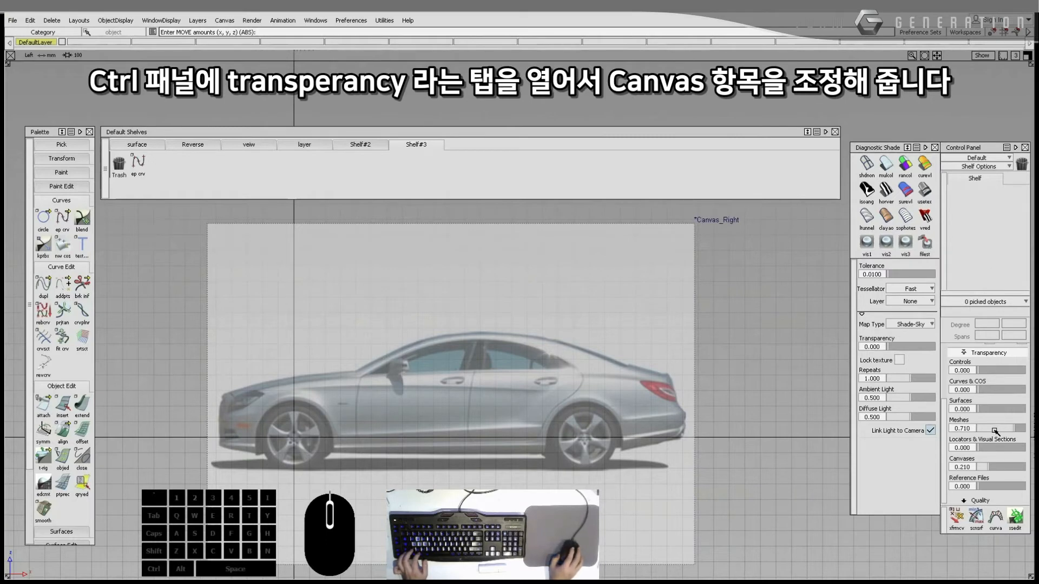
Step: Set the transparency of canvases to 0.460
scroll(995, 371, up, 3)
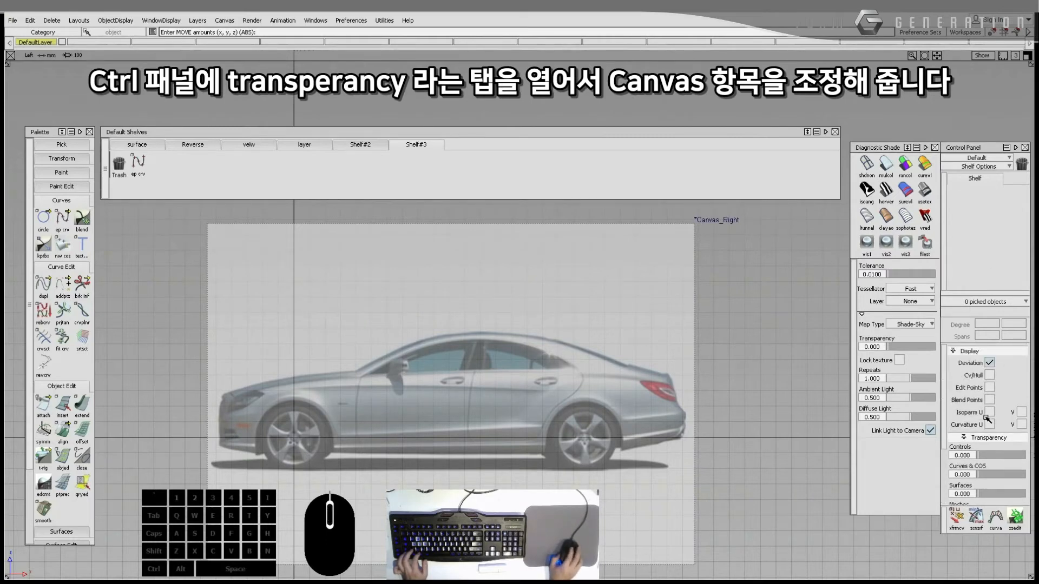
click(989, 438)
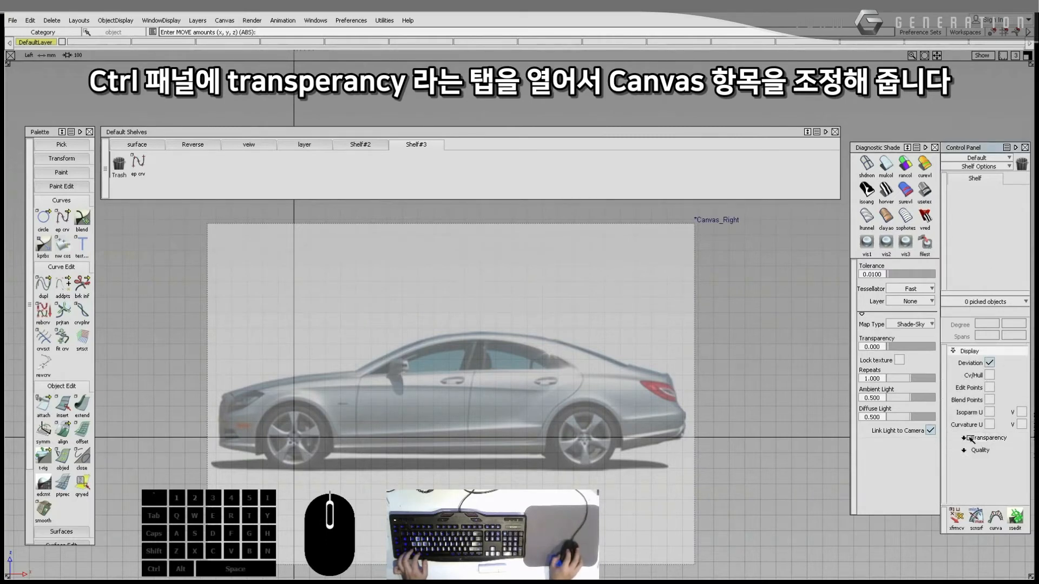
click(999, 437)
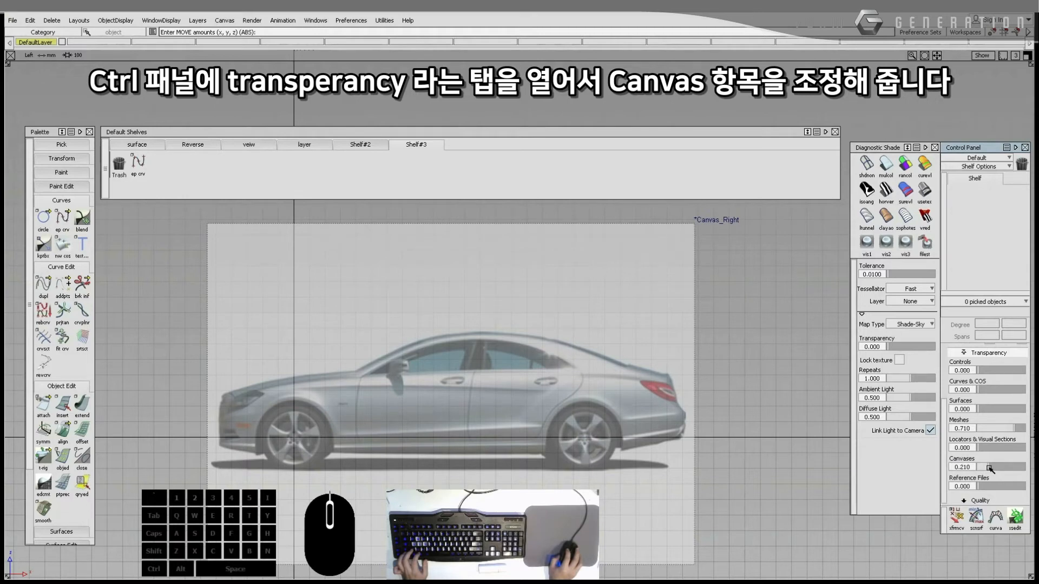
mouse_move(989, 468)
mouse_down()
mouse_move(1012, 468)
mouse_move(967, 473)
mouse_move(1031, 471)
mouse_move(969, 474)
mouse_move(1001, 475)
mouse_up()
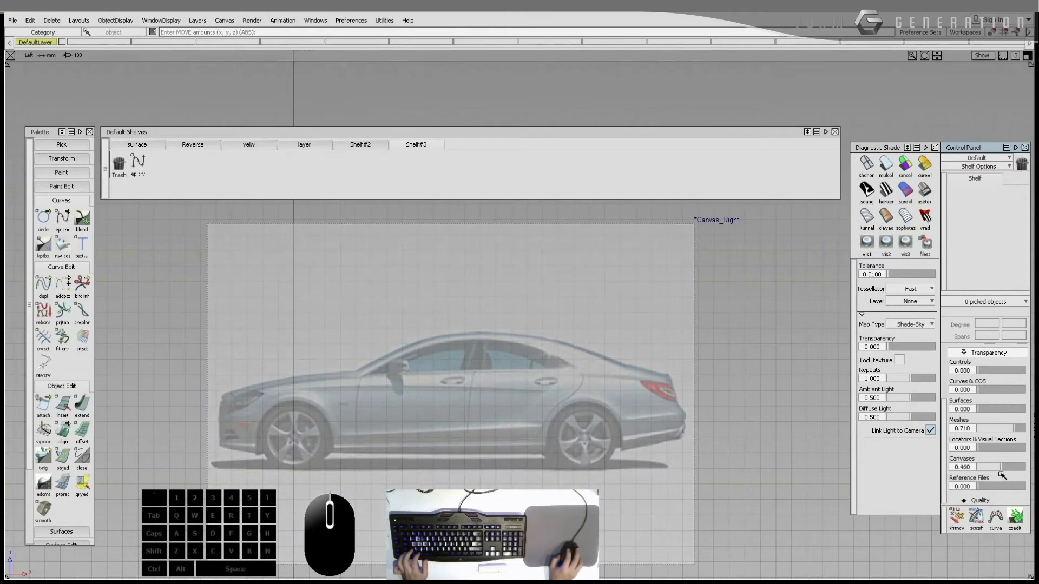
click(1001, 475)
click(538, 382)
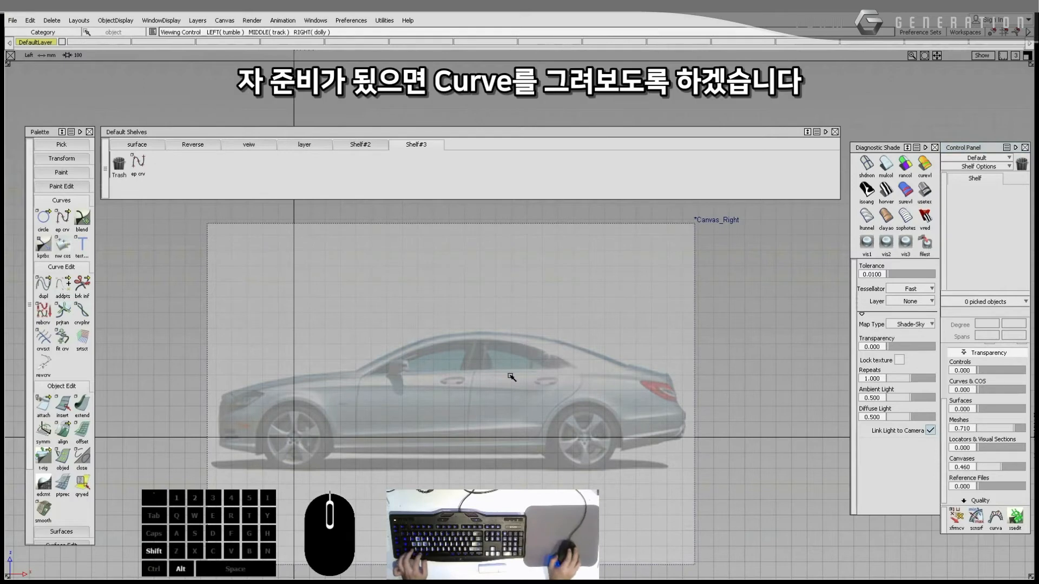
Step: Draw an edit point curve along the hood from the car's front edge to the base of the windshield
alt+shift+right_drag(511, 375, 515, 345)
alt+shift+middle_drag(370, 368, 465, 367)
alt+shift+right_drag(336, 368, 351, 367)
alt+shift+middle_drag(351, 367, 341, 348)
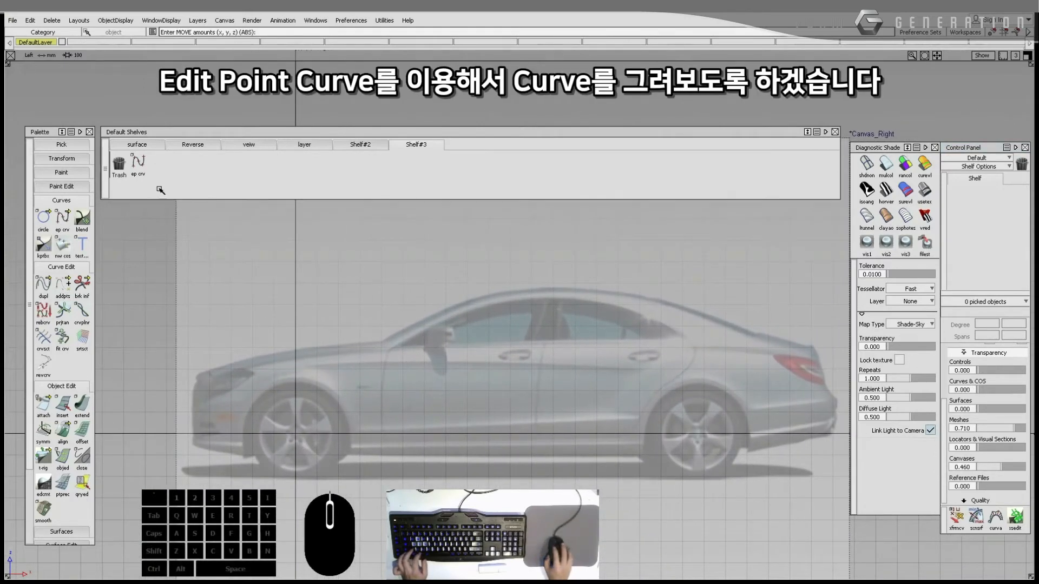
click(140, 165)
alt+shift+right_drag(241, 344, 255, 346)
alt+shift+middle_drag(216, 352, 271, 343)
alt+shift+right_drag(270, 343, 284, 344)
click(191, 376)
click(417, 337)
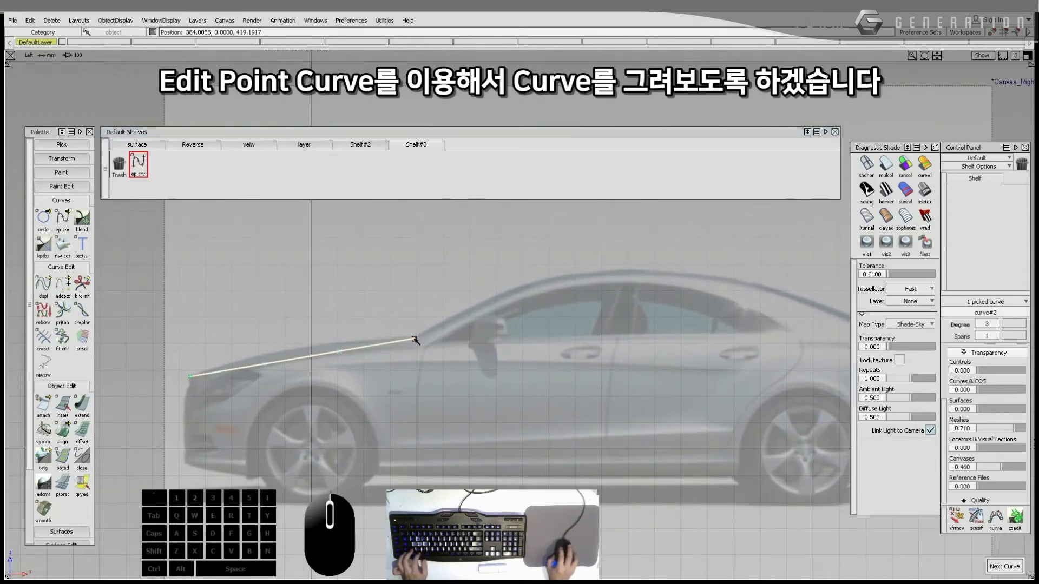
Step: Move the hood curve's two middle control vertices up to match the hood outline
ctrl+shift+drag(372, 330, 250, 323)
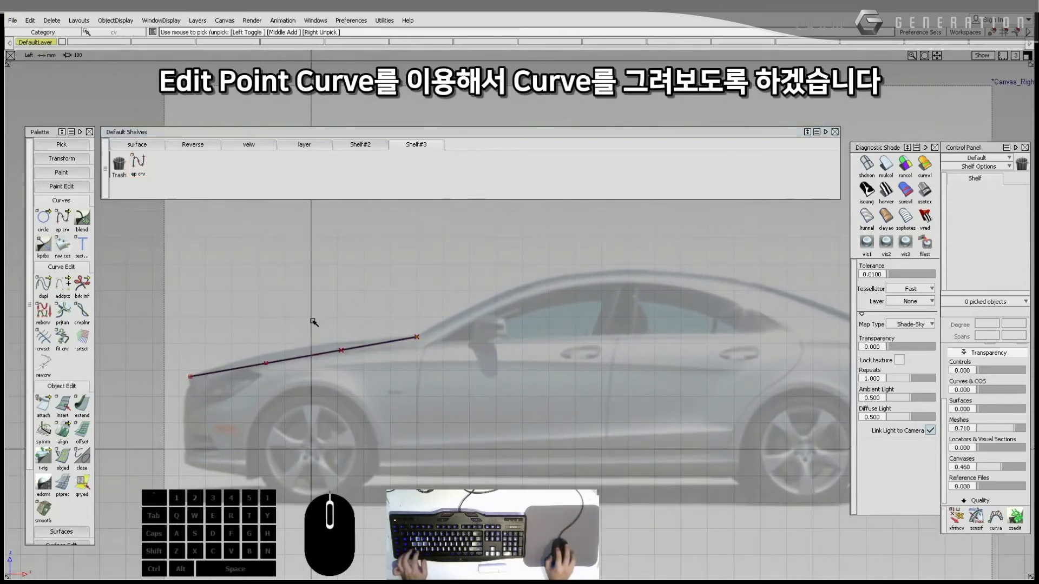
mouse_move(292, 325)
alt+shift+right_down()
mouse_move(355, 339)
mouse_move(307, 332)
alt+shift+right_up()
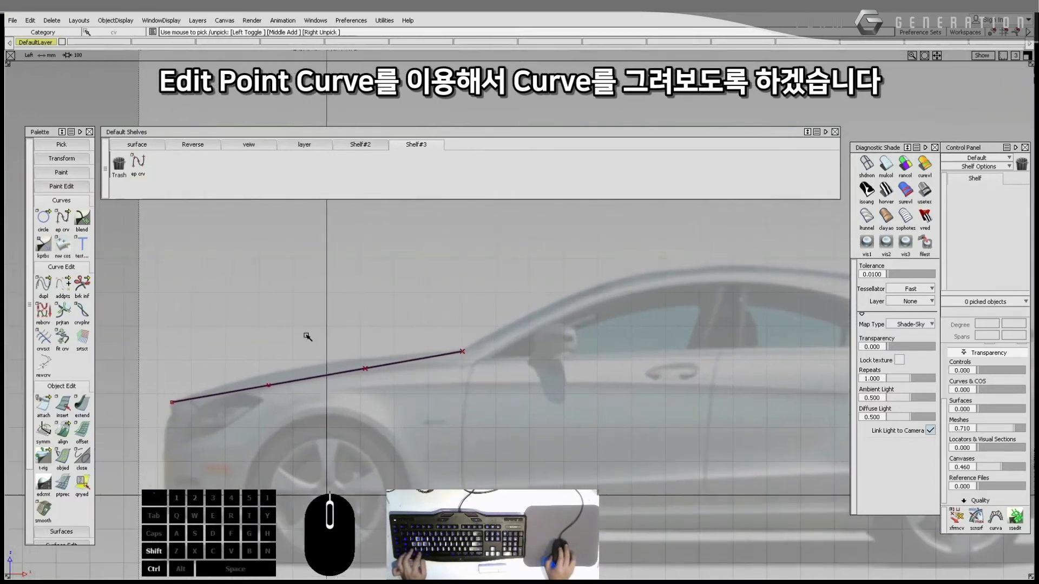
drag(247, 336, 350, 403)
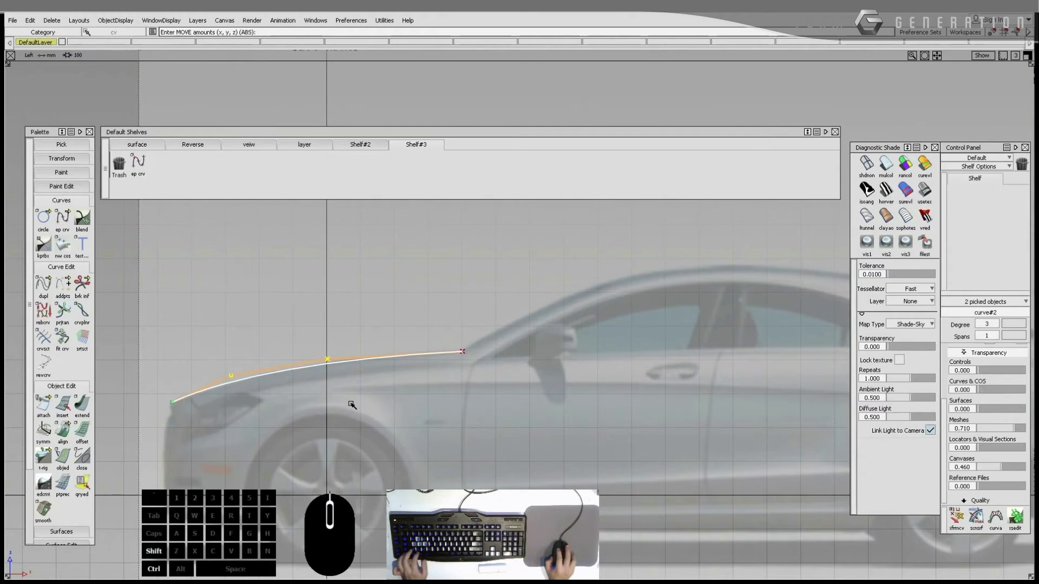
Step: Draw an edit point curve from the hood curve's end up the windshield and move its two middle control vertices to match the outline
alt+shift+middle_drag(473, 356, 369, 383)
ctrl+shift+middle_drag(369, 382, 246, 412)
ctrl+click(361, 379)
click(422, 330)
ctrl+shift+drag(420, 355, 394, 344)
drag(290, 303, 366, 410)
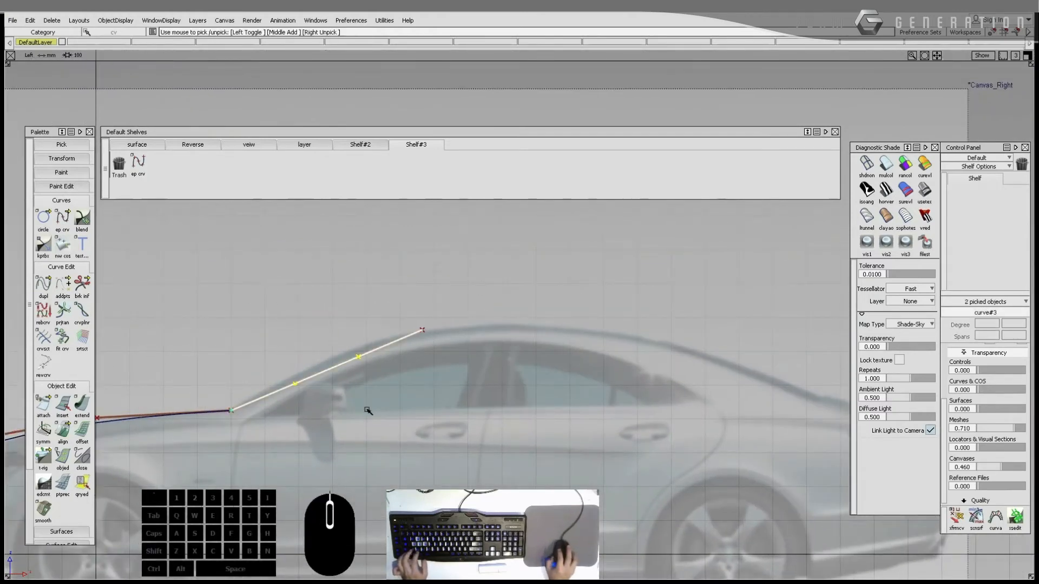
ctrl+shift+right_drag(366, 408, 360, 381)
drag(358, 377, 356, 368)
Step: Draw a roof curve from the windshield curve's upper end to the rear of the roof and raise its two middle control vertices
alt+shift+middle_drag(348, 371, 325, 355)
ctrl+alt+click(304, 340)
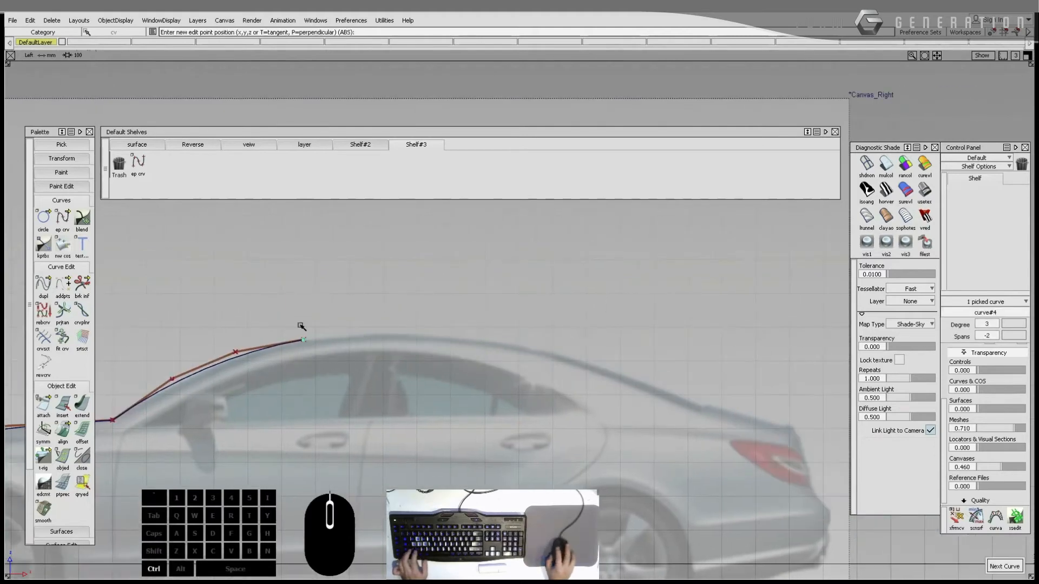
click(559, 355)
drag(559, 355, 535, 350)
ctrl+shift+drag(524, 368, 495, 368)
drag(353, 306, 469, 364)
right_drag(470, 364, 469, 351)
Step: Draw a curve from the roof curve's end down the rear window and adjust its two middle control vertices to follow the outline
ctrl+shift+drag(472, 363, 501, 363)
alt+shift+middle_drag(641, 342, 428, 319)
ctrl+click(372, 335)
click(538, 394)
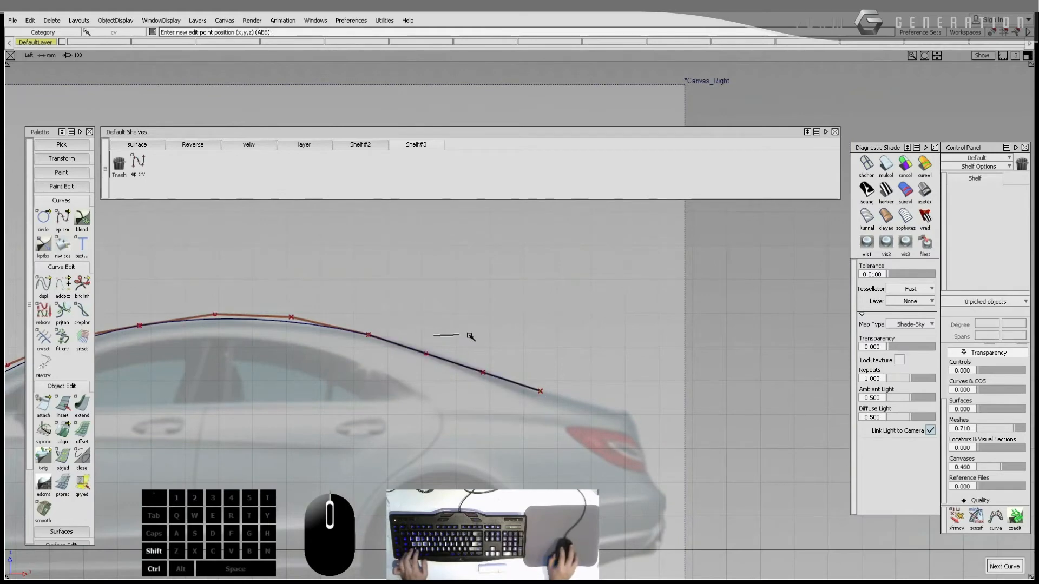
drag(399, 332, 513, 393)
ctrl+shift+drag(507, 344, 532, 346)
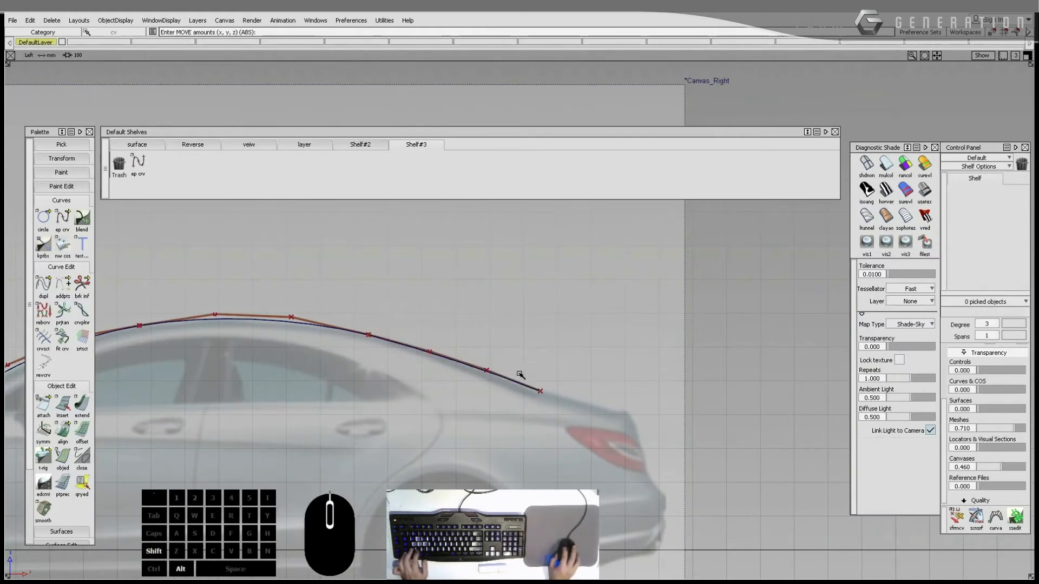
Step: Draw an edit point curve from the rear window curve's end along the trunk lid to the tail corner
alt+shift+middle_drag(446, 380, 690, 314)
alt+shift+right_drag(689, 315, 618, 335)
alt+shift+middle_drag(311, 380, 336, 359)
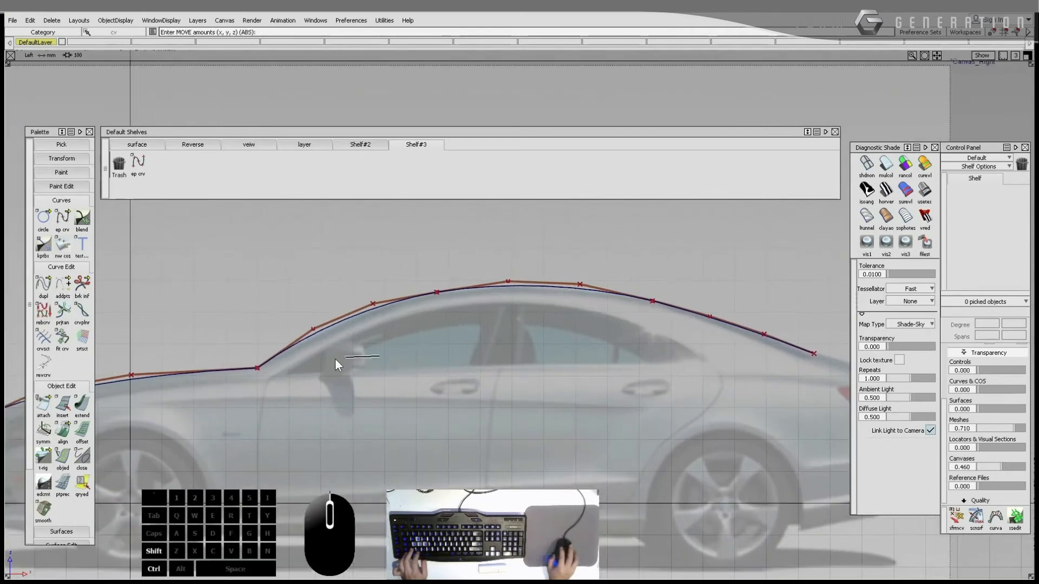
alt+shift+middle_drag(538, 376, 437, 377)
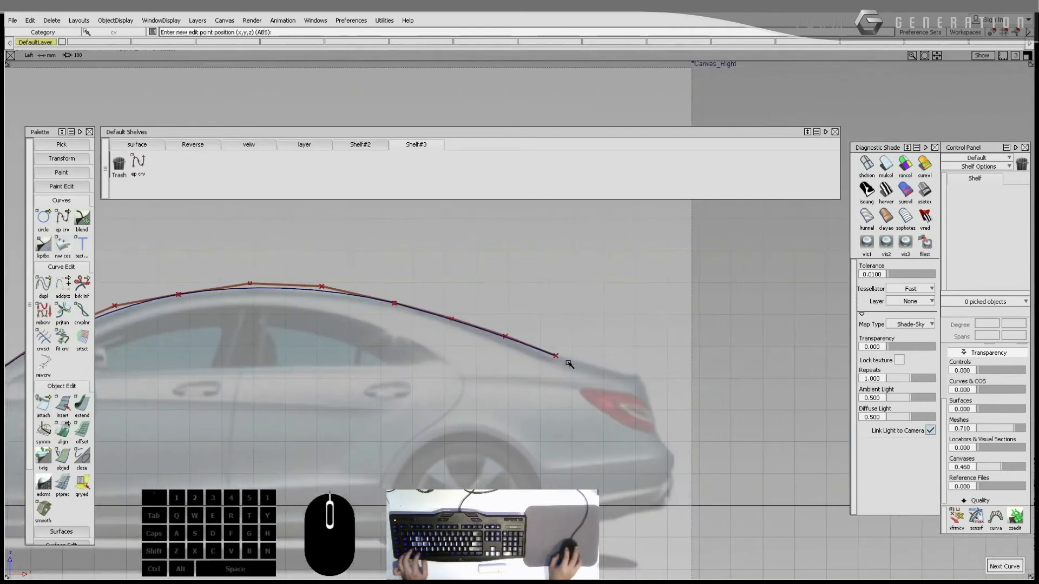
click(557, 356)
click(637, 376)
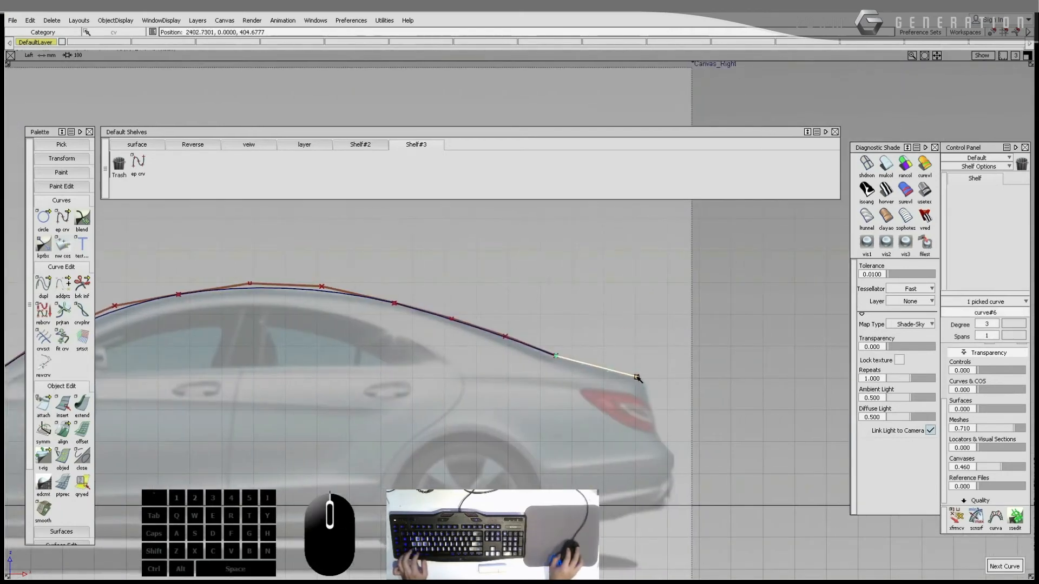
ctrl+shift+drag(639, 383, 640, 385)
Step: Draw connected short curves from the tail corner down past the taillight to the top of the rear bumper
alt+shift+middle_drag(641, 386, 480, 358)
alt+shift+right_drag(480, 357, 514, 355)
ctrl+shift+middle_drag(458, 360, 466, 359)
click(455, 360)
click(483, 397)
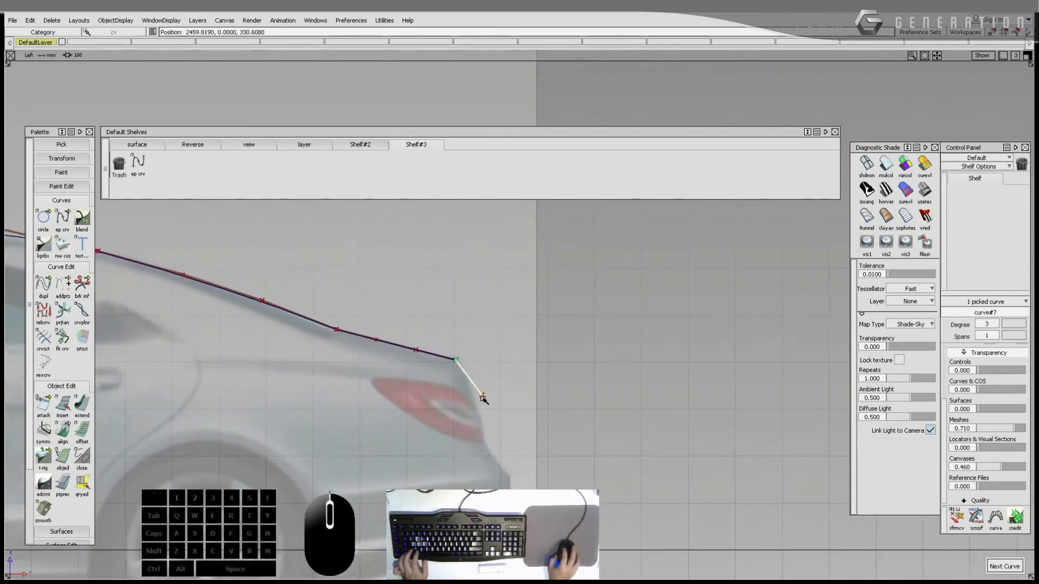
ctrl+click(476, 404)
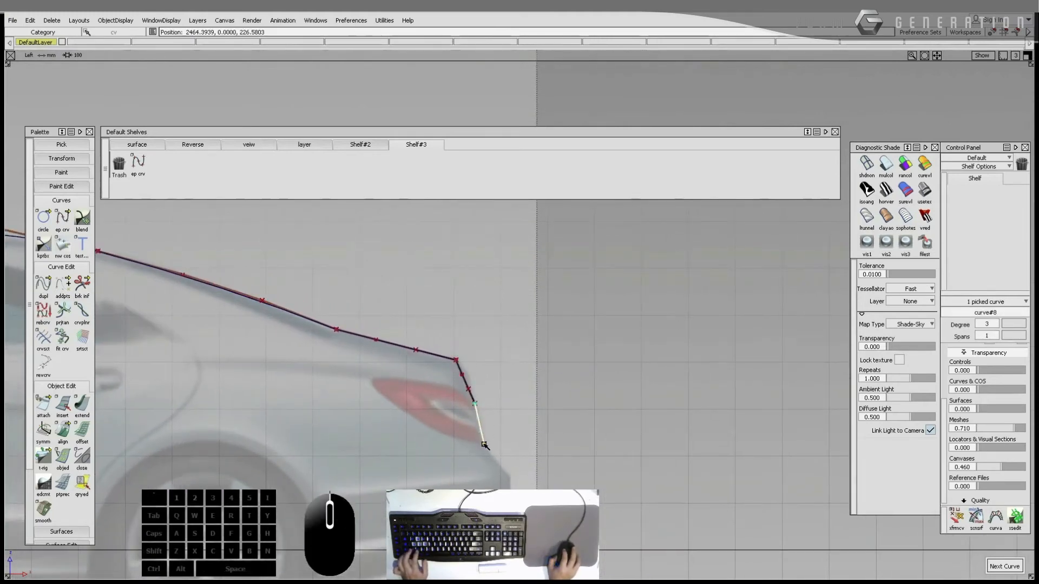
ctrl+shift+drag(526, 441, 526, 440)
Step: Continue with a vertical curve down the rear bumper's outer edge and a short curve angling inward below it
alt+shift+middle_drag(488, 510, 485, 420)
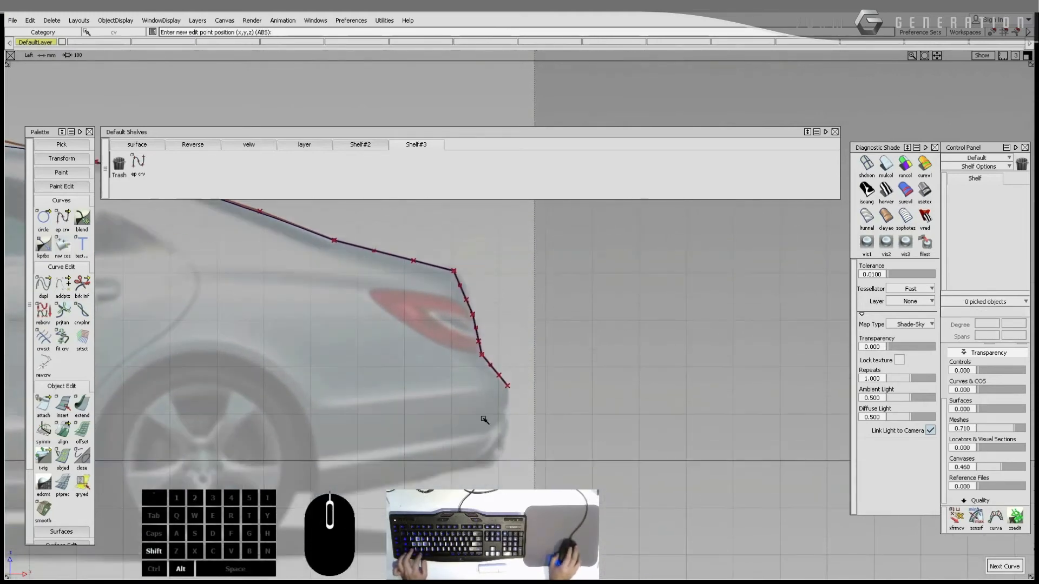
alt+shift+right_drag(485, 420, 538, 417)
alt+shift+middle_drag(530, 409, 542, 363)
ctrl+click(518, 369)
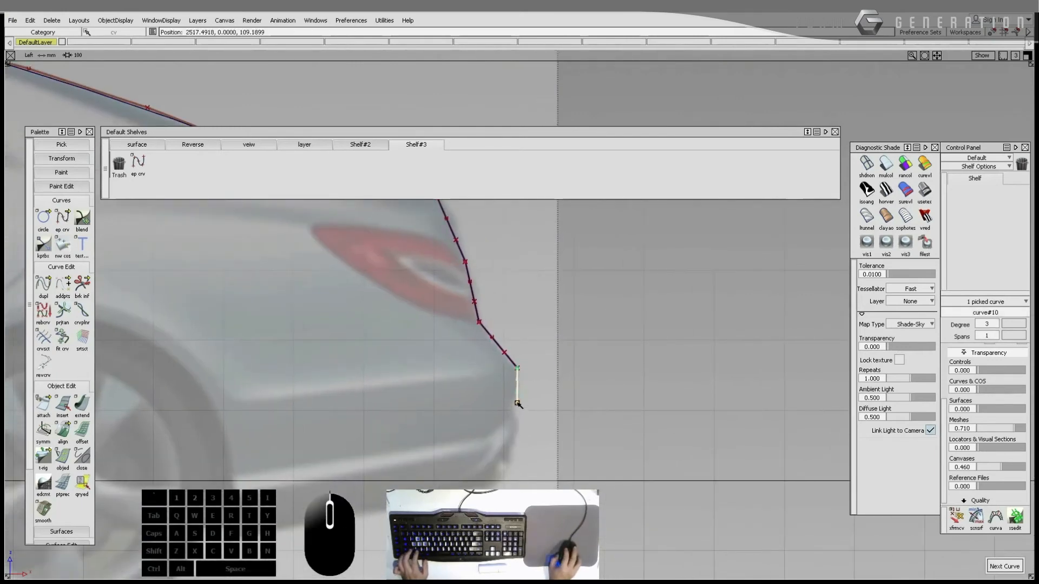
click(490, 432)
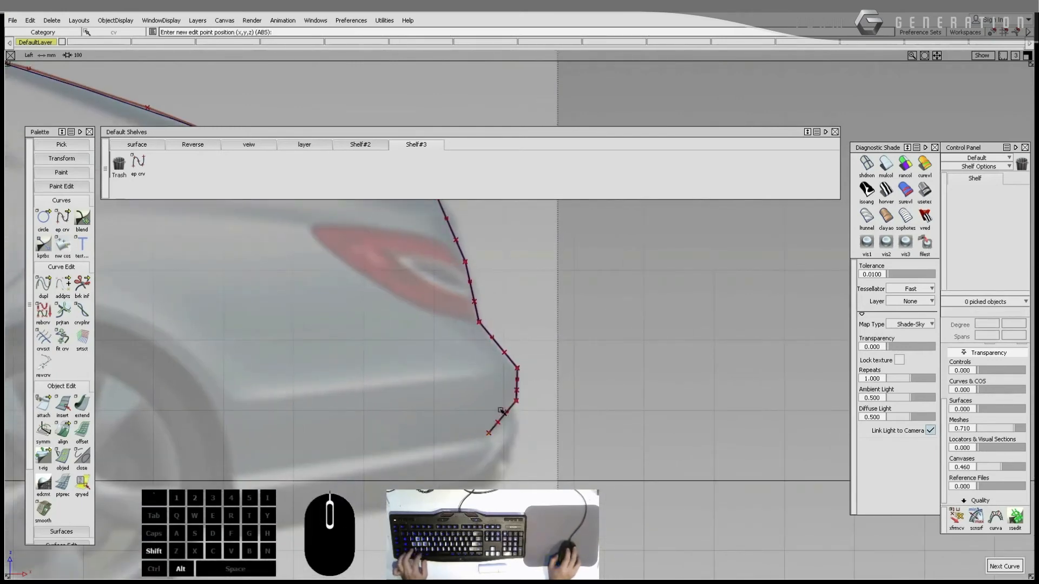
Step: Draw curves around the rear bumper's lower corner and along the car's underside toward the rear wheel
alt+shift+right_drag(490, 432, 537, 408)
click(511, 403)
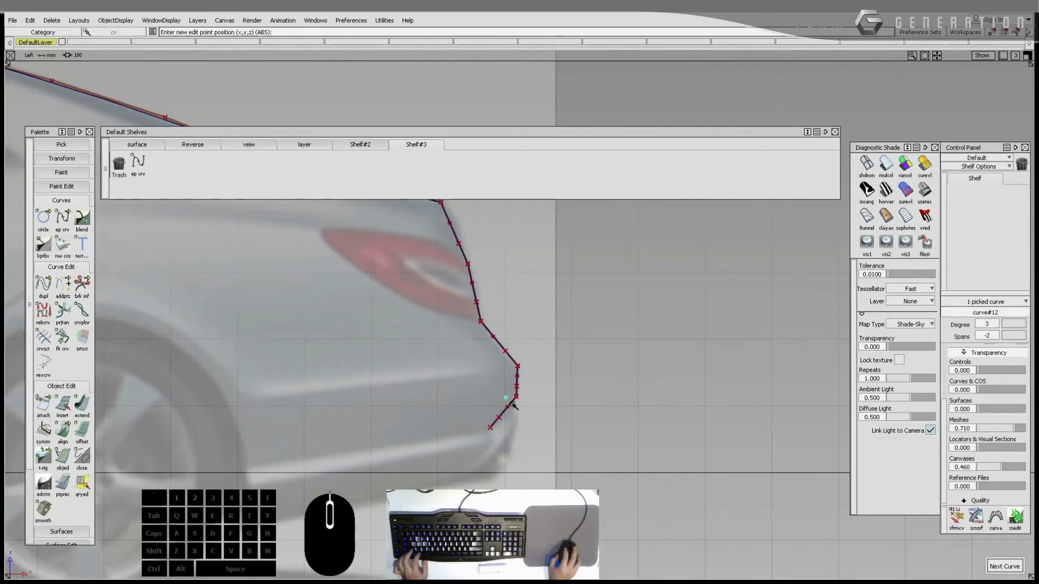
ctrl+click(518, 426)
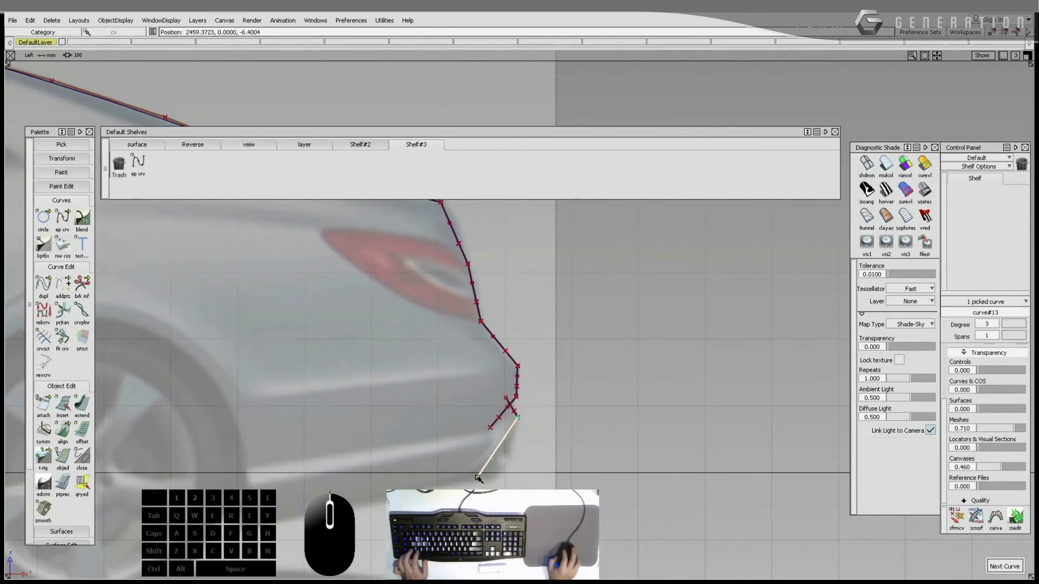
alt+shift+right_drag(501, 454, 537, 427)
ctrl+click(511, 438)
click(323, 481)
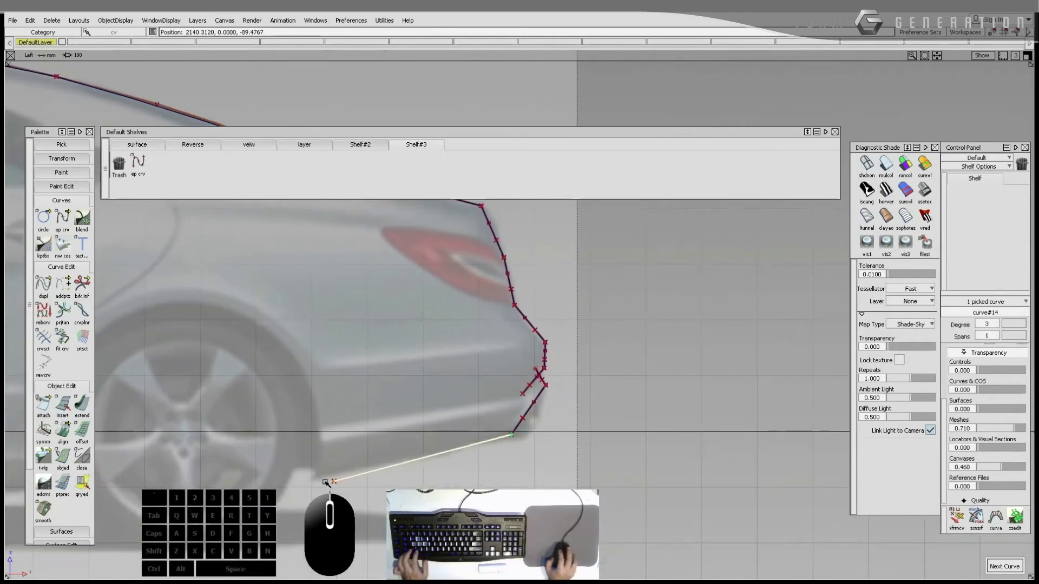
Step: Finish the rear underside curve at the rear wheel and draw a horizontal edit point curve along the sill between the wheels
ctrl+shift+drag(333, 483, 333, 466)
alt+shift+right_drag(333, 467, 102, 396)
alt+shift+middle_drag(102, 396, 439, 409)
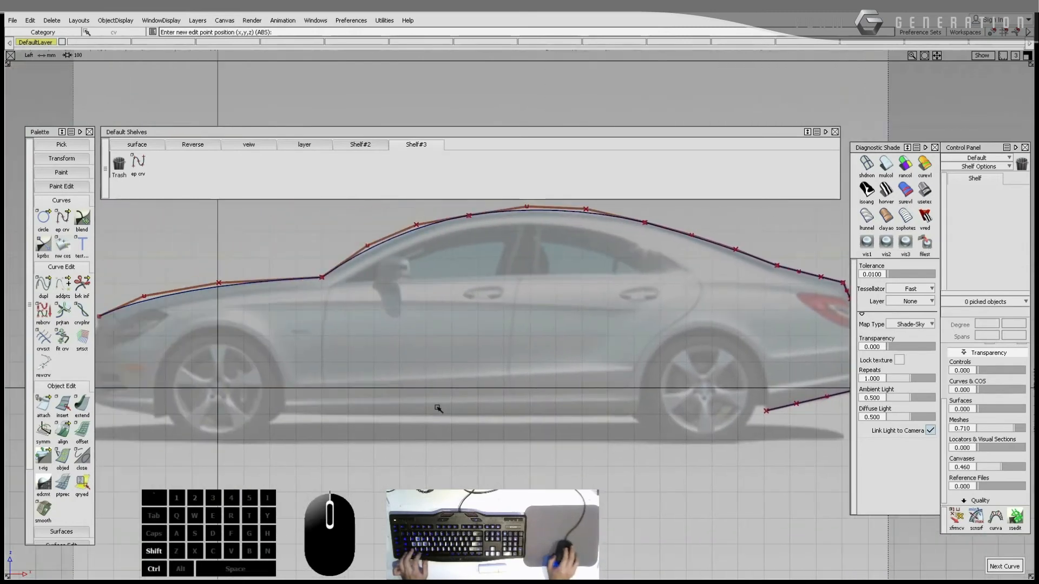
click(285, 414)
click(638, 413)
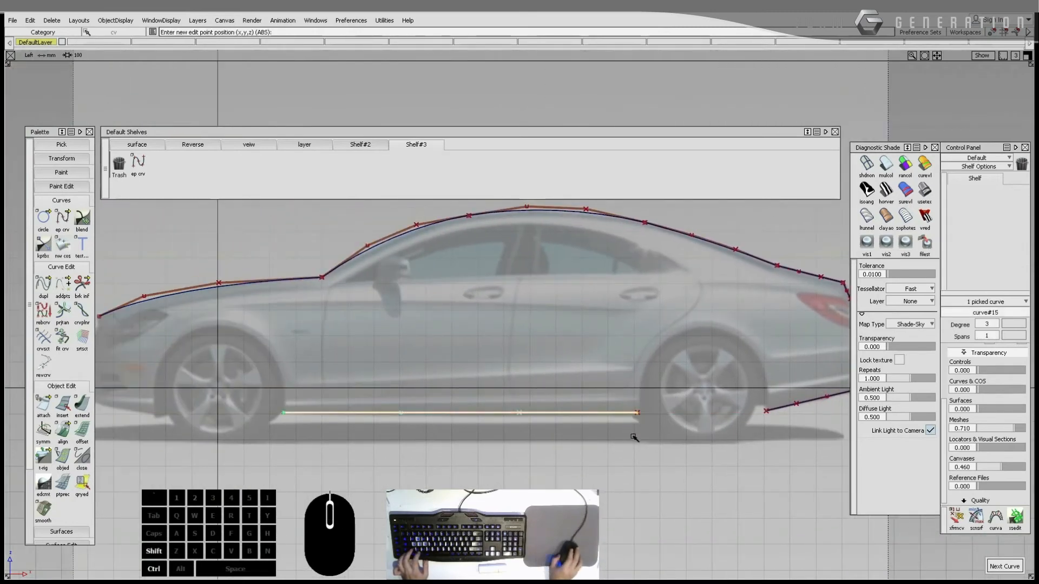
Step: Draw an edit point curve along the front bumper's lower edge from its front corner toward the front wheel
alt+shift+middle_drag(365, 405, 529, 412)
alt+shift+right_drag(529, 411, 316, 387)
click(292, 421)
click(358, 433)
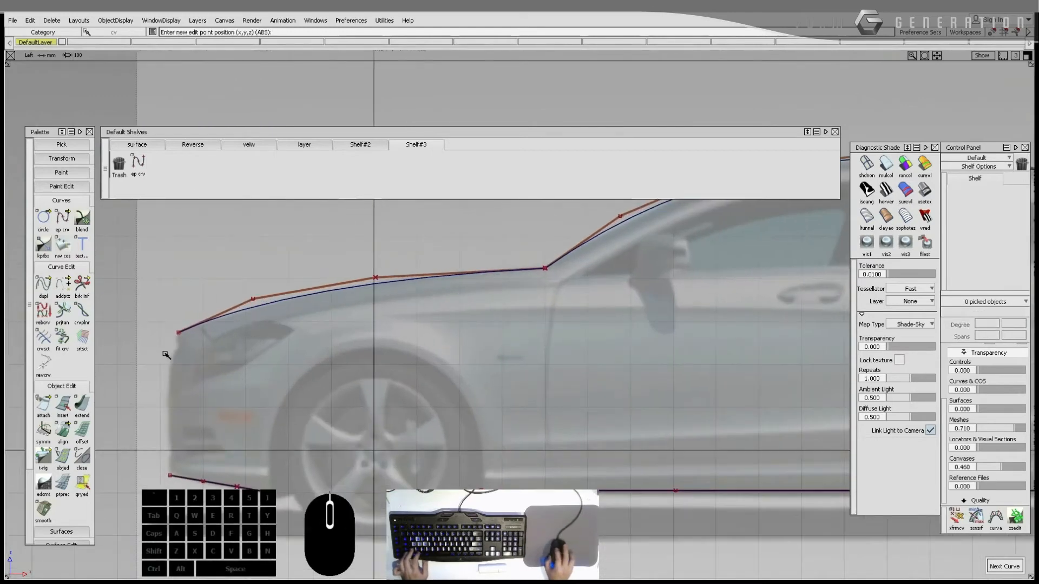
Step: Draw connected short edit point curves down the car's nose from the hood curve's front end to the front bumper's lower corner
ctrl+click(177, 334)
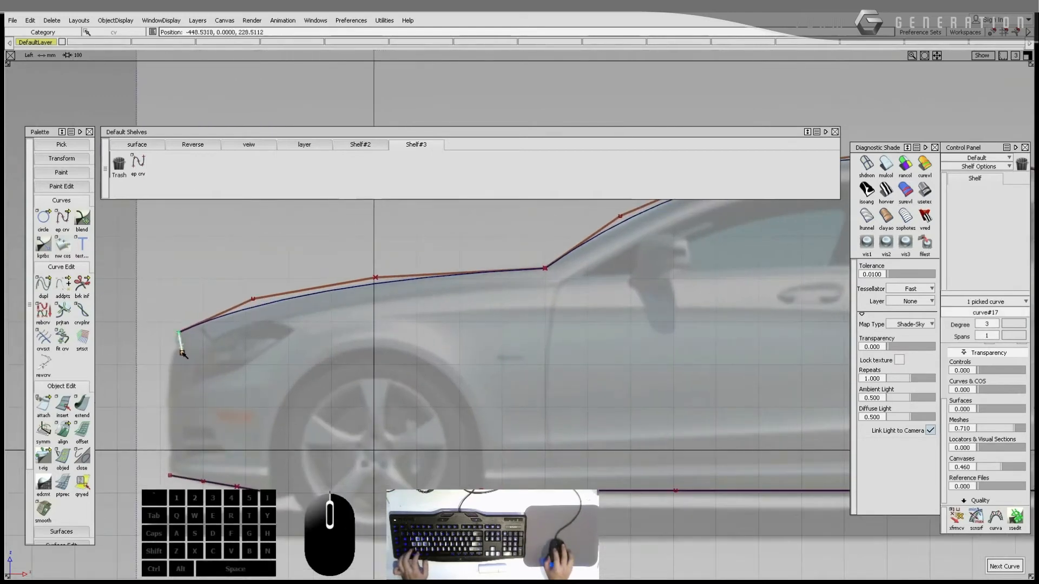
click(182, 353)
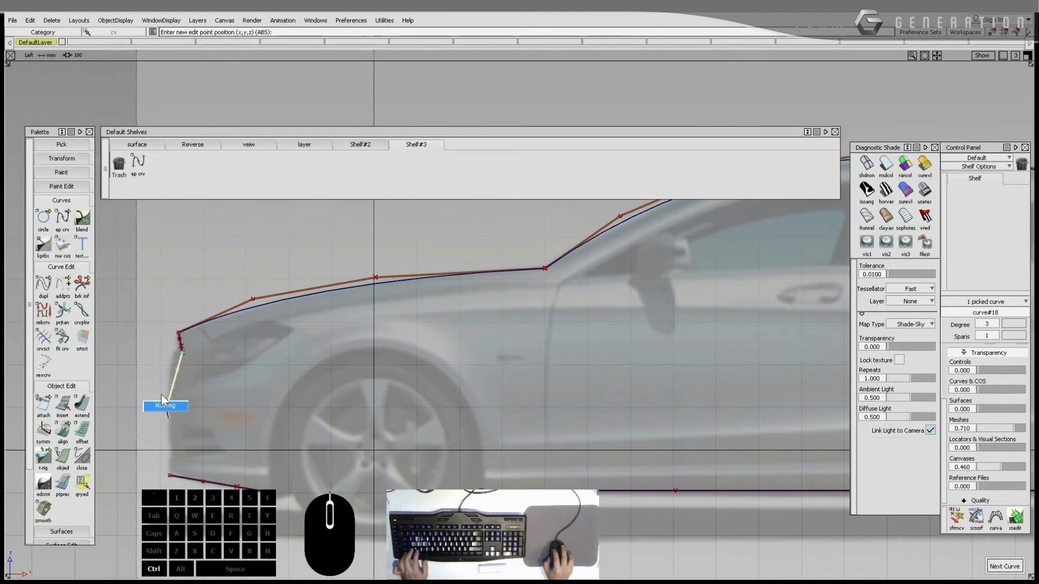
ctrl+shift+click(168, 449)
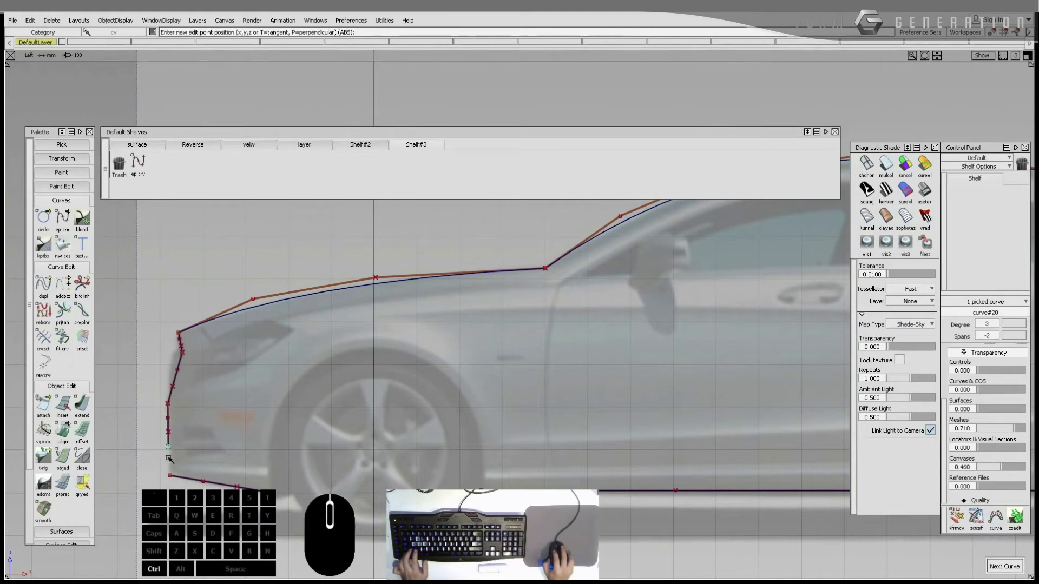
ctrl+click(169, 471)
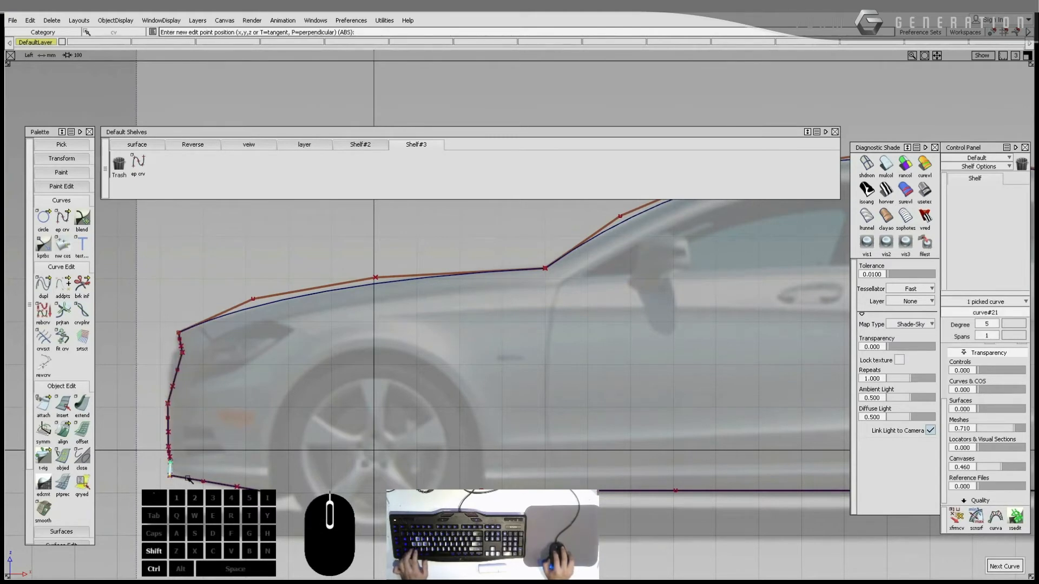
Step: Pick the trunk lid curve's control point nearest the tail corner and move it slightly down to follow the car's edge
alt+shift+middle_drag(286, 366, 564, 341)
scroll(431, 313, up, 5)
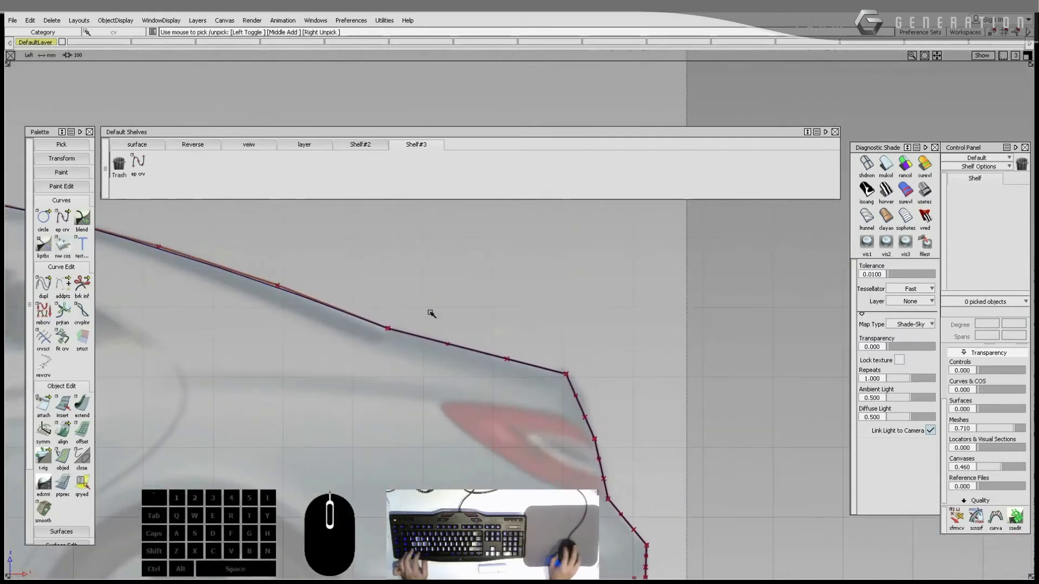
drag(461, 355, 518, 367)
click(495, 373)
drag(527, 339, 553, 360)
alt+shift+middle_drag(574, 379, 423, 300)
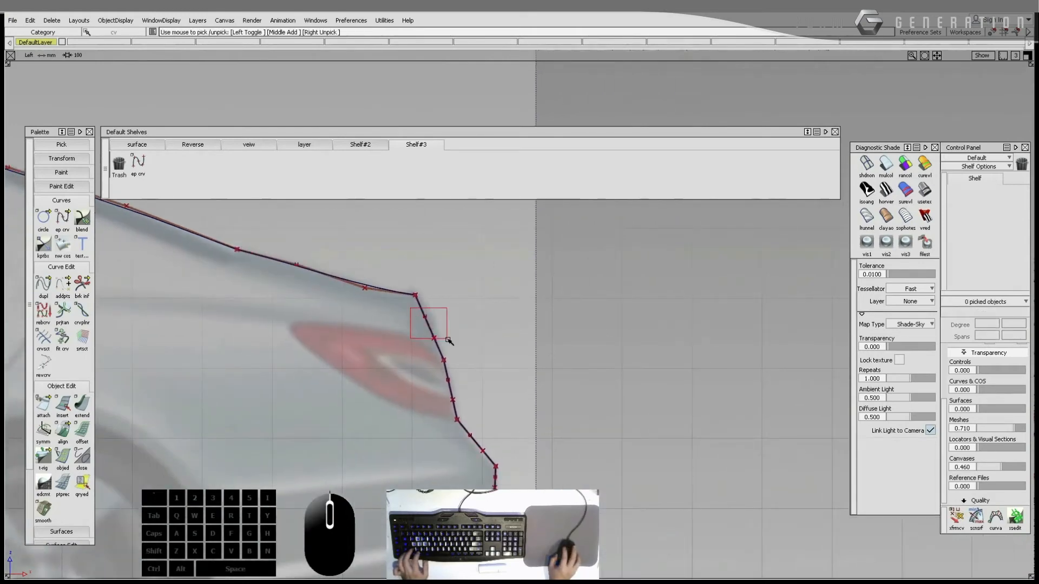
Step: Move the middle CVs of the rear profile curves beside the tail lamp onto the reference car's outline
drag(448, 340, 448, 340)
ctrl+drag(453, 340, 489, 371)
alt+shift+middle_drag(489, 371, 428, 239)
drag(394, 335, 439, 374)
drag(438, 373, 450, 354)
alt+shift+middle_drag(449, 355, 435, 350)
Step: Adjust the inner CVs of the rear bumper curves below the tail lamp to follow the reference image
drag(454, 391, 454, 391)
drag(454, 392, 462, 361)
alt+shift+middle_drag(462, 361, 449, 303)
click(427, 317)
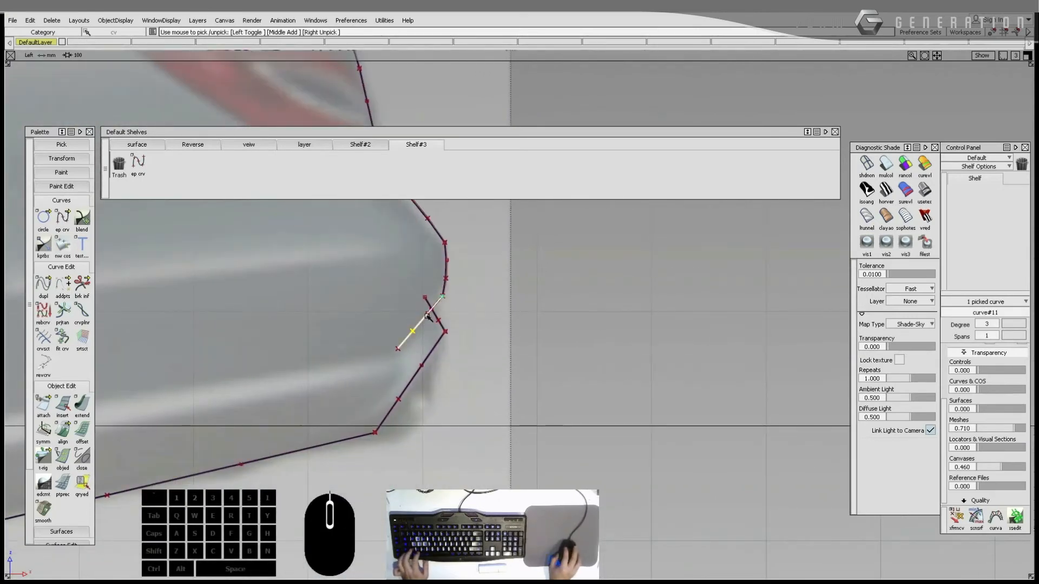
ctrl+shift+drag(472, 324, 472, 324)
alt+shift+middle_drag(472, 325, 475, 328)
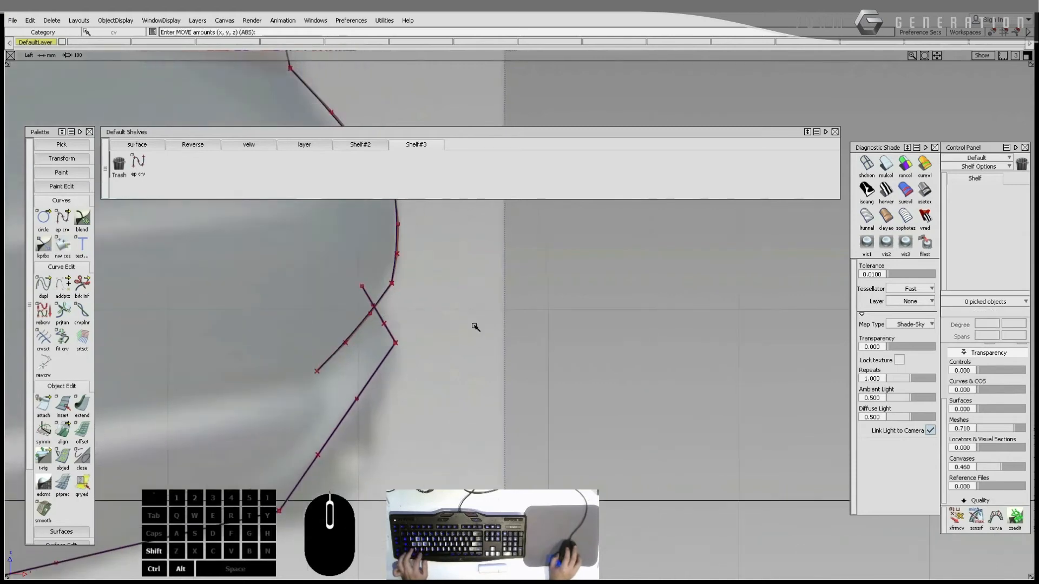
Step: Adjust the inner CVs of the short overlapping bumper curve and the lower rear bumper curve to fit the outline
click(374, 312)
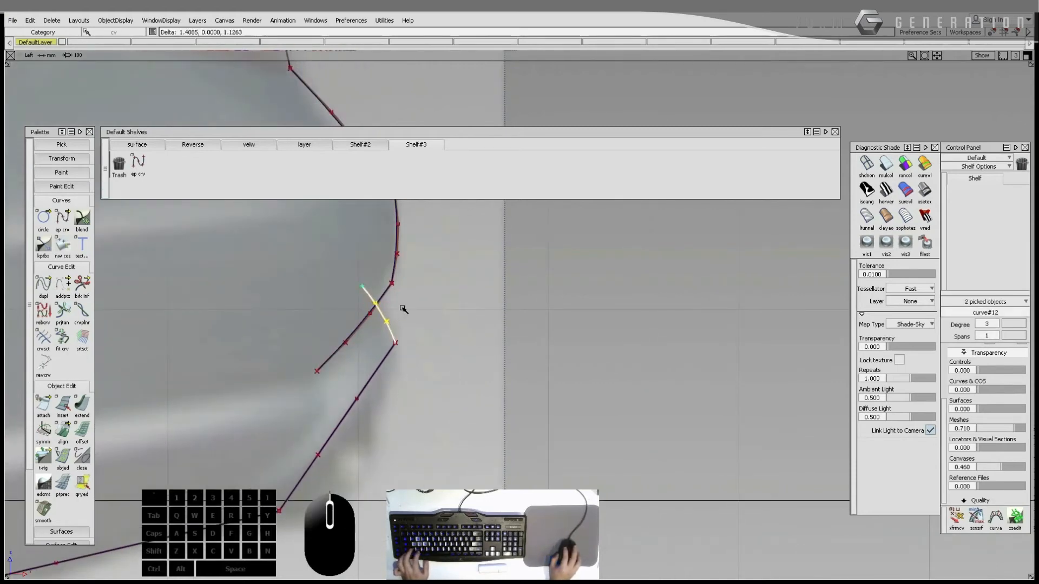
alt+shift+right_drag(413, 313, 392, 359)
ctrl+shift+click(392, 360)
click(359, 407)
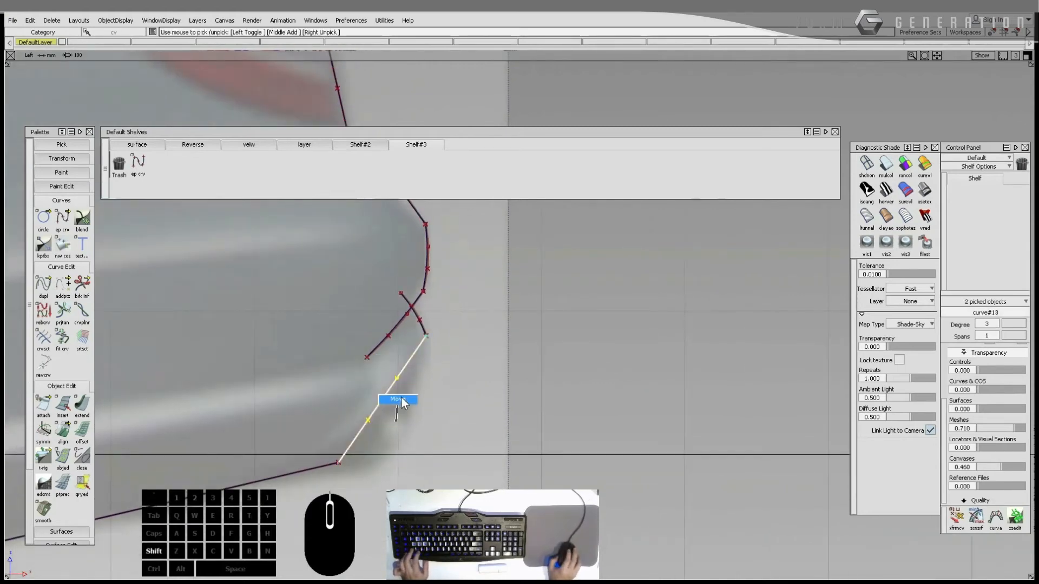
mouse_move(404, 402)
mouse_down()
mouse_move(420, 392)
mouse_move(404, 394)
mouse_up()
alt+shift+right_drag(420, 394, 385, 366)
ctrl+shift+drag(385, 367, 426, 365)
drag(348, 369, 438, 442)
mouse_move(377, 400)
mouse_down()
mouse_move(409, 379)
mouse_move(398, 362)
mouse_up()
alt+shift+right_drag(399, 362, 314, 352)
Step: Move the inner CVs of the car's middle front bumper curve to fit the reference outline
alt+shift+middle_drag(260, 355, 498, 366)
alt+shift+middle_drag(108, 347, 634, 378)
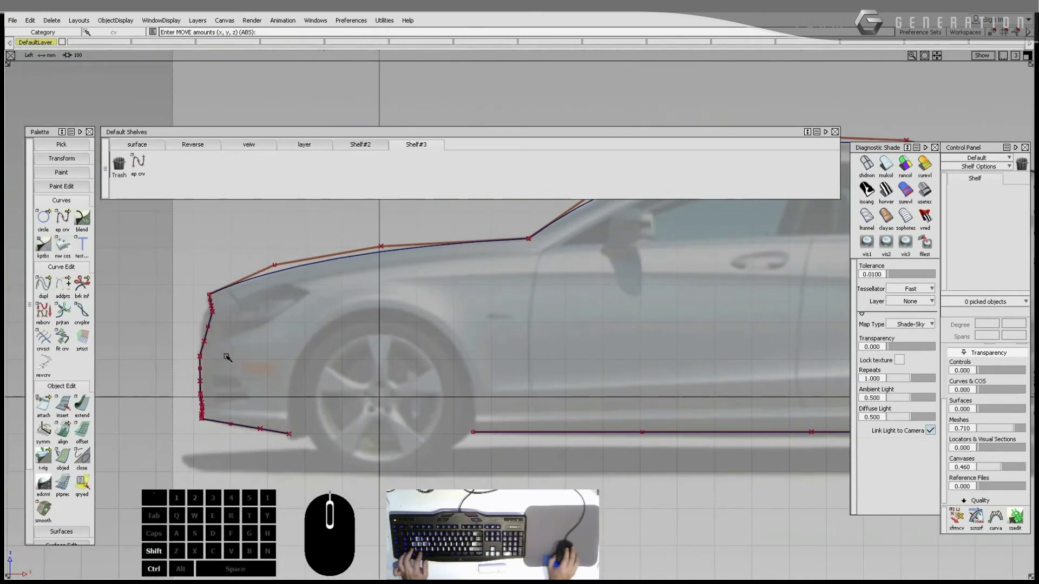
alt+shift+right_drag(228, 357, 375, 373)
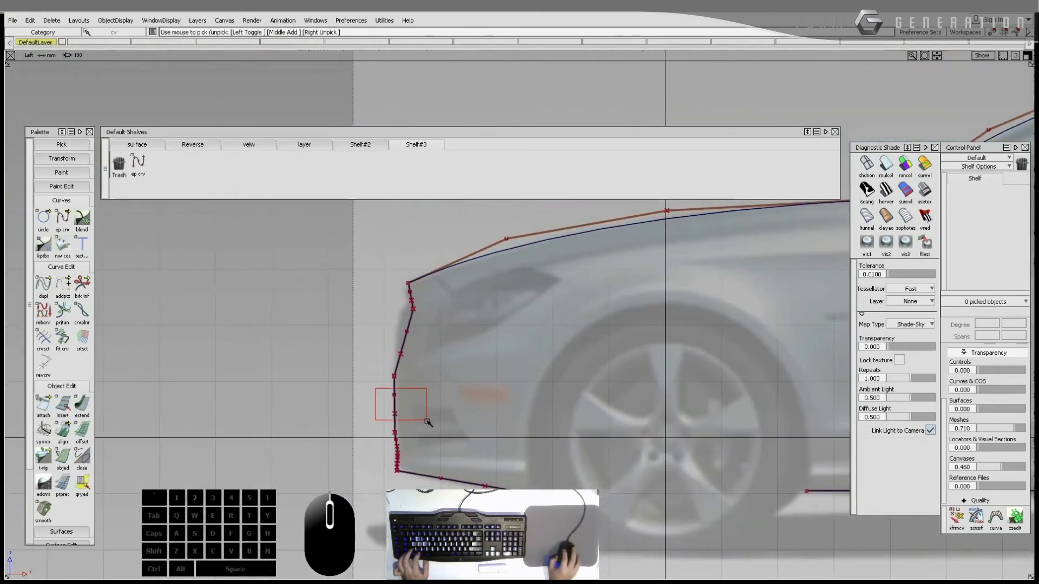
drag(427, 422, 429, 425)
ctrl+shift+right_drag(431, 398, 431, 386)
drag(432, 386, 444, 402)
Step: Adjust the CVs of the lowest front bumper curve to follow the reference outline
alt+shift+middle_drag(439, 415, 384, 382)
drag(373, 407, 441, 459)
ctrl+shift+right_drag(441, 443, 438, 421)
drag(435, 406, 432, 400)
Step: Hide the CVs of all the side profile curves
alt+shift+right_drag(271, 420, 238, 257)
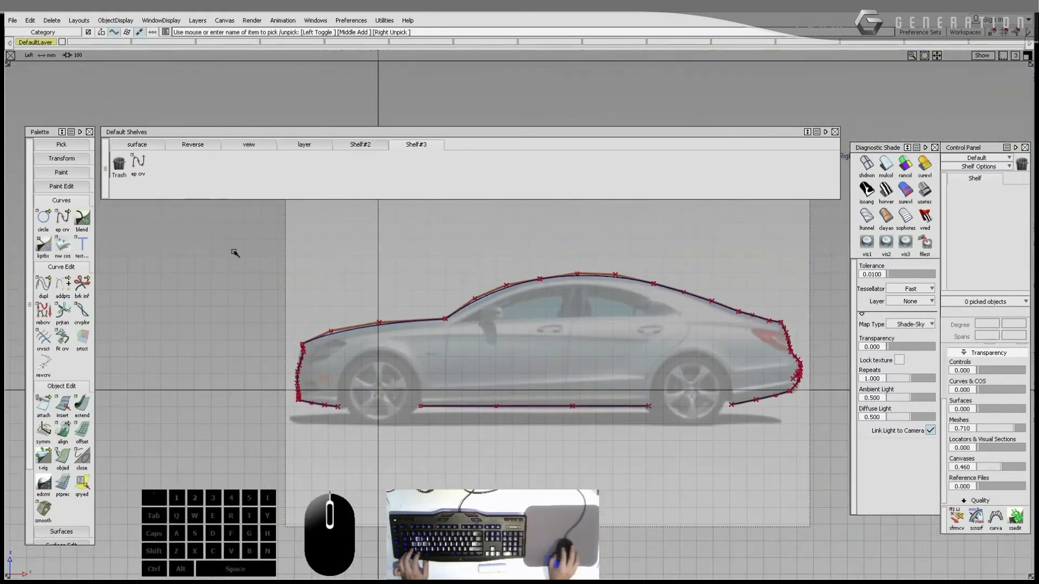
drag(227, 248, 806, 477)
ctrl+shift+middle_drag(721, 458, 697, 471)
ctrl+shift+drag(694, 468, 692, 452)
Step: Show the CVs of the windshield, roof and rear window curves and clear the selection
alt+shift+middle_drag(638, 358, 528, 391)
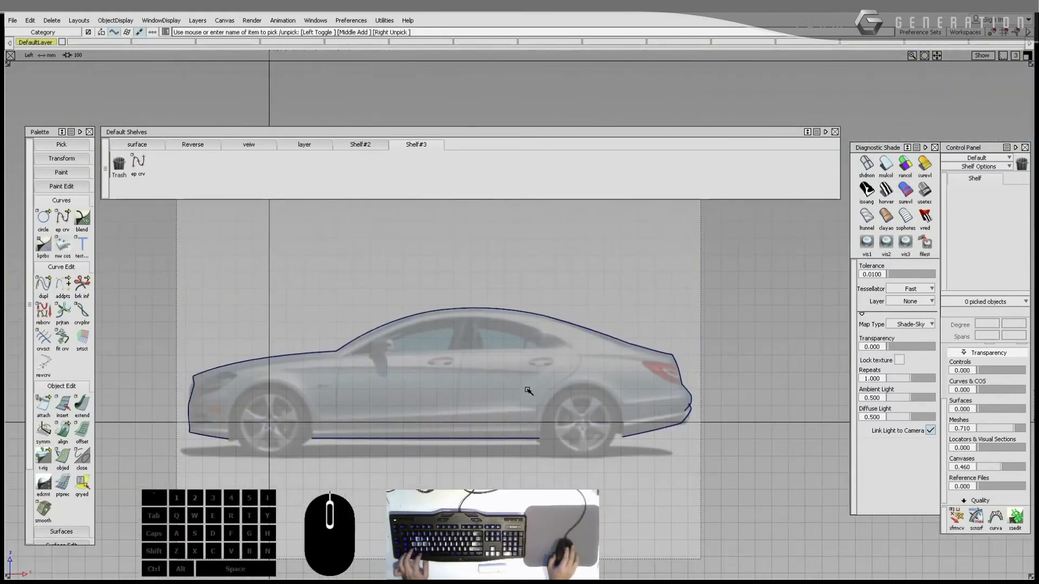
alt+shift+right_drag(529, 391, 335, 384)
mouse_move(336, 384)
alt+shift+middle_down()
mouse_move(271, 420)
mouse_move(319, 425)
alt+shift+middle_up()
ctrl+shift+drag(423, 347, 463, 378)
click(431, 363)
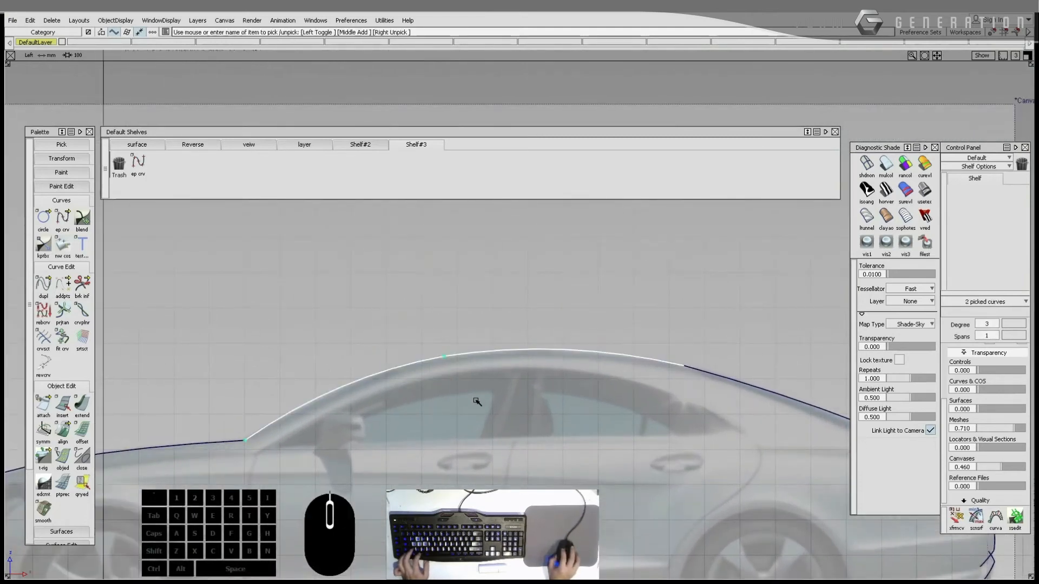
ctrl+shift+drag(686, 344, 718, 374)
click(720, 377)
alt+shift+middle_drag(694, 450, 580, 420)
ctrl+shift+middle_drag(580, 420, 567, 376)
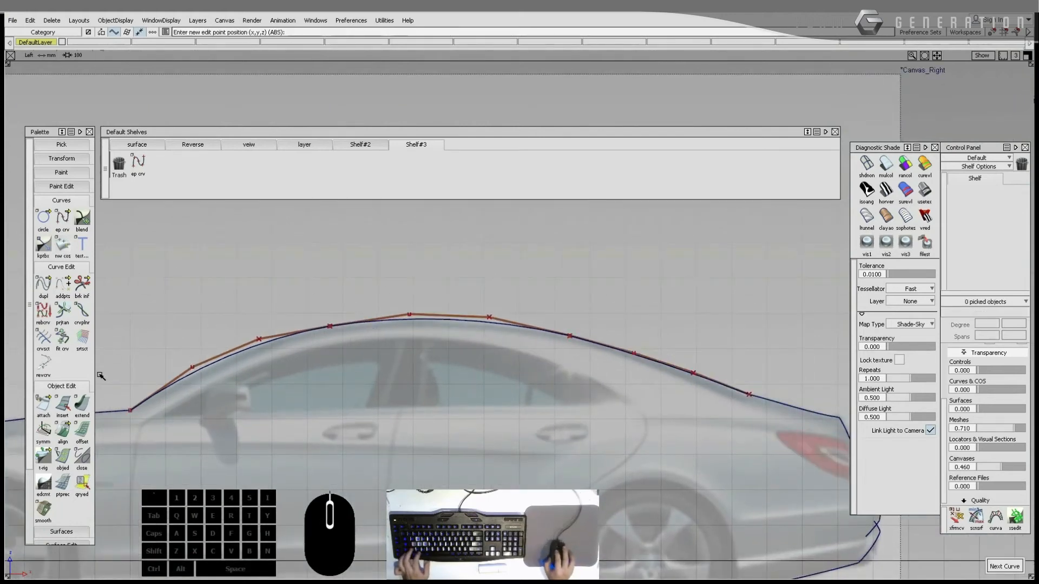
Step: Align the roof curve to the windshield curve with G2 continuity
double_click(67, 437)
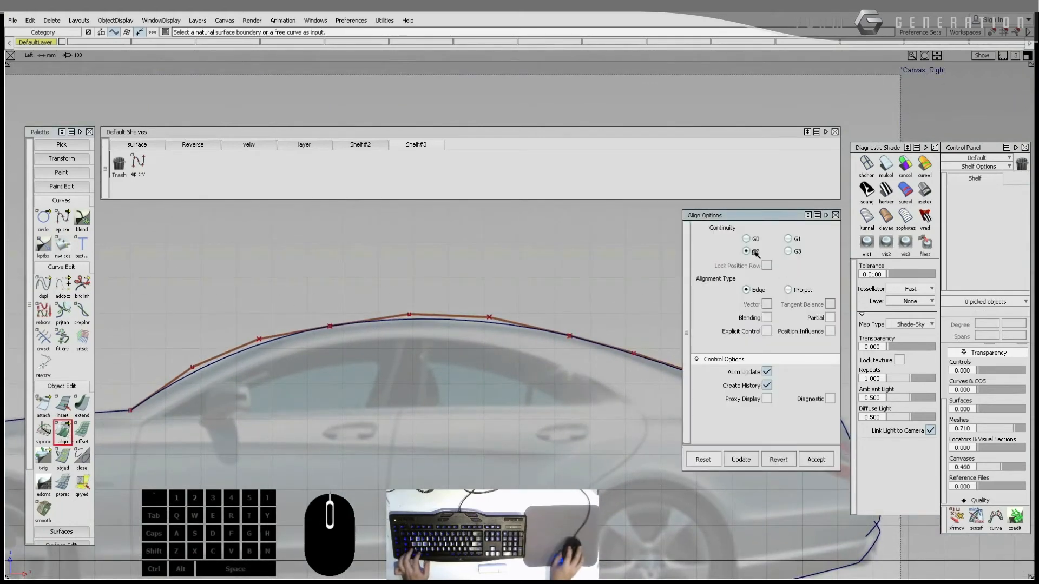
click(358, 324)
click(321, 330)
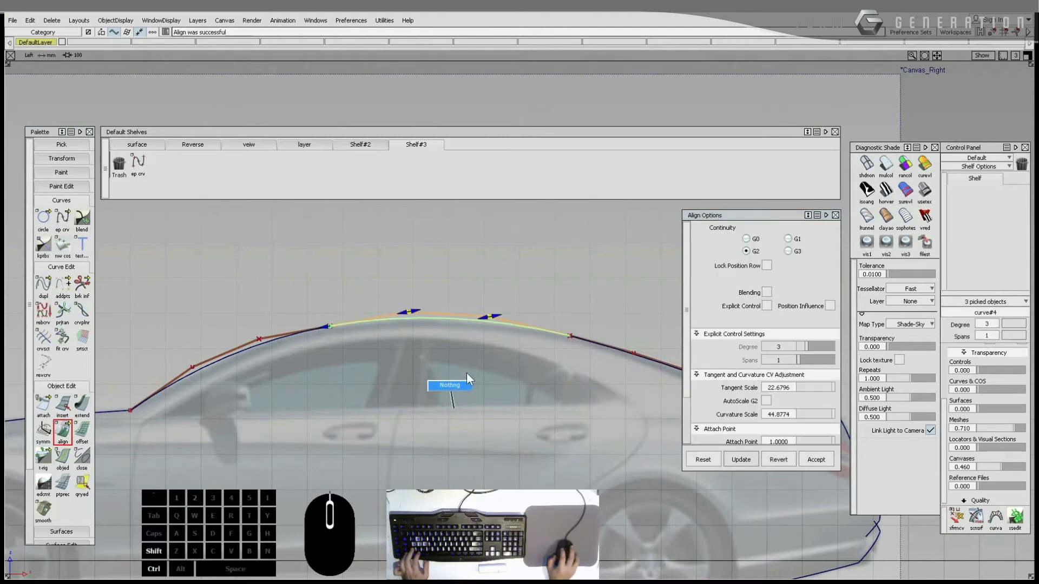
ctrl+shift+drag(453, 408, 466, 373)
Step: Align the rear window curve to the roof curve with G2 continuity
alt+shift+middle_drag(608, 343, 427, 324)
click(415, 323)
click(378, 316)
ctrl+shift+drag(485, 413, 476, 377)
Step: Move the roof curve's rear end CV, where it meets the rear window curve, onto the reference roofline
alt+shift+right_drag(452, 378, 359, 359)
ctrl+shift+drag(360, 359, 393, 355)
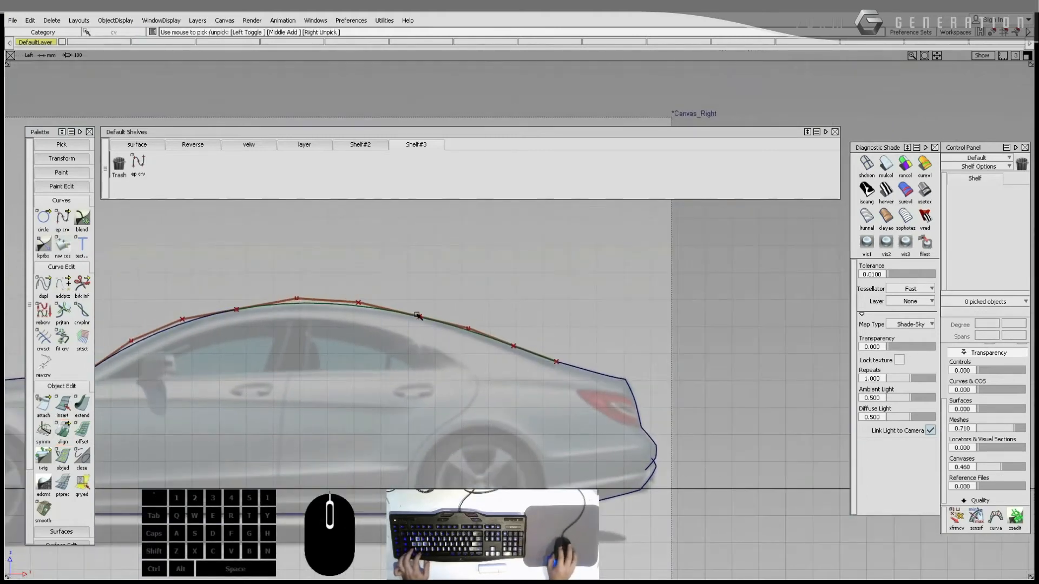
click(418, 316)
click(432, 335)
alt+shift+right_drag(407, 355, 456, 380)
ctrl+shift+right_drag(456, 380, 393, 387)
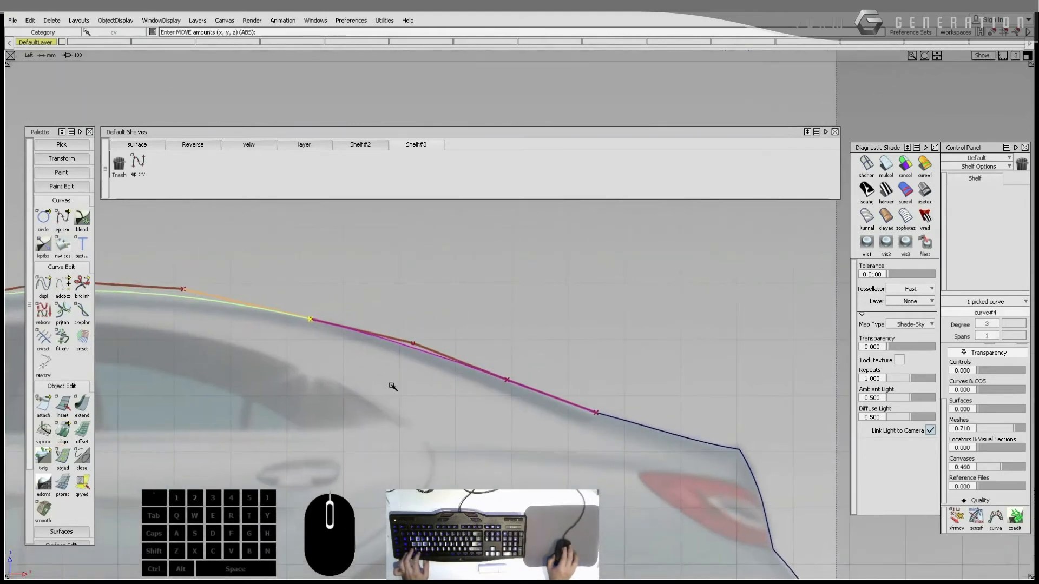
mouse_move(393, 387)
mouse_down()
mouse_move(366, 384)
mouse_move(369, 373)
mouse_up()
Step: Move the roof curve's inner CV nearest the rear window to fit the reference roofline
alt+shift+right_drag(368, 375, 343, 368)
alt+shift+middle_drag(343, 369, 442, 369)
ctrl+shift+drag(359, 325, 418, 321)
drag(315, 278, 343, 306)
alt+shift+right_drag(372, 352, 317, 373)
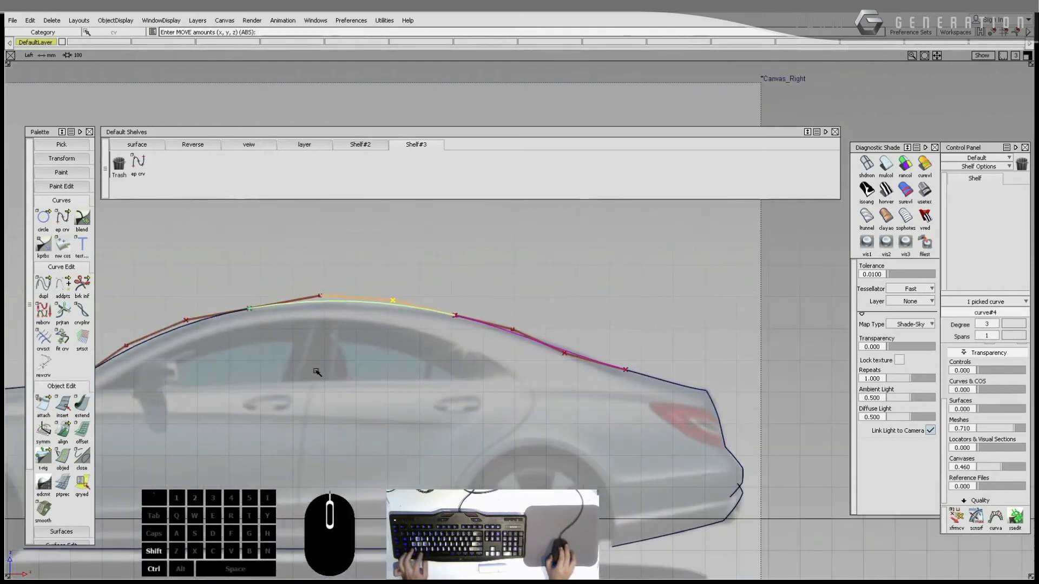
Step: Try to reshape the windshield curve by moving its inner CV nearest the roof
alt+shift+middle_drag(361, 361, 440, 356)
ctrl+shift+drag(316, 322, 314, 307)
drag(252, 301, 279, 330)
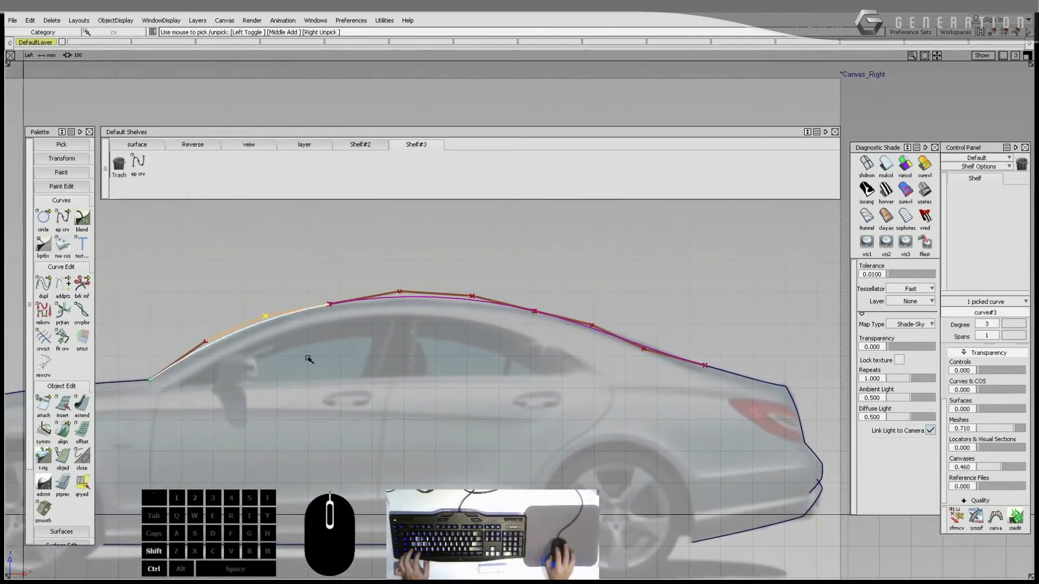
right_drag(304, 336, 306, 338)
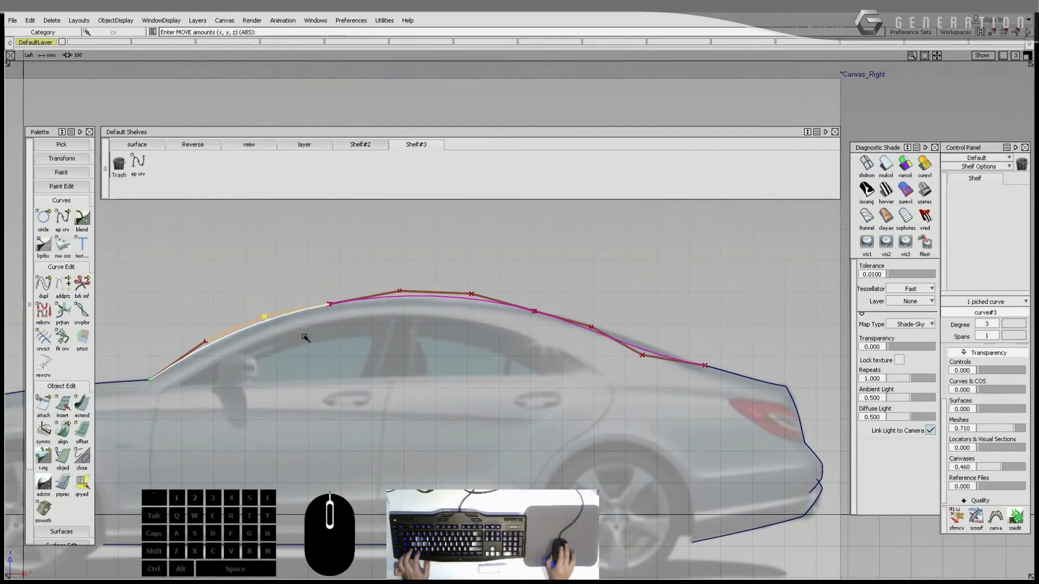
middle_drag(304, 338, 296, 339)
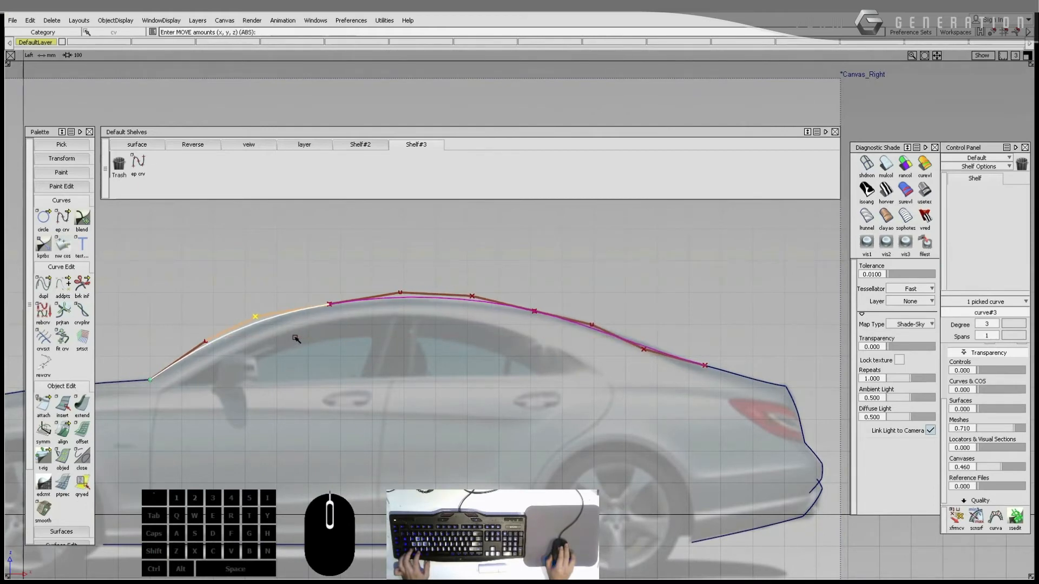
Step: Undo the last moves of the windshield curve's inner CV
key(ctrl+z)
key(ctrl+z)
key(ctrl+z)
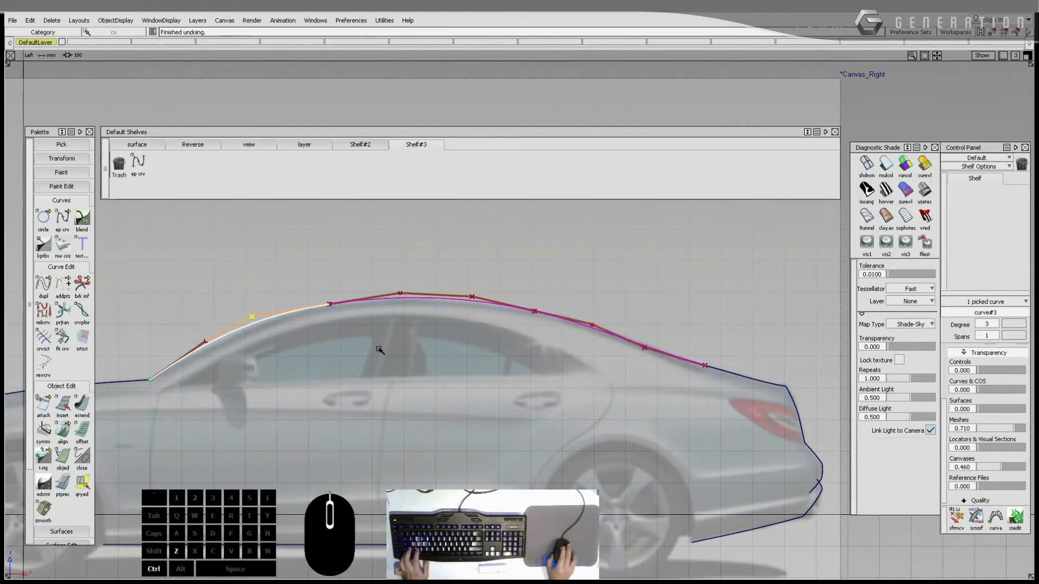
key(ctrl+z)
key(ctrl+z)
key(ctrl+z)
key(ctrl+z)
key(ctrl+z)
key(ctrl+z)
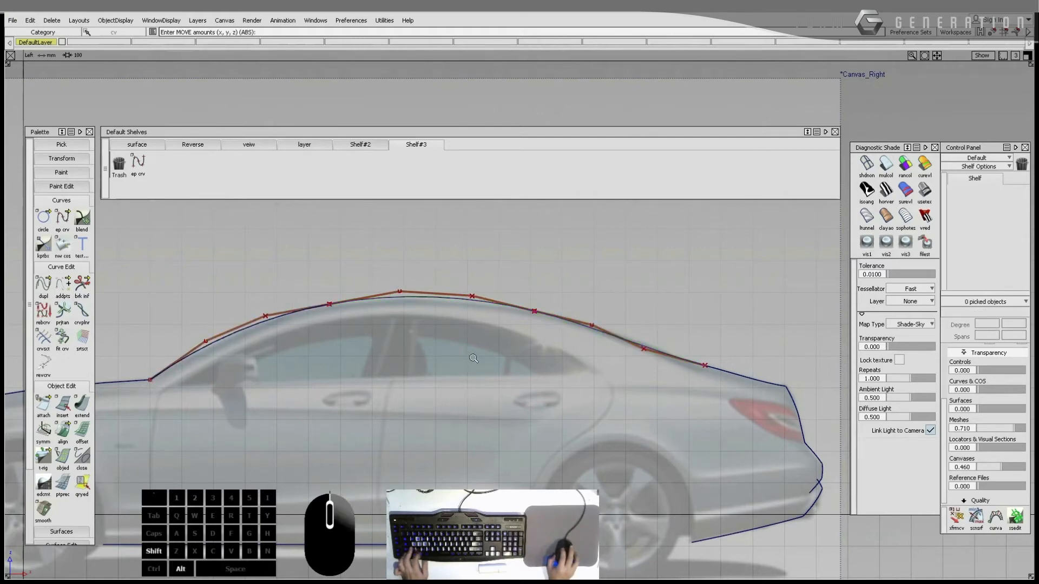
Step: Delete the construction history of the windshield, roof and rear window curves
alt+shift+right_drag(474, 359, 381, 300)
drag(285, 253, 543, 364)
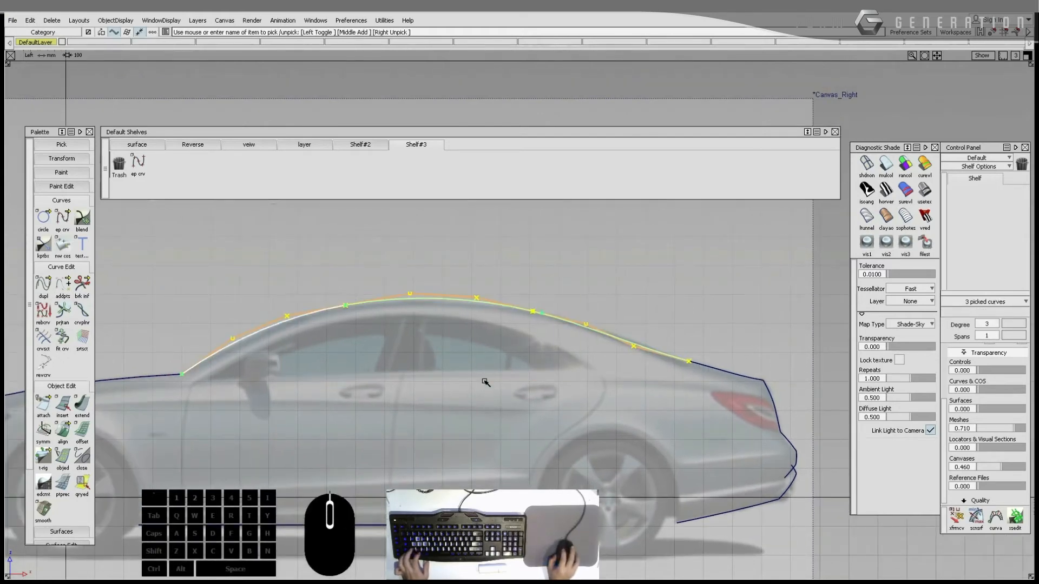
key(shift+d)
key(Return)
ctrl+shift+drag(483, 381, 483, 402)
Step: Align the windshield curve to the roof curve with G2 continuity
alt+shift+right_drag(482, 401, 456, 359)
alt+shift+middle_drag(457, 359, 456, 342)
ctrl+shift+middle_drag(359, 278, 360, 291)
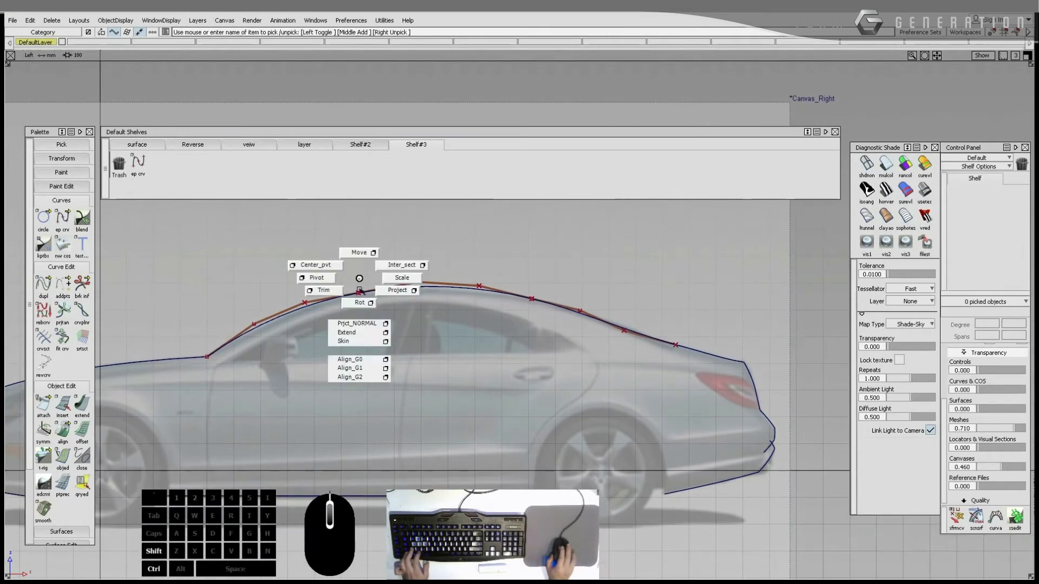
ctrl+shift+middle_drag(368, 377, 369, 378)
click(345, 296)
click(368, 291)
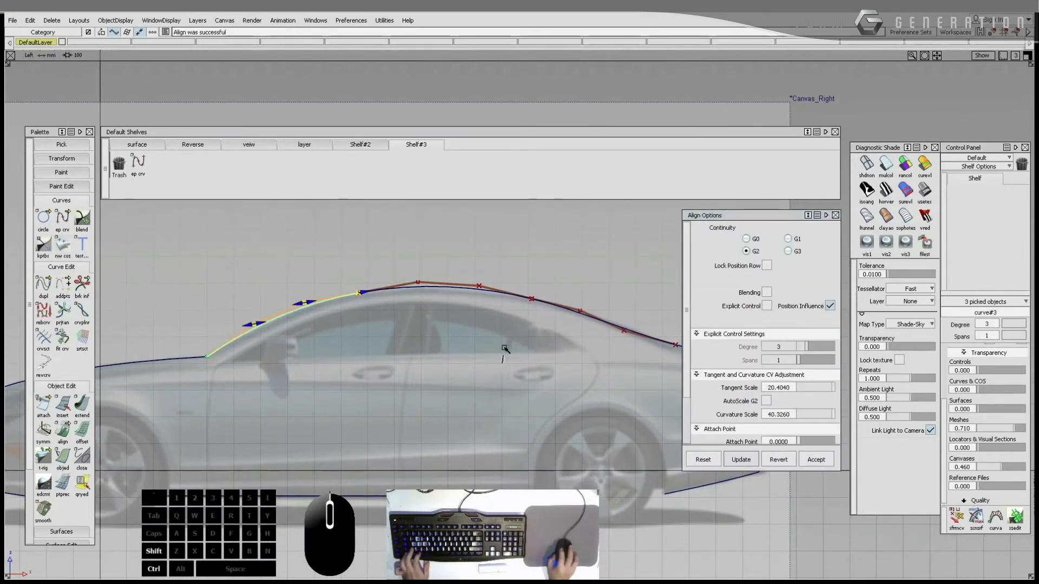
ctrl+shift+drag(503, 350, 503, 369)
Step: Align the rear window curve to the roof curve with G2 continuity, keeping the roof as reference
click(569, 312)
click(525, 297)
ctrl+shift+middle_drag(508, 306, 507, 327)
Step: Move the roof curve's front end CV, where it meets the windshield curve, to fit the reference roofline
alt+shift+right_drag(372, 304, 286, 304)
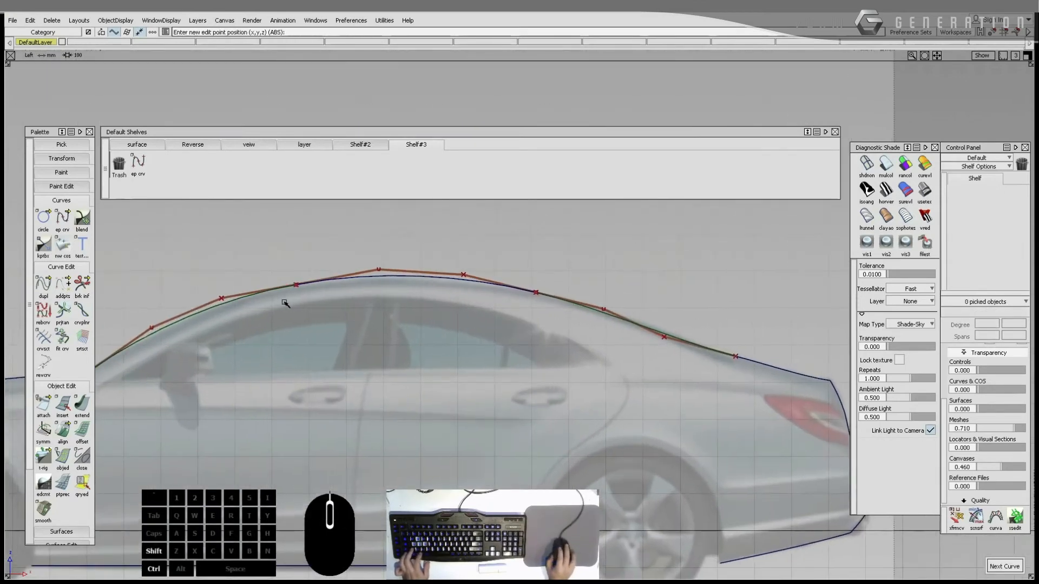
ctrl+shift+drag(285, 303, 298, 291)
click(311, 292)
alt+shift+right_drag(303, 322, 292, 323)
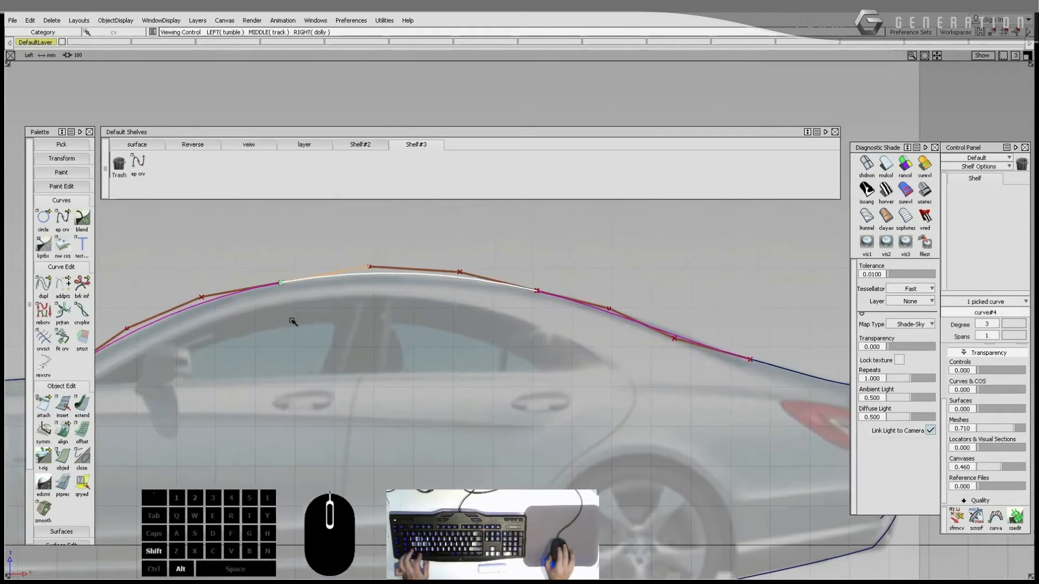
alt+shift+middle_drag(293, 323, 399, 332)
ctrl+shift+middle_drag(399, 333, 398, 344)
drag(384, 336, 391, 373)
Step: Shift one of the roof curve's inner CVs horizontally to refine the roofline
alt+shift+middle_drag(528, 344, 363, 342)
ctrl+shift+drag(374, 314, 485, 307)
drag(319, 263, 373, 302)
ctrl+shift+middle_drag(374, 303, 369, 320)
middle_drag(360, 320, 354, 320)
ctrl+shift+drag(355, 328, 354, 347)
Step: Pick the roof curve's start CV (curve#4.u0) at the windshield junction and adjust its position
ctrl+shift+drag(315, 309, 363, 305)
alt+shift+middle_drag(292, 326, 437, 336)
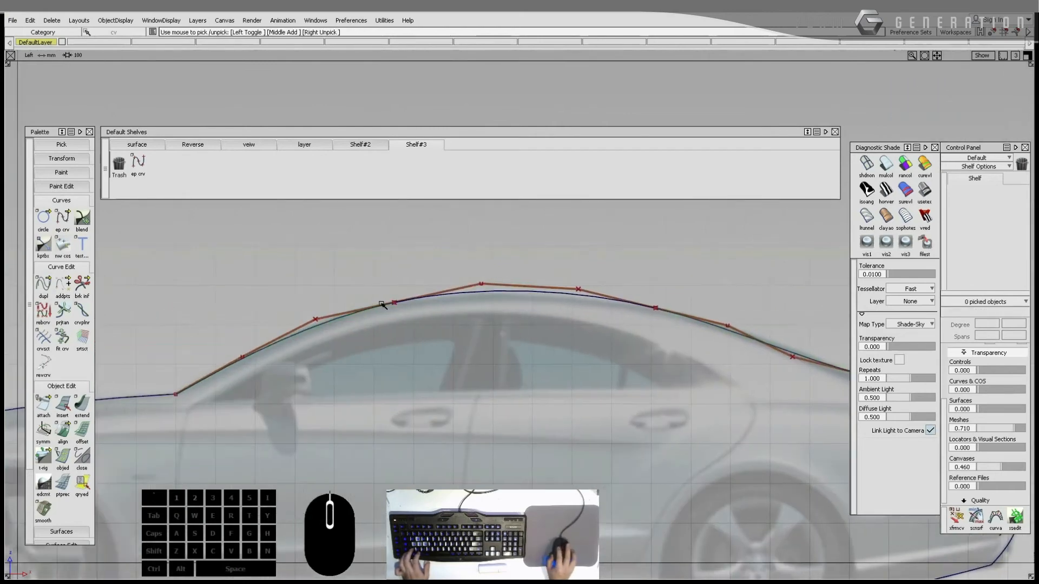
ctrl+shift+click(396, 307)
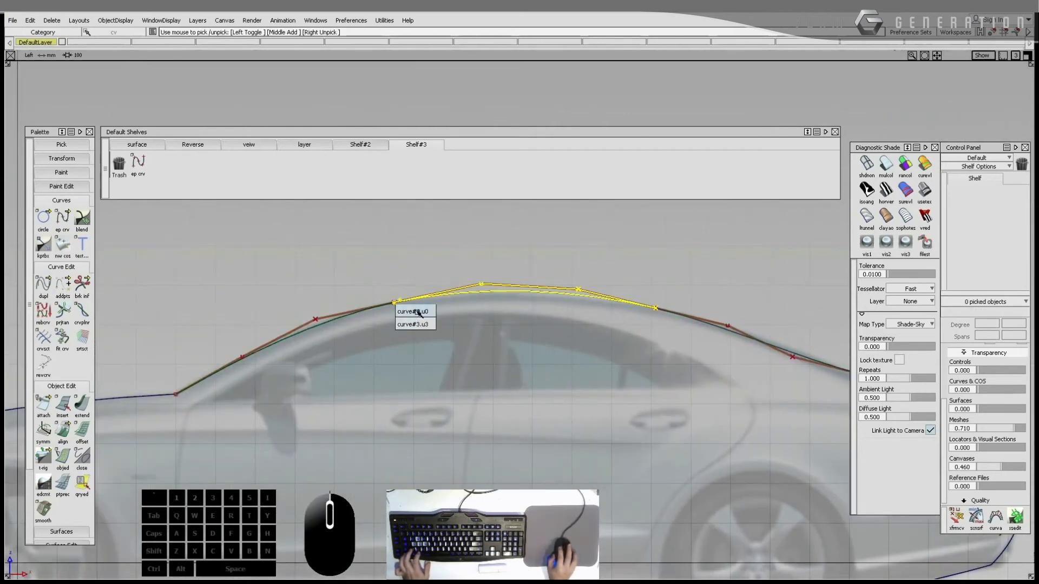
click(414, 309)
ctrl+shift+drag(423, 345, 424, 364)
Step: Adjust the height of the roof curve's rear end CV at the rear window junction
alt+shift+middle_drag(485, 356, 310, 361)
ctrl+shift+drag(533, 329, 598, 326)
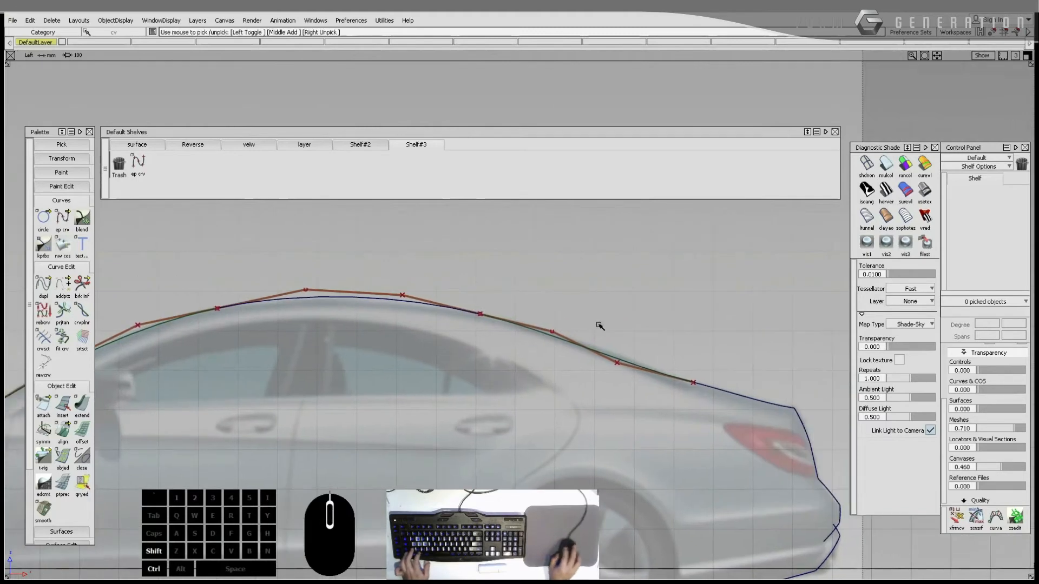
click(495, 334)
ctrl+shift+drag(431, 284, 388, 310)
right_drag(432, 332, 437, 337)
ctrl+shift+drag(441, 338, 442, 357)
alt+shift+right_drag(447, 355, 385, 330)
alt+shift+middle_drag(386, 331, 420, 320)
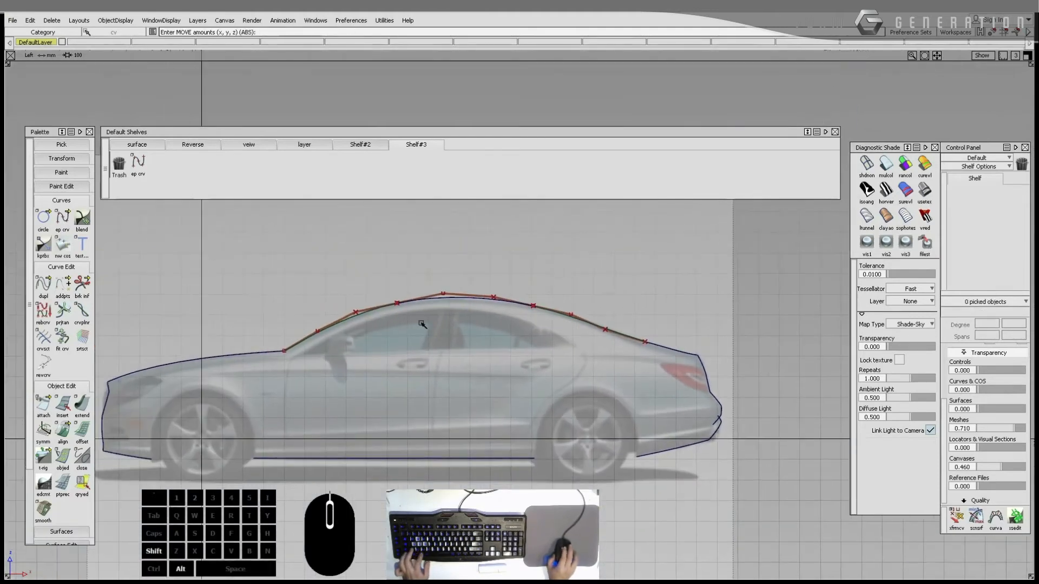
Step: Hide the CVs of the windshield, roof and rear window curves
ctrl+shift+drag(418, 315, 379, 299)
drag(315, 255, 605, 396)
alt+shift+right_drag(605, 396, 553, 375)
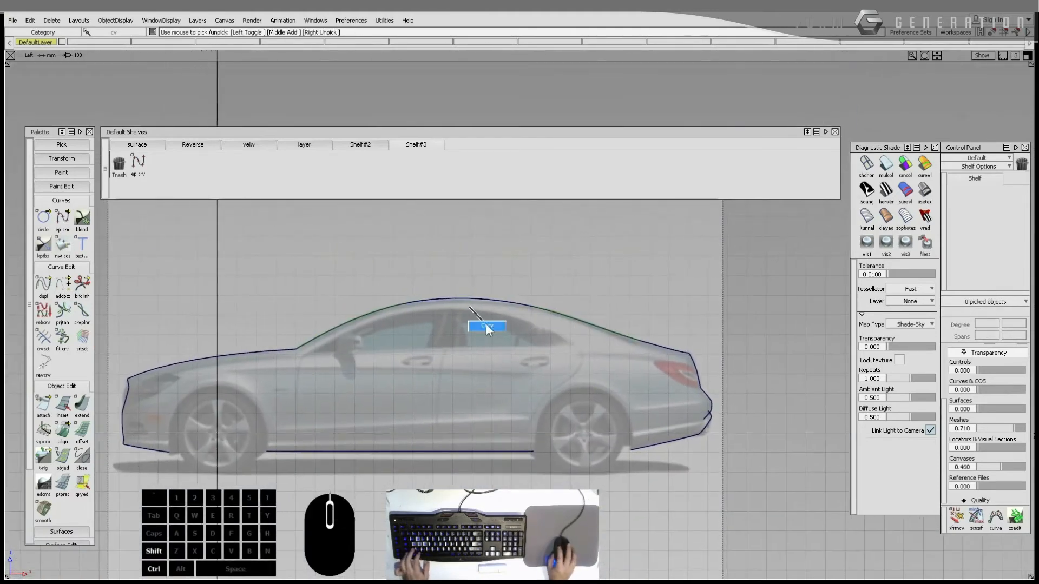
Step: Show the CVs of the roof curve and shift its front inner CV horizontally
click(468, 299)
alt+shift+right_drag(441, 352, 470, 347)
ctrl+shift+drag(464, 307, 425, 293)
click(427, 292)
middle_drag(456, 329, 434, 337)
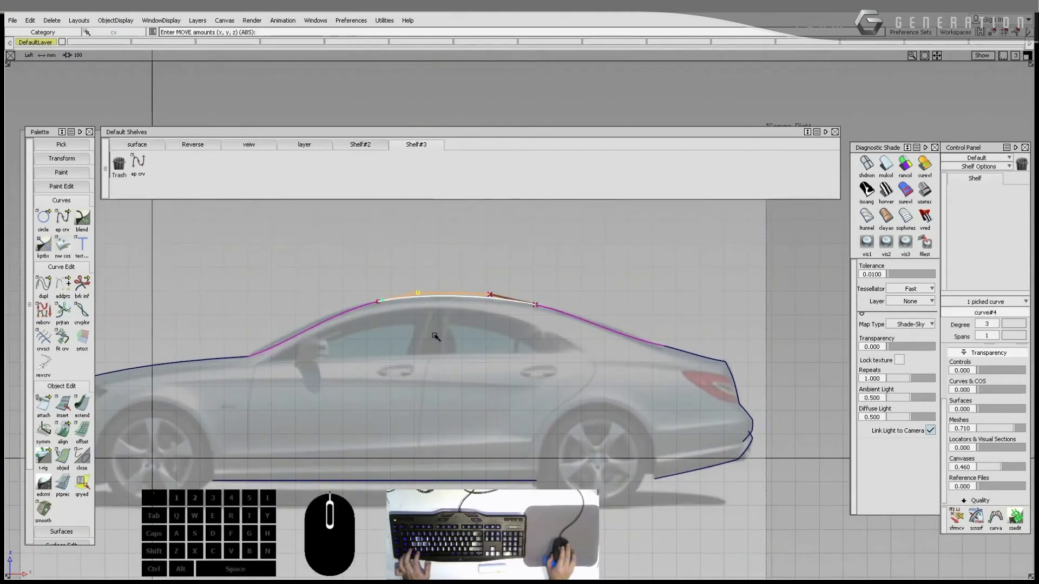
Step: Move the windshield curve slightly to fit the reference outline and clear the selection
ctrl+shift+drag(479, 287, 347, 340)
click(338, 336)
drag(347, 339, 350, 334)
drag(351, 334, 352, 335)
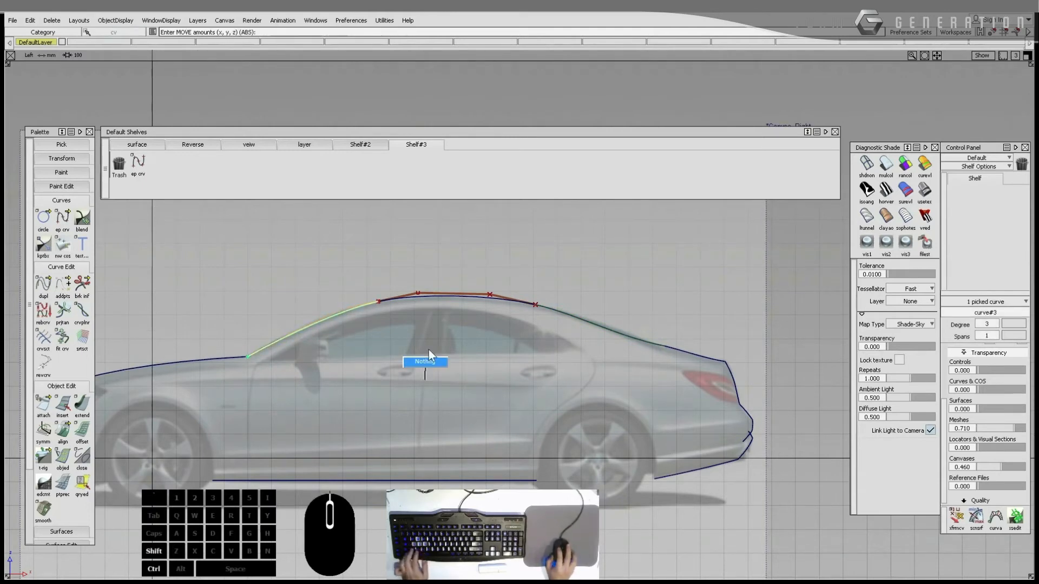
ctrl+shift+drag(429, 349, 429, 350)
Step: Pick the rear window curve and show its CVs
alt+shift+middle_drag(515, 364, 599, 379)
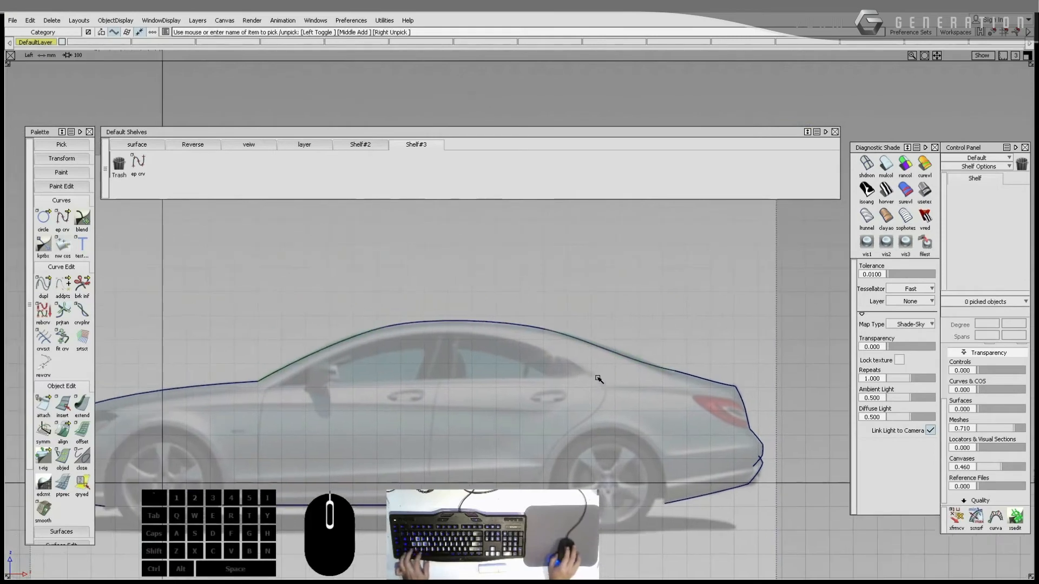
alt+shift+right_drag(503, 347, 385, 297)
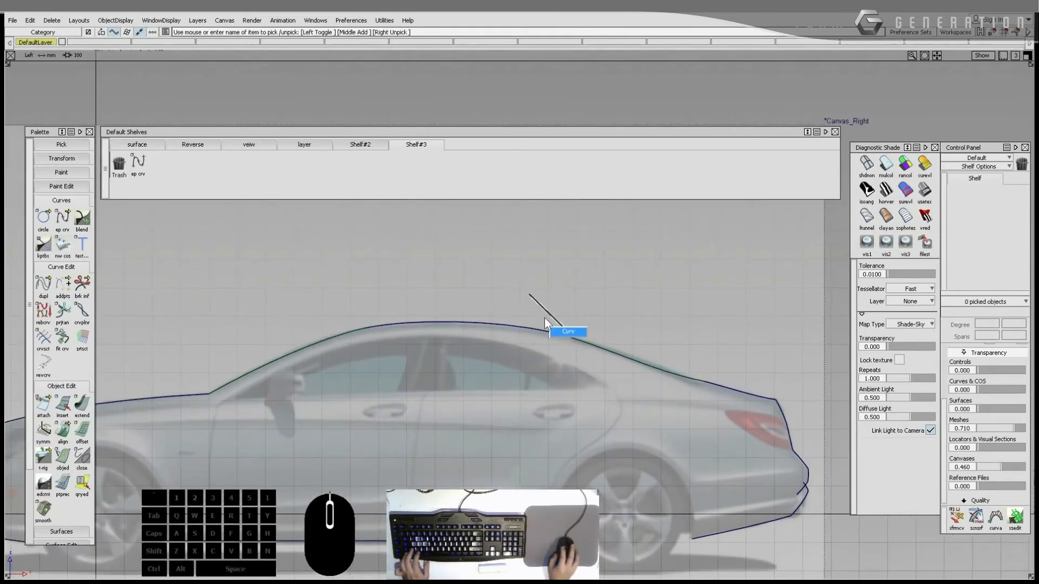
alt+shift+middle_drag(578, 344, 463, 358)
drag(525, 360, 527, 374)
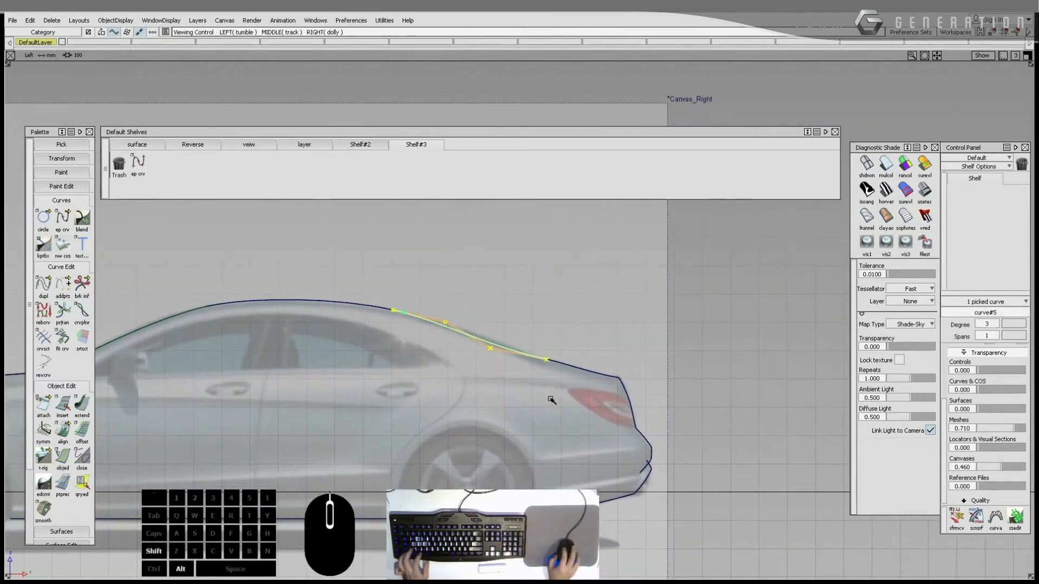
Step: Show the roof curve's CVs and shift its rear inner CV horizontally so the aligned rear window curve follows the reference outline
alt+shift+right_drag(552, 401, 589, 398)
ctrl+shift+drag(589, 398, 601, 420)
ctrl+shift+drag(226, 290, 239, 327)
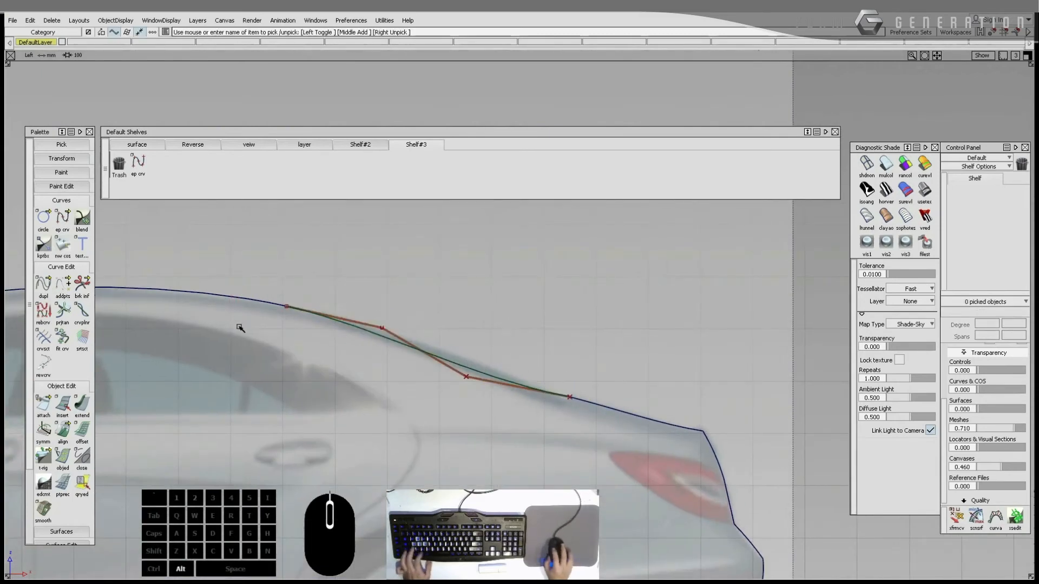
click(193, 287)
ctrl+shift+drag(194, 286, 261, 366)
click(186, 283)
mouse_move(225, 334)
middle_down()
mouse_move(214, 333)
mouse_move(232, 337)
middle_up()
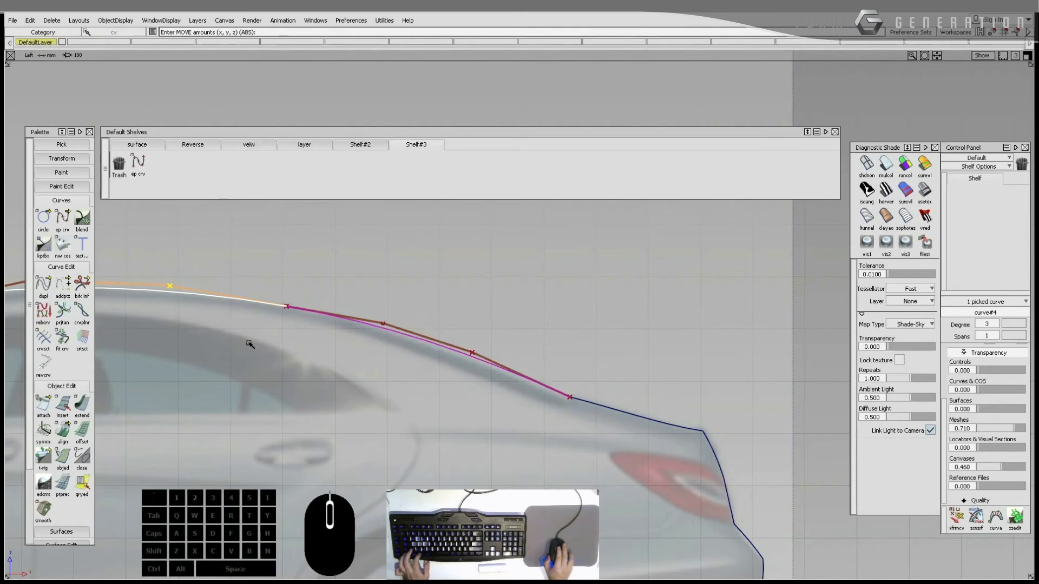
Step: Hide the CVs of the roof and rear window curves and clear the selection
ctrl+shift+drag(293, 368, 291, 337)
alt+shift+right_drag(291, 336, 219, 340)
alt+shift+middle_drag(219, 340, 282, 347)
ctrl+shift+drag(283, 303, 287, 338)
drag(289, 267, 594, 398)
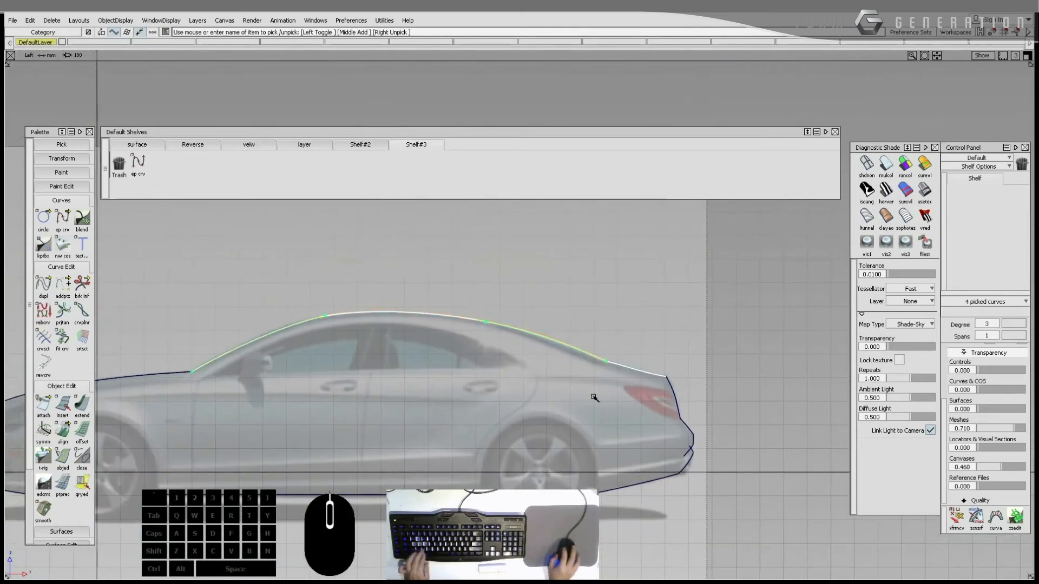
click(509, 378)
Step: Duplicate the windshield and roof curves and move the copies about 49.4 mm straight down to the side window's upper edge
alt+shift+right_drag(246, 342, 278, 340)
alt+shift+middle_drag(278, 339, 380, 325)
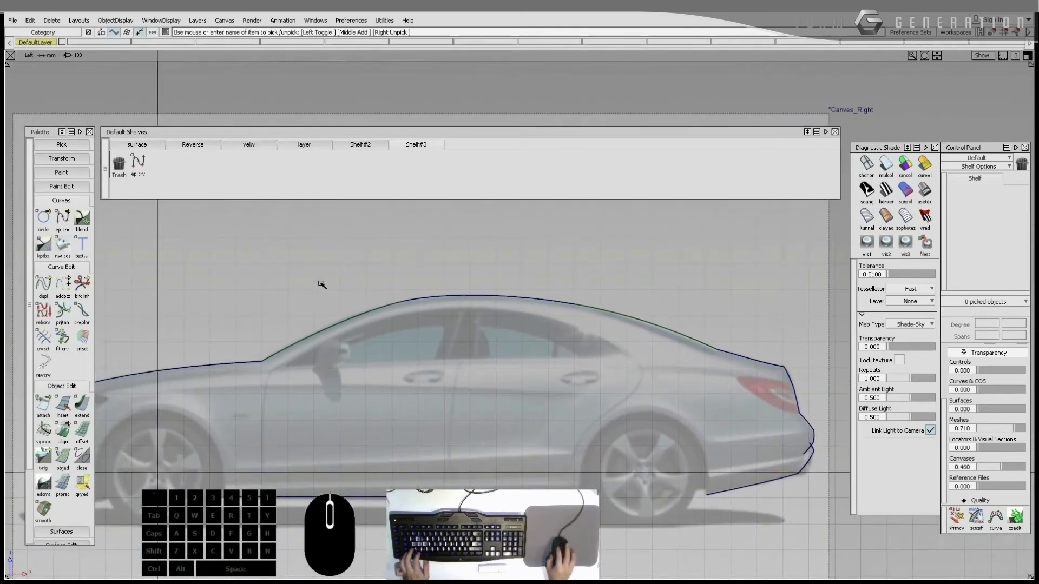
drag(320, 280, 566, 346)
drag(502, 350, 502, 352)
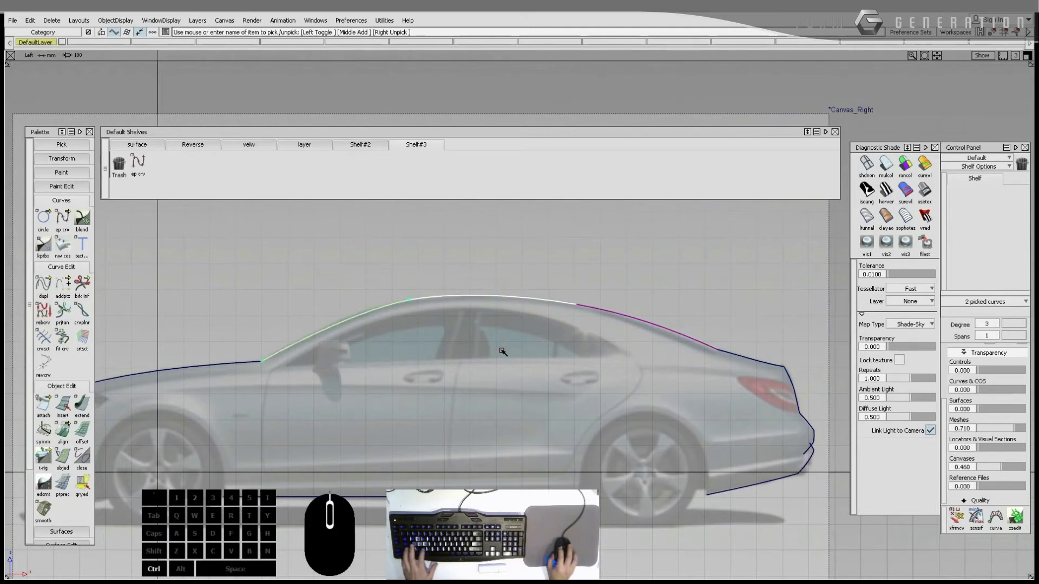
key(ctrl+v)
right_drag(474, 347, 481, 361)
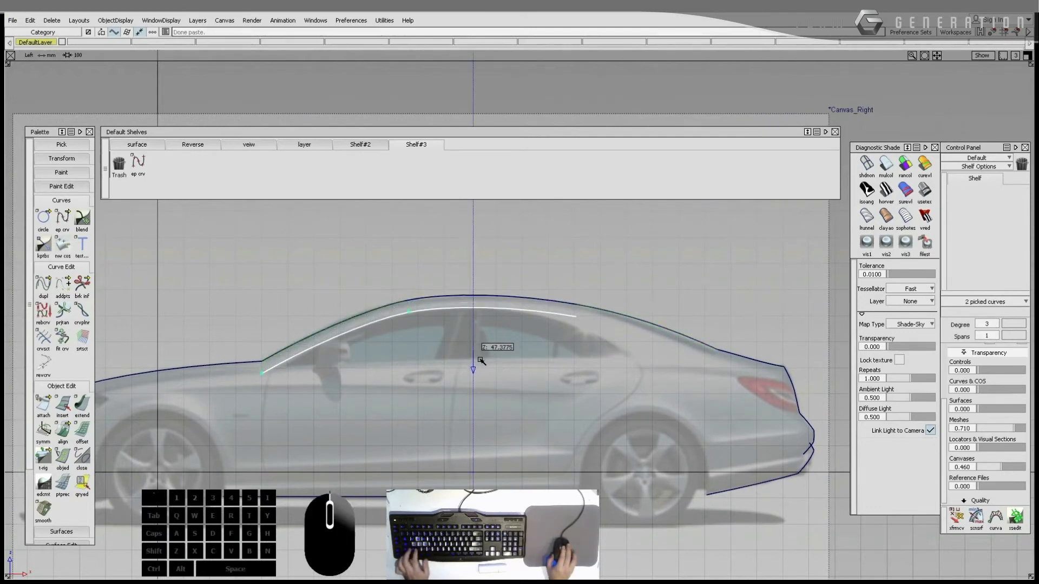
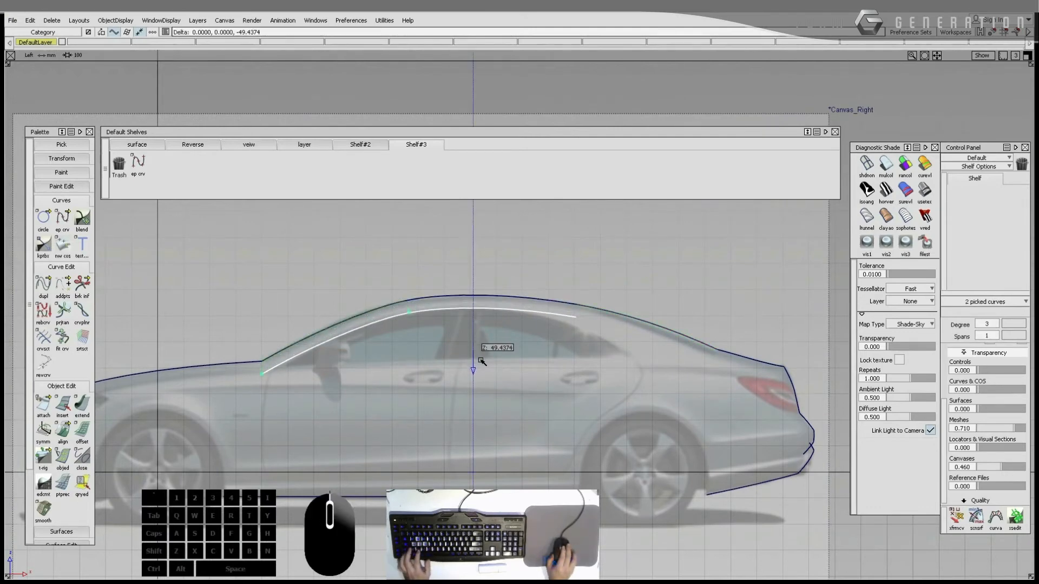
Step: Reshape the copied roof curve with its CVs so it follows the side window's upper edge down to the rear corner
ctrl+shift+drag(493, 339, 507, 385)
ctrl+shift+drag(287, 334, 301, 348)
click(302, 352)
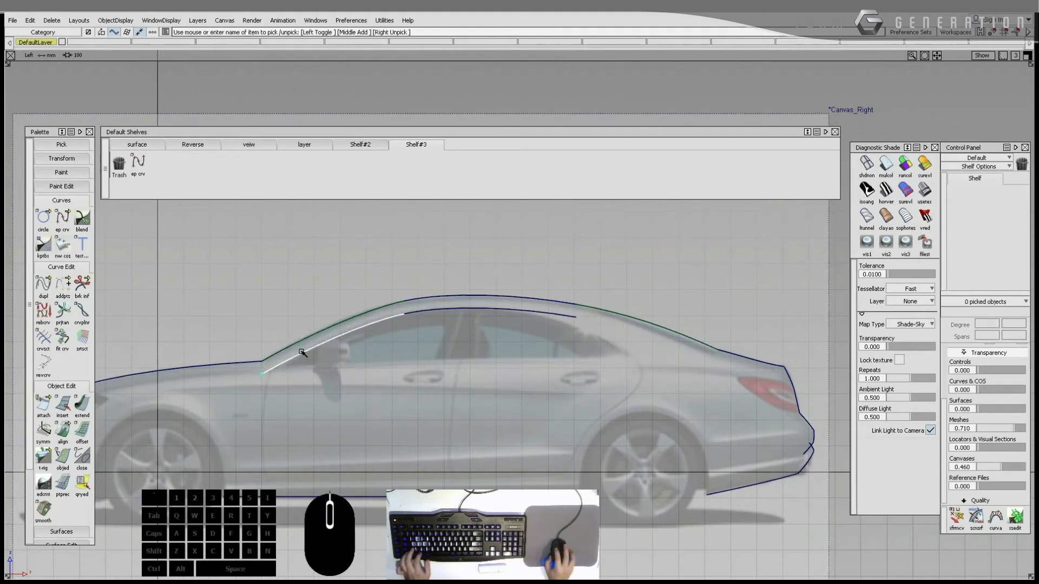
ctrl+shift+drag(506, 341, 508, 387)
ctrl+shift+drag(543, 286, 566, 307)
click(574, 320)
drag(566, 307, 594, 332)
ctrl+shift+middle_drag(594, 332, 615, 336)
drag(615, 336, 587, 307)
drag(505, 294, 551, 347)
ctrl+shift+middle_drag(552, 348, 560, 319)
mouse_move(558, 298)
mouse_down()
mouse_move(581, 292)
mouse_move(561, 288)
mouse_up()
ctrl+shift+middle_drag(390, 275, 392, 373)
Step: Align the copied windshield curve to the front end of the copied roof curve
click(826, 216)
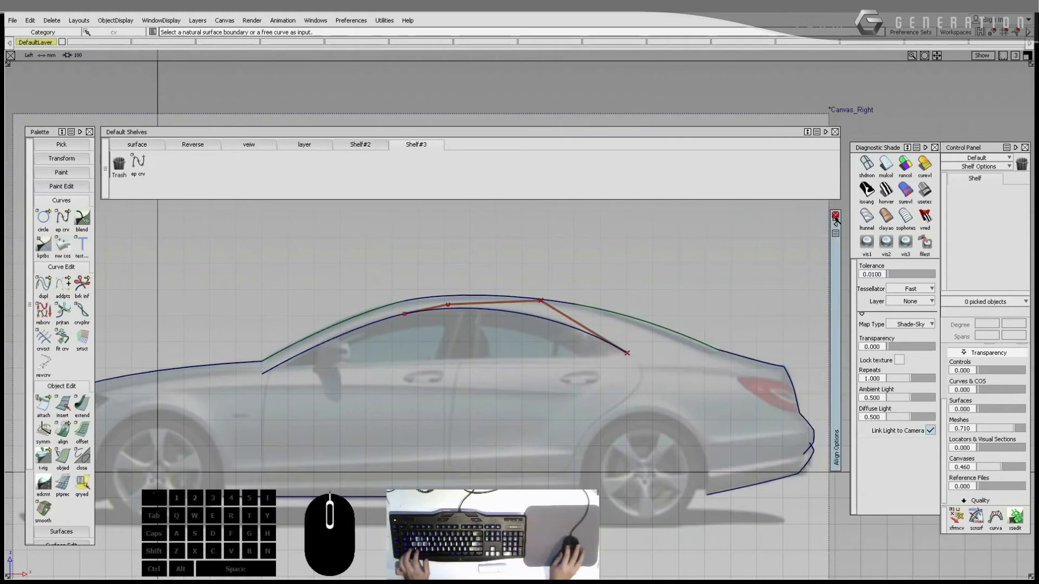
click(66, 439)
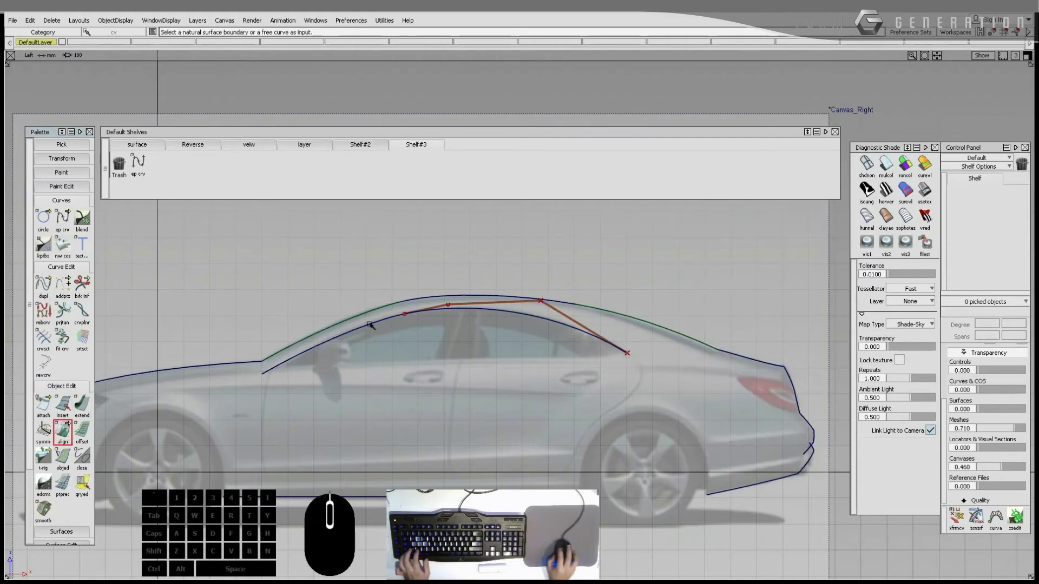
click(386, 319)
click(418, 314)
ctrl+shift+drag(387, 302, 477, 302)
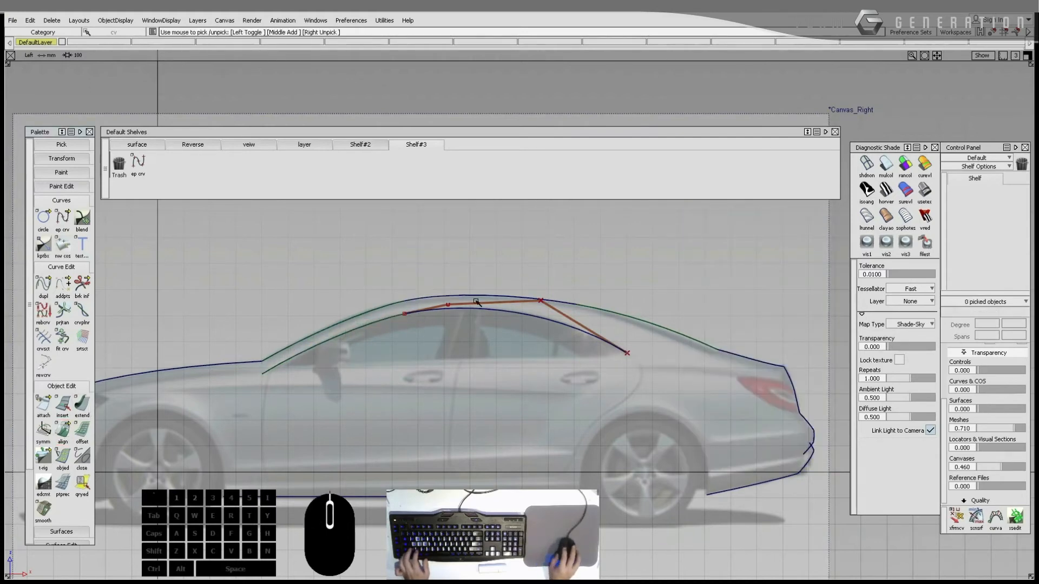
Step: Draw the side window's lower edge as a long curve from the front corner and a short rising curve past the rear corner
alt+shift+middle_drag(553, 319, 499, 315)
ctrl+shift+drag(476, 312, 405, 319)
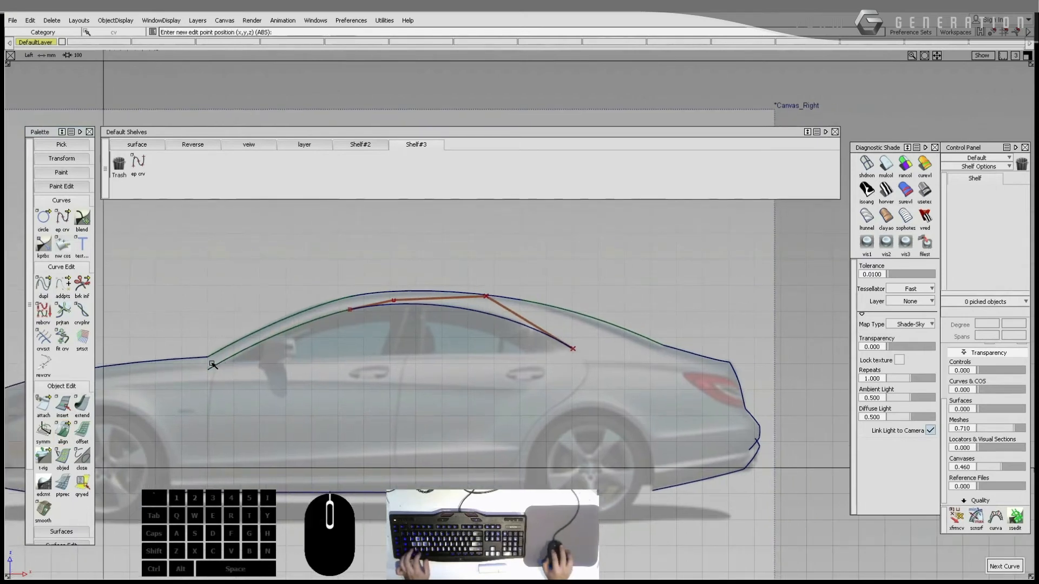
click(209, 365)
click(552, 355)
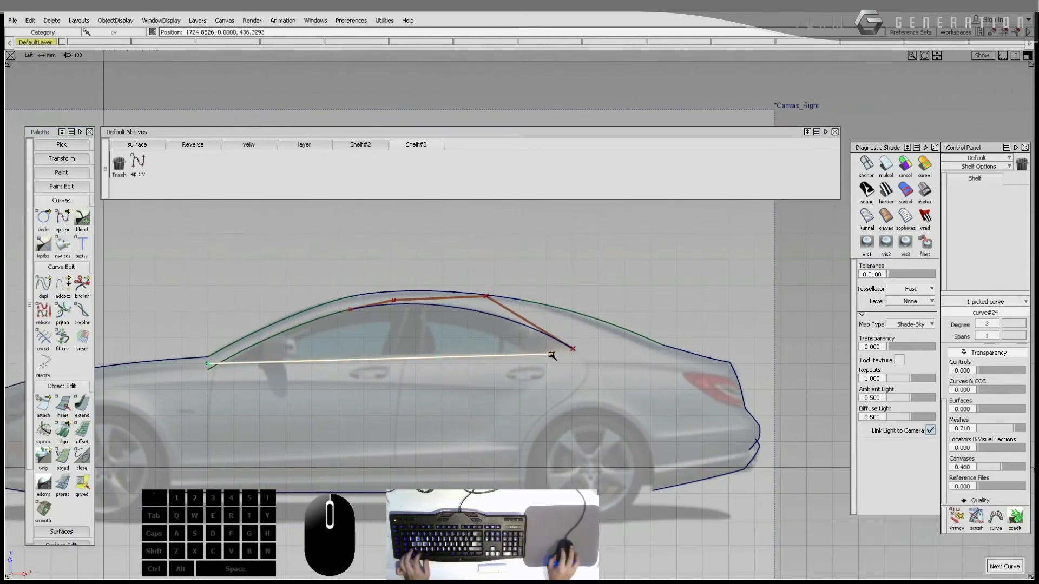
drag(537, 357, 535, 356)
ctrl+click(575, 348)
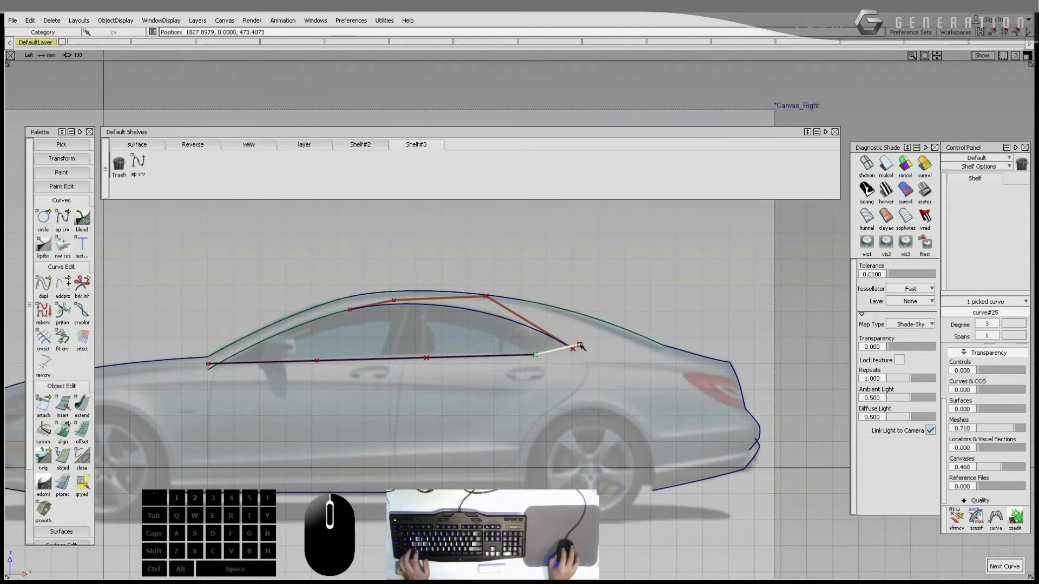
Step: Move the two inner CVs of the long lower window curve vertically to match the reference sill line
ctrl+shift+drag(582, 344, 583, 325)
alt+shift+right_drag(582, 341, 422, 344)
ctrl+shift+drag(246, 343, 246, 357)
drag(247, 346, 424, 407)
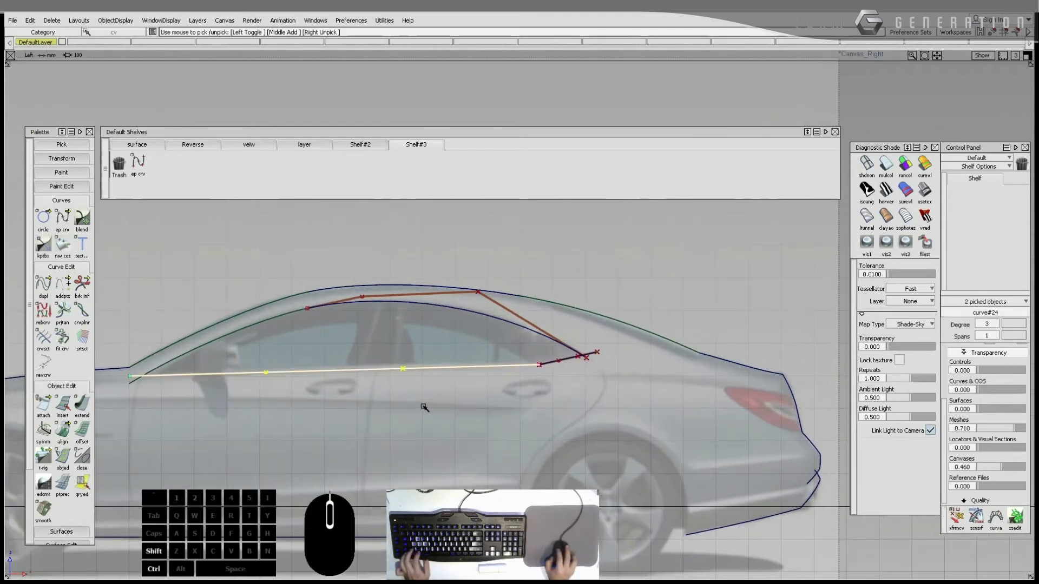
ctrl+shift+right_drag(424, 407, 425, 388)
drag(446, 346, 473, 350)
Step: Hide the CVs of all the side window curves and clear the selection
alt+shift+right_drag(465, 355, 368, 357)
ctrl+shift+drag(578, 369, 633, 414)
alt+shift+right_drag(617, 417, 466, 385)
drag(390, 280, 714, 433)
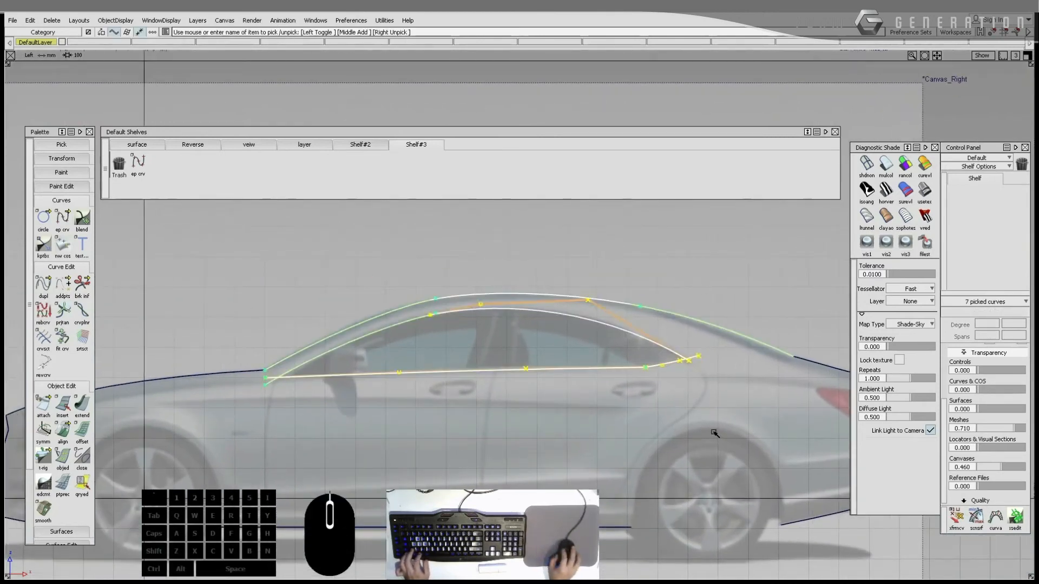
ctrl+shift+drag(626, 448, 621, 419)
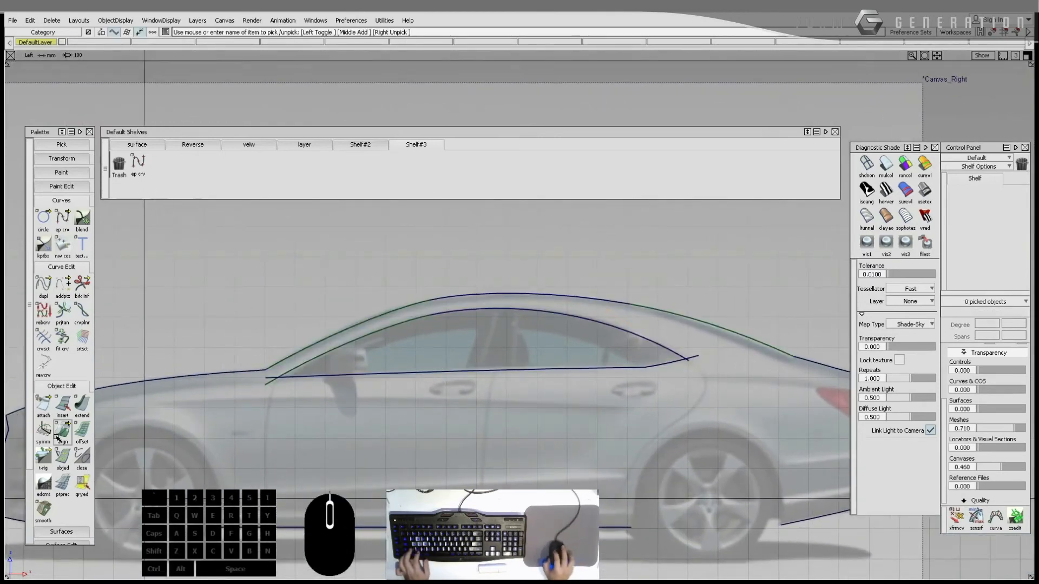
Step: Trim the upper and lower window curves against each other at the front corner, accepting the removal of construction history
click(304, 359)
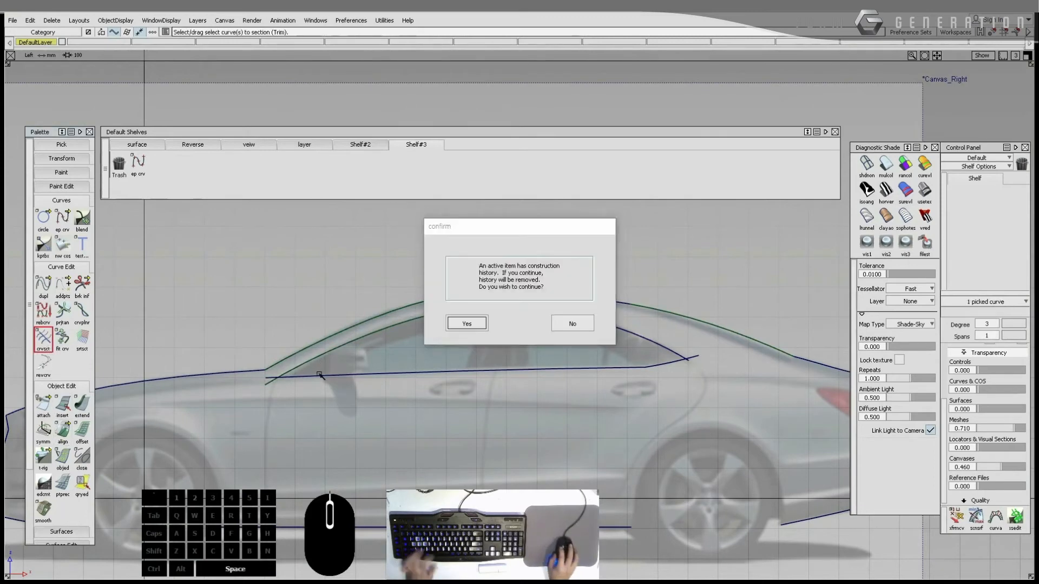
key(Return)
click(299, 371)
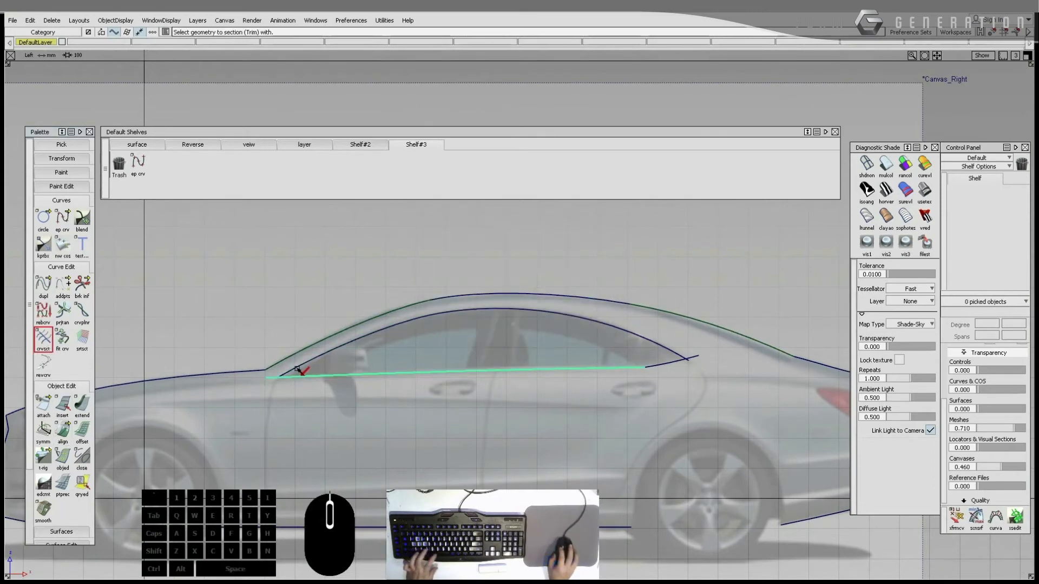
click(451, 402)
Step: Trim the upper window curve and the short lower curve against each other at the rear corner
click(681, 360)
key(space)
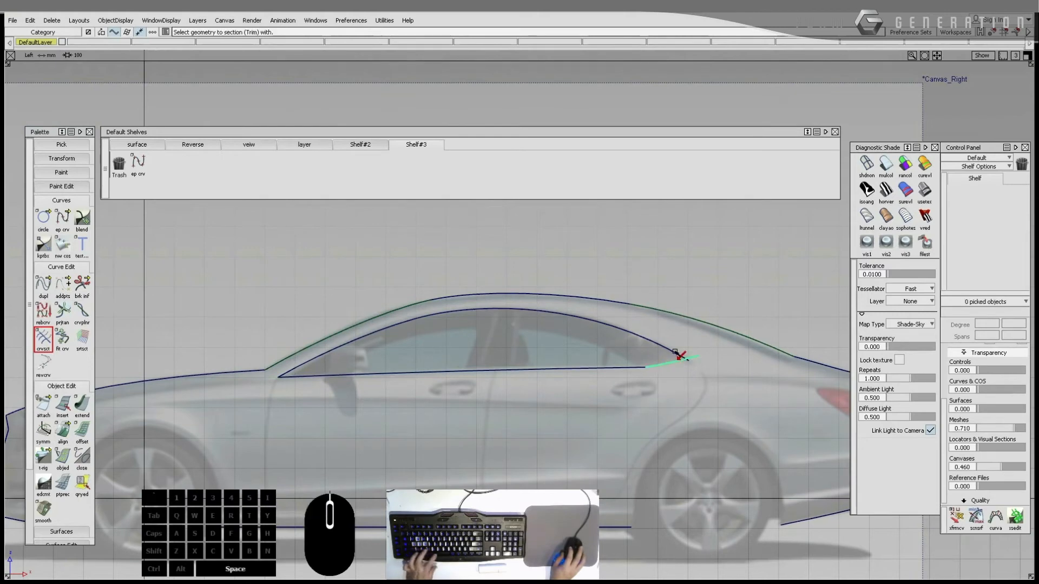
click(677, 361)
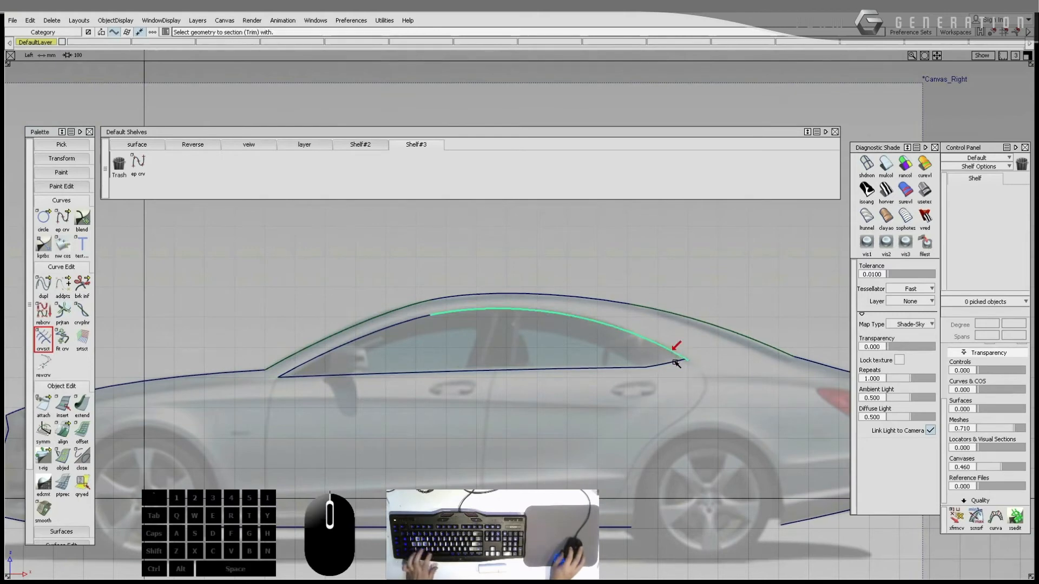
click(674, 388)
scroll(650, 374, down, 2)
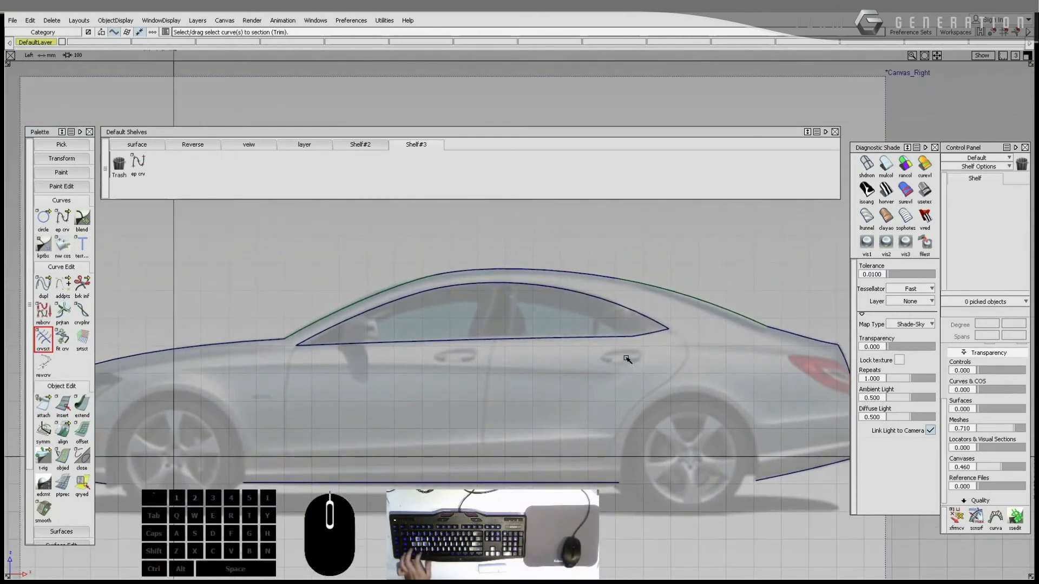
Step: Draw a curve from the headlight's upper edge to the front corner of the side window outline
alt+shift+middle_drag(353, 359, 383, 371)
ctrl+shift+drag(381, 372, 302, 366)
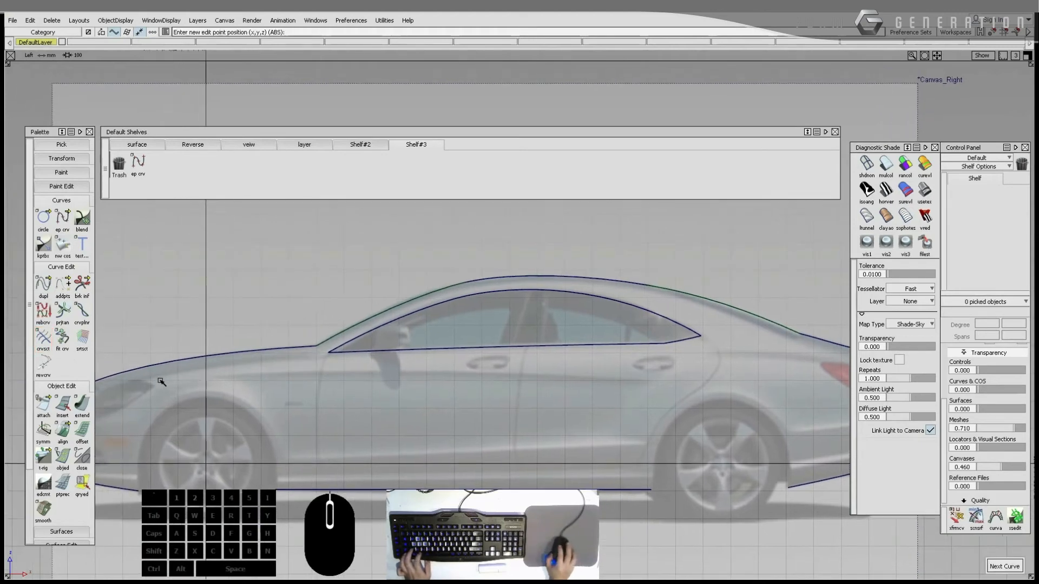
alt+shift+middle_drag(167, 383, 235, 389)
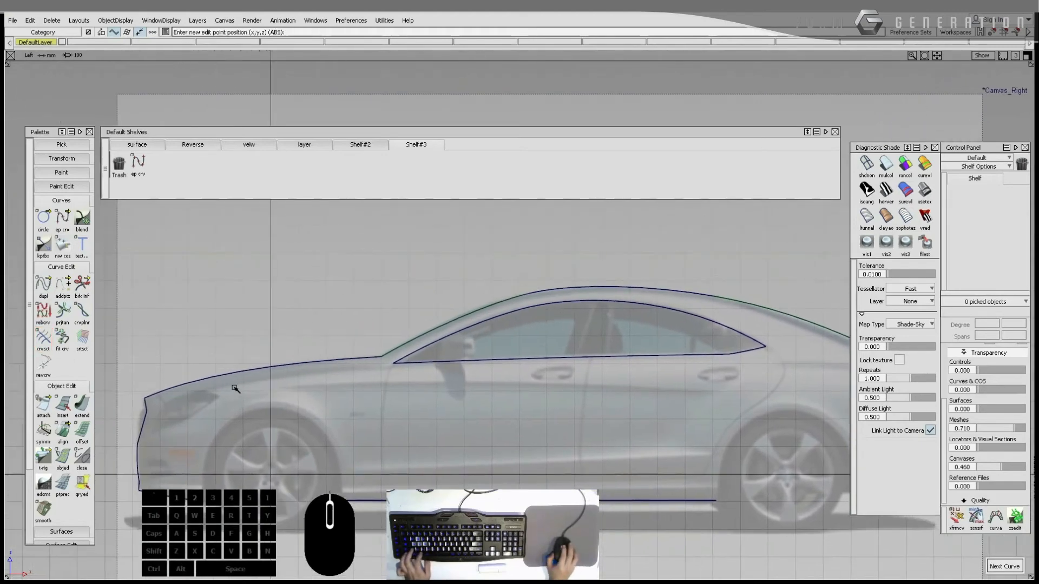
click(203, 392)
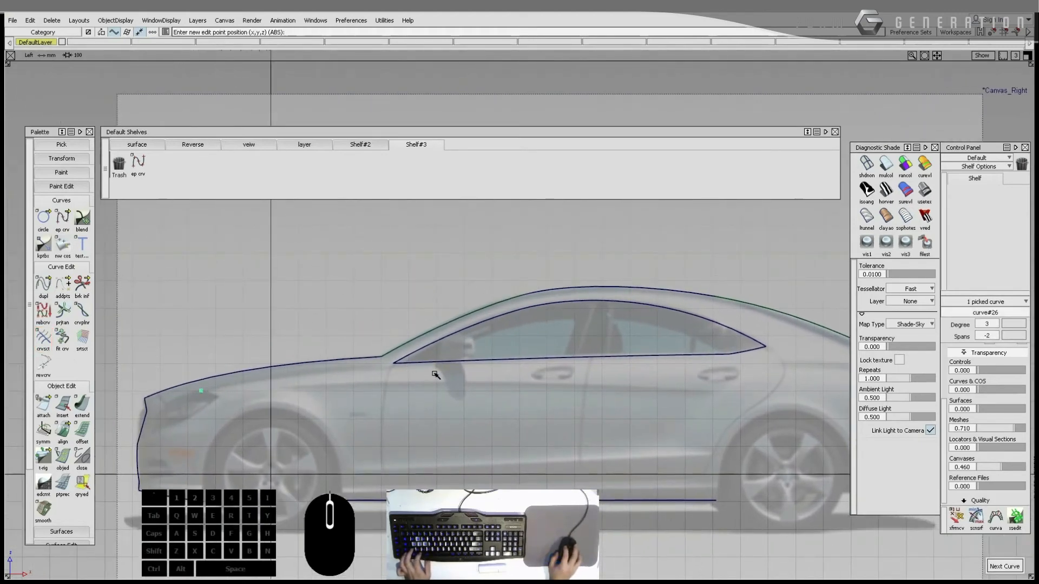
click(394, 366)
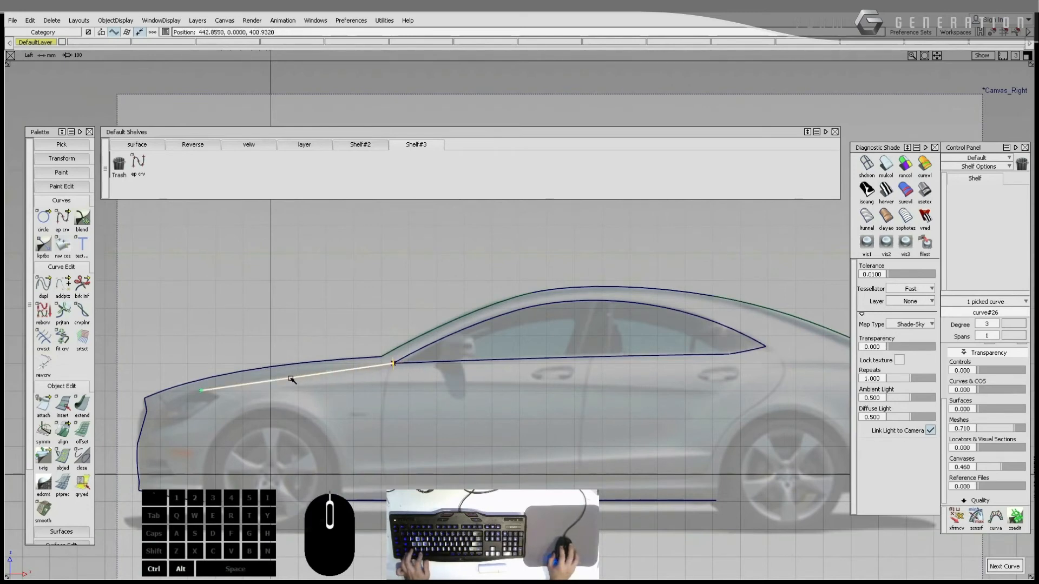
Step: Bow the fender curve upward with its CVs, align it to the lower window curve and hide its CVs
mouse_move(292, 380)
ctrl+shift+mouse_down()
mouse_move(303, 358)
mouse_move(354, 398)
mouse_move(333, 375)
mouse_move(332, 394)
ctrl+shift+mouse_up()
alt+shift+right_drag(332, 379, 407, 326)
ctrl+shift+drag(406, 326, 406, 301)
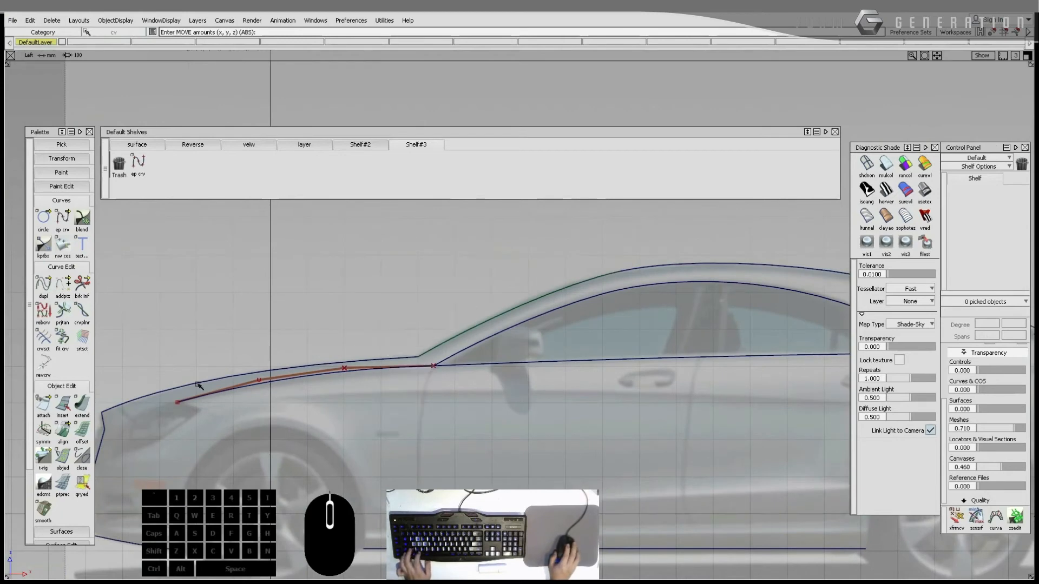
click(405, 368)
click(450, 365)
ctrl+shift+drag(308, 329, 281, 351)
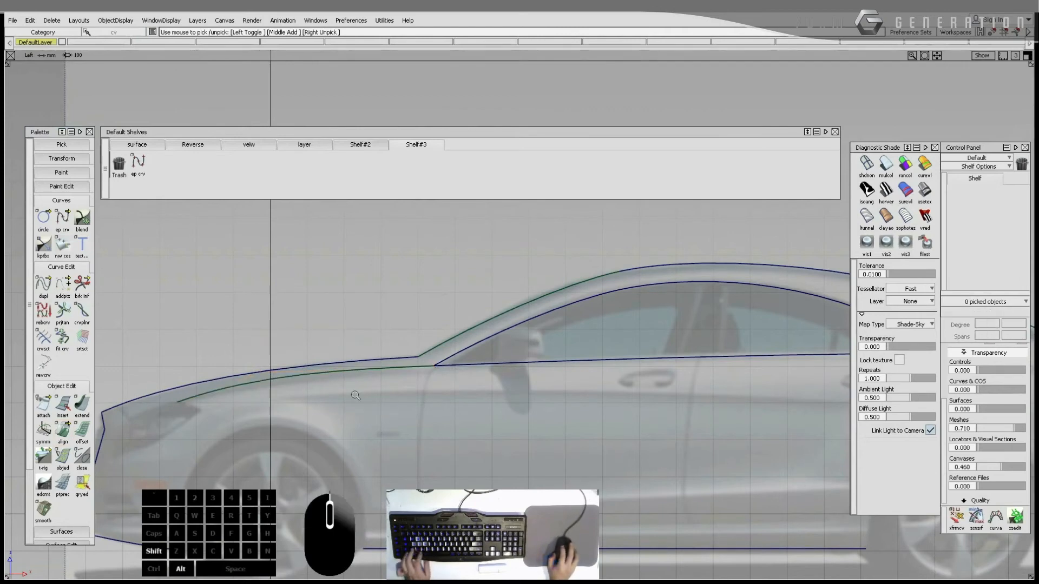
Step: Draw the headlight outline as a closed loop of connected curves starting at the front end of the fender curve
alt+shift+right_drag(364, 413, 250, 386)
alt+shift+middle_drag(249, 386, 385, 357)
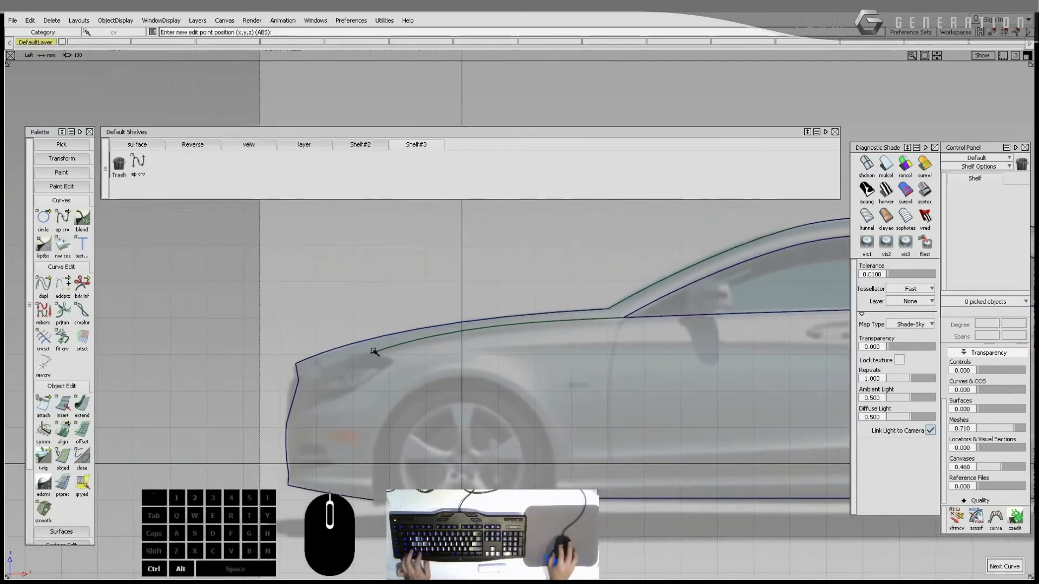
ctrl+alt+drag(373, 352, 324, 394)
click(325, 369)
alt+shift+right_drag(325, 392, 305, 389)
ctrl+shift+middle_drag(310, 388, 285, 384)
ctrl+alt+click(285, 383)
click(270, 424)
ctrl+alt+click(266, 427)
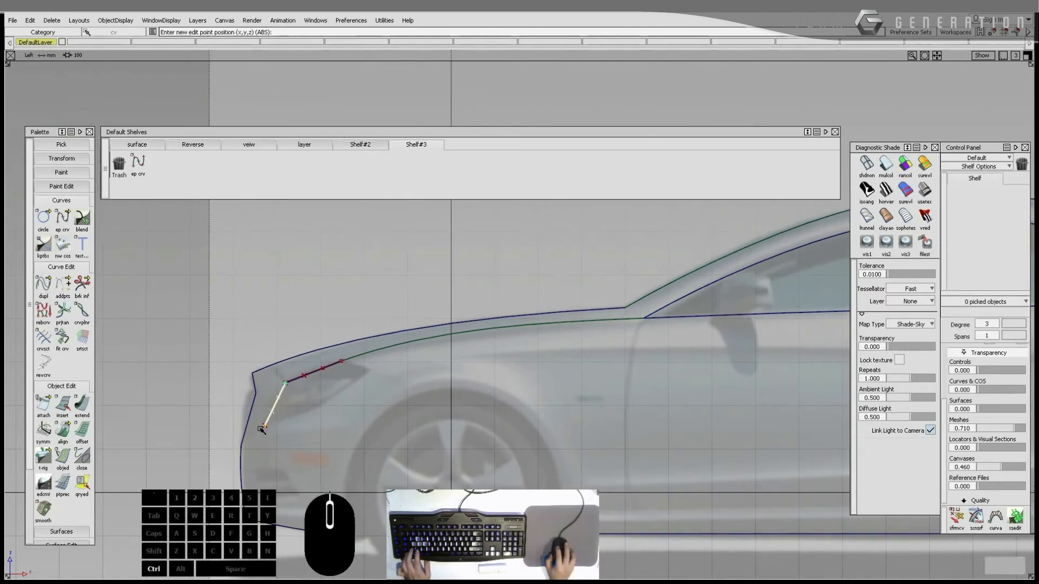
click(311, 412)
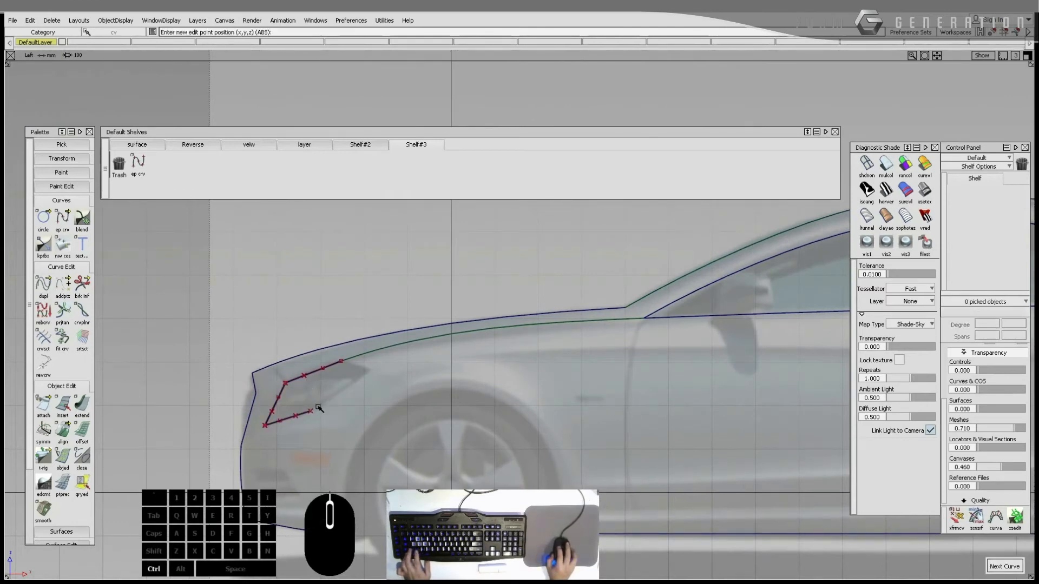
ctrl+shift+click(377, 384)
Step: Move the inner CVs of the headlight curves to bend its upper, front and lower edges onto the reference outline
alt+shift+right_drag(318, 370, 327, 399)
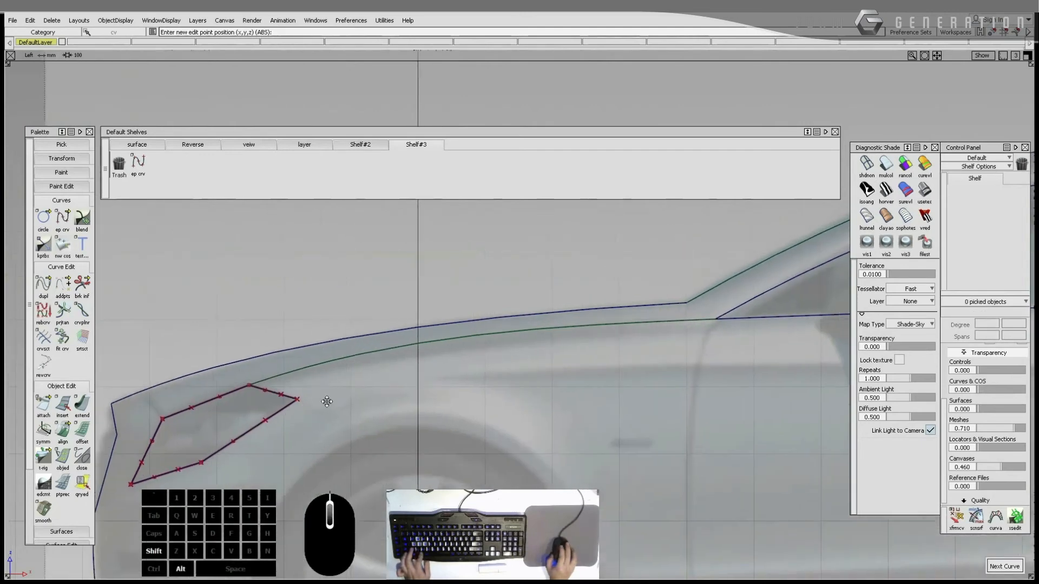
alt+shift+middle_drag(327, 399, 500, 385)
mouse_move(377, 386)
ctrl+shift+mouse_down()
mouse_move(362, 355)
mouse_move(404, 394)
mouse_move(396, 386)
mouse_move(360, 391)
ctrl+shift+mouse_up()
drag(310, 414, 332, 451)
ctrl+shift+drag(332, 449, 332, 429)
ctrl+shift+drag(332, 430, 360, 441)
drag(388, 394, 452, 425)
ctrl+shift+drag(420, 456, 418, 440)
Step: Hide the CVs of the headlight curves and clear the selection
ctrl+shift+drag(336, 346, 352, 368)
drag(260, 333, 491, 469)
key(alt+x)
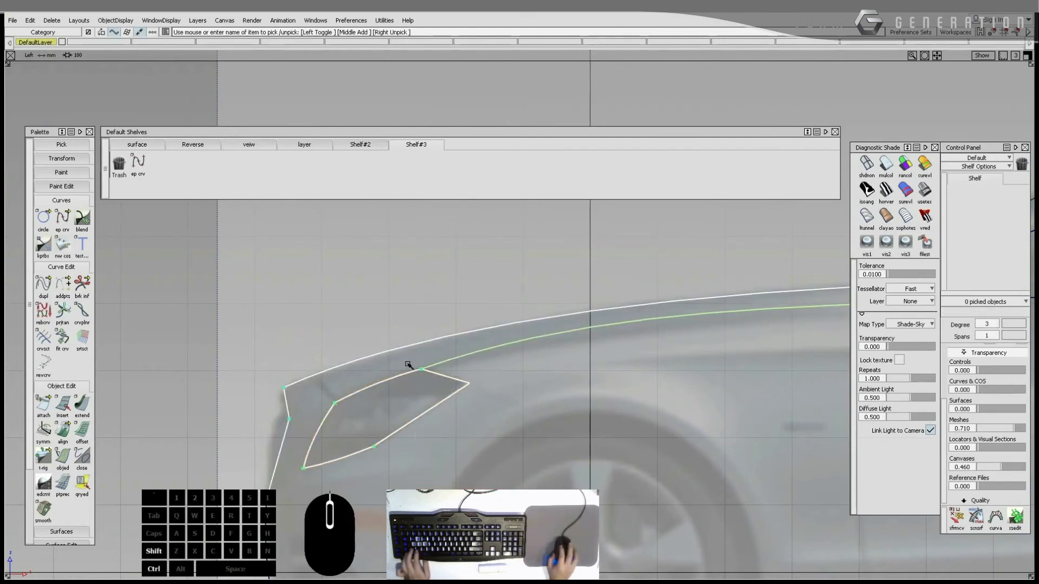
Step: Draw a short seam curve from the hood's upper outline to the headlight's upper front corner
ctrl+alt+click(312, 376)
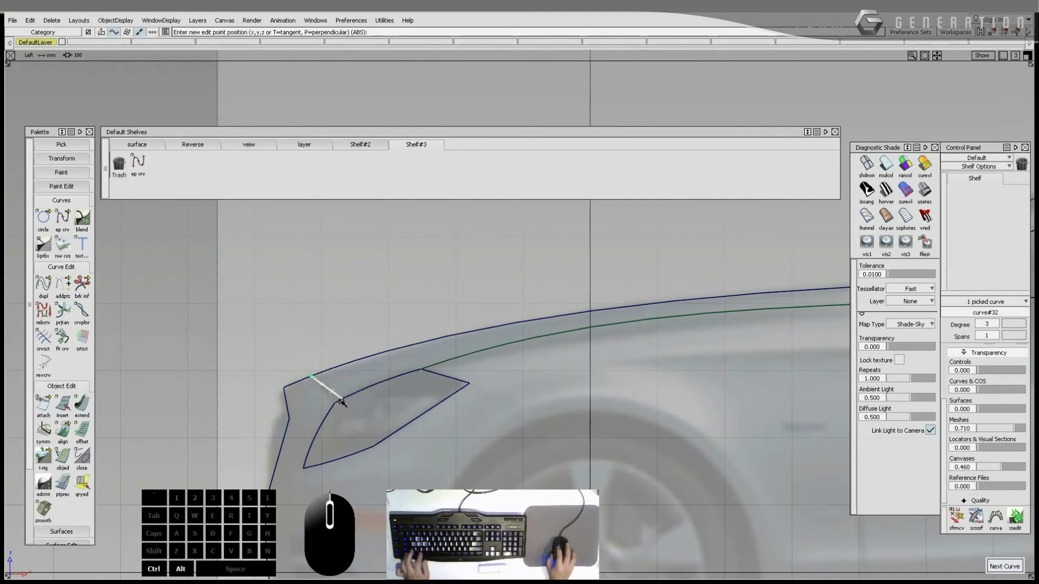
ctrl+alt+drag(342, 401, 316, 389)
click(345, 439)
alt+shift+right_drag(344, 441, 330, 473)
alt+shift+middle_drag(329, 474, 286, 410)
alt+shift+right_drag(286, 410, 314, 411)
key(alt+c)
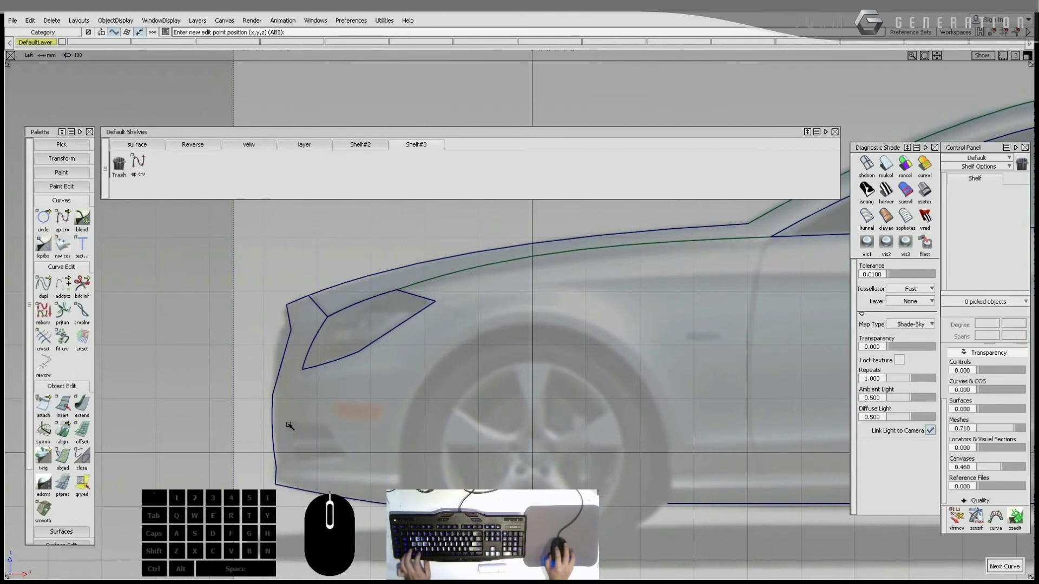
Step: Draw a near-horizontal curve along the upper edge of the front bumper's air intake, starting near the front outline
click(279, 423)
click(327, 424)
mouse_move(327, 424)
ctrl+shift+mouse_down()
mouse_move(318, 411)
mouse_move(321, 435)
ctrl+shift+mouse_up()
key(alt+x)
alt+shift+right_drag(322, 436, 329, 436)
alt+shift+middle_drag(331, 437, 385, 400)
Step: Draw the slanted rear edge of the air intake downward from the upper curve's rear end and adjust the curves' CVs
drag(385, 400, 417, 453)
alt+shift+right_drag(416, 454, 389, 458)
ctrl+shift+drag(389, 458, 378, 444)
drag(343, 452, 379, 489)
key(alt+x)
drag(374, 450, 326, 447)
key(alt+x)
drag(326, 420, 314, 400)
alt+shift+middle_drag(274, 357, 235, 320)
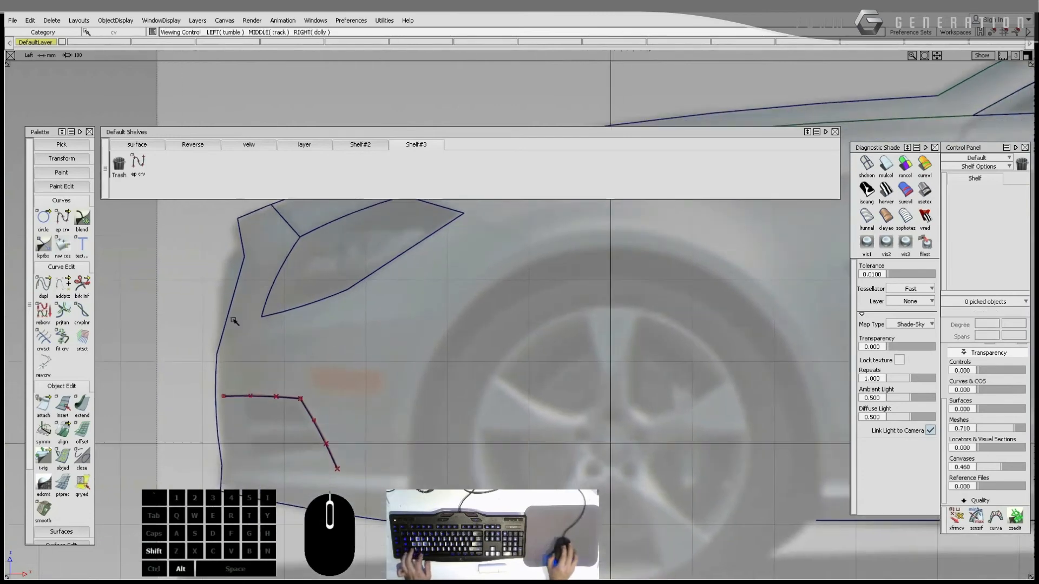
Step: Place a circle on the corner where the intake's upper and rear curves meet and scale it down
ctrl+click(298, 392)
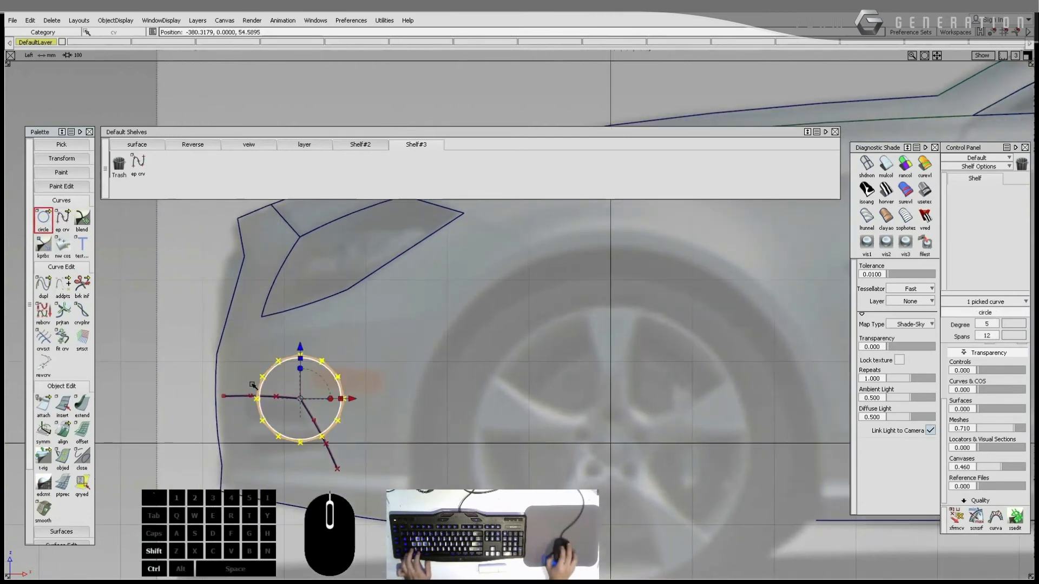
ctrl+shift+middle_drag(253, 387, 303, 380)
drag(376, 373, 324, 386)
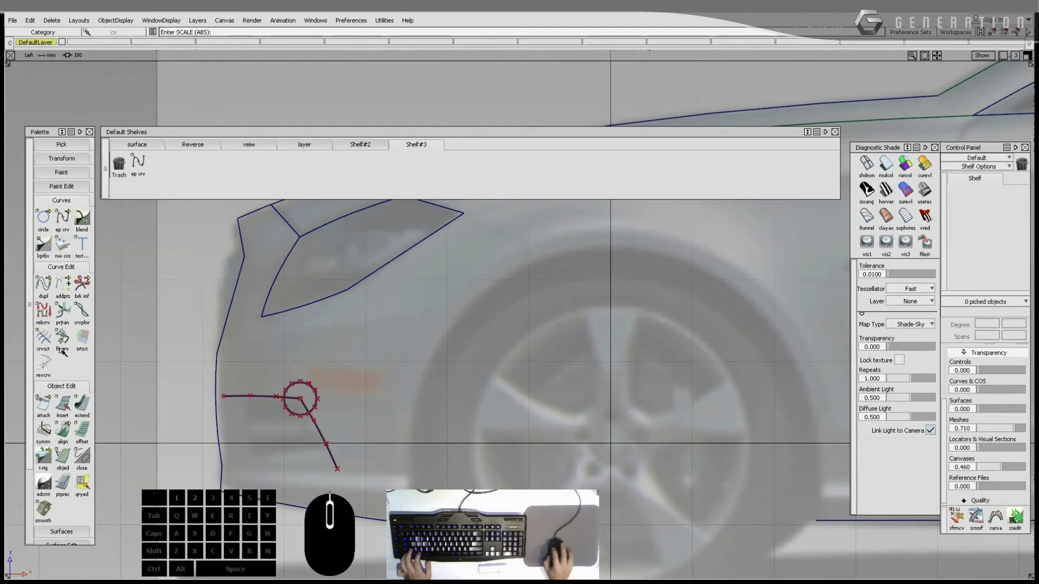
Step: Trim the intake's upper and rear curves back to the circle, then delete the circle
click(44, 339)
click(250, 396)
click(332, 443)
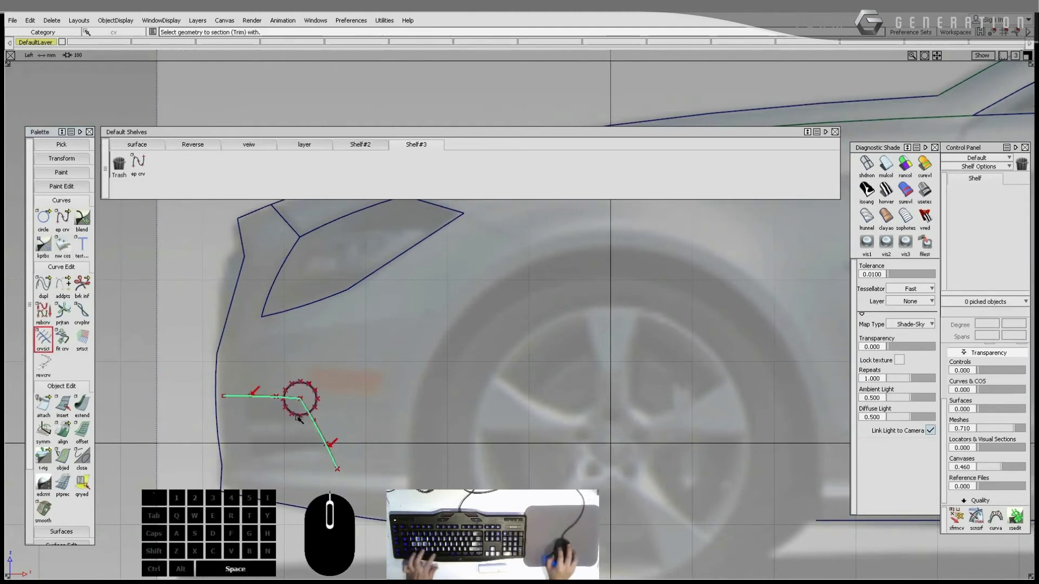
click(313, 389)
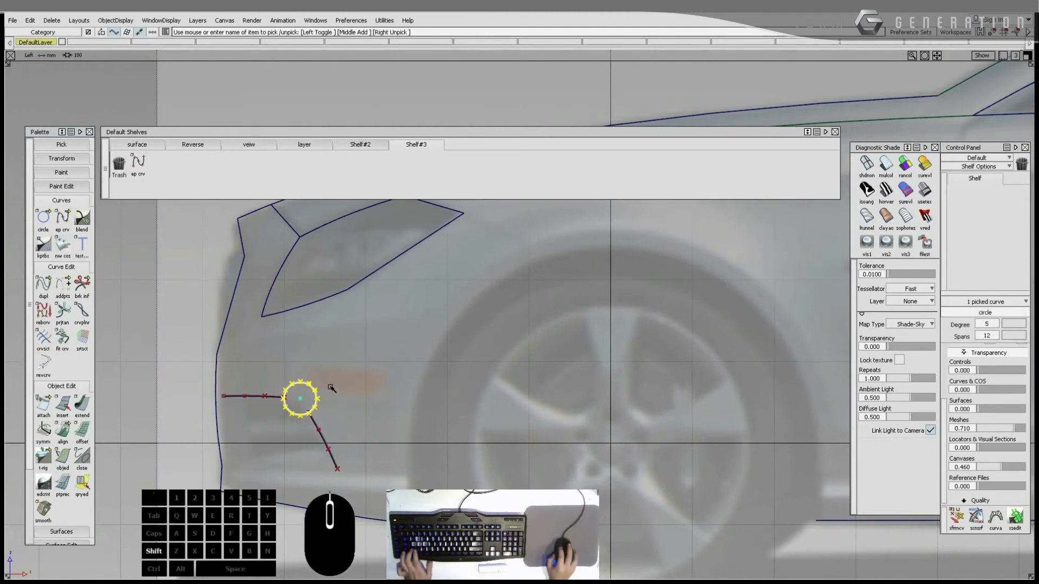
key(Delete)
Step: Bridge the gap between the intake's upper and rear curves with a blend curve and hide the CVs of all three
click(78, 226)
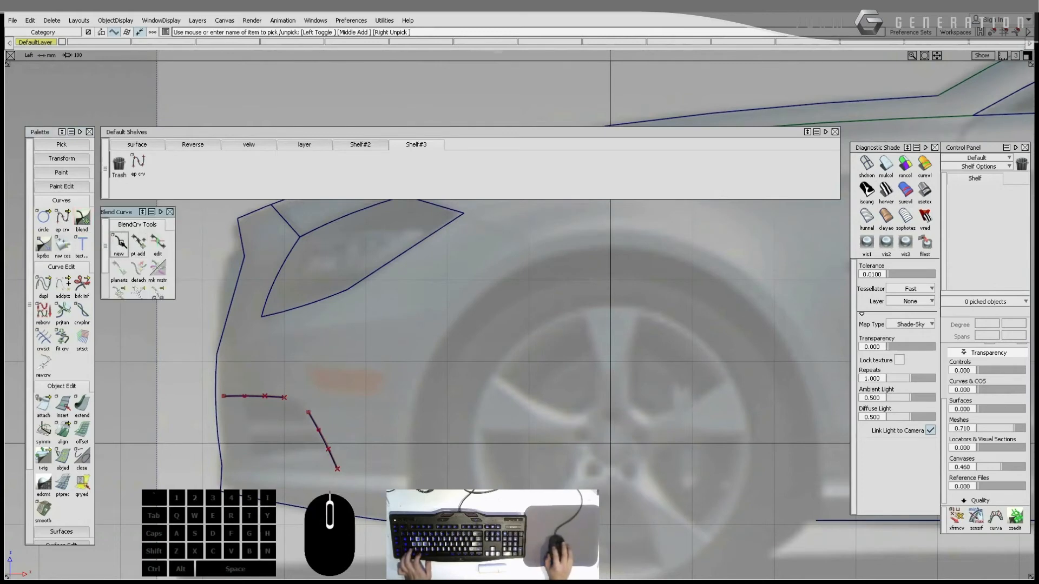
click(118, 243)
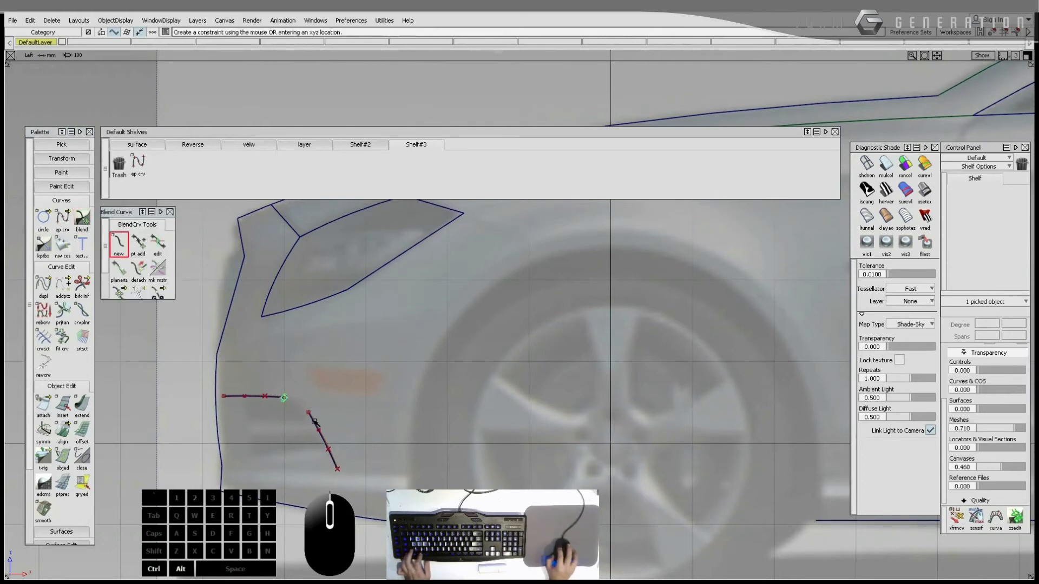
ctrl+alt+drag(314, 422, 255, 371)
drag(255, 371, 356, 421)
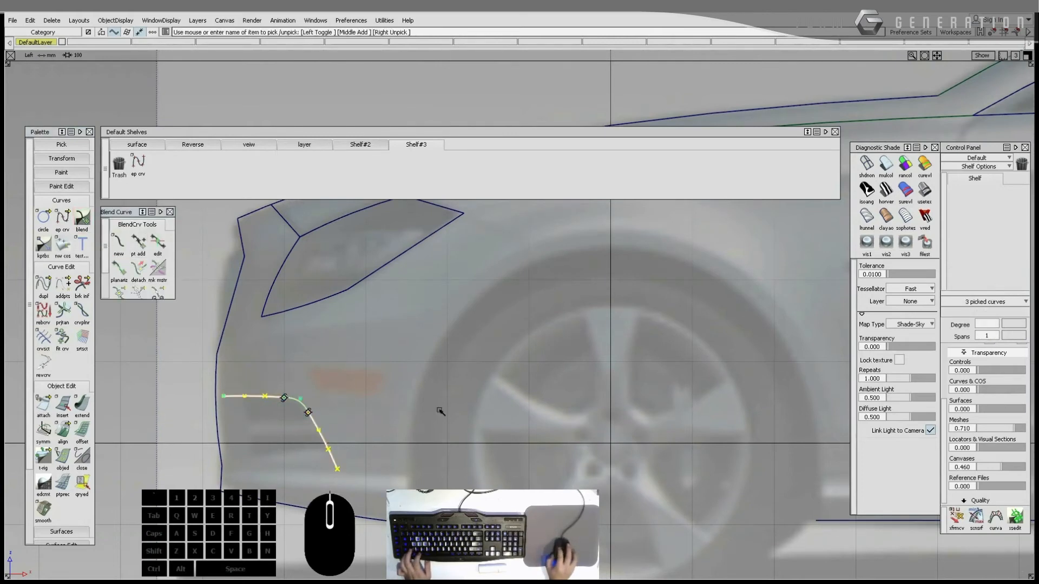
scroll(998, 381, up, 3)
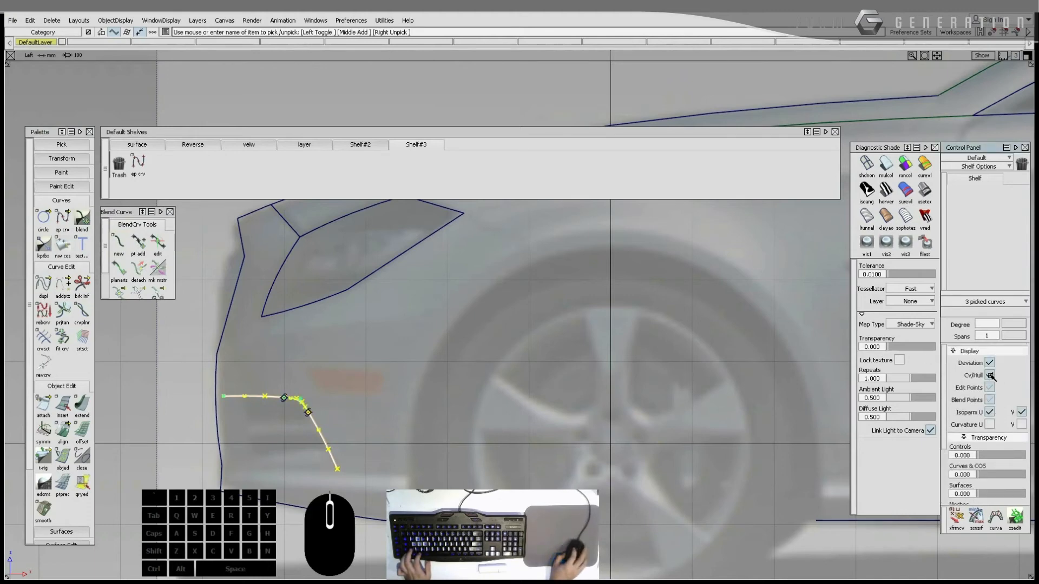
click(628, 343)
Step: Draw the intake's slanted front edge and a lower edge curve running rearward from its lower end, crossing the existing curves
alt+shift+right_drag(536, 334, 476, 364)
alt+shift+middle_drag(476, 365, 404, 380)
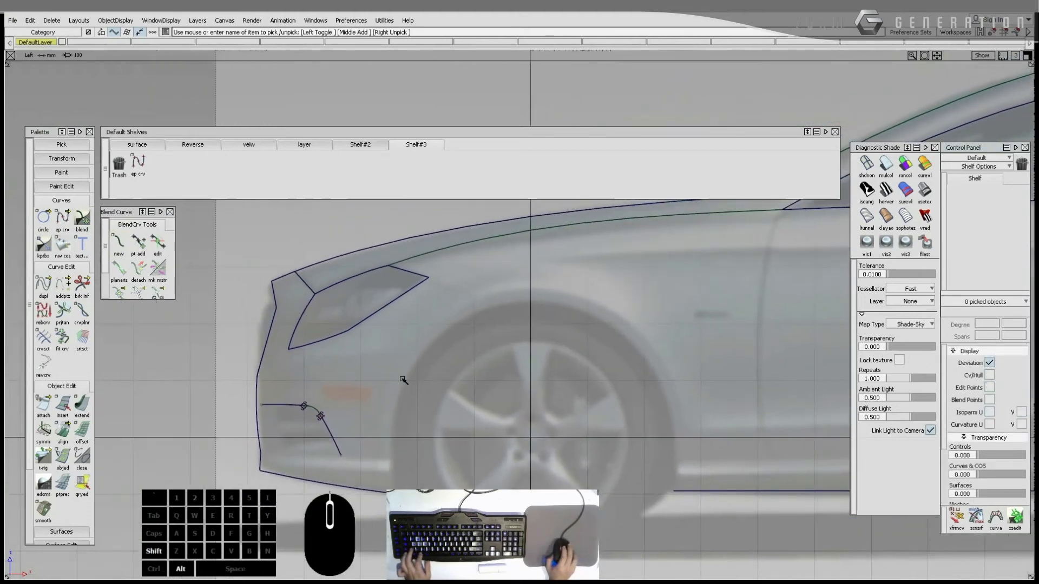
mouse_move(404, 381)
alt+shift+right_down()
mouse_move(410, 374)
mouse_move(384, 377)
alt+shift+right_up()
alt+shift+middle_drag(383, 377, 492, 332)
alt+shift+right_drag(491, 332, 541, 326)
ctrl+shift+drag(427, 358, 354, 362)
click(348, 361)
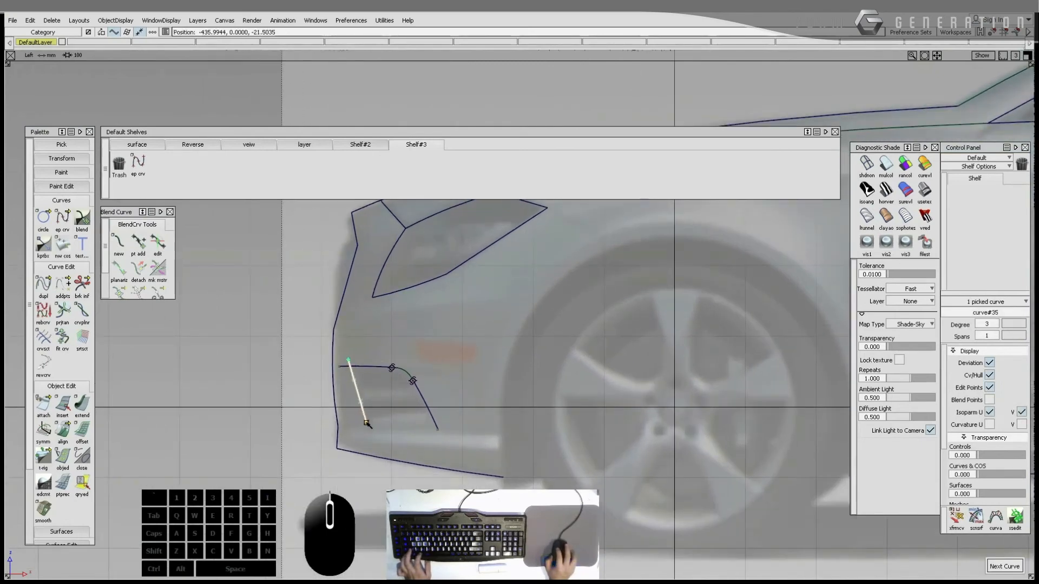
click(369, 423)
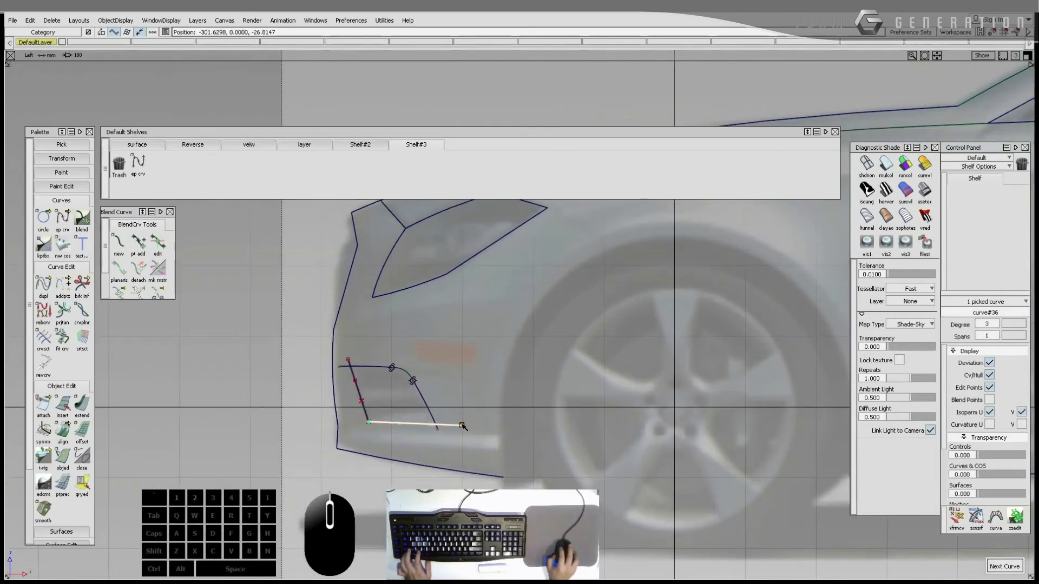
ctrl+shift+drag(456, 432, 352, 414)
alt+shift+right_drag(352, 414, 380, 406)
alt+shift+middle_drag(339, 376, 328, 339)
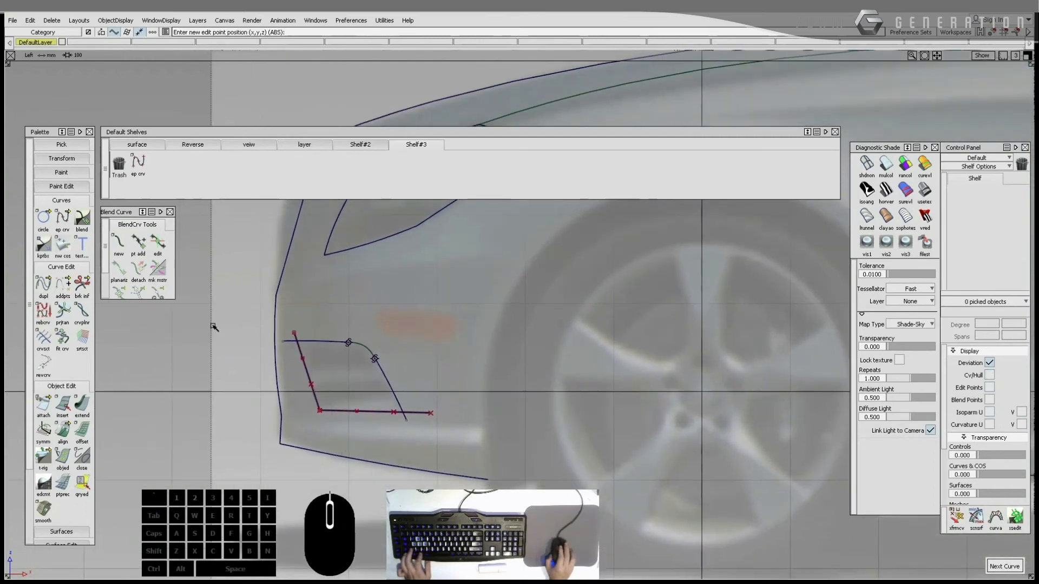
Step: Shorten the intake's front and lower curves with Extend to leave a gap at their shared corner
click(90, 411)
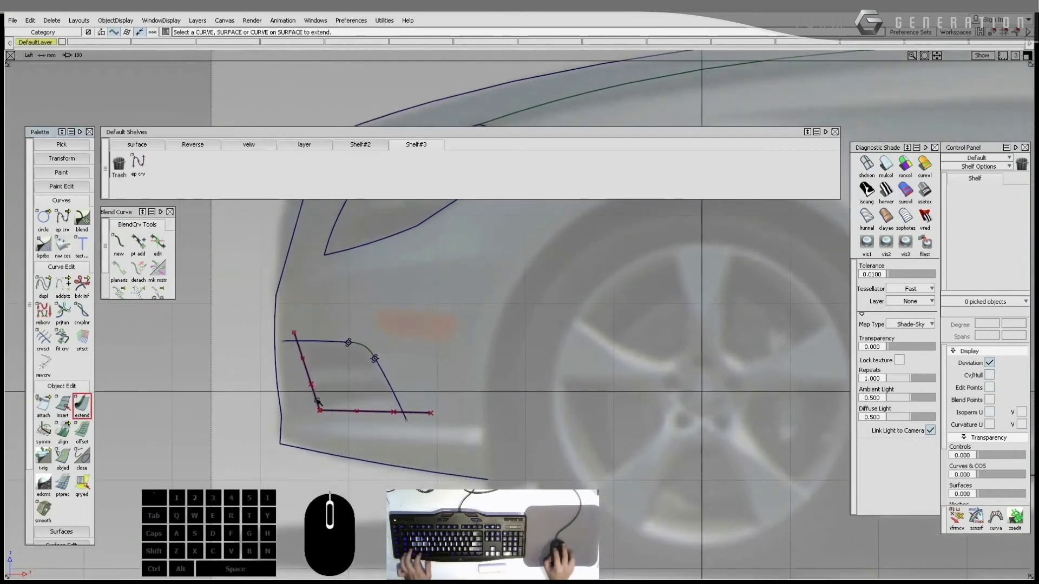
click(317, 404)
drag(317, 404, 367, 416)
click(265, 323)
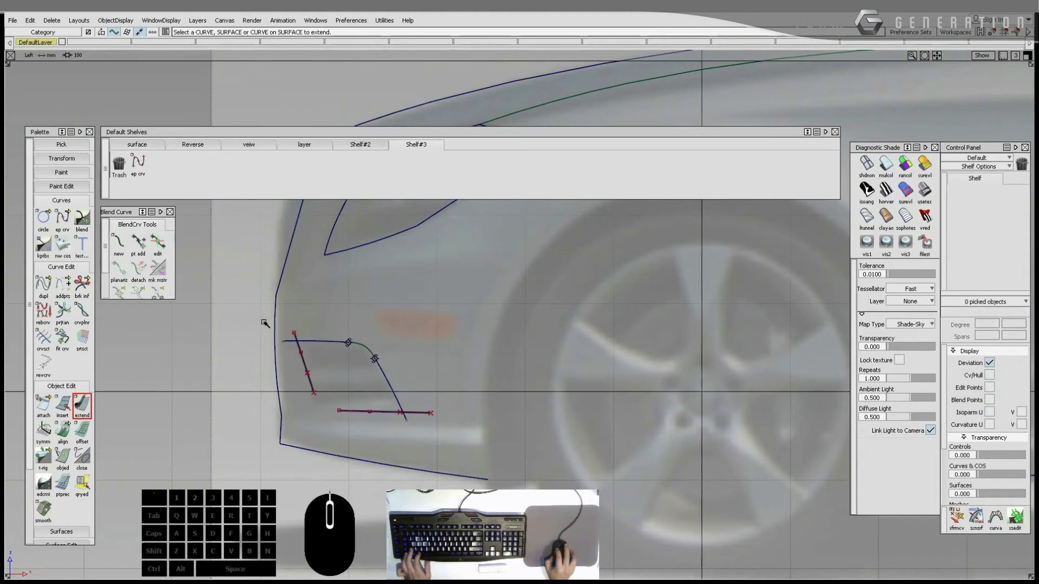
Step: Create a blend curve rounding the lower front corner between the intake's front and lower curves
click(126, 246)
ctrl+alt+click(325, 394)
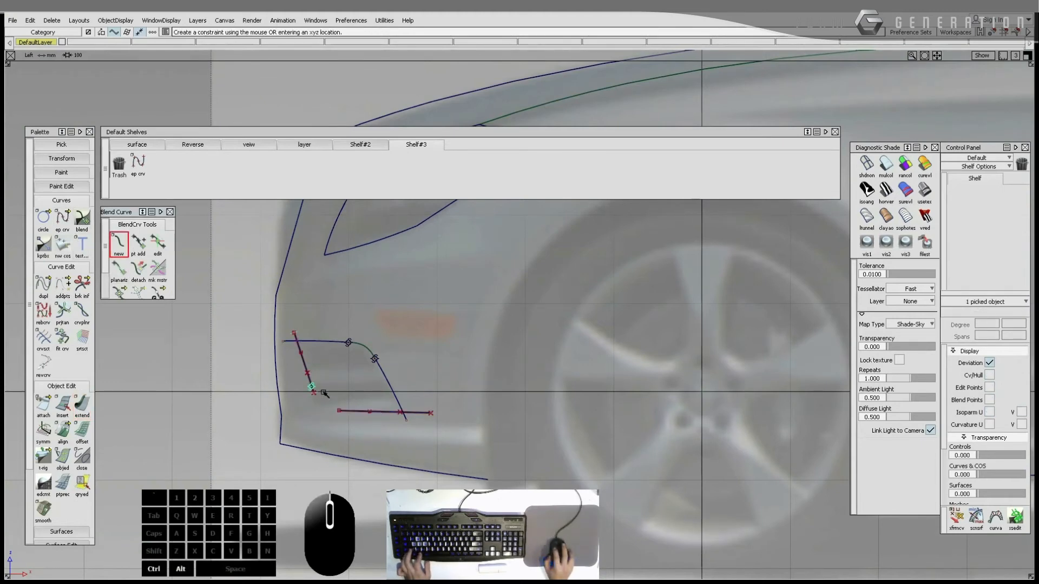
click(352, 412)
ctrl+shift+drag(327, 391, 326, 379)
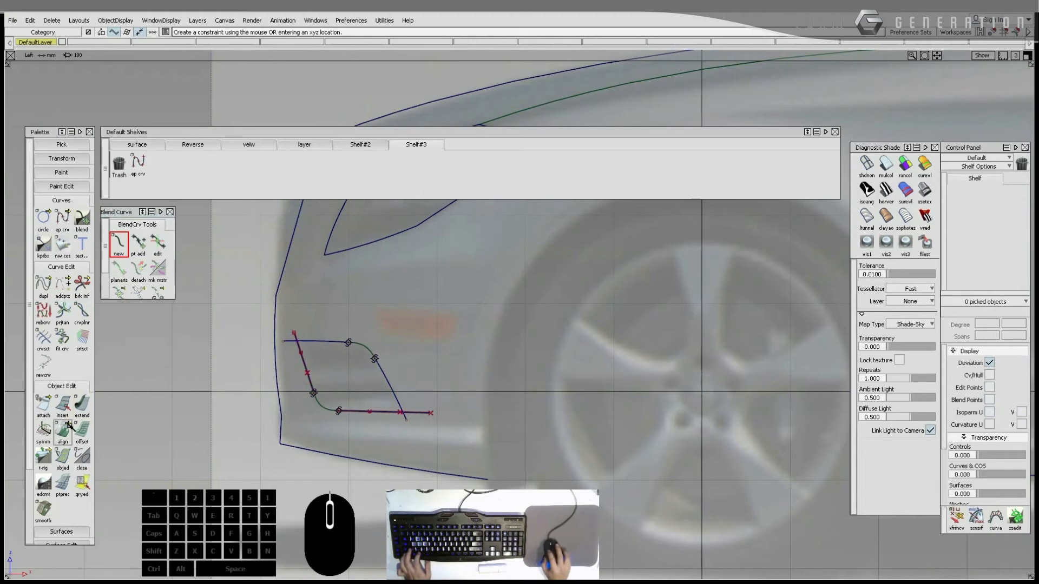
Step: Trim the front curve at the intake's upper edge and the lower curve at its rear edge with Curve Section
click(45, 341)
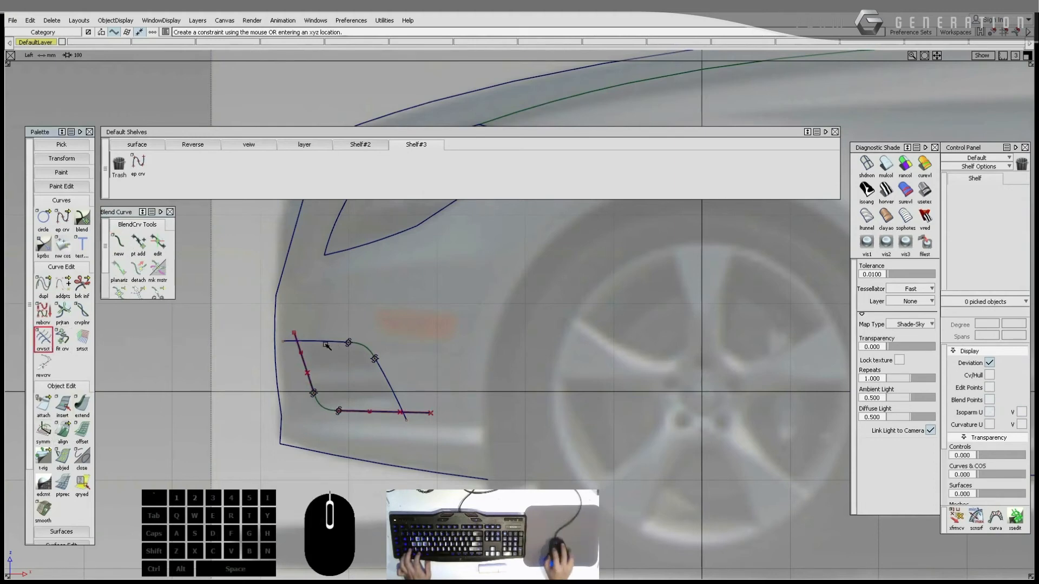
click(300, 349)
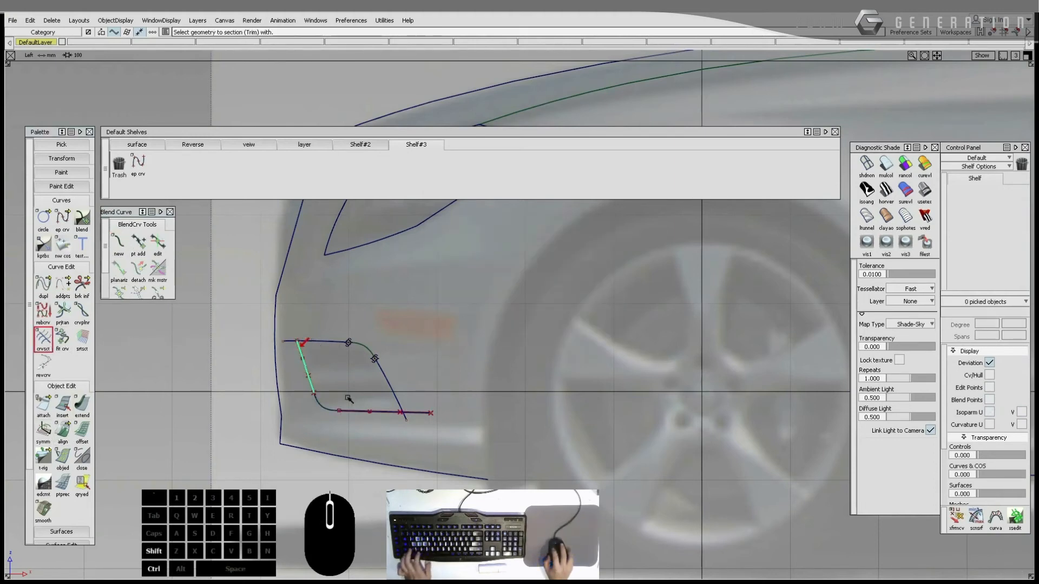
click(399, 413)
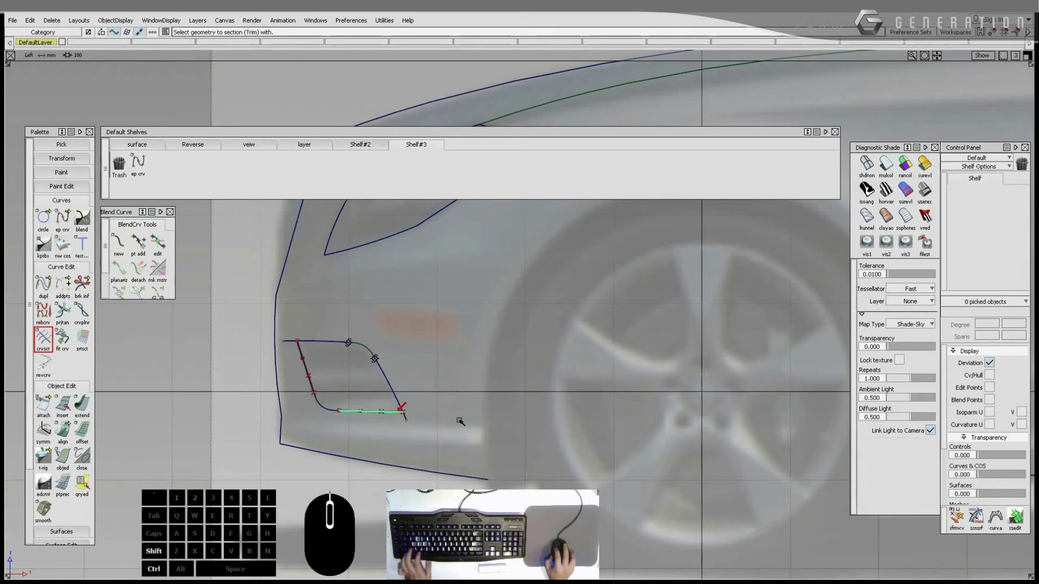
click(422, 412)
scroll(310, 375, up, 3)
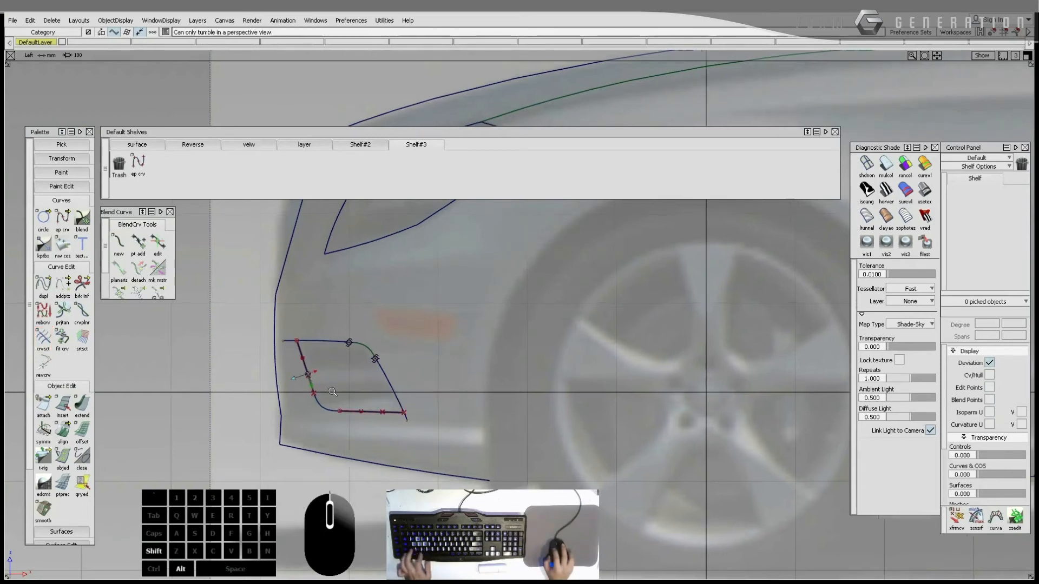
Step: Move the inner CVs of the intake's front and lower curves to bend both edges slightly
ctrl+shift+click(312, 382)
ctrl+shift+middle_drag(328, 388, 326, 349)
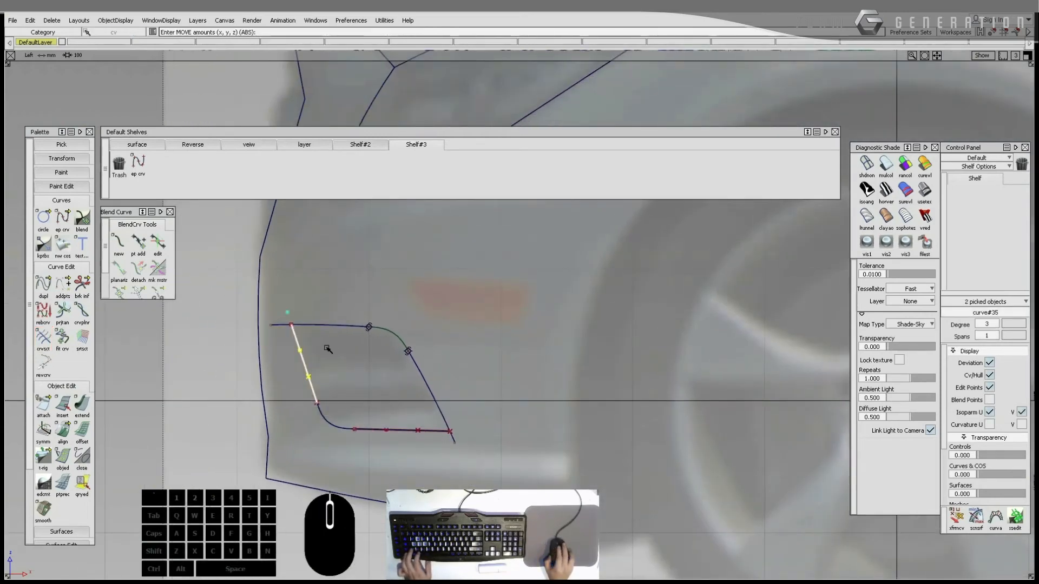
right_drag(326, 349, 328, 355)
ctrl+shift+drag(339, 388, 419, 439)
ctrl+shift+middle_drag(413, 432, 405, 402)
ctrl+shift+drag(405, 403, 403, 409)
alt+shift+middle_drag(339, 387, 325, 348)
ctrl+shift+drag(311, 350, 312, 365)
Step: Align both ends of the lower corner blend to the adjoining front and lower curves with G2 continuity
click(317, 384)
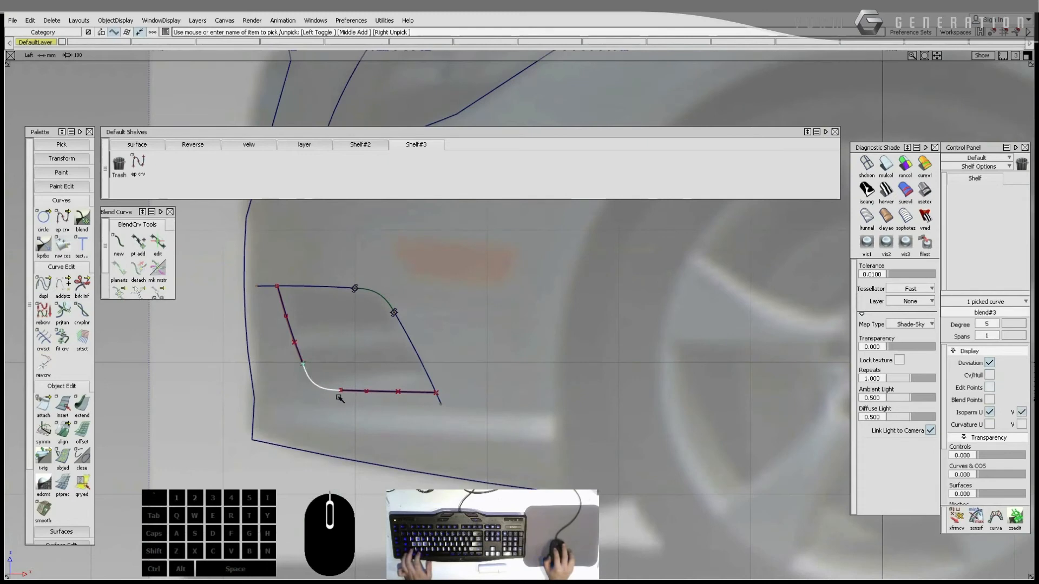
alt+shift+right_drag(334, 398, 347, 407)
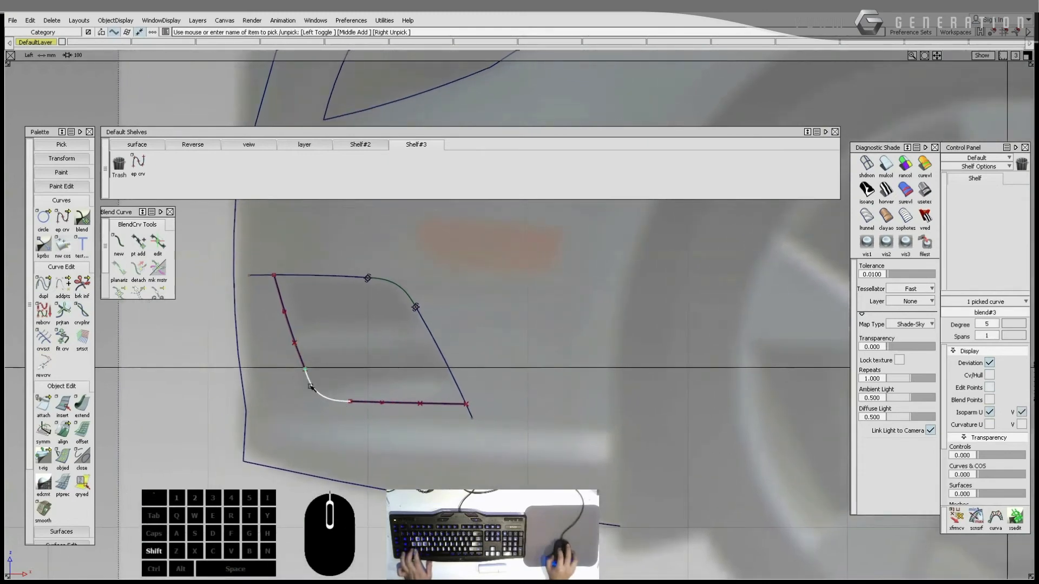
ctrl+shift+right_drag(242, 374, 102, 393)
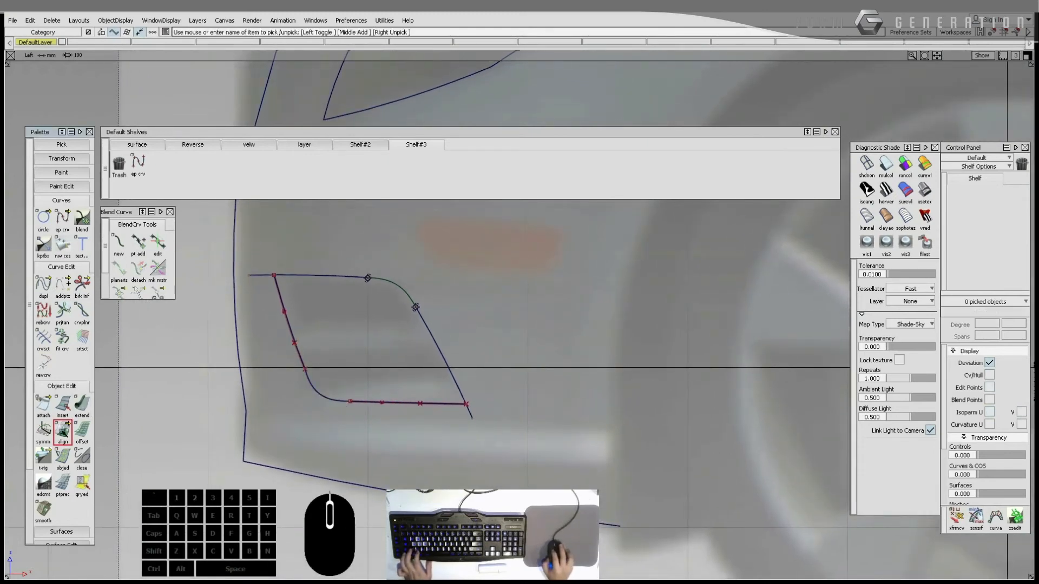
click(62, 432)
click(836, 233)
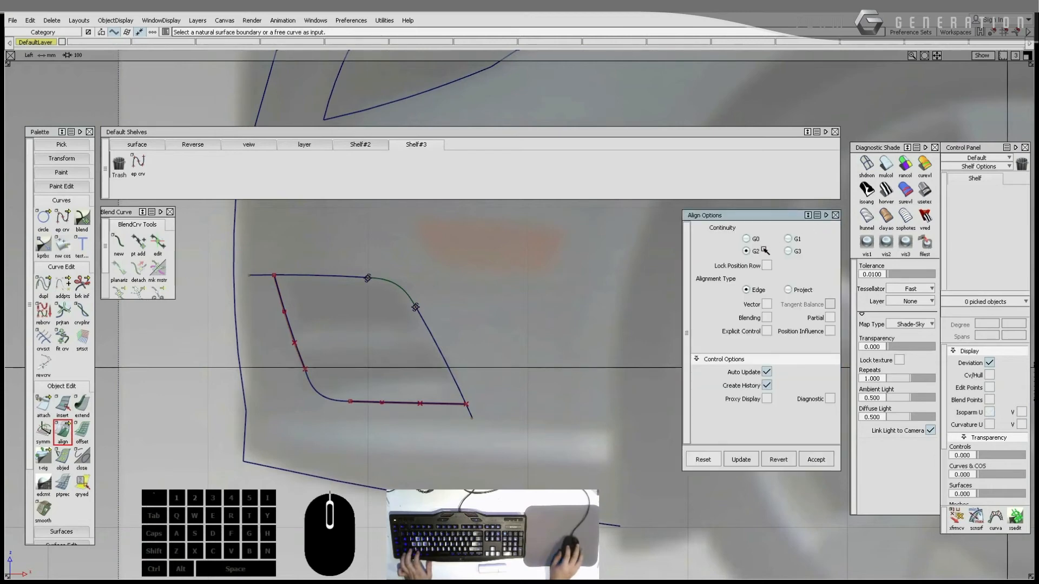
click(308, 377)
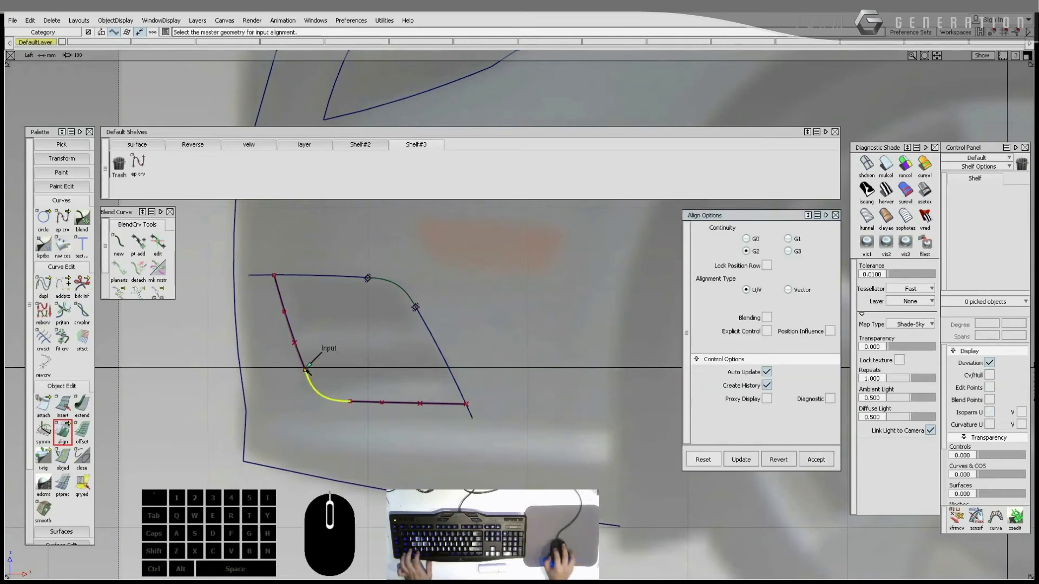
click(303, 364)
click(356, 381)
click(347, 402)
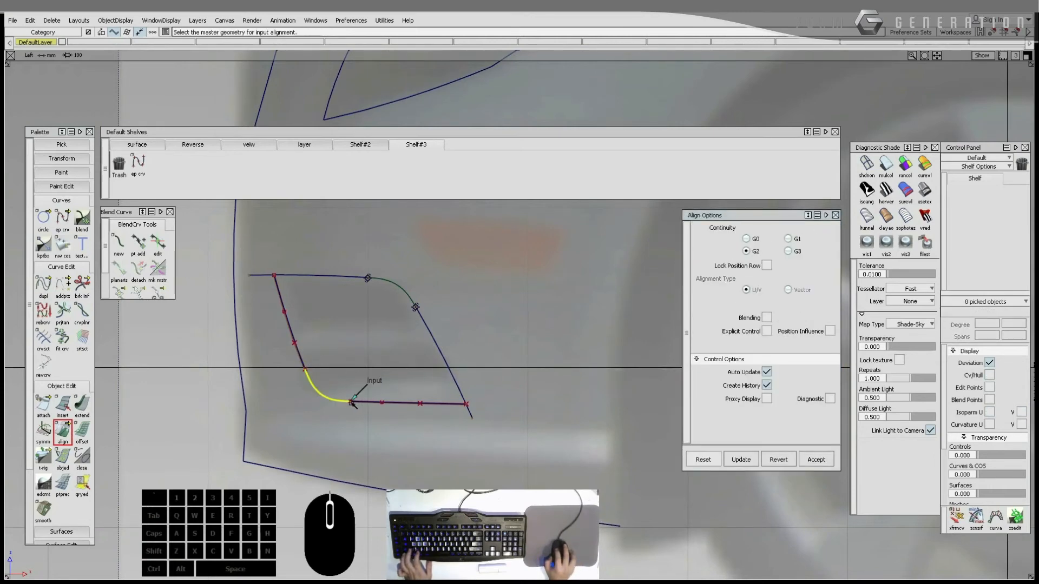
click(355, 404)
Step: Hide the CVs of the intake's front and lower curves and clear the selection
ctrl+shift+drag(402, 424, 393, 360)
mouse_move(392, 360)
alt+shift+right_down()
mouse_move(320, 378)
mouse_move(323, 359)
mouse_move(307, 391)
alt+shift+right_up()
ctrl+shift+drag(238, 364, 230, 365)
drag(234, 368, 400, 384)
alt+shift+right_drag(400, 383, 411, 379)
alt+shift+middle_drag(435, 293, 396, 323)
alt+shift+middle_drag(237, 254, 226, 216)
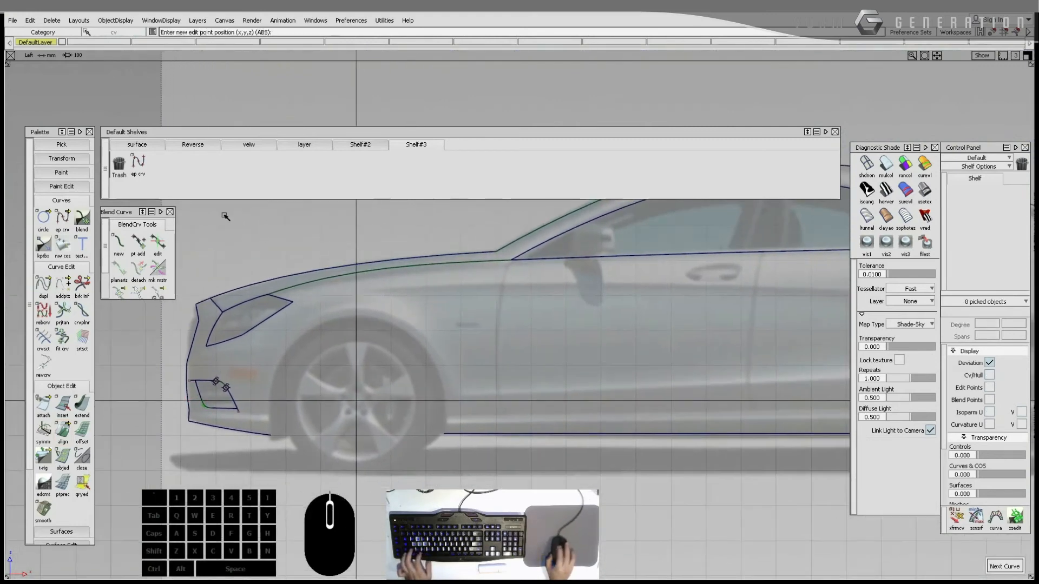
Step: Place a circle at the front wheel's centre on the origin, scale it to the rim's outline and hide its CVs
alt+click(374, 393)
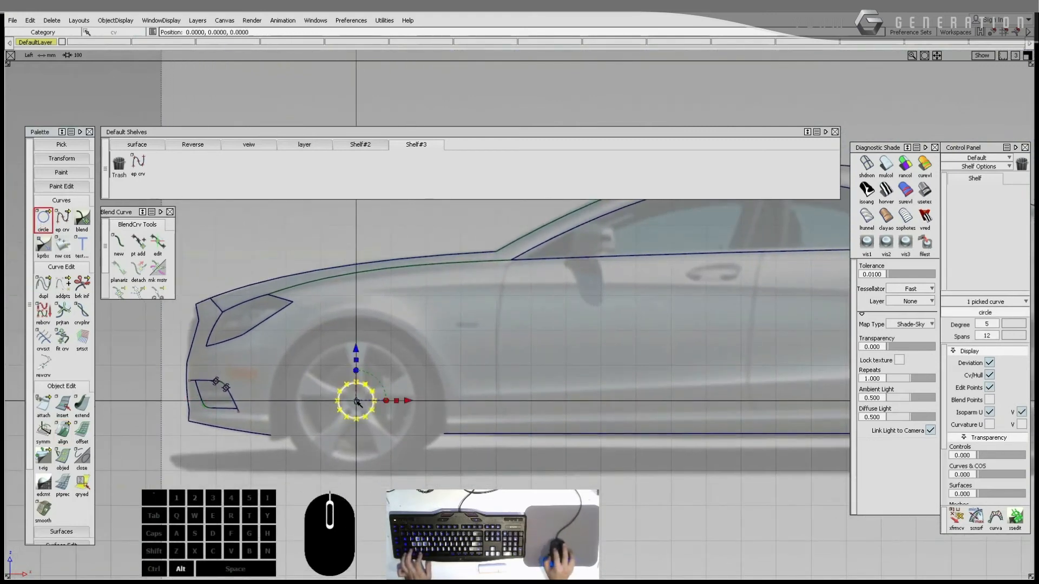
alt+shift+right_drag(379, 401, 412, 407)
drag(440, 412, 543, 434)
click(990, 375)
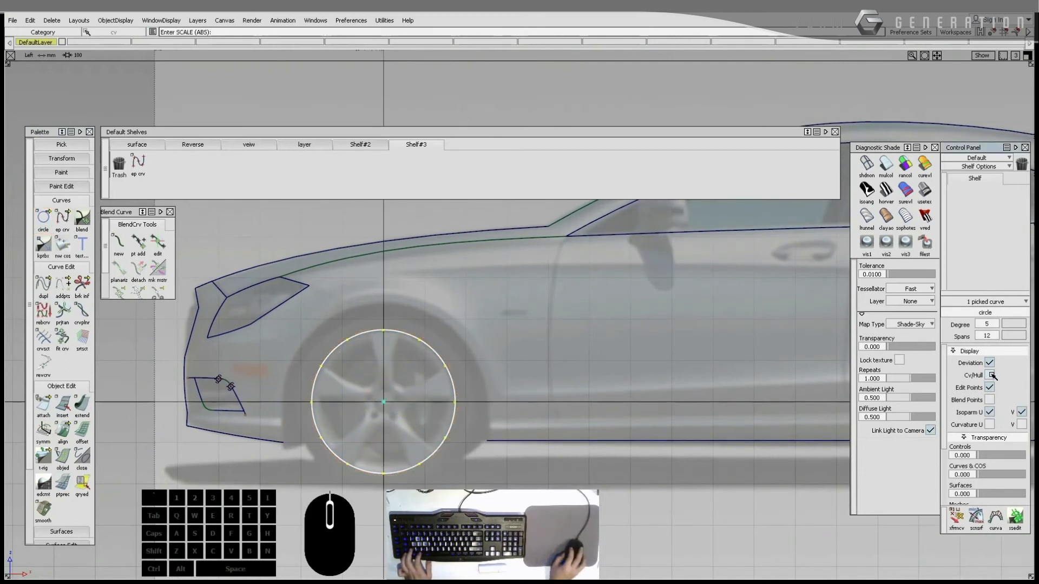
Step: Duplicate the rim circle in place and scale the copy up to the front tyre's outer outline
key(ctrl+c)
key(ctrl+v)
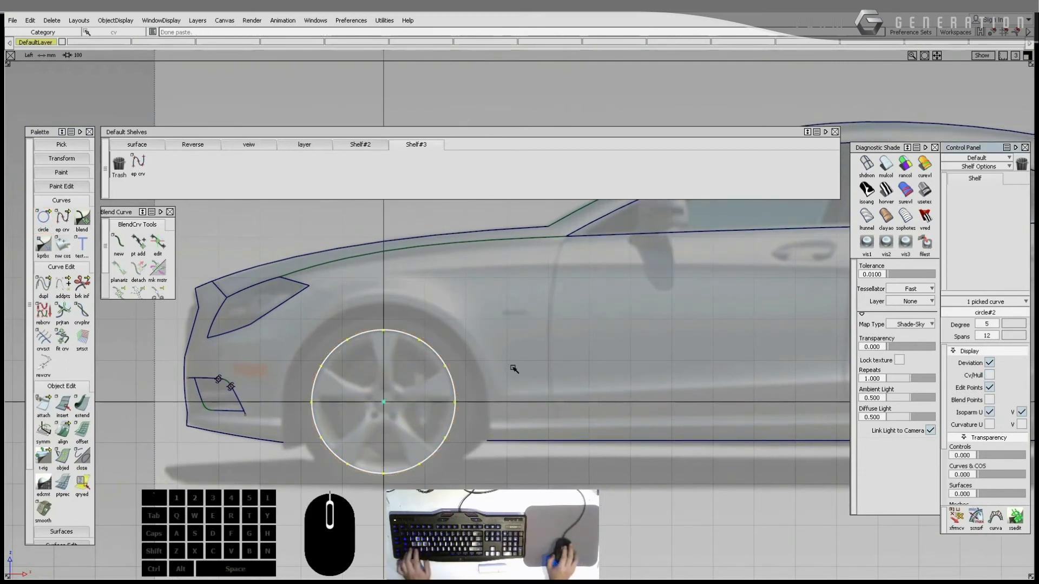
drag(514, 370, 547, 380)
Step: Copy both front wheel circles and move the copies about 1872 mm along X onto the rear wheel
alt+shift+middle_drag(547, 377, 448, 368)
alt+shift+right_drag(448, 368, 278, 368)
ctrl+shift+drag(275, 366, 277, 374)
drag(201, 374, 206, 378)
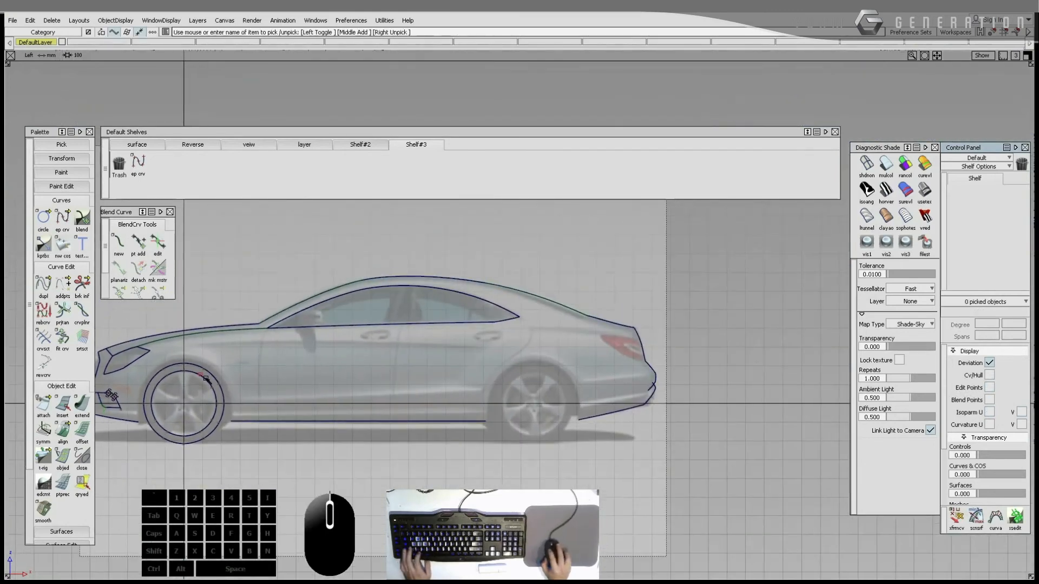
click(206, 379)
key(ctrl+c)
key(ctrl+v)
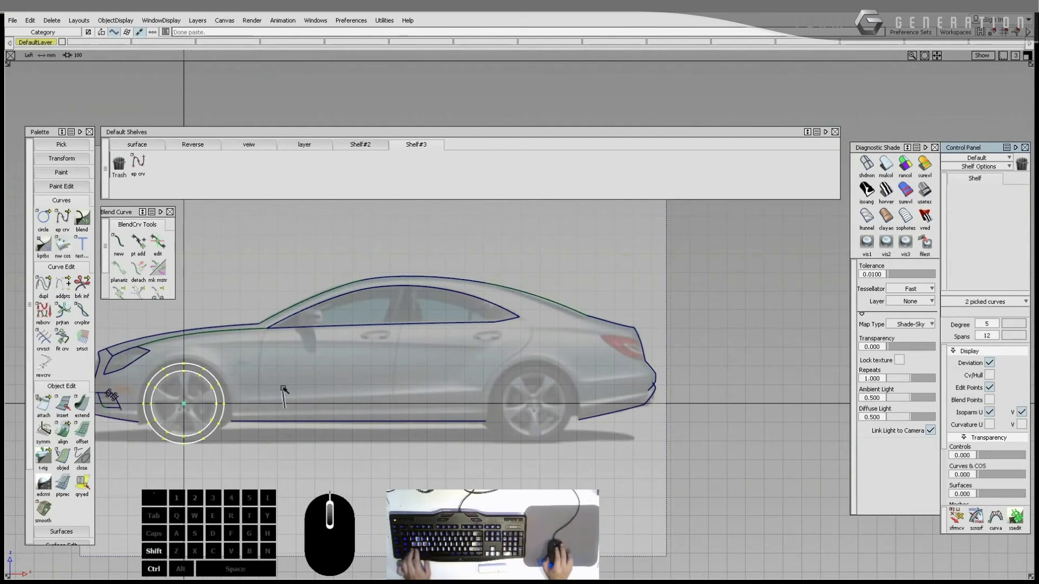
middle_drag(282, 376, 626, 417)
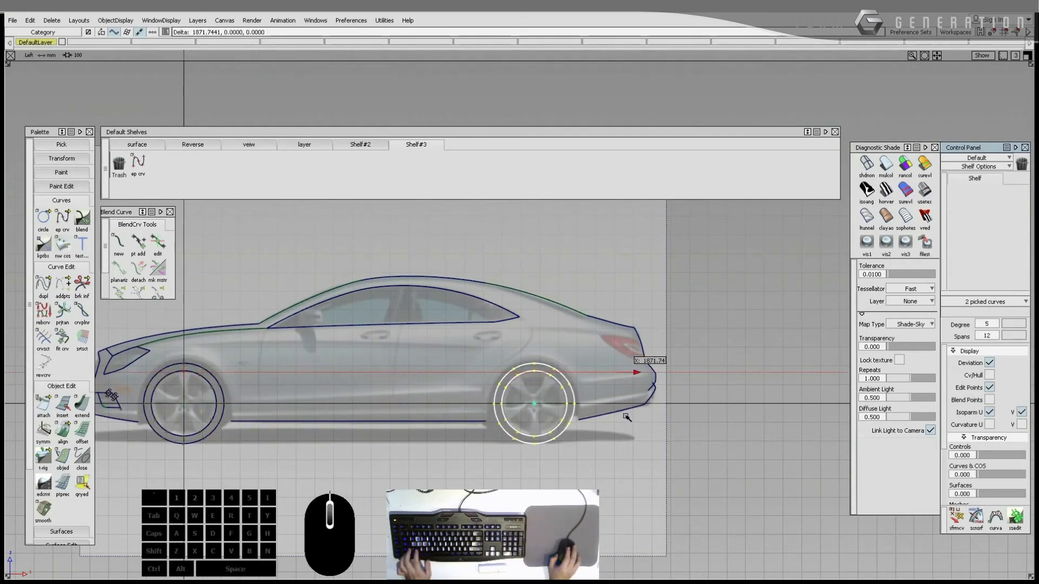
Step: Duplicate the front tyre circle in place and scale the copy up to the front wheel arch's outline
ctrl+shift+drag(626, 418, 628, 427)
alt+shift+right_drag(102, 407, 245, 349)
alt+shift+middle_drag(245, 349, 494, 374)
ctrl+shift+drag(494, 373, 589, 387)
click(517, 390)
key(ctrl+c)
key(ctrl+v)
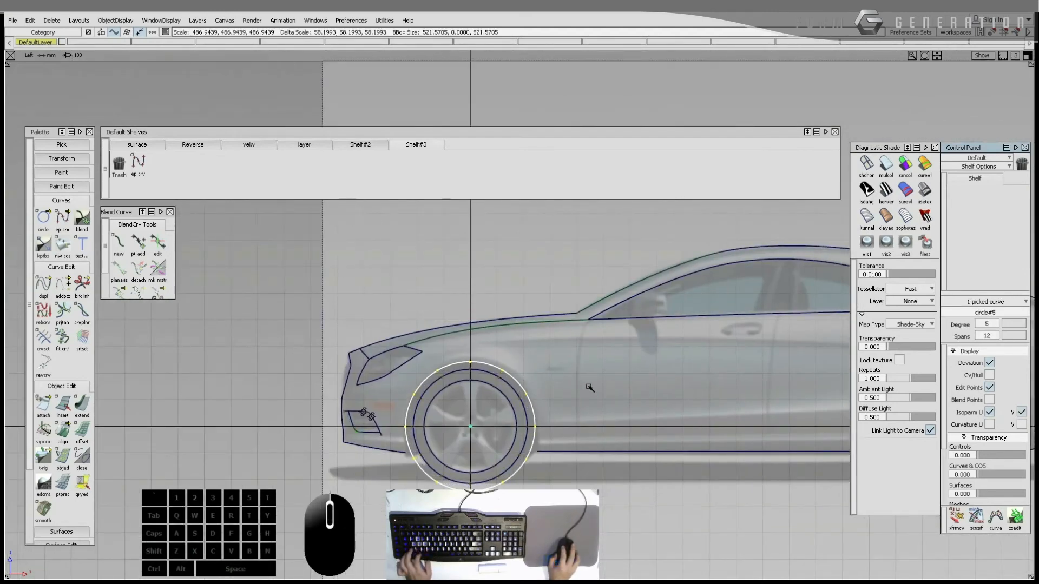
Step: Display the CVs of the front arch circle and pull its bottom CVs down well below the wheel
click(990, 375)
ctrl+shift+drag(528, 453, 529, 469)
ctrl+shift+drag(444, 458, 421, 471)
drag(520, 506, 532, 508)
alt+shift+middle_drag(534, 508, 521, 453)
ctrl+shift+middle_drag(521, 452, 522, 455)
right_drag(521, 454, 530, 512)
ctrl+shift+drag(527, 503, 528, 519)
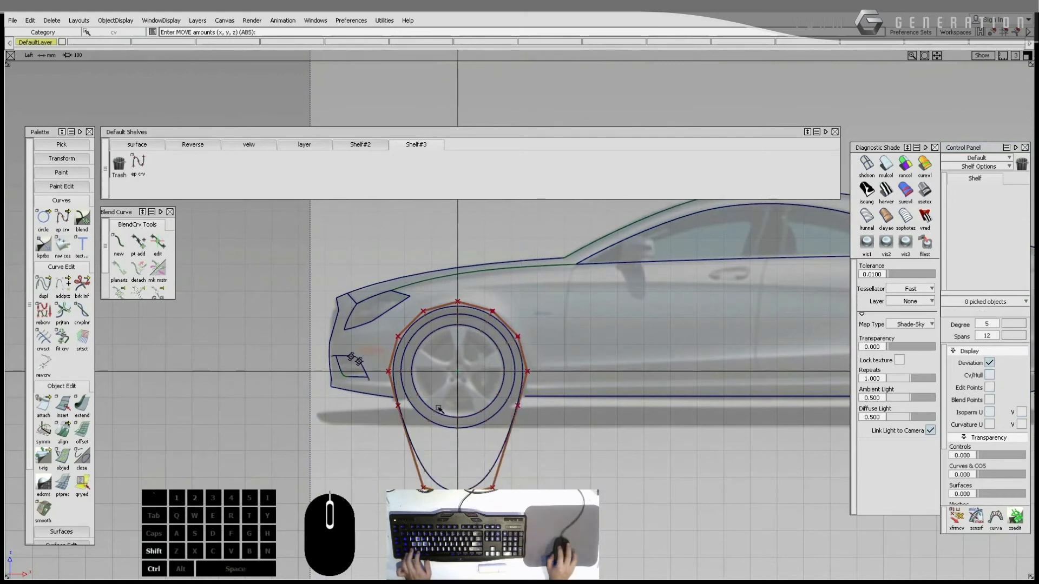
Step: Move the CV on each lower side of the front arch outward and down to straighten its sides, and hide the CVs
ctrl+shift+drag(437, 410, 414, 422)
mouse_move(398, 406)
mouse_down()
mouse_move(417, 423)
mouse_move(408, 417)
mouse_up()
ctrl+shift+middle_drag(428, 447, 426, 435)
drag(425, 433, 419, 446)
ctrl+shift+drag(480, 437, 482, 479)
ctrl+shift+drag(512, 407, 489, 419)
drag(504, 398, 529, 414)
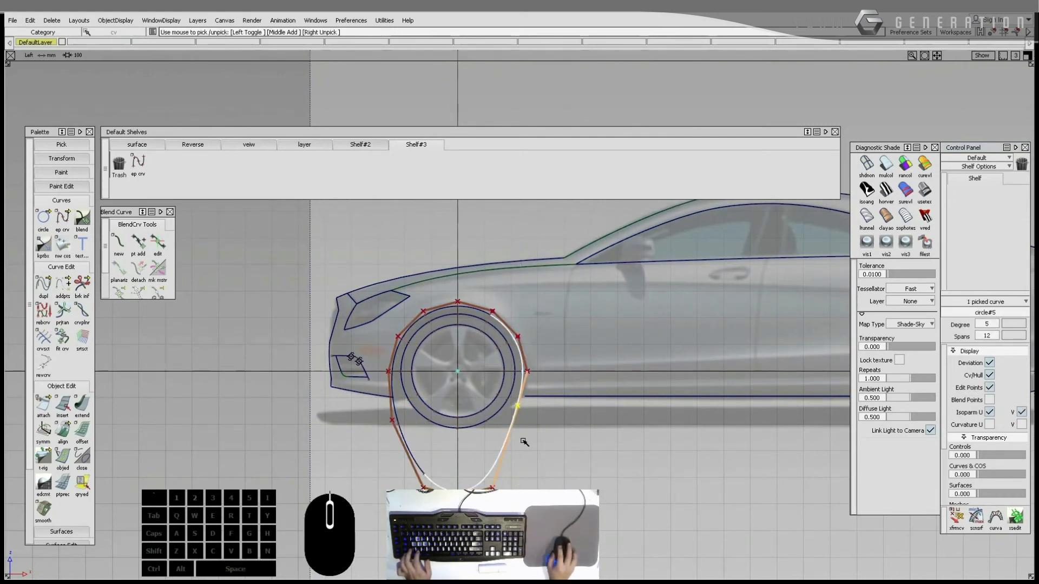
ctrl+shift+middle_drag(536, 450, 535, 437)
drag(537, 437, 538, 450)
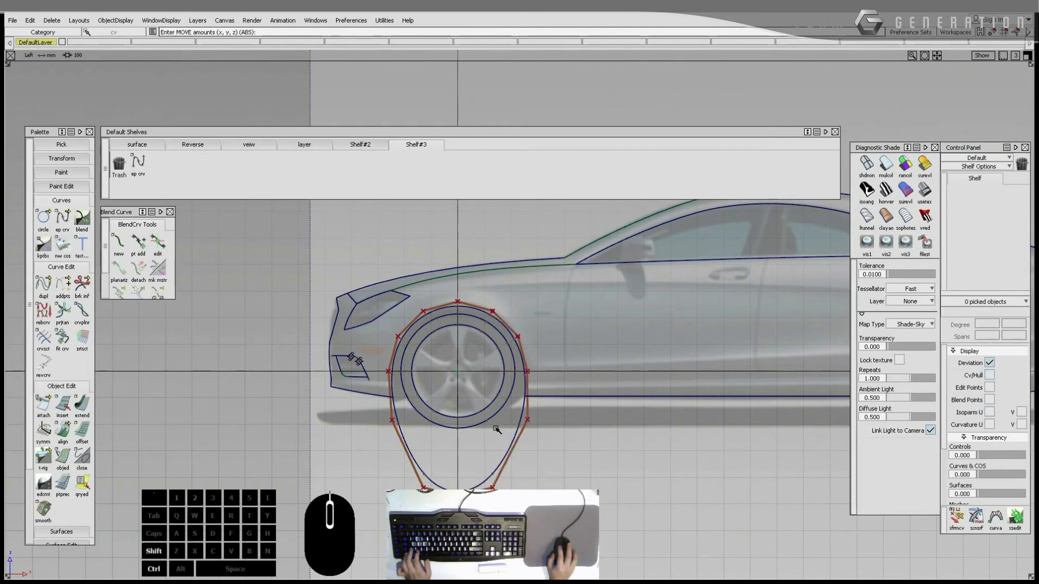
click(527, 420)
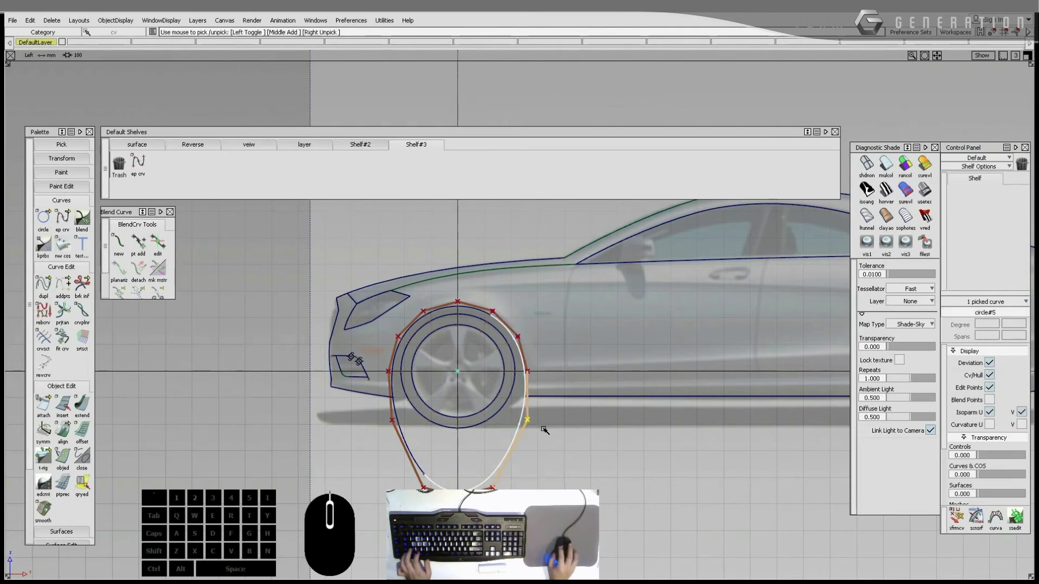
click(990, 376)
Step: Extend the front bumper's lower curve and the sill's front end so both cross the front arch curve
ctrl+shift+drag(681, 446, 658, 414)
alt+shift+right_drag(655, 416, 615, 418)
alt+shift+middle_drag(615, 418, 449, 403)
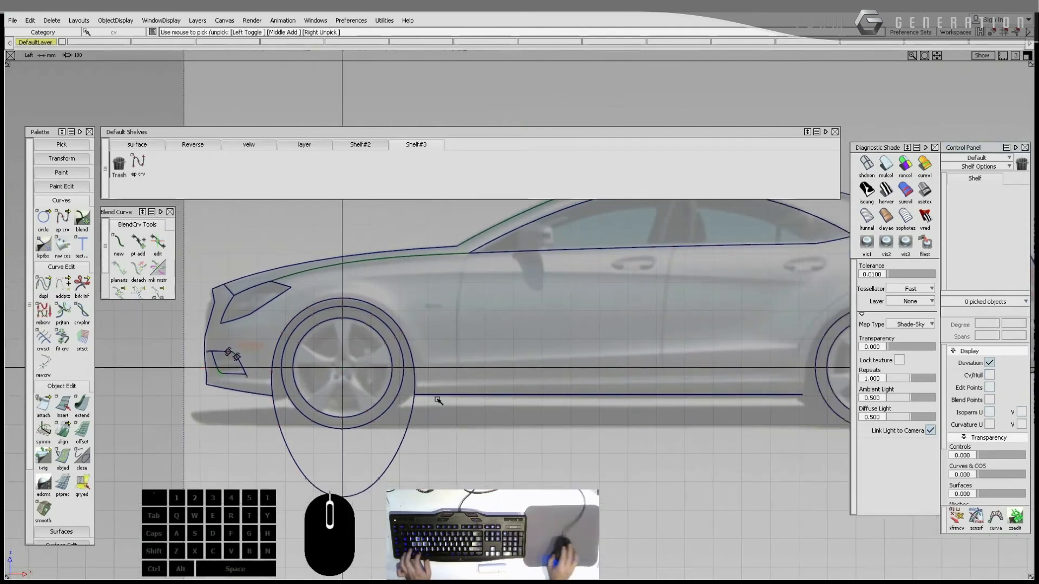
alt+shift+right_drag(269, 391, 154, 385)
click(310, 419)
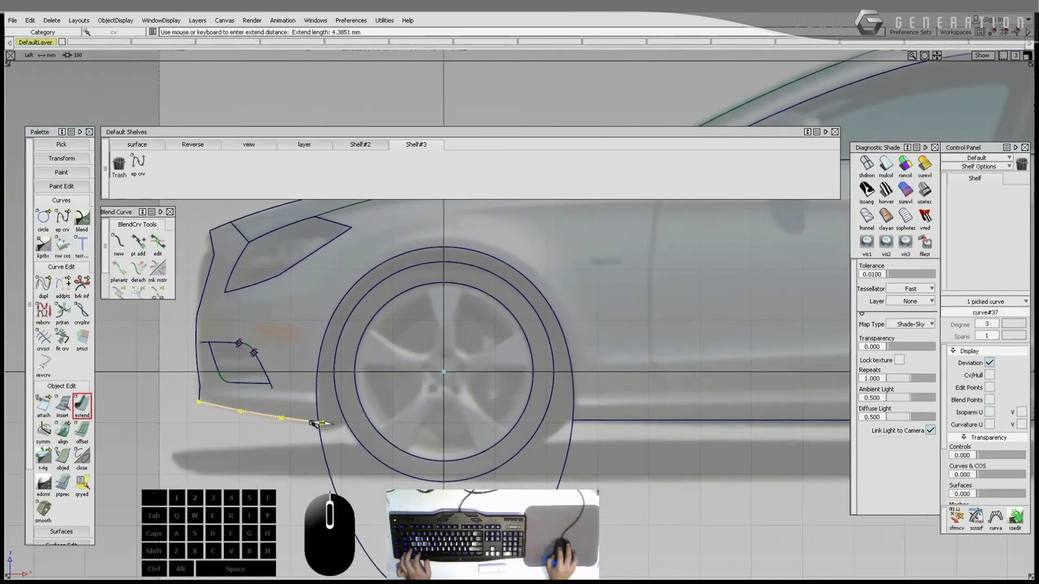
click(574, 421)
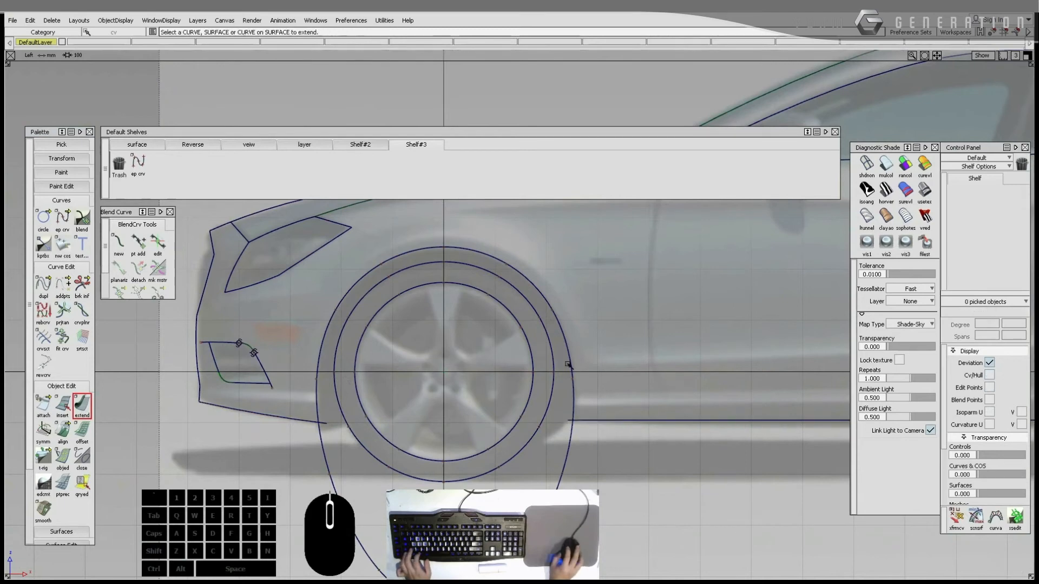
Step: Trim the front arch curve at the bumper's lower curve and extend its rear end about 90 mm down past the sill
click(53, 337)
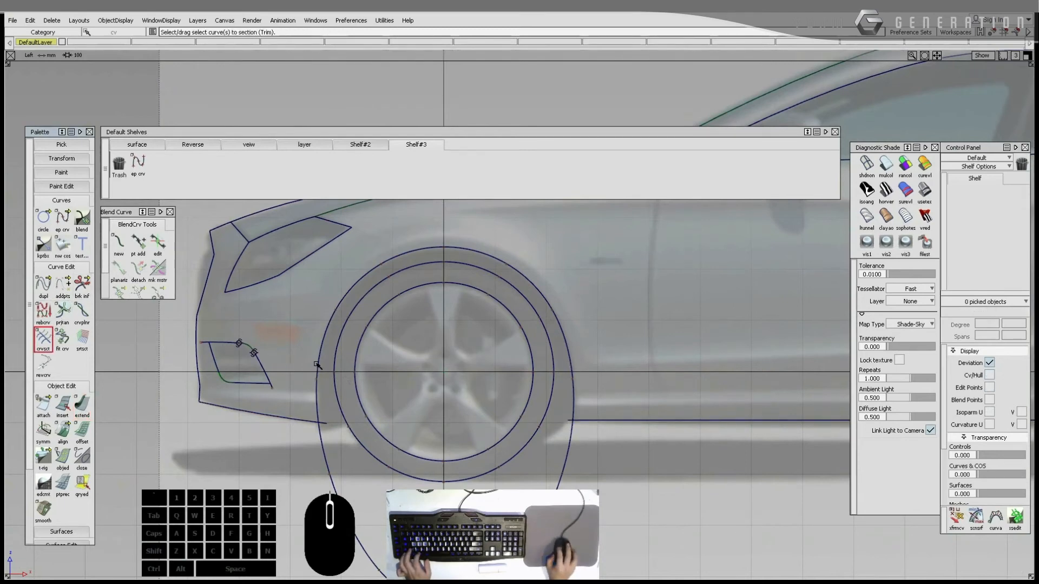
click(318, 366)
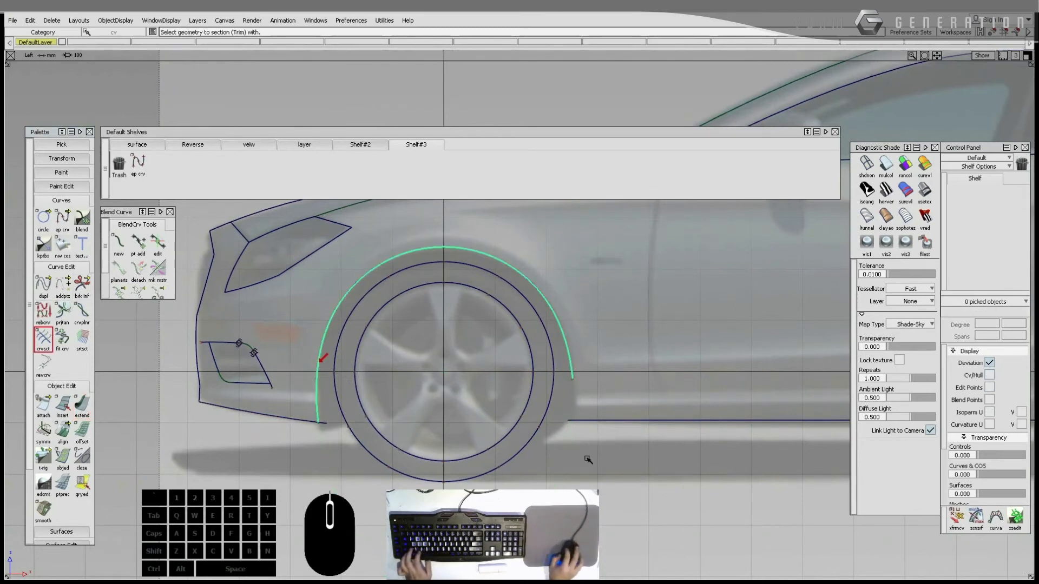
ctrl+shift+drag(585, 456, 585, 439)
click(82, 406)
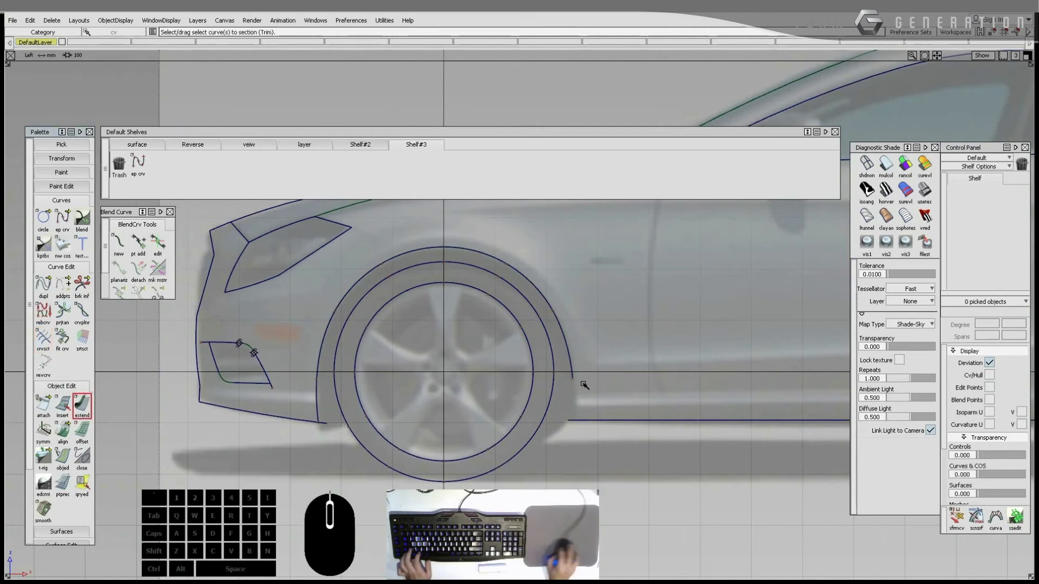
drag(574, 367, 589, 403)
click(596, 438)
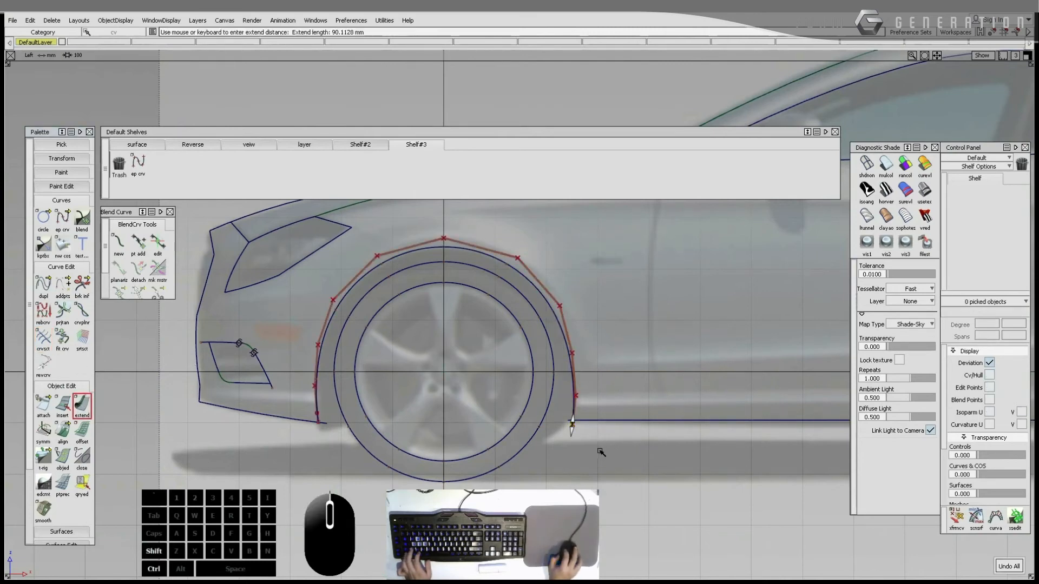
Step: Section the front arch with the sill, and trim the overhanging ends of the sill and bumper's lower curve at the arch
click(51, 345)
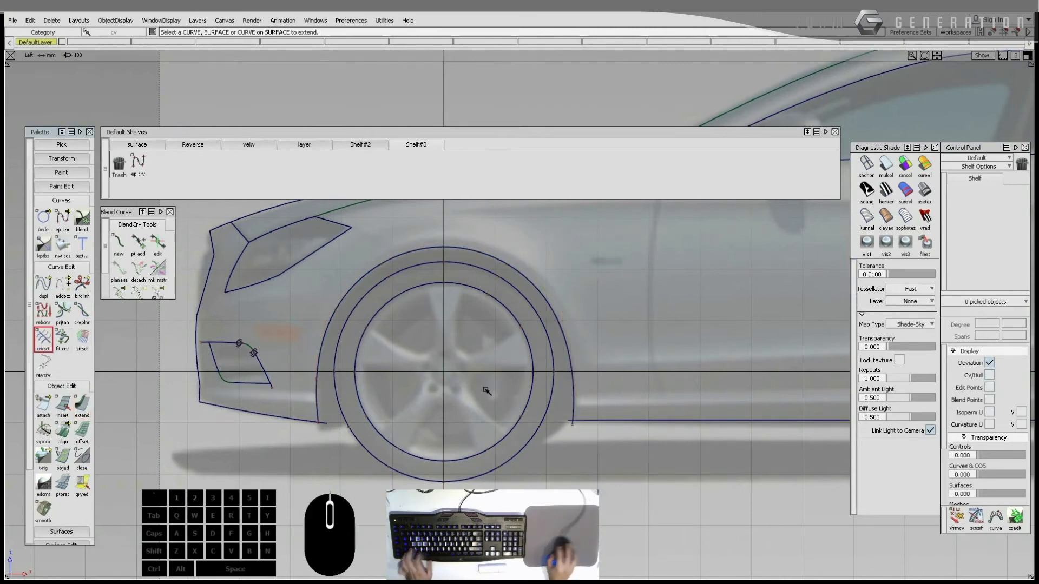
click(584, 402)
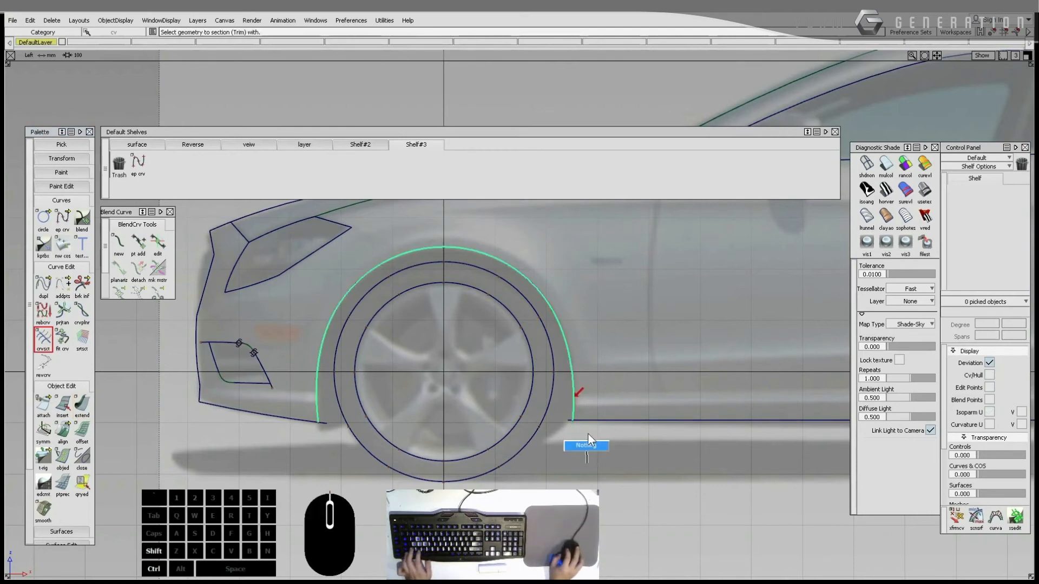
click(589, 425)
ctrl+shift+drag(587, 463, 566, 428)
click(576, 414)
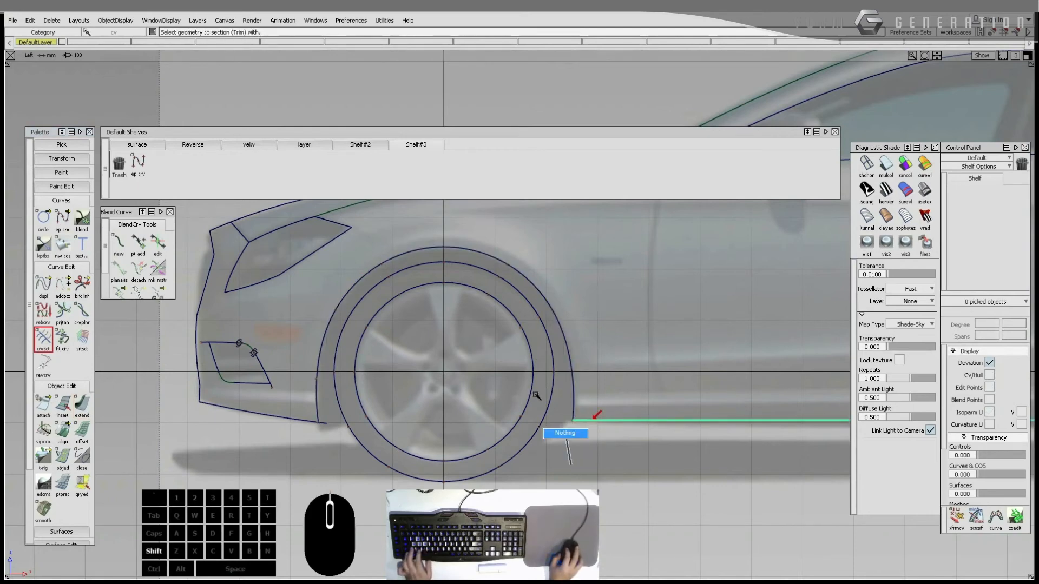
click(311, 407)
ctrl+shift+drag(320, 448, 336, 401)
Step: Copy the trimmed front arch curve and move the copy about 1871 mm along X onto the rear wheel
alt+shift+right_drag(324, 403, 251, 459)
ctrl+shift+drag(342, 394, 356, 380)
click(343, 382)
alt+shift+right_drag(343, 382, 412, 403)
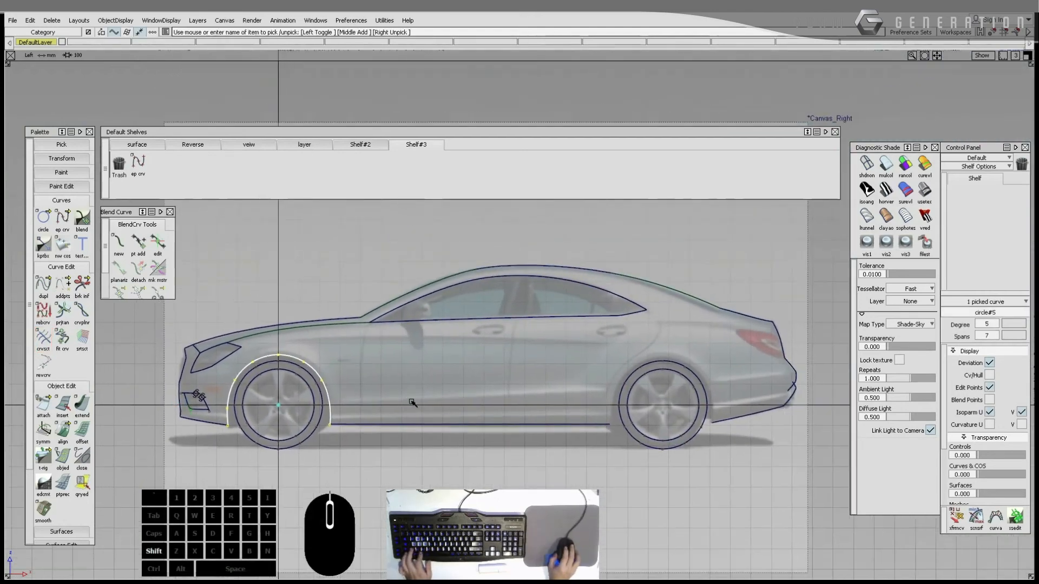
key(ctrl+v)
middle_drag(393, 378, 778, 410)
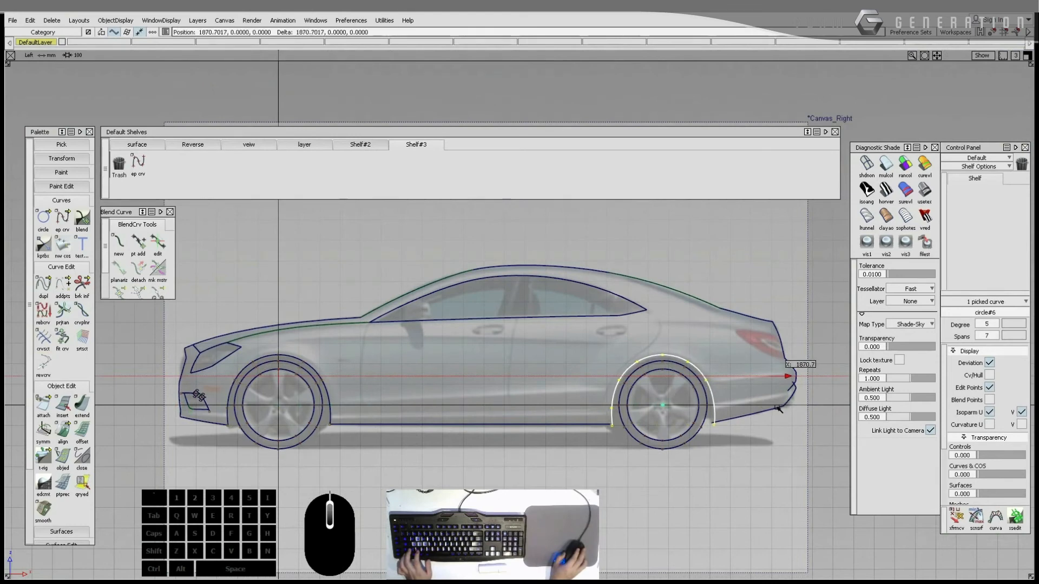
Step: Display the CVs of the rear wheel arch curve and clear the selection
ctrl+shift+drag(778, 410, 757, 436)
alt+shift+middle_drag(757, 436, 601, 428)
alt+shift+right_drag(601, 428, 368, 430)
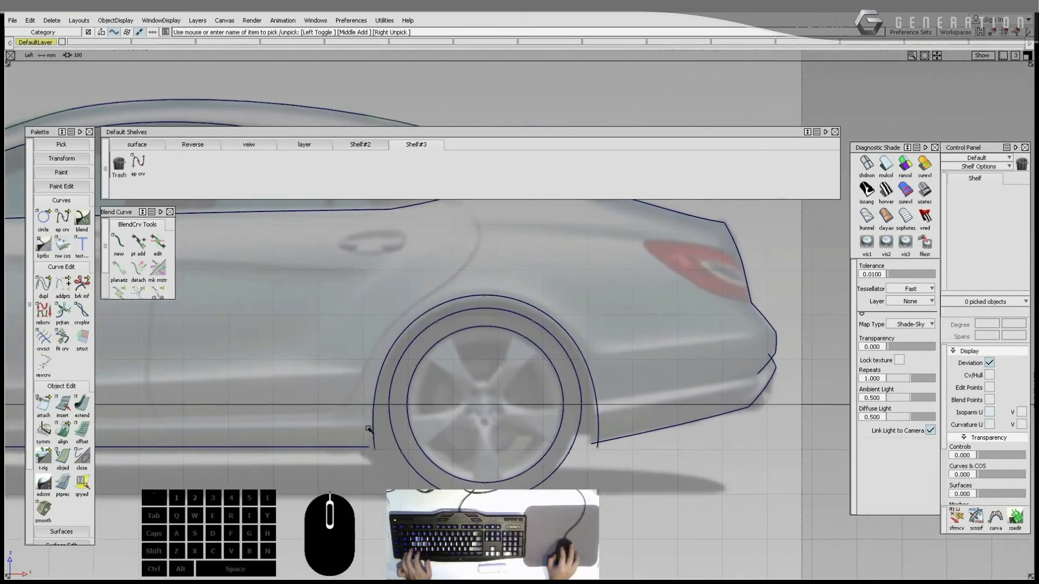
click(370, 429)
click(989, 378)
ctrl+shift+drag(606, 467, 565, 469)
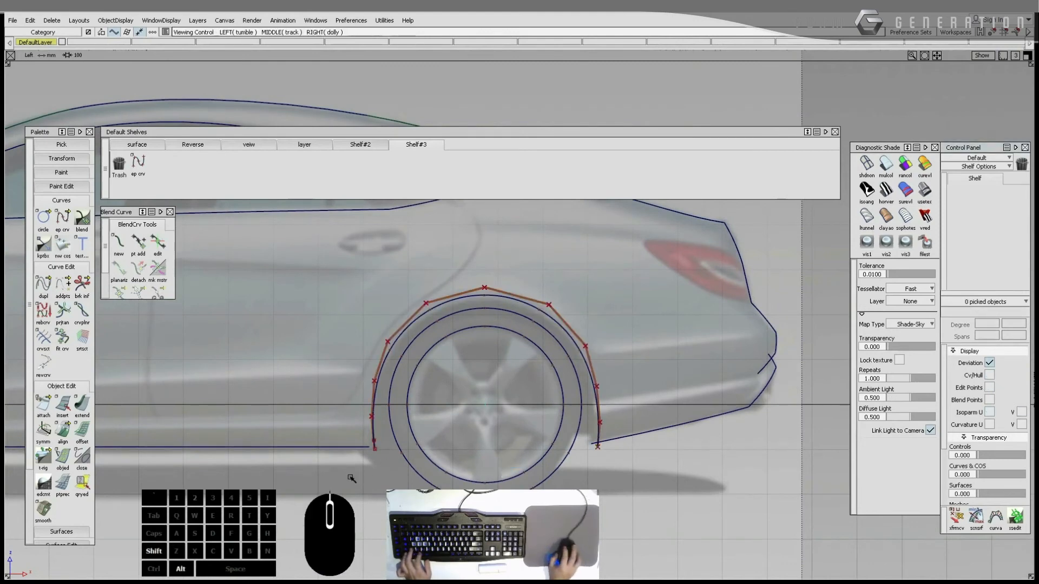
Step: Move the lowest CVs at the rear arch's front end slightly forward along X to match the reference near the sill
alt+shift+right_drag(352, 480, 400, 465)
alt+shift+middle_drag(400, 465, 502, 387)
click(395, 429)
middle_drag(395, 430, 412, 446)
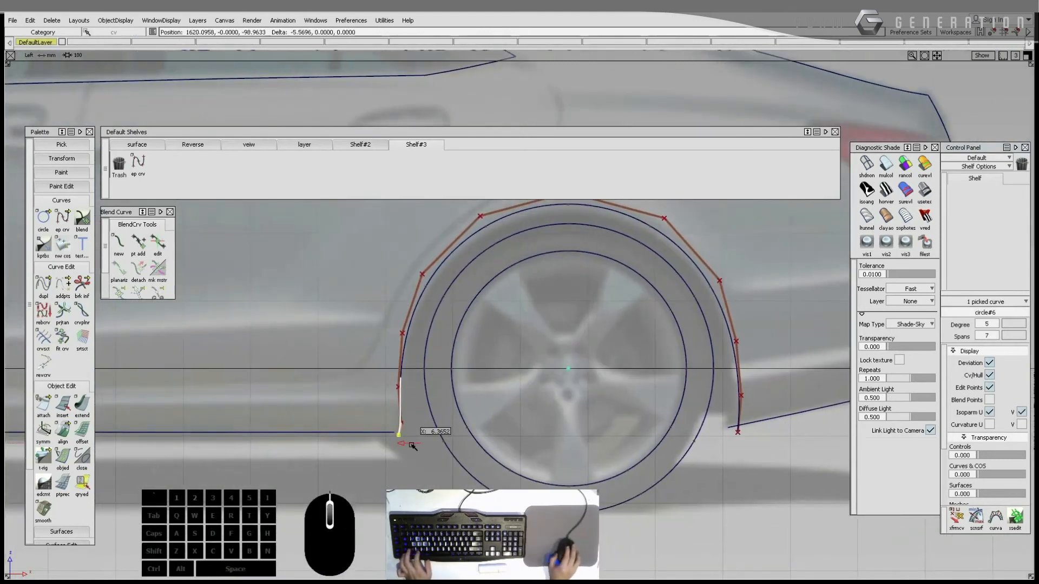
mouse_move(412, 428)
ctrl+shift+mouse_down()
mouse_move(414, 409)
mouse_move(414, 428)
ctrl+shift+mouse_up()
ctrl+shift+middle_drag(413, 428, 412, 416)
ctrl+shift+drag(412, 417, 420, 438)
alt+shift+middle_drag(468, 414, 394, 430)
Step: Move the two lowest CVs at the rear arch's back end slightly forward along X to meet the rear bumper's lower curve
click(657, 440)
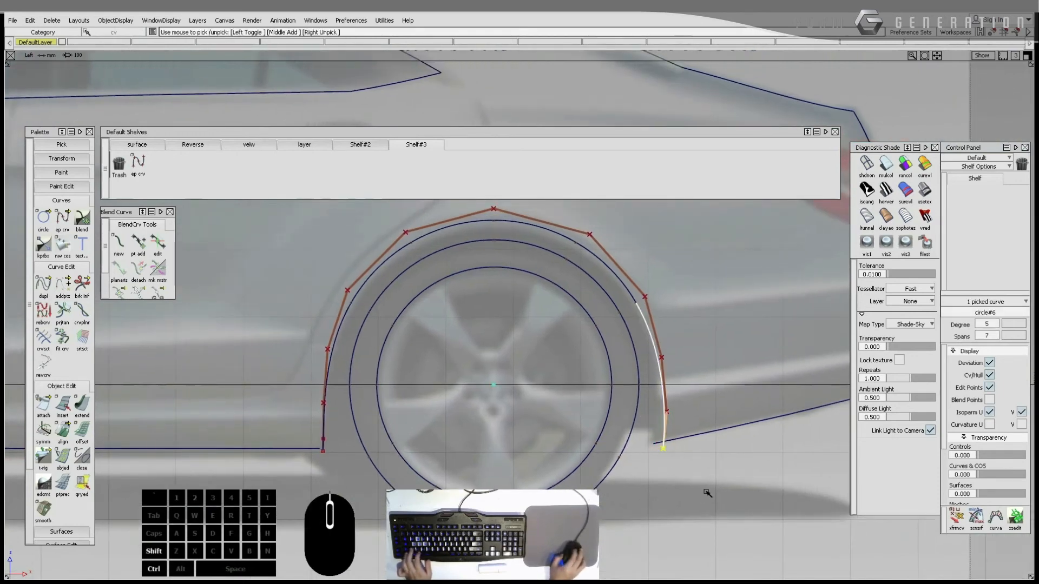
middle_drag(711, 467, 706, 466)
ctrl+shift+drag(671, 413, 672, 393)
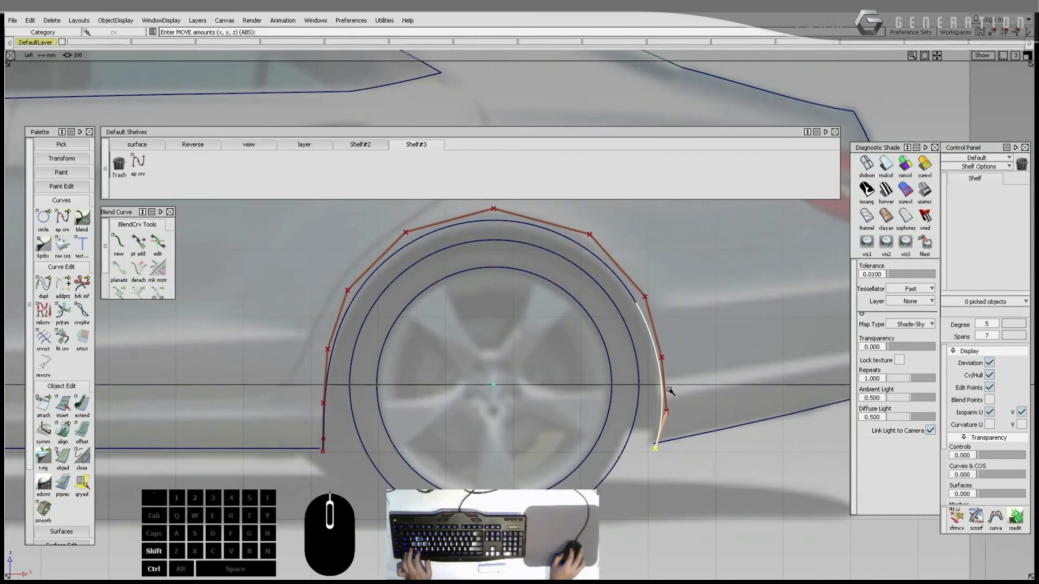
click(667, 416)
ctrl+shift+middle_drag(700, 425, 699, 406)
middle_drag(699, 406, 694, 405)
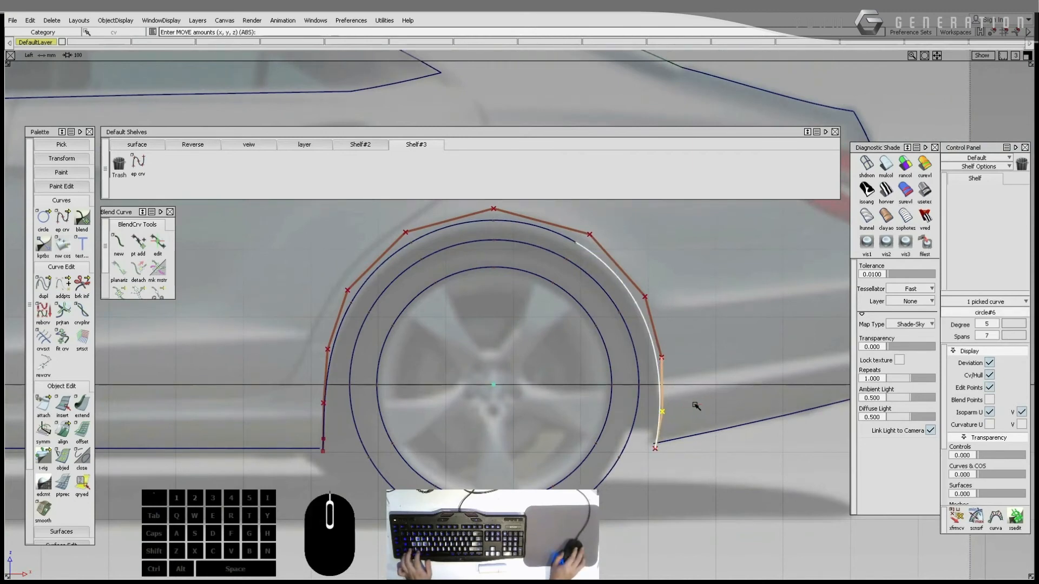
ctrl+shift+drag(694, 405, 694, 386)
Step: Section the rear arch curve and the rear bumper's lower curve against each other to form a clean corner
alt+shift+right_drag(695, 389, 617, 388)
alt+shift+middle_drag(617, 388, 616, 438)
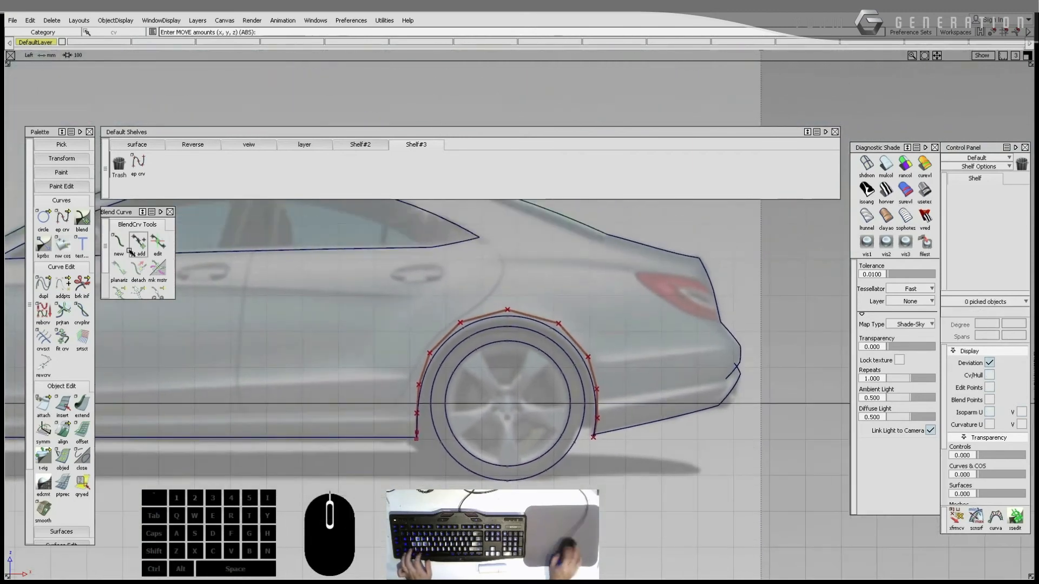
click(43, 338)
click(419, 379)
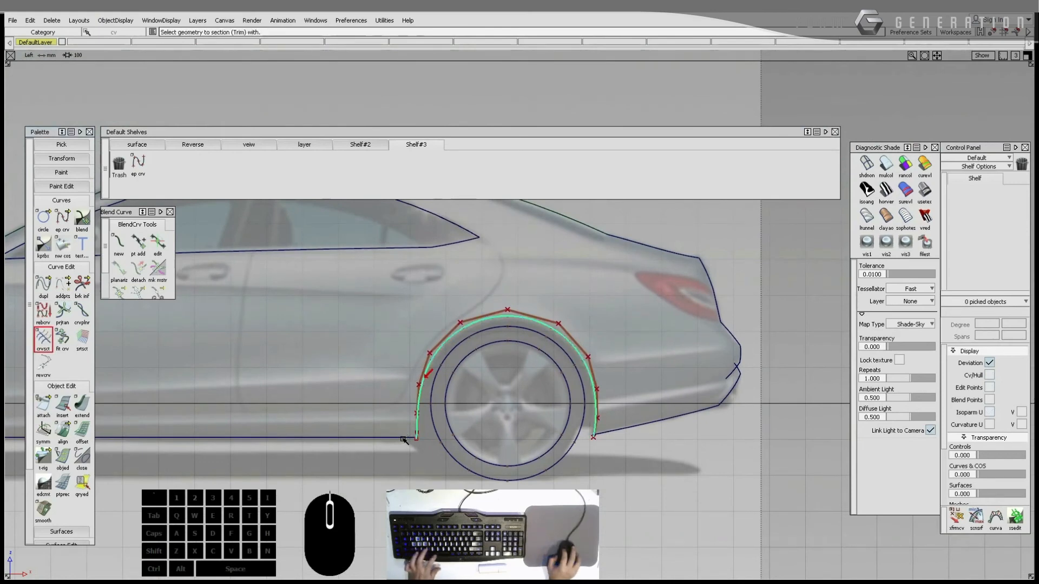
click(614, 437)
click(597, 426)
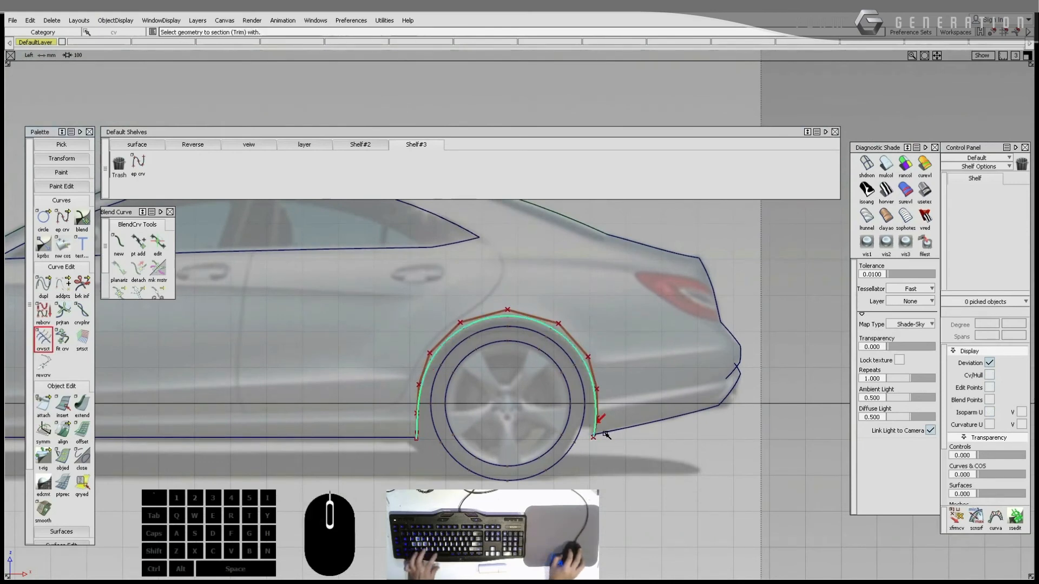
click(597, 426)
click(596, 428)
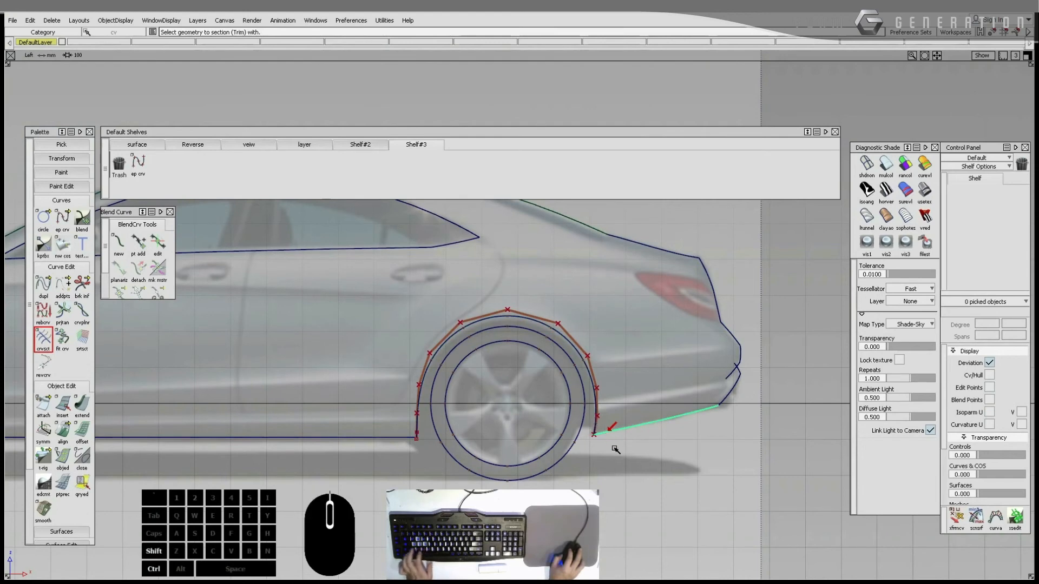
click(596, 426)
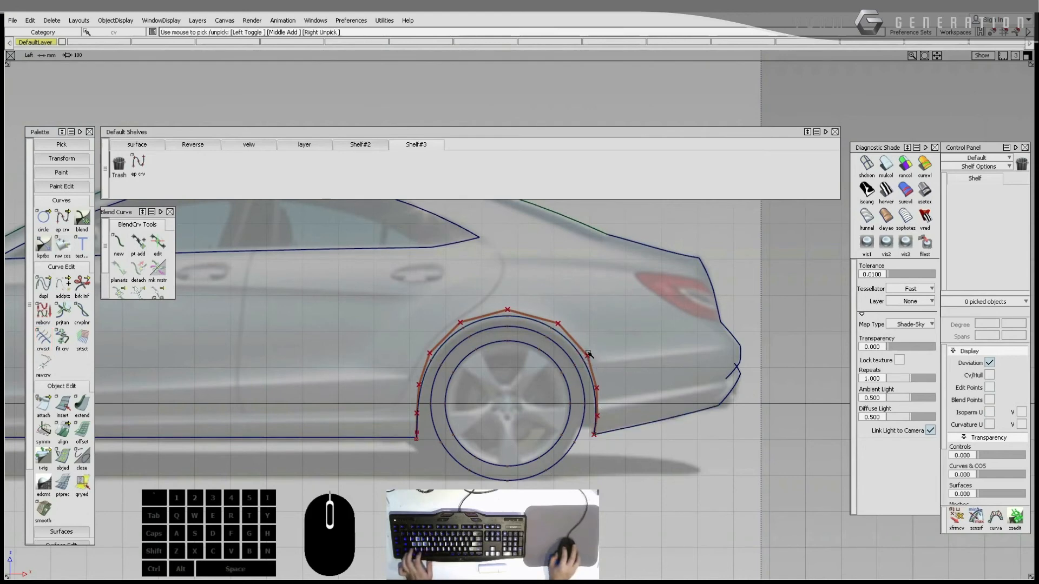
Step: Hide the CVs of the rear arch curve and clear the selection
click(588, 354)
click(988, 375)
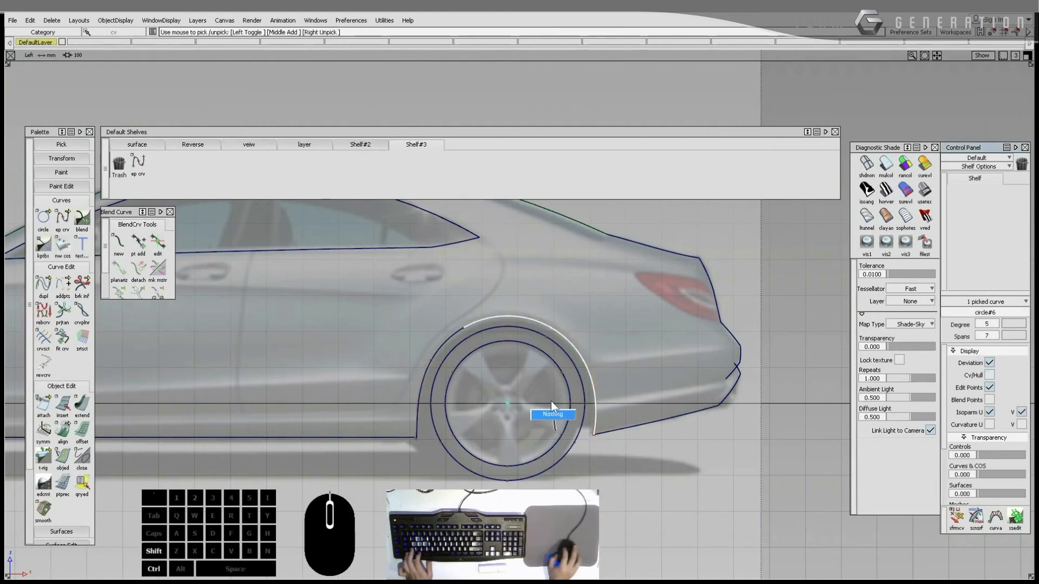
ctrl+shift+drag(551, 401, 552, 411)
Step: Extend the sill's rear end past the rear arch and trim the arch and sill curves at their intersection
alt+click(278, 408)
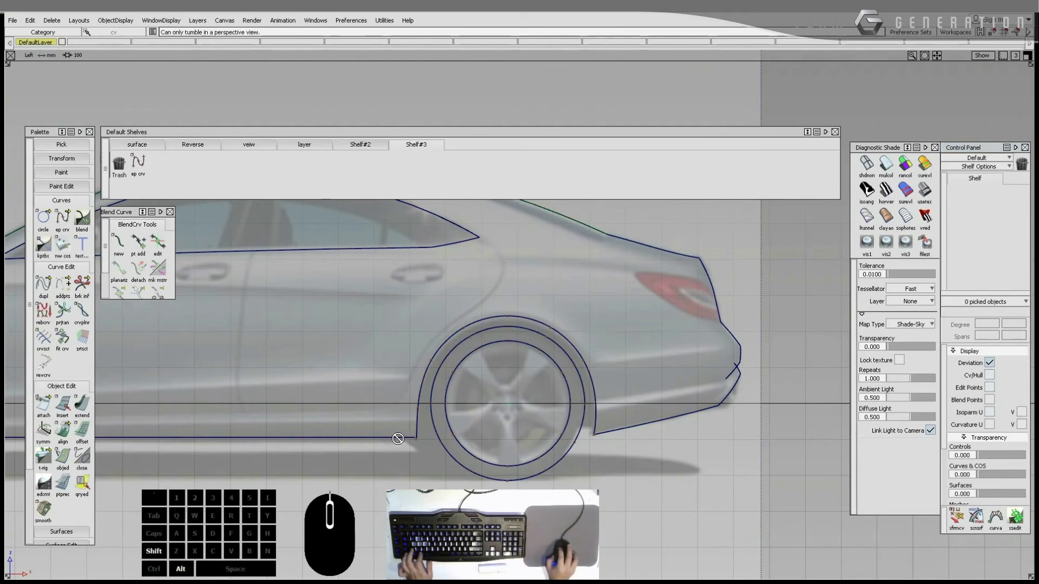
alt+shift+right_drag(398, 439, 501, 454)
alt+shift+middle_drag(501, 455, 370, 415)
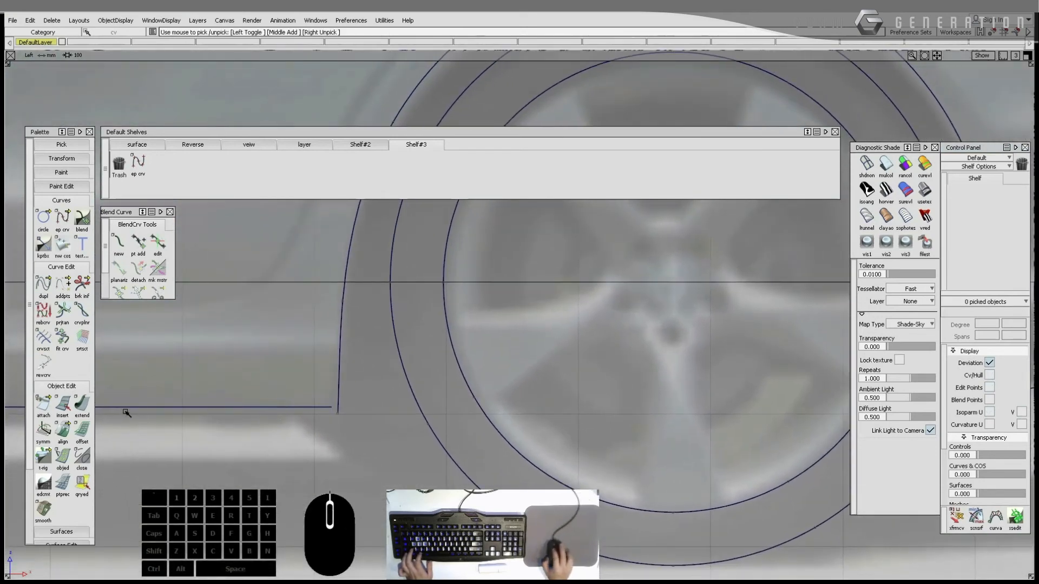
drag(332, 408, 359, 408)
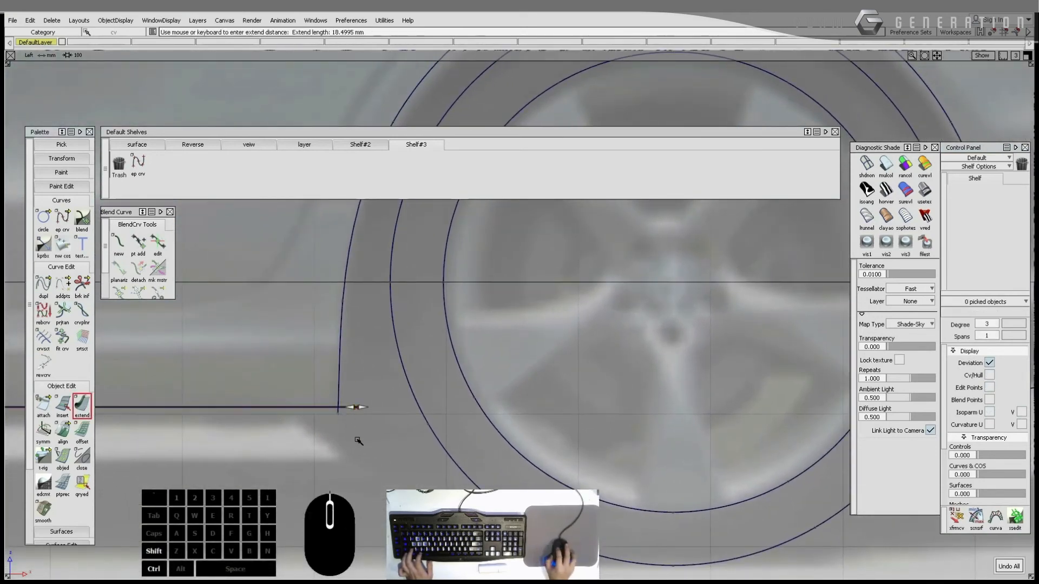
click(43, 338)
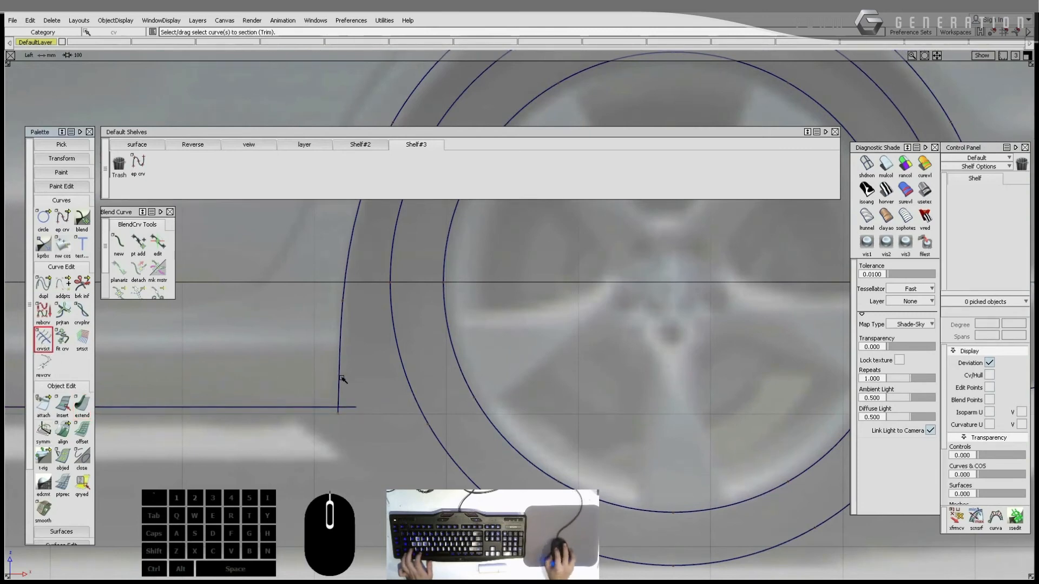
click(341, 378)
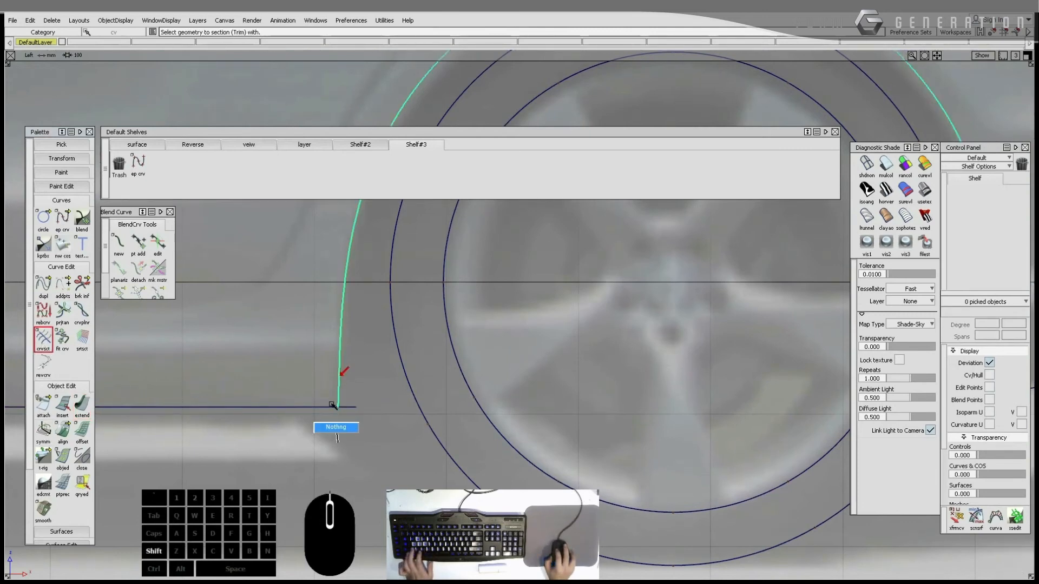
click(331, 407)
click(421, 344)
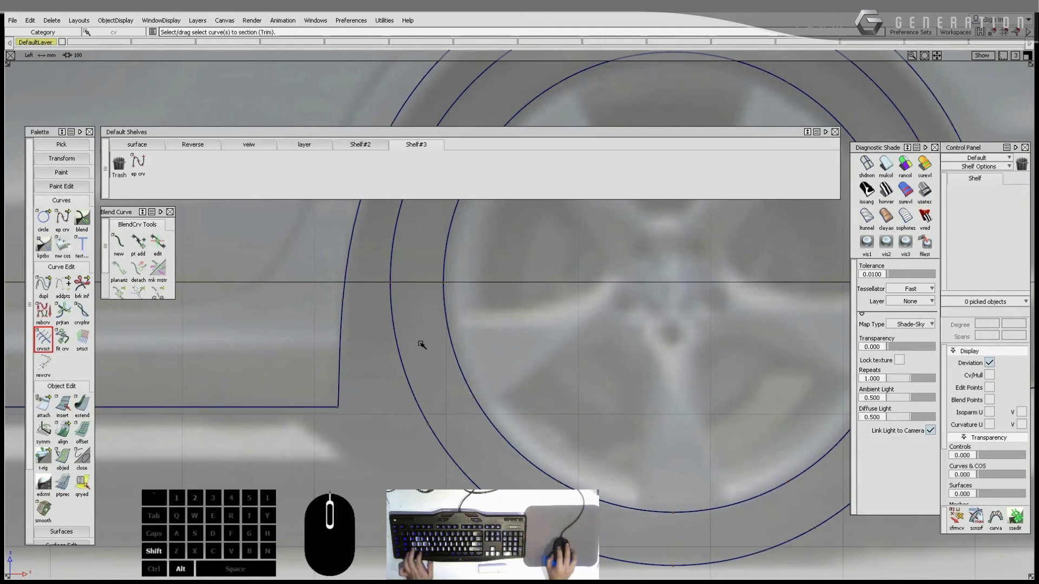
Step: Hide the blend points on the front air intake curves and clear the selection
alt+shift+right_drag(421, 345, 286, 407)
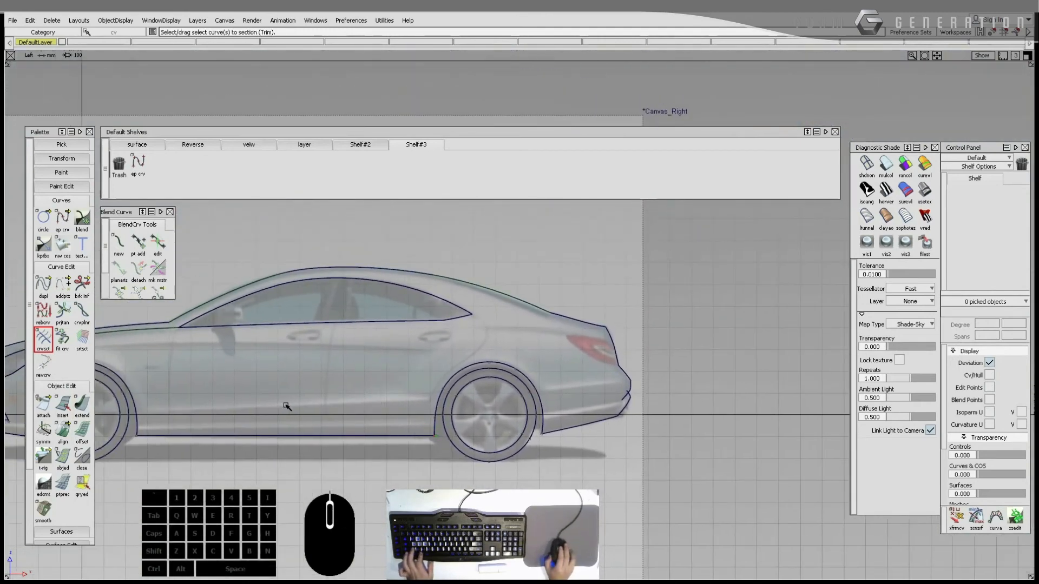
alt+shift+middle_drag(286, 407, 329, 399)
ctrl+shift+drag(330, 398, 273, 395)
alt+shift+middle_drag(274, 395, 336, 391)
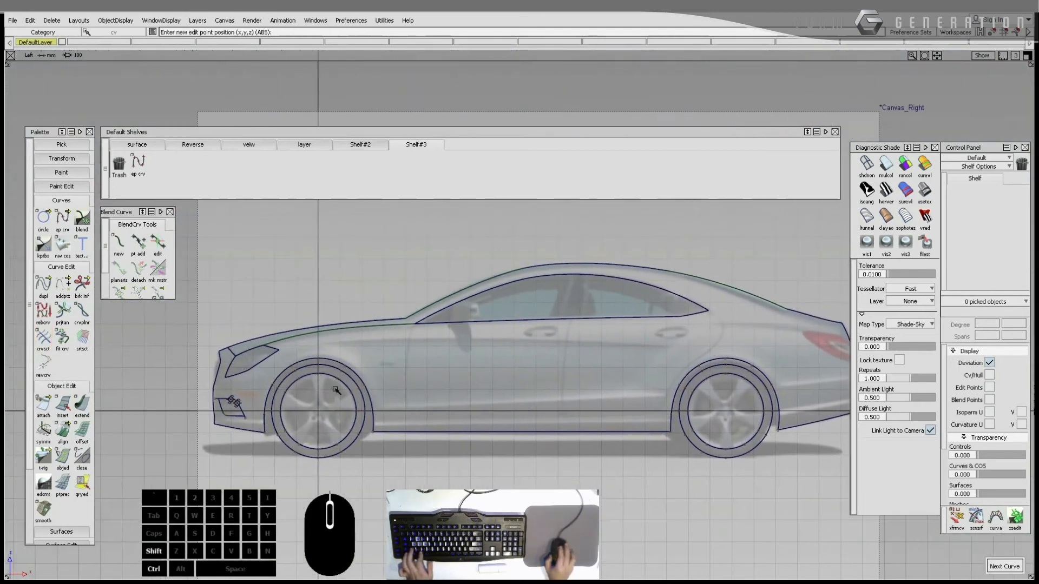
ctrl+shift+drag(336, 390, 185, 373)
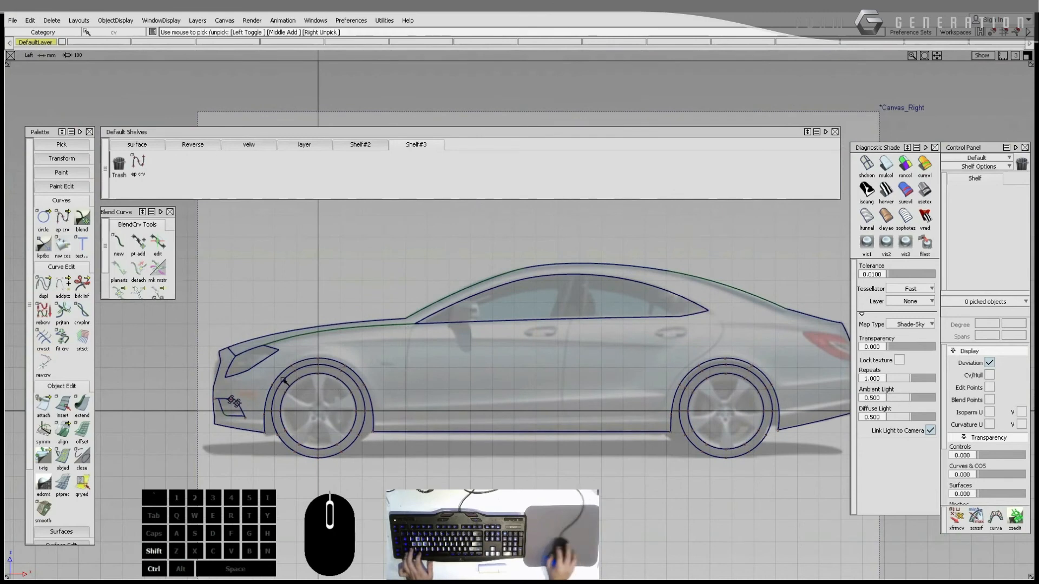
click(228, 386)
drag(228, 386, 248, 409)
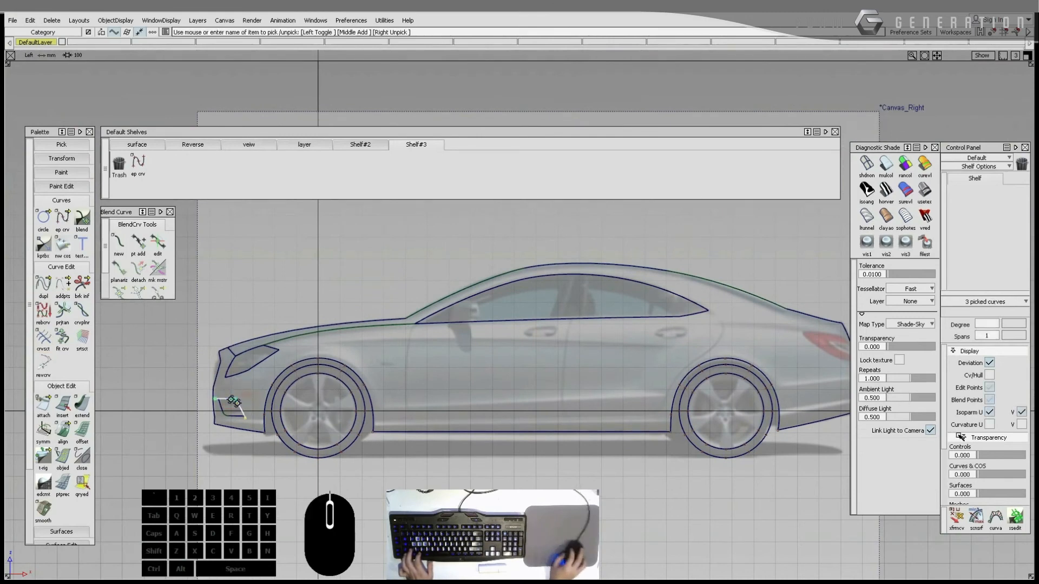
click(597, 419)
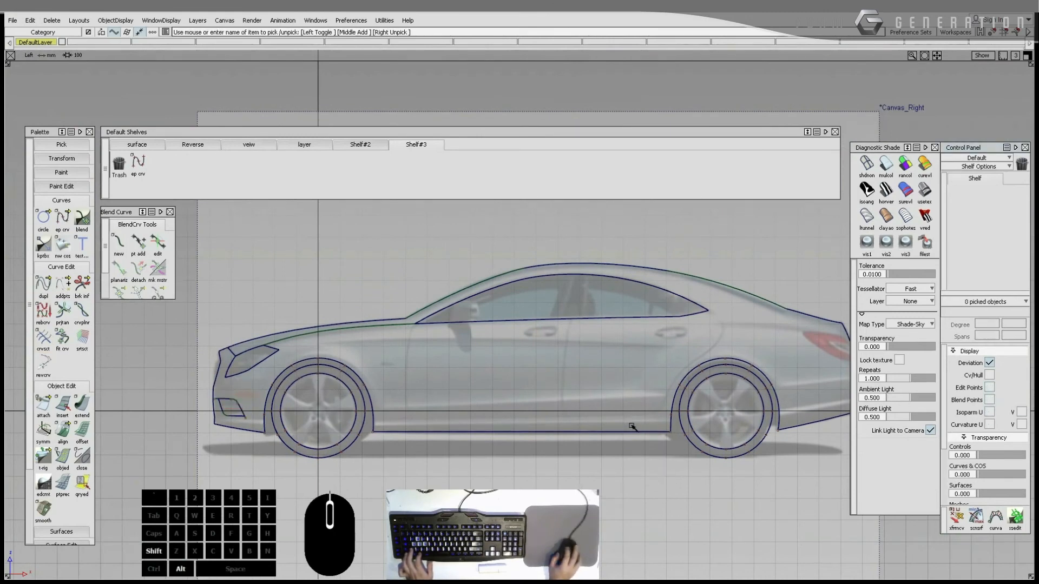
Step: Draw a degree 3 curve along the side skirt just above the sill, snapped from the front wheel arch to the rear wheel arch
alt+shift+middle_drag(597, 419, 472, 403)
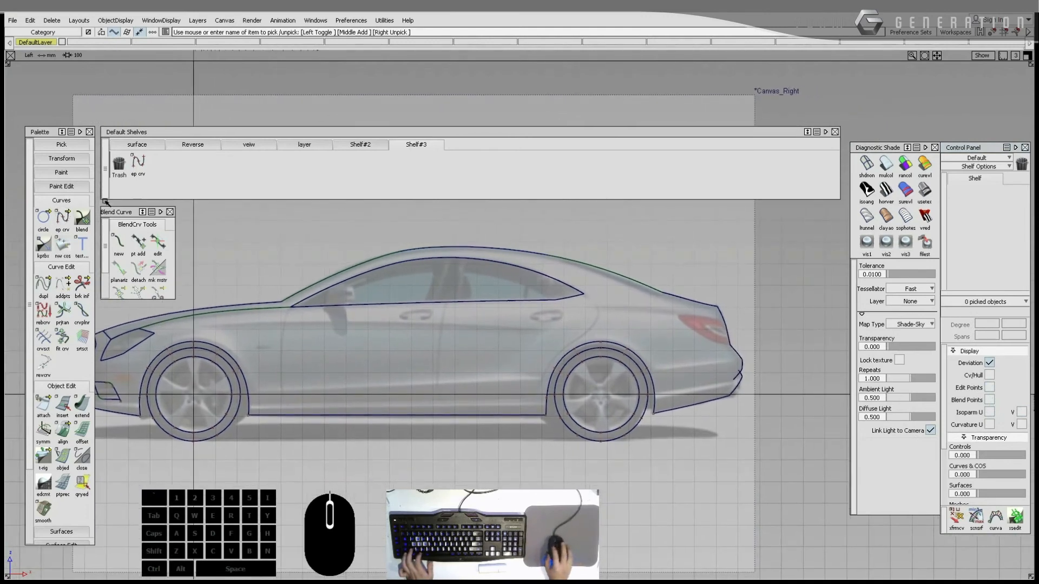
click(139, 163)
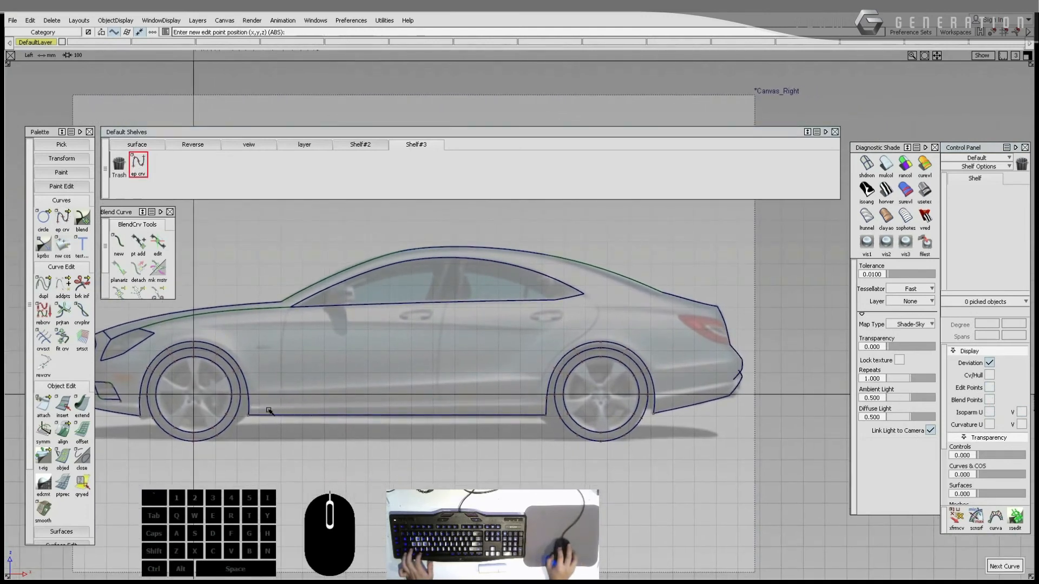
ctrl+alt+click(250, 407)
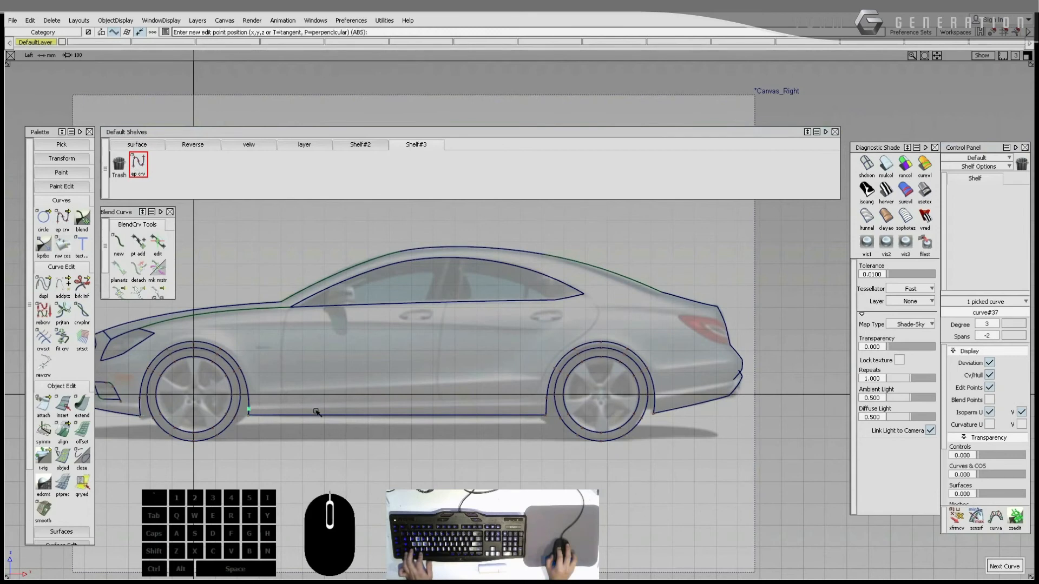
ctrl+alt+click(549, 406)
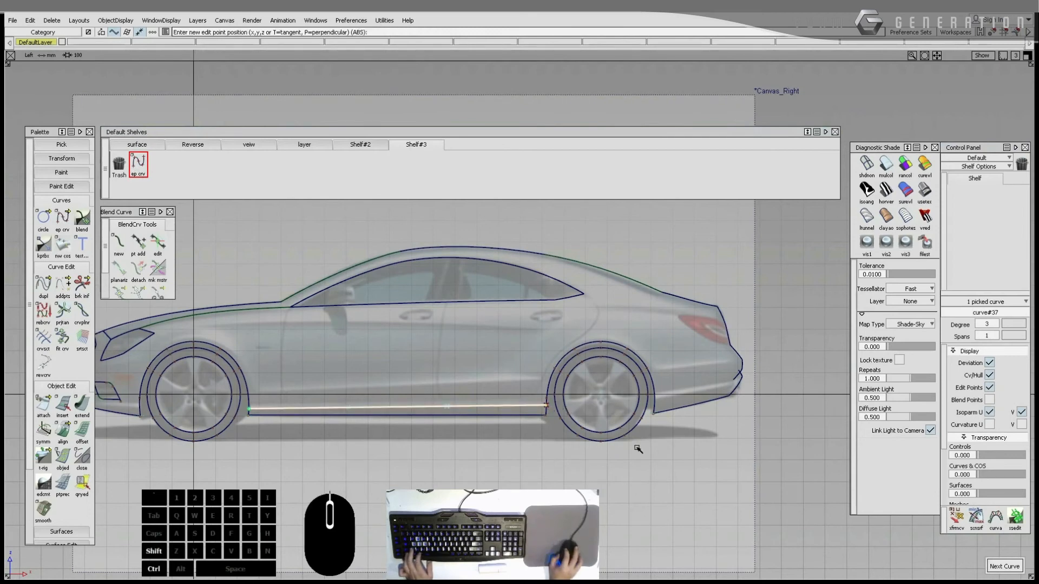
Step: Move the side skirt curve's two middle CVs about 59 mm rearward along X and hide its CVs
ctrl+shift+drag(419, 387, 379, 364)
drag(304, 359, 472, 426)
ctrl+shift+middle_drag(476, 421, 496, 384)
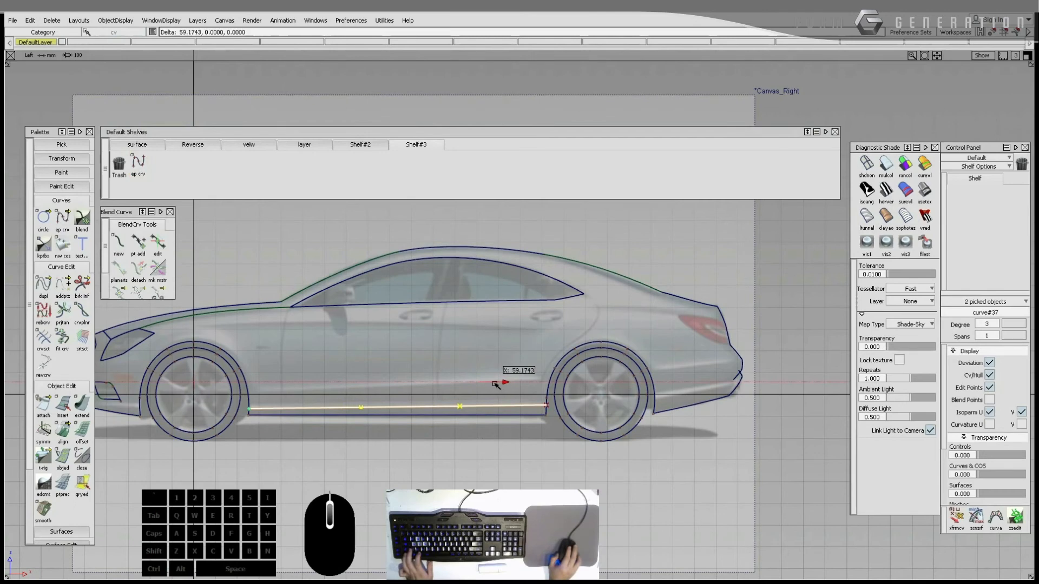
click(991, 373)
key(ctrl+e)
Step: Draw a degree 3 curve along the lower edge of the rear bumper's bright strip, from the rear wheel arch to the car's tail
alt+shift+middle_drag(655, 403, 525, 387)
alt+shift+right_drag(525, 387, 564, 380)
ctrl+shift+right_click(564, 380)
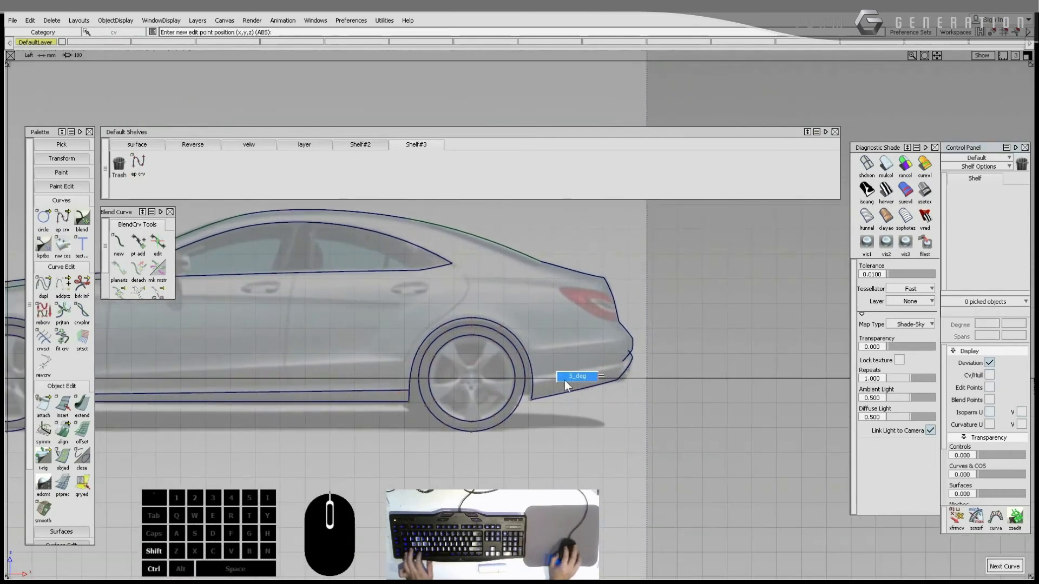
click(535, 387)
drag(535, 387, 622, 366)
alt+shift+right_drag(622, 366, 683, 363)
alt+shift+middle_drag(683, 362, 482, 372)
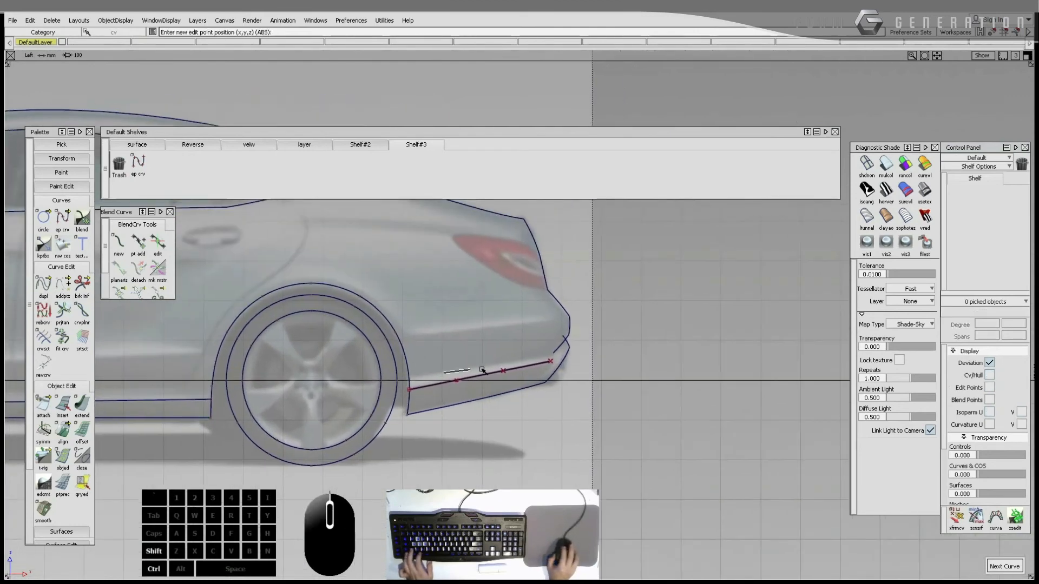
Step: Adjust the two middle CVs of the lower bumper strip curve to fit the reference and hide its CVs
ctrl+shift+drag(482, 371, 444, 342)
drag(442, 340, 518, 392)
ctrl+shift+middle_drag(505, 342, 505, 348)
drag(505, 348, 506, 349)
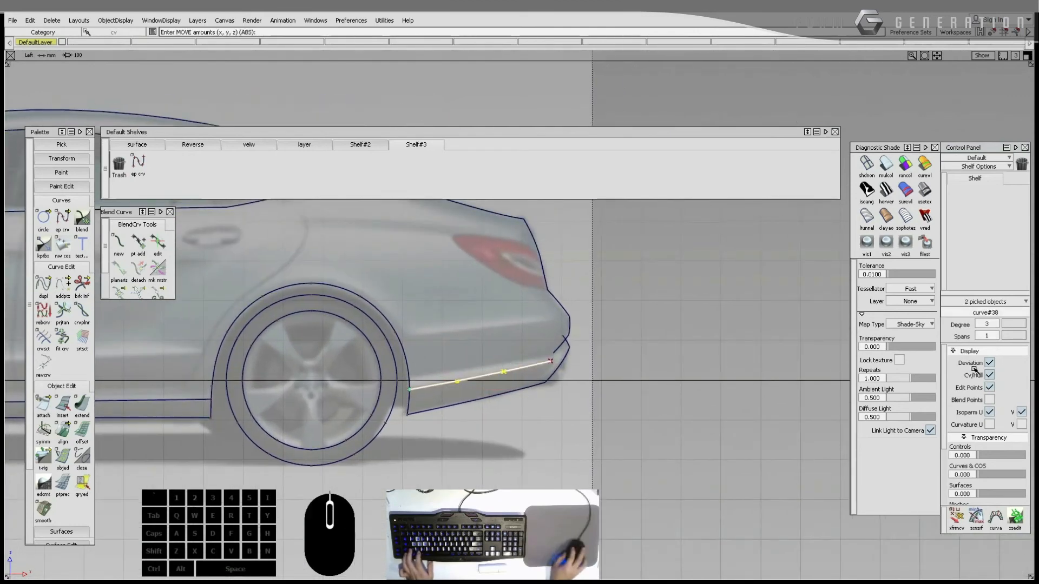
click(990, 375)
Step: Draw a second curve along the upper edge of the rear bumper strip, snapped from the rear arch to the tail outline
ctrl+shift+drag(603, 346, 492, 346)
ctrl+alt+drag(410, 372, 415, 377)
ctrl+alt+drag(554, 353, 554, 360)
Step: Adjust the two middle CVs of the upper bumper strip curve to follow the reference and hide its CVs
ctrl+shift+drag(523, 402, 518, 381)
drag(433, 327, 529, 387)
ctrl+shift+middle_drag(516, 346, 515, 330)
drag(515, 329, 518, 330)
click(989, 376)
ctrl+shift+drag(695, 377, 692, 354)
Step: Draw a degree 3 curve along the rear bumper's crease above the strip, from the rear arch toward the tail, and hide its CVs
alt+shift+middle_drag(552, 339, 592, 417)
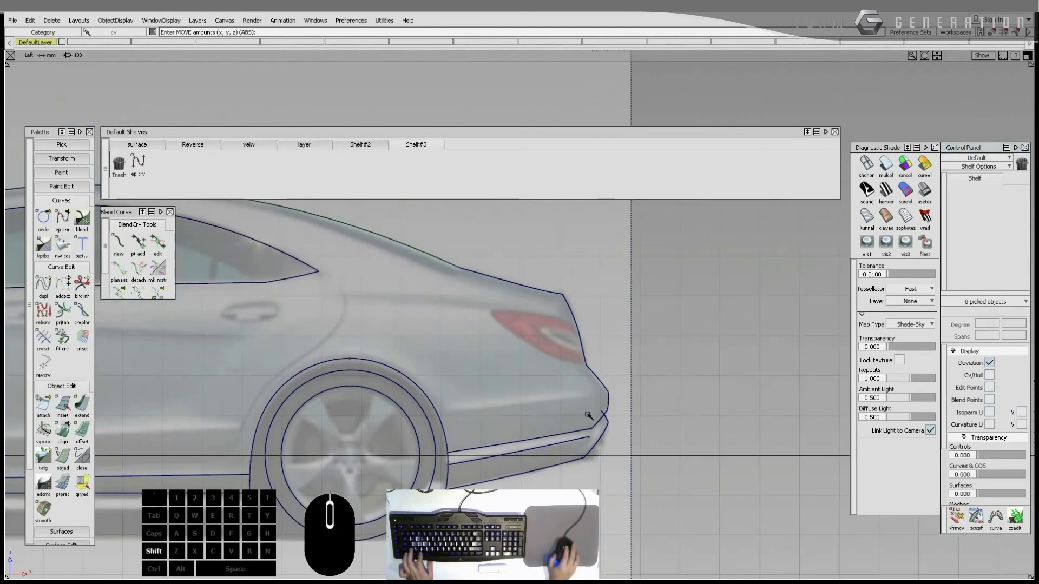
alt+shift+right_drag(517, 376, 500, 362)
alt+shift+middle_drag(499, 362, 525, 372)
ctrl+shift+drag(525, 373, 517, 406)
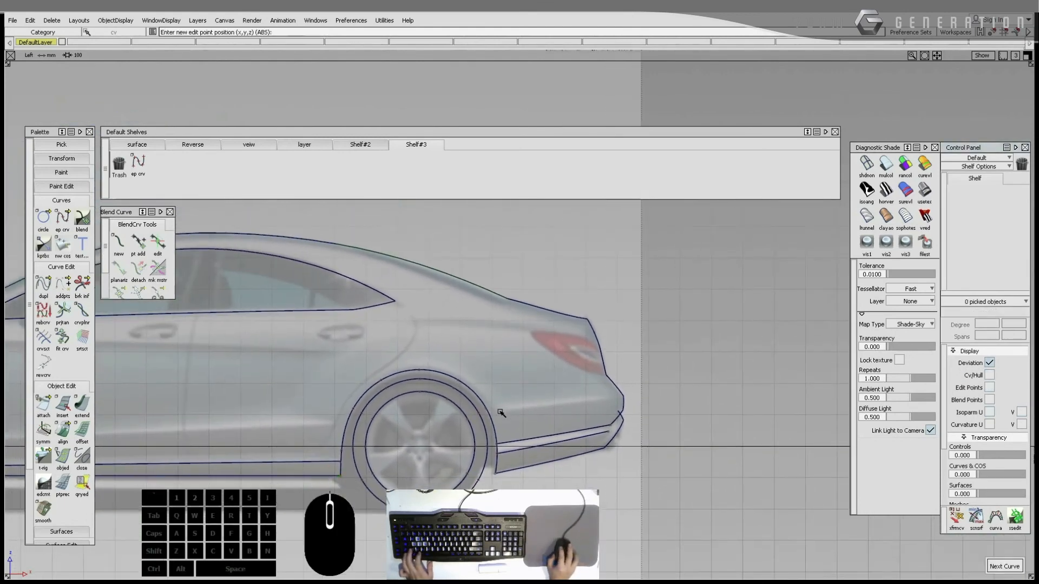
click(498, 410)
click(609, 400)
ctrl+shift+drag(575, 381, 524, 378)
drag(522, 378, 580, 419)
ctrl+shift+drag(752, 428, 757, 387)
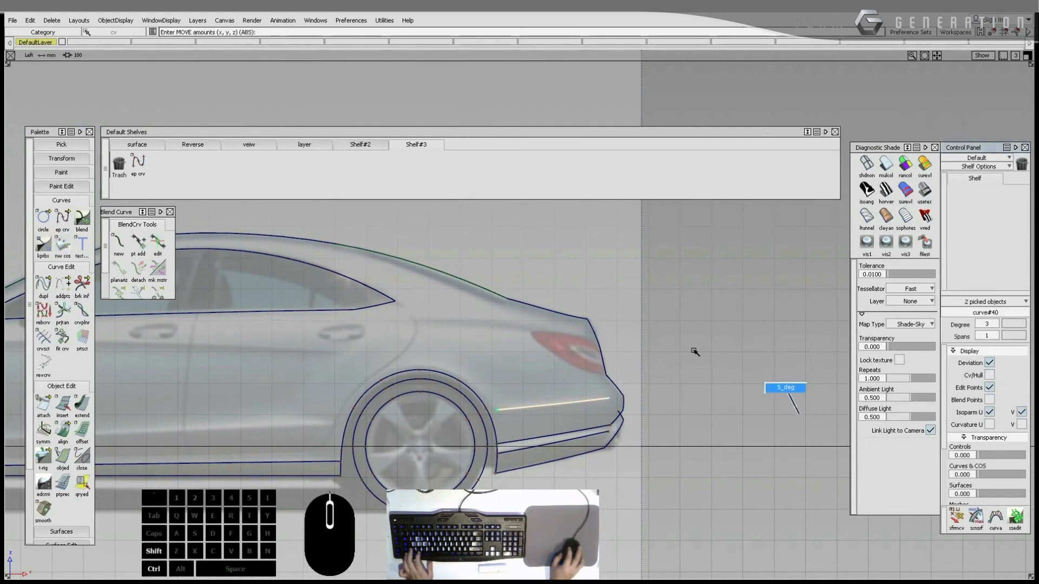
Step: Draw a degree 3 shoulder curve from behind the rear door handle to the taillight's front tip and shape its middle CVs
alt+shift+right_drag(695, 352, 563, 309)
alt+shift+middle_drag(562, 308, 502, 351)
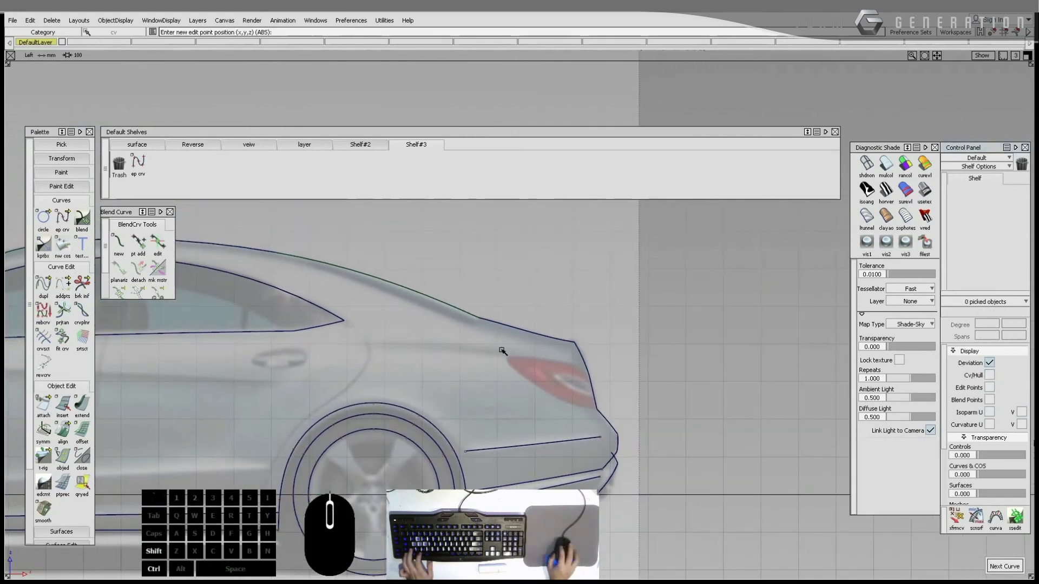
click(328, 356)
drag(328, 355, 466, 374)
drag(368, 318, 455, 376)
ctrl+shift+middle_drag(455, 376, 453, 336)
drag(453, 327, 379, 348)
Step: Draw a curve from the shoulder curve's front end down the rear door ahead of the wheel arch and bend its middle CVs
alt+shift+middle_drag(353, 351, 479, 343)
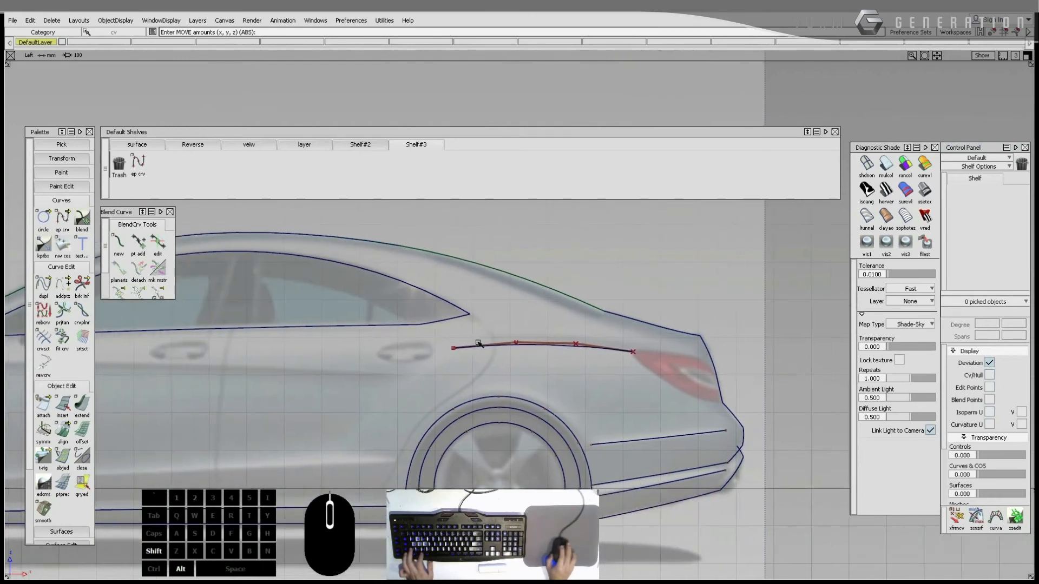
ctrl+click(445, 350)
drag(357, 435, 340, 451)
mouse_move(421, 443)
ctrl+shift+mouse_down()
mouse_move(426, 402)
mouse_move(391, 385)
mouse_move(425, 430)
ctrl+shift+mouse_up()
ctrl+shift+middle_drag(426, 431, 434, 394)
drag(436, 392, 456, 331)
Step: Shorten the descending door curve and the shoulder curve with Extend to leave a gap between them above the rear wheel
alt+shift+middle_drag(457, 332, 417, 295)
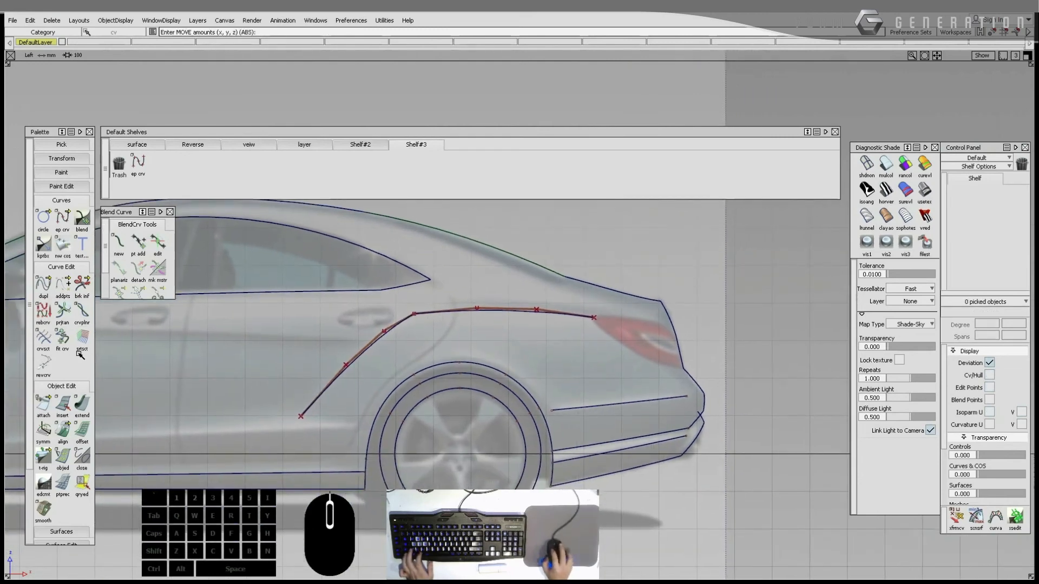
click(82, 405)
drag(413, 332, 361, 366)
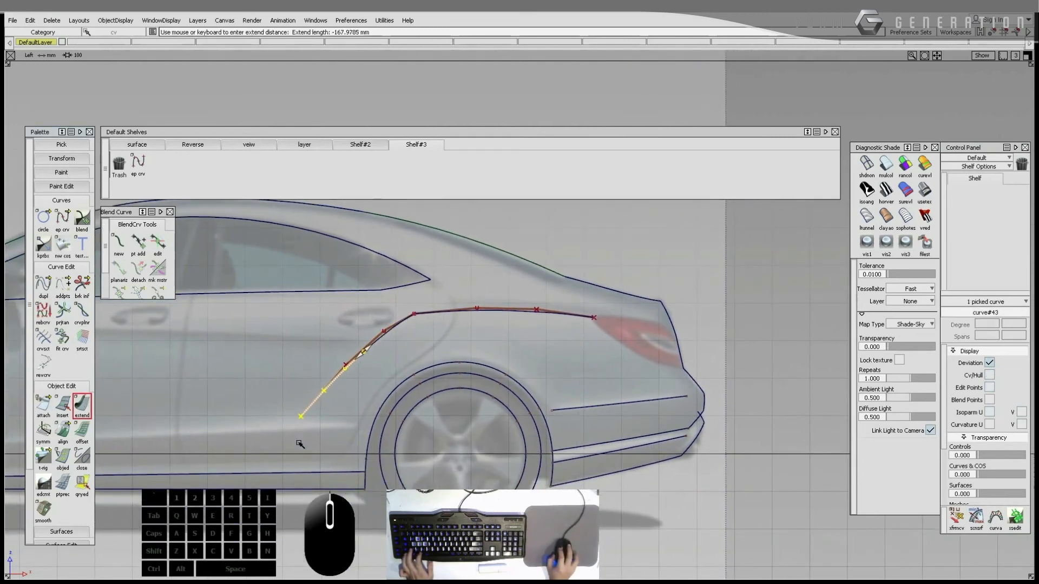
drag(300, 444, 297, 447)
drag(428, 313, 588, 333)
Step: Create a blend curve joining the upper end of the door curve to the front end of the shoulder curve
click(124, 234)
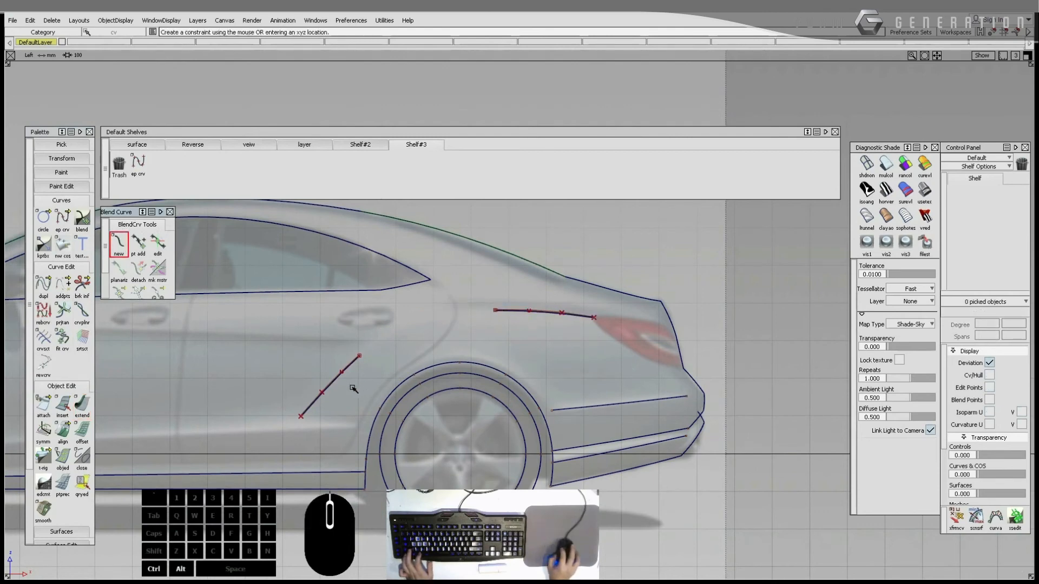
click(359, 357)
click(514, 313)
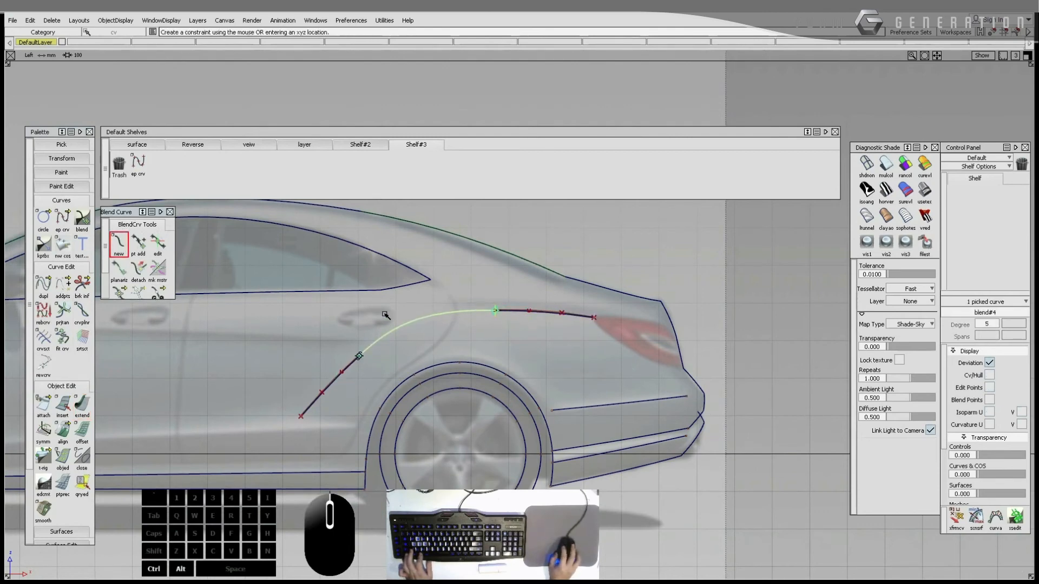
Step: Hide the CVs, edit points and blend points of the rear fender line curves and clear the selection
alt+shift+right_drag(417, 301, 379, 270)
drag(376, 260, 797, 400)
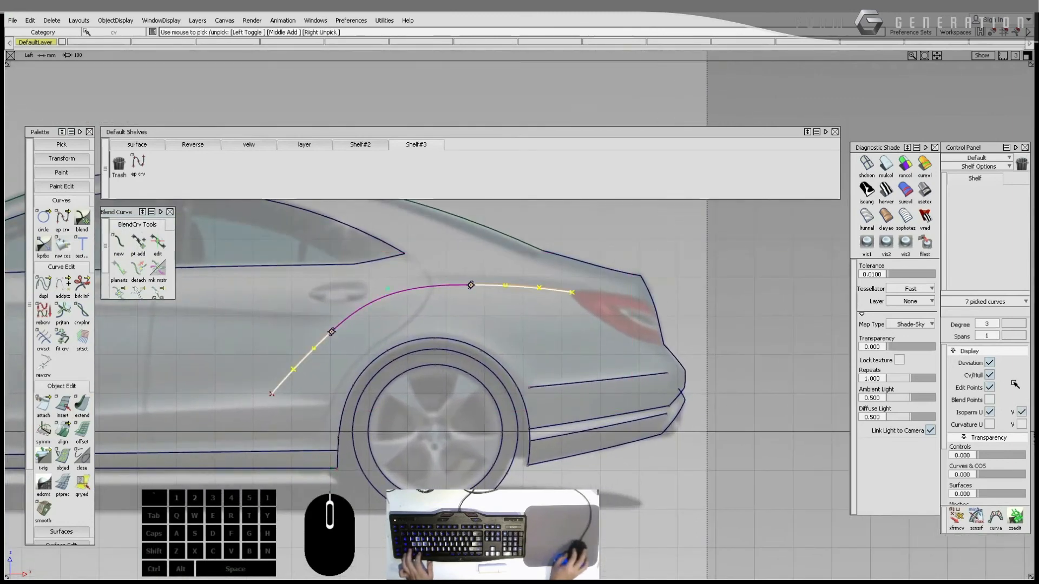
click(990, 375)
click(666, 391)
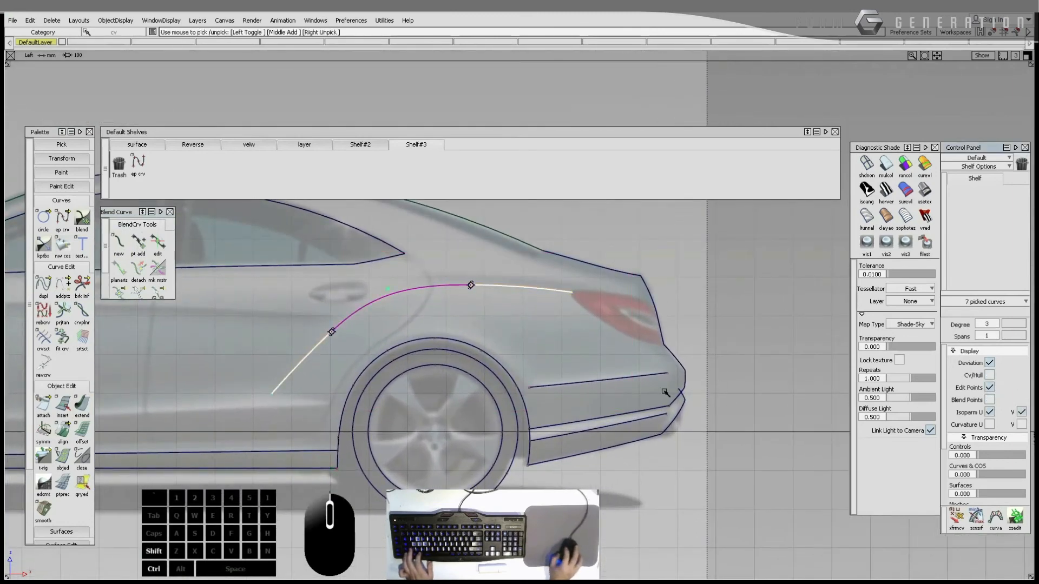
alt+shift+middle_drag(537, 334, 515, 364)
click(416, 319)
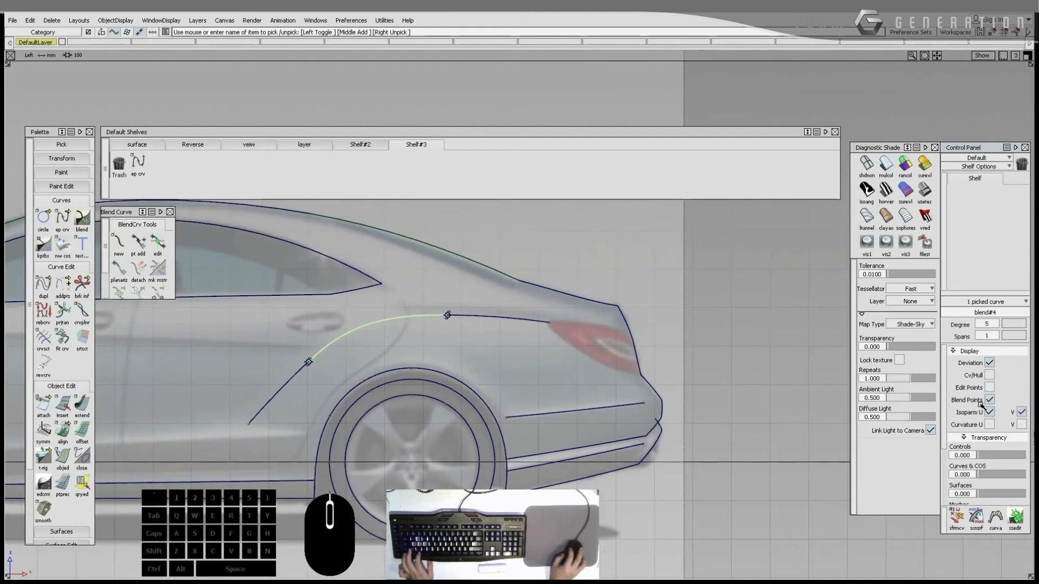
ctrl+shift+click(622, 387)
alt+shift+middle_drag(522, 346, 523, 303)
alt+shift+right_drag(522, 303, 526, 315)
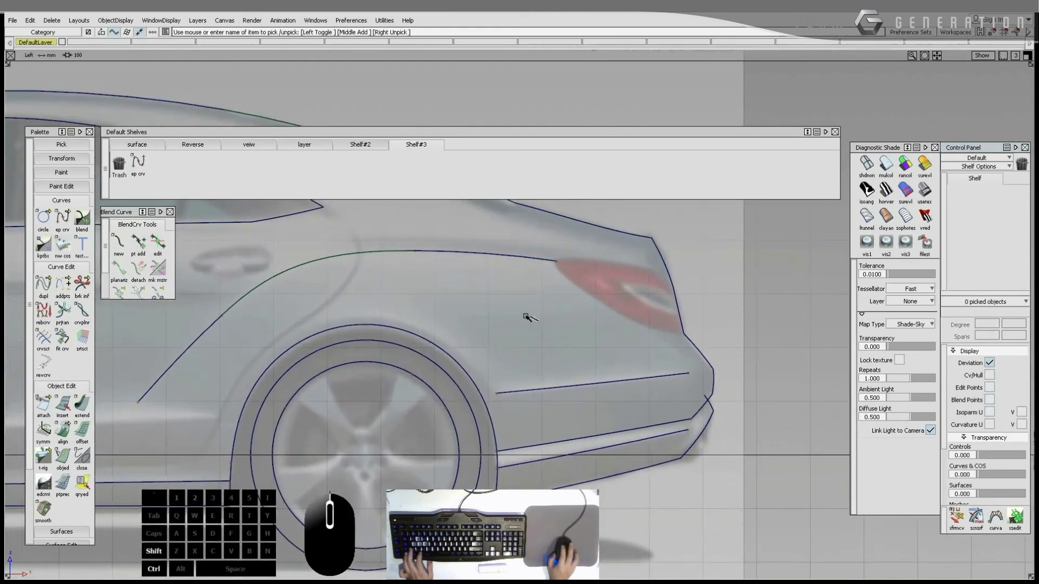
ctrl+shift+click(526, 315)
ctrl+click(561, 266)
ctrl+drag(634, 276, 654, 270)
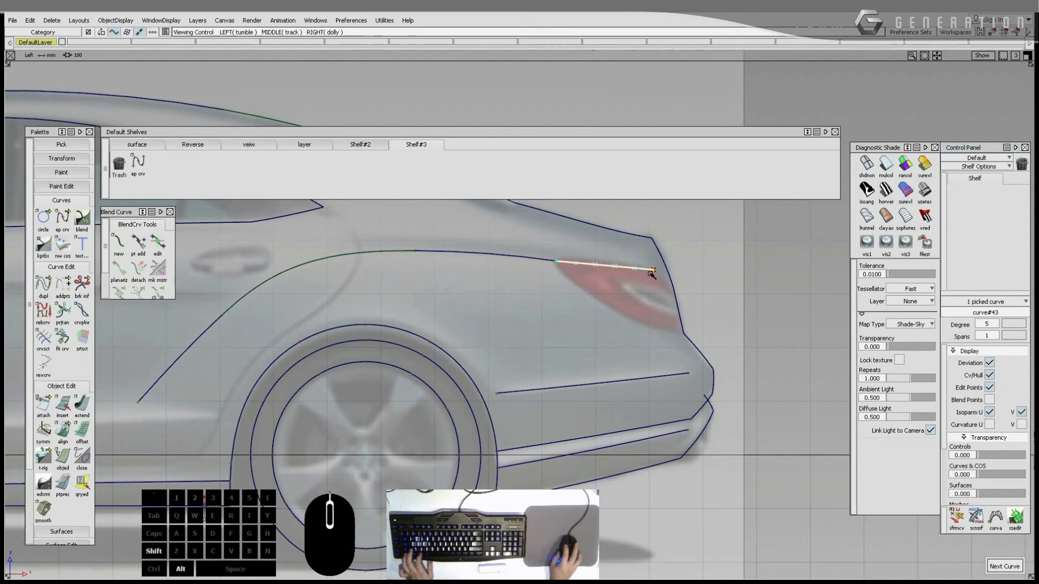
alt+shift+middle_drag(654, 270, 508, 355)
ctrl+shift+click(491, 396)
ctrl+shift+drag(492, 396, 482, 358)
key(Delete)
key(Return)
Step: Draw a degree 3 curve along the taillight's top edge from the shoulder curve's rear end and raise its middle CVs to match
click(139, 162)
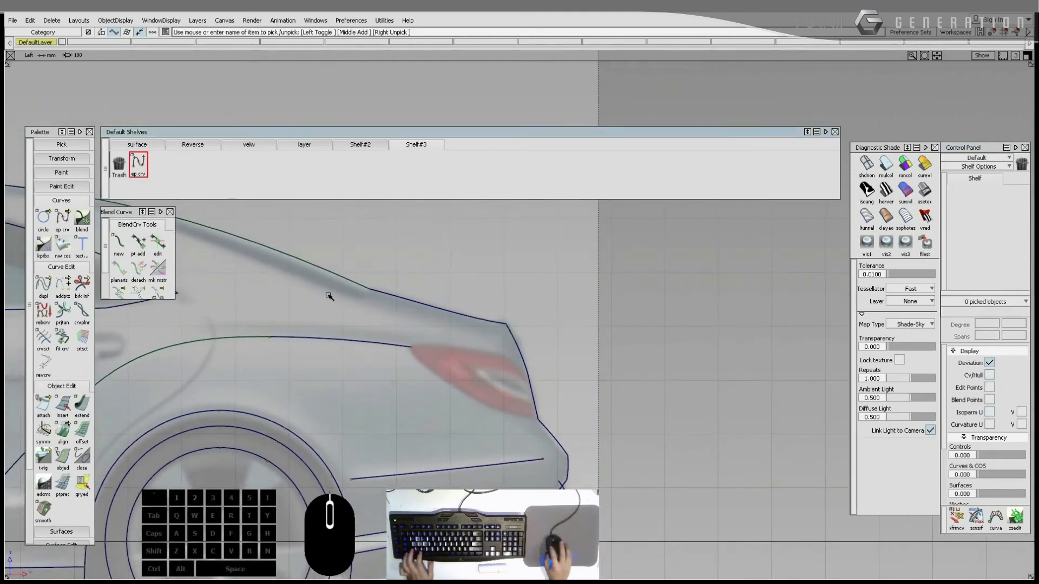
ctrl+click(411, 347)
ctrl+click(506, 357)
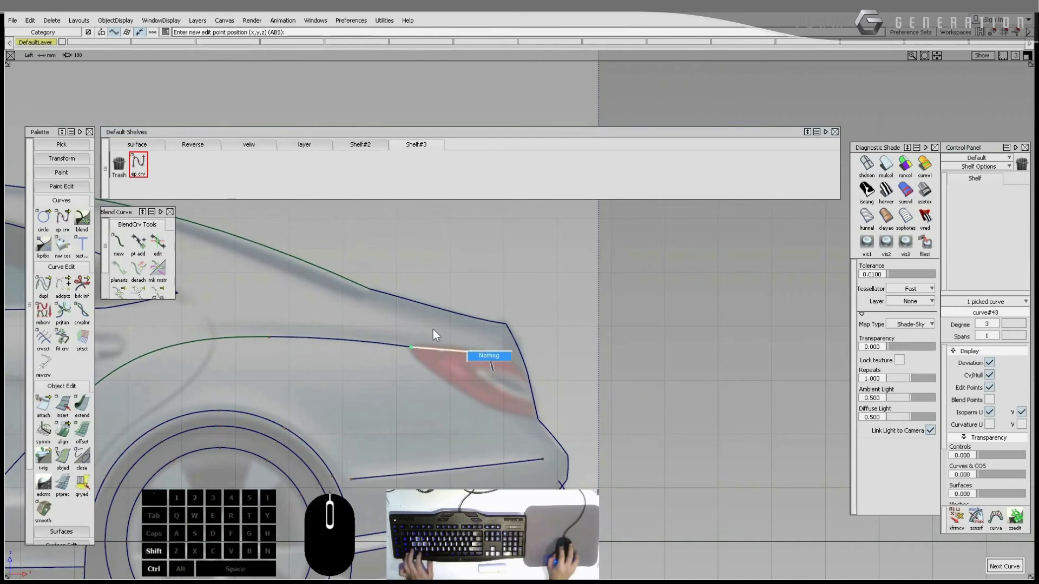
key(ctrl+shift)
ctrl+shift+middle_drag(479, 367, 478, 340)
drag(479, 332, 474, 318)
Step: Draw a degree 3 curve along the taillight's lower edge from its front tip and bow the middle CVs to fit the lamp
click(141, 166)
ctrl+click(410, 346)
ctrl+click(506, 417)
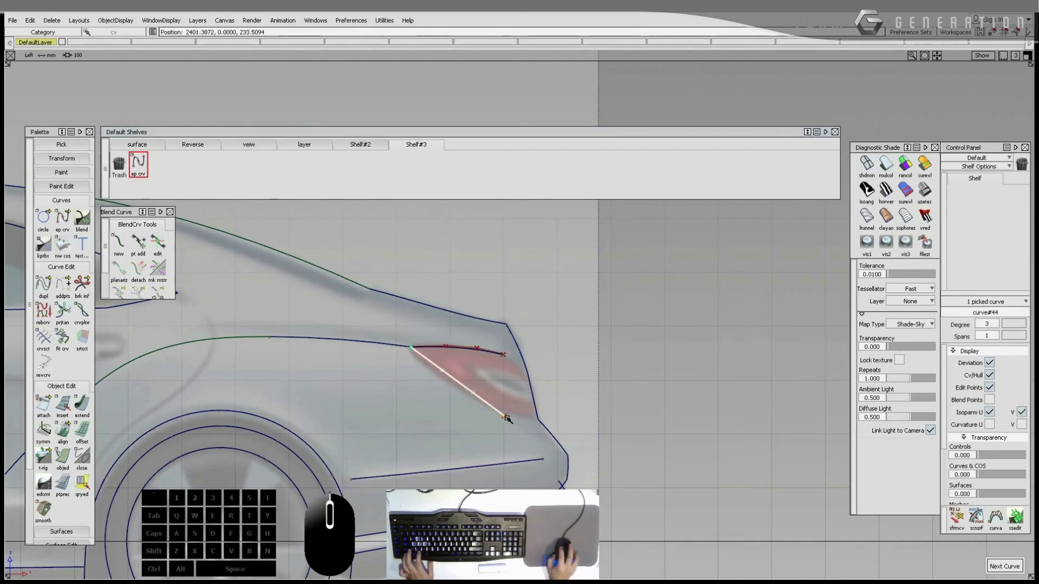
drag(504, 414, 477, 395)
drag(431, 363, 480, 400)
ctrl+shift+middle_drag(481, 402, 478, 377)
drag(479, 377, 462, 373)
ctrl+shift+middle_drag(455, 370, 477, 372)
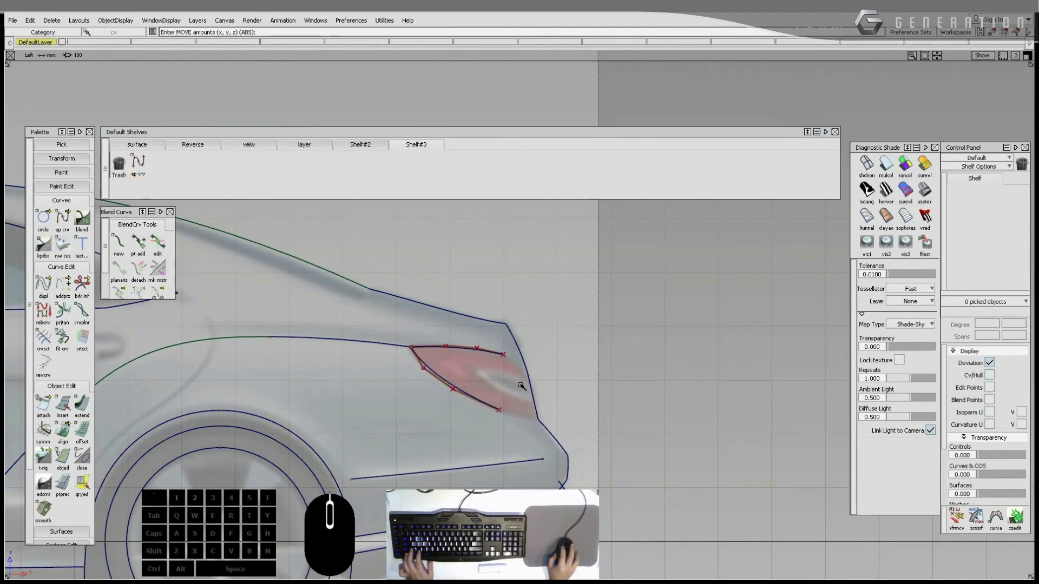
Step: Draw a short curve from the rear end of the taillight's top edge down to the car's tail outline and adjust its middle CVs
alt+shift+right_drag(484, 374, 571, 388)
ctrl+click(501, 371)
click(531, 393)
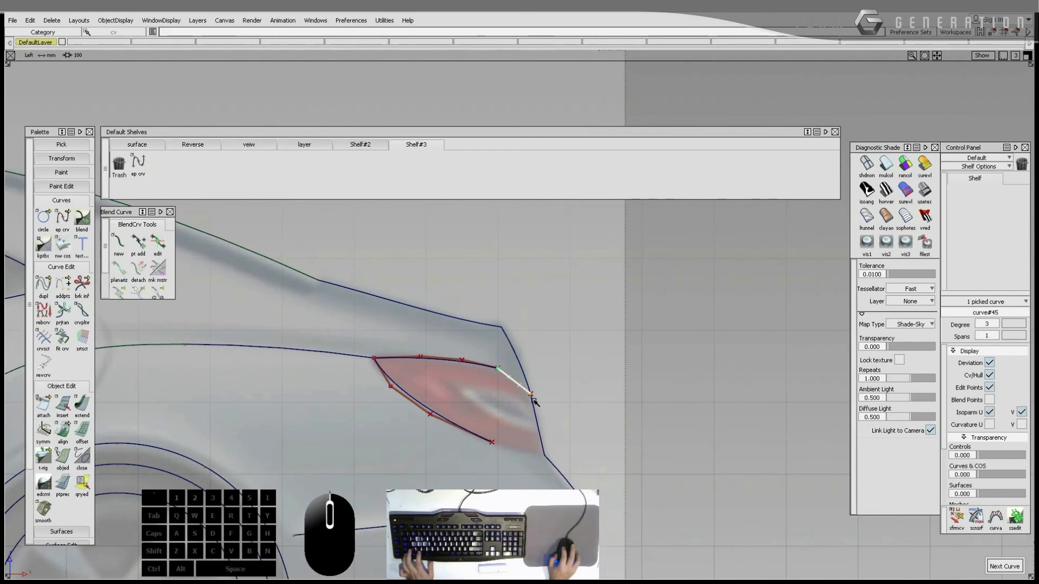
click(538, 387)
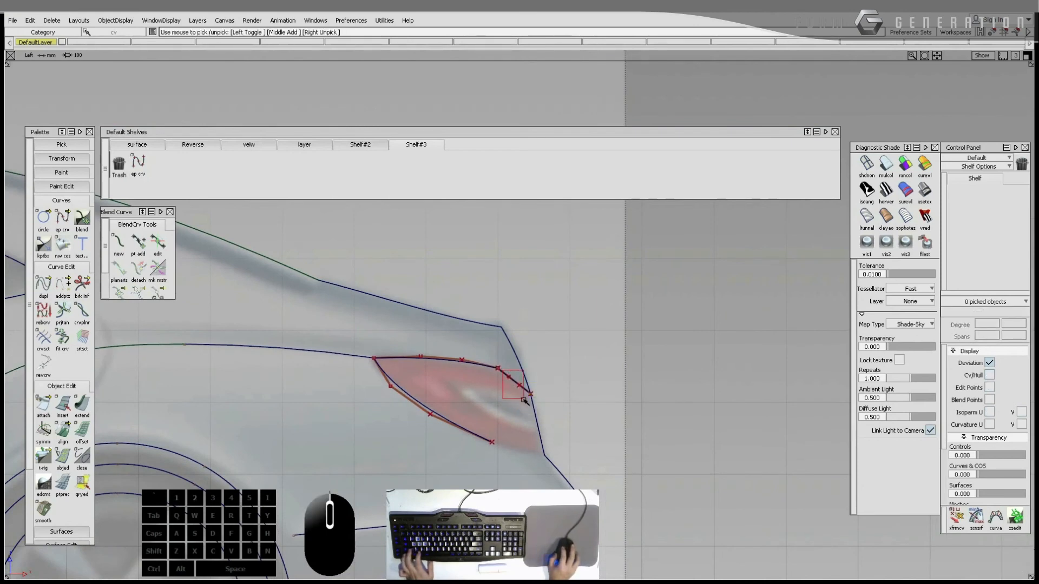
drag(526, 403, 557, 385)
Step: Draw a short degree 3 curve from the rear end of the taillight's lower edge to the corner of the tail outline
ctrl+click(506, 431)
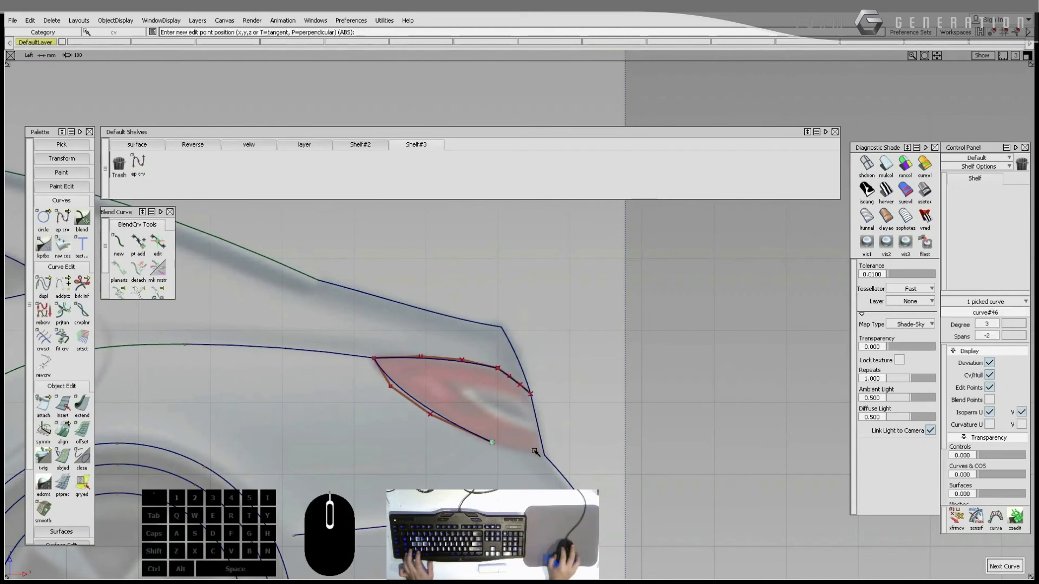
ctrl+click(546, 455)
click(512, 436)
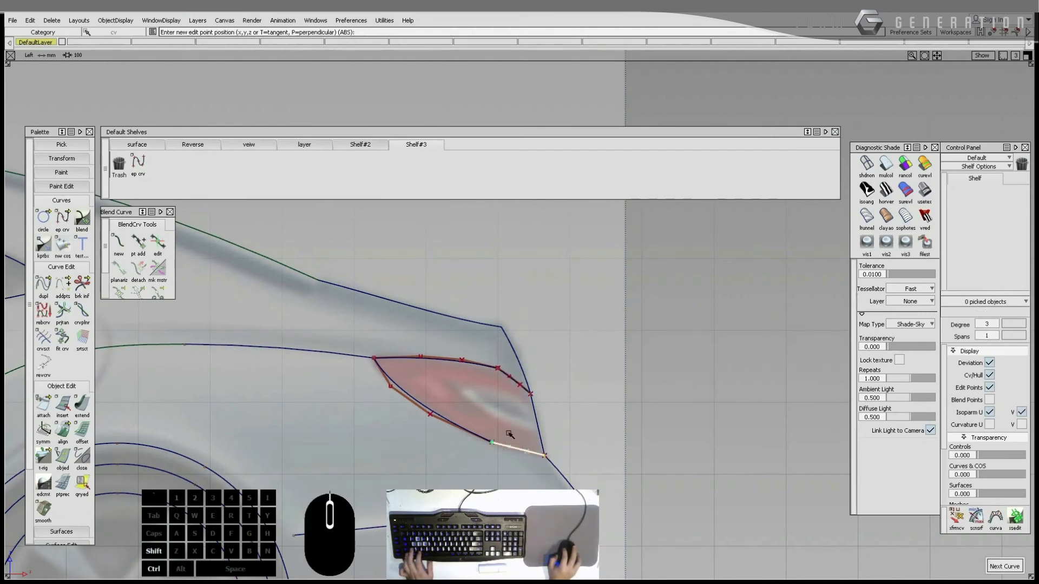
Step: Select all the taillight curves and hide their CVs and hulls, leaving nothing selected
drag(527, 456, 512, 410)
drag(355, 334, 591, 459)
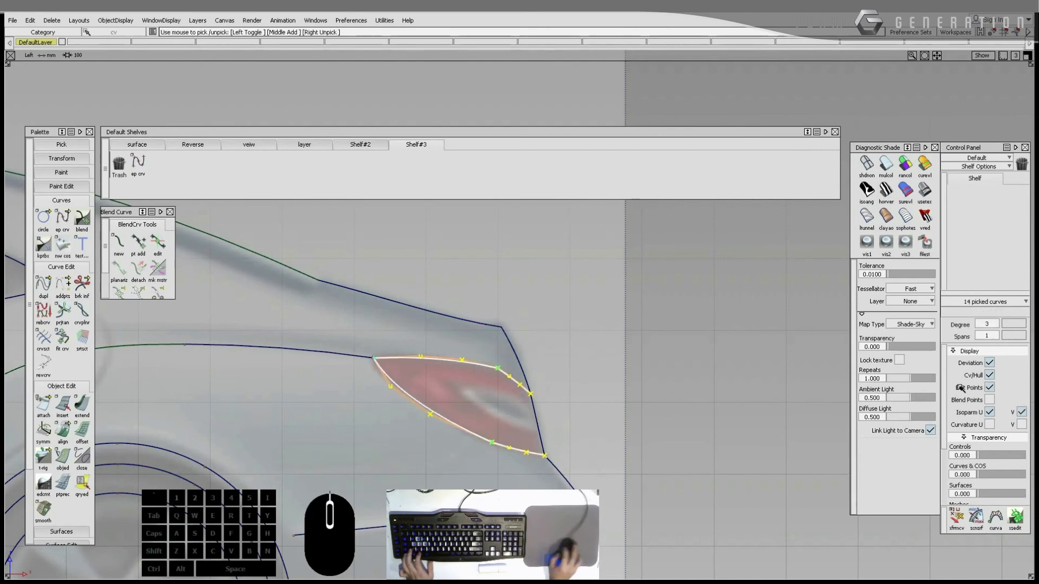
click(991, 374)
click(630, 376)
Step: Draw a degree 3 curve along the lower door crease from the front wheel arch to just ahead of the rear wheel arch
alt+shift+right_drag(616, 373, 410, 402)
alt+shift+middle_drag(390, 404, 593, 406)
alt+shift+right_drag(436, 407, 594, 401)
alt+shift+middle_drag(593, 401, 555, 399)
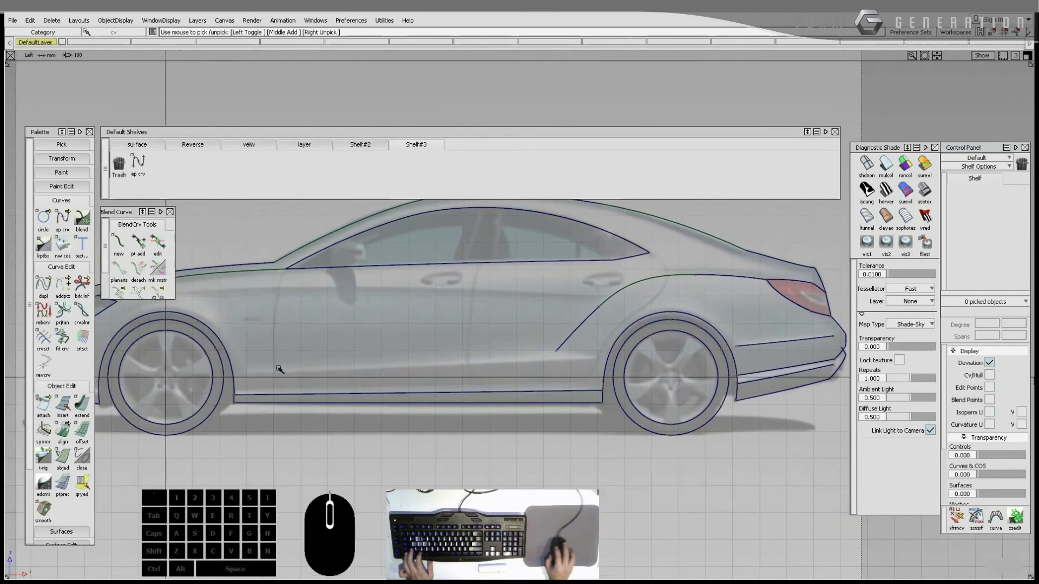
ctrl+shift+middle_drag(278, 368, 260, 370)
click(233, 374)
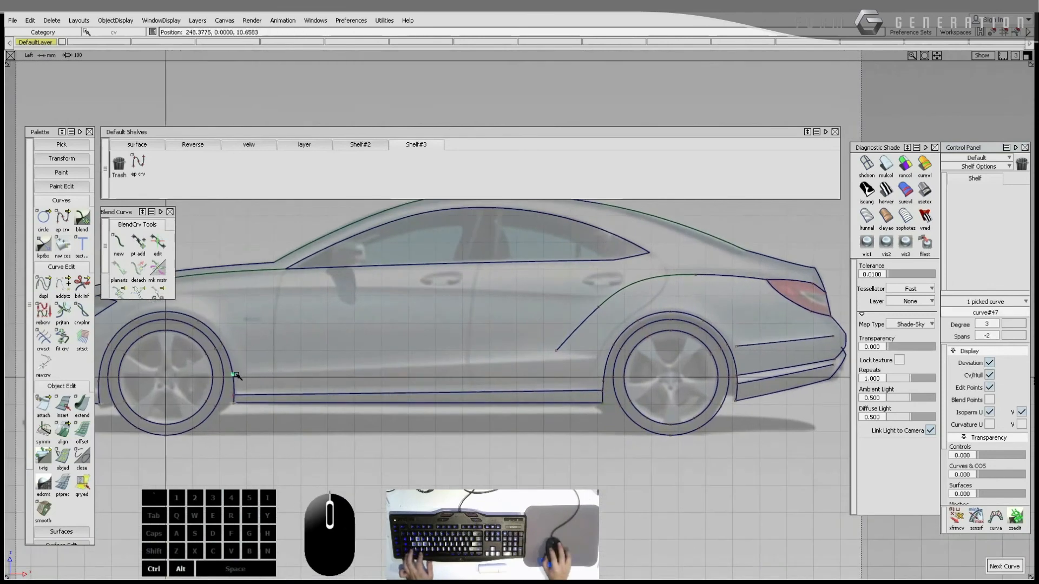
click(597, 358)
Step: Shift the lower door crease's middle CVs slightly rearward and hide the curve's CVs and hull
ctrl+shift+drag(567, 366, 536, 364)
drag(328, 336, 490, 383)
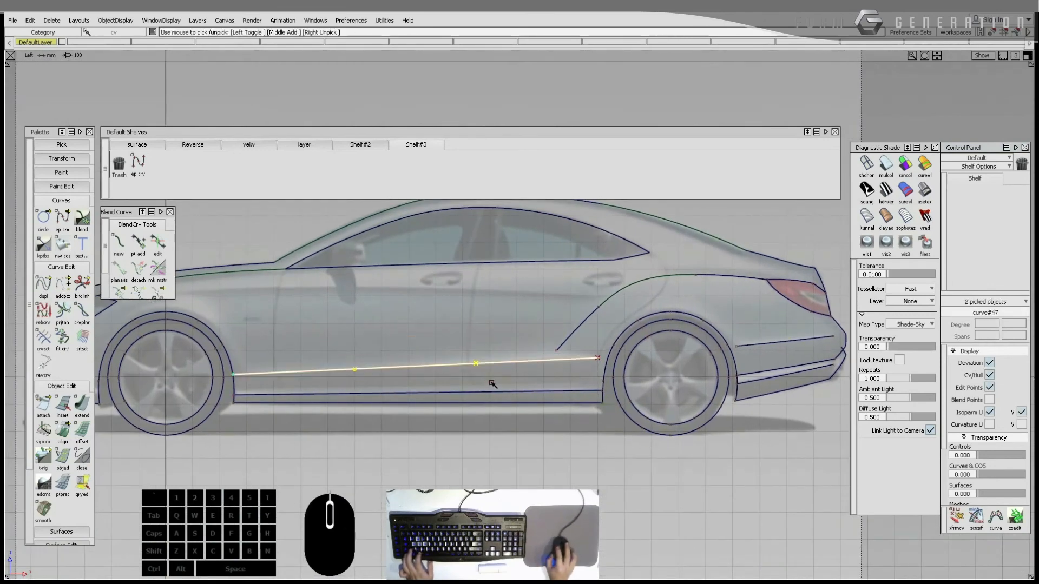
ctrl+shift+middle_drag(492, 383, 491, 343)
drag(491, 342, 496, 343)
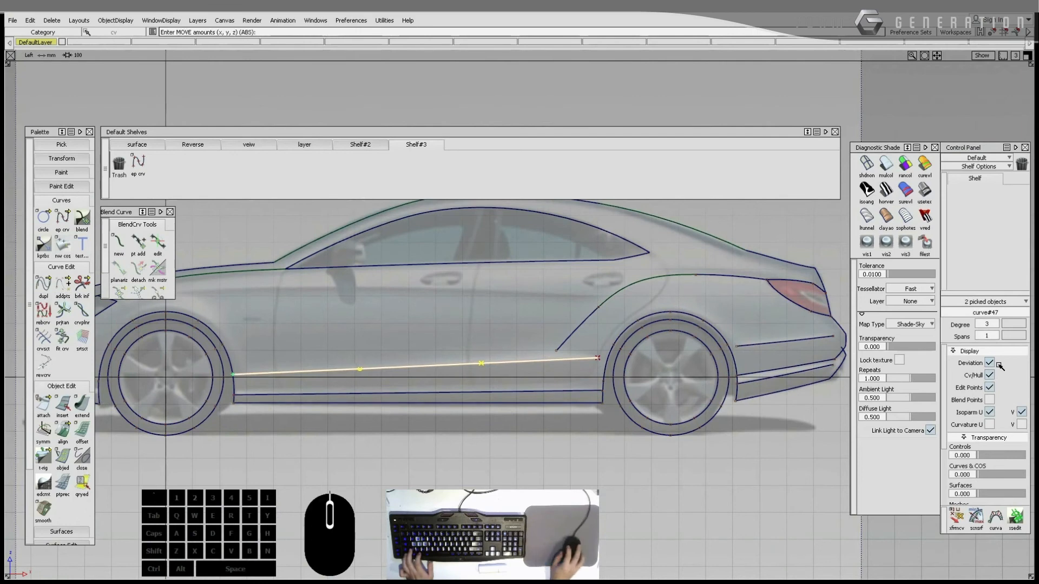
click(990, 377)
ctrl+shift+drag(680, 349, 709, 379)
Step: Draw a degree 3 curve along the upper door crease from above the front wheel to the rear fender line, raise its middle CVs and hide its hull
alt+shift+middle_drag(638, 348, 709, 437)
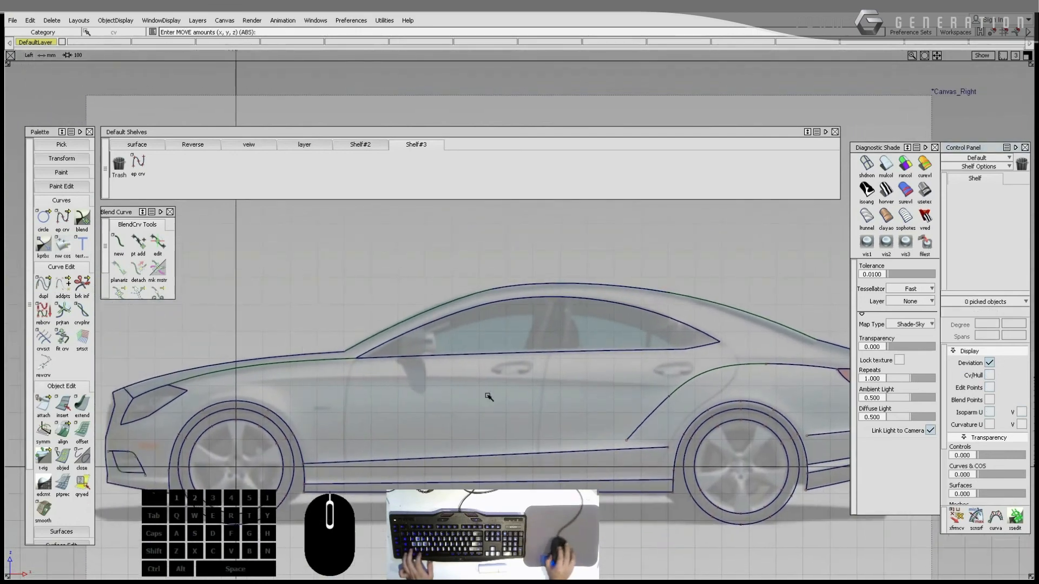
ctrl+shift+middle_drag(312, 388, 270, 386)
click(239, 382)
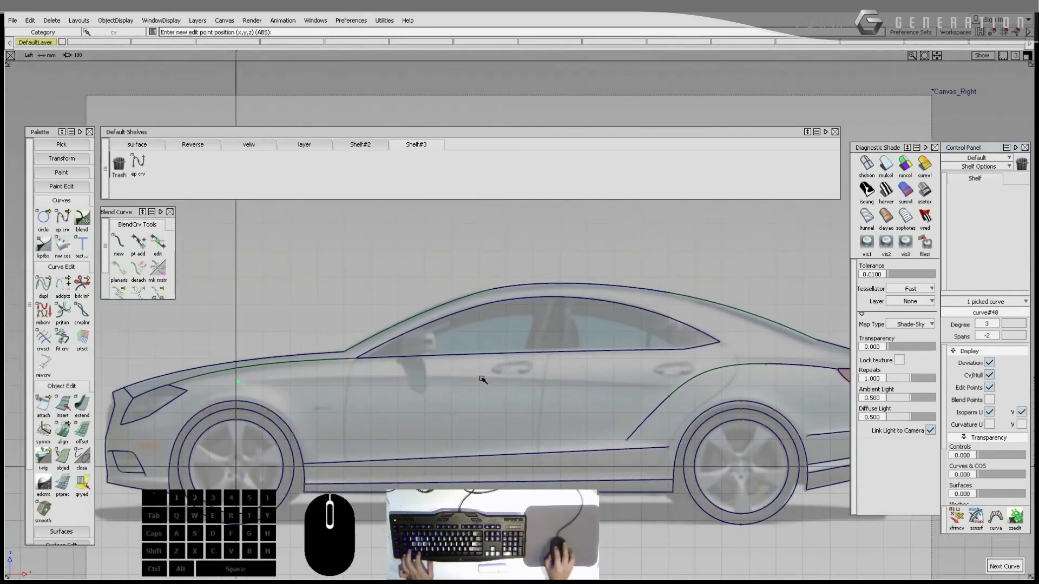
click(670, 385)
mouse_move(546, 376)
ctrl+shift+mouse_down()
mouse_move(556, 420)
mouse_move(520, 388)
mouse_move(502, 388)
mouse_move(502, 355)
mouse_move(543, 368)
ctrl+shift+mouse_up()
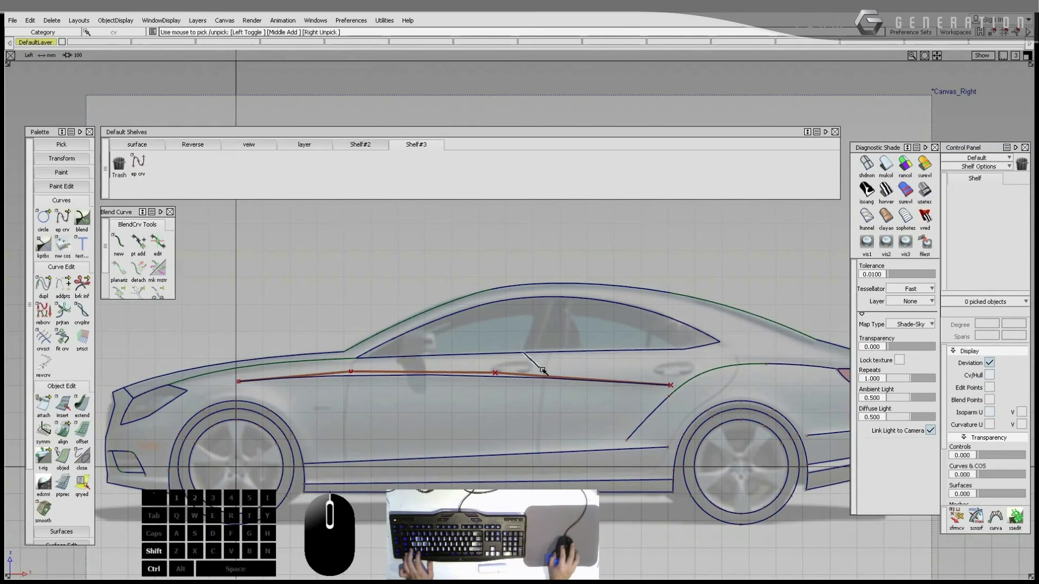
click(566, 386)
click(991, 377)
ctrl+shift+drag(671, 401, 669, 368)
Step: Examine the traced curves against the reference from the rear fender and taillight to the front end
alt+shift+right_drag(647, 374, 577, 405)
alt+shift+middle_drag(577, 405, 461, 367)
alt+shift+right_drag(514, 377, 720, 311)
alt+shift+middle_drag(720, 312, 509, 347)
alt+shift+right_drag(519, 335, 632, 293)
alt+shift+middle_drag(632, 293, 643, 348)
ctrl+shift+drag(643, 347, 533, 336)
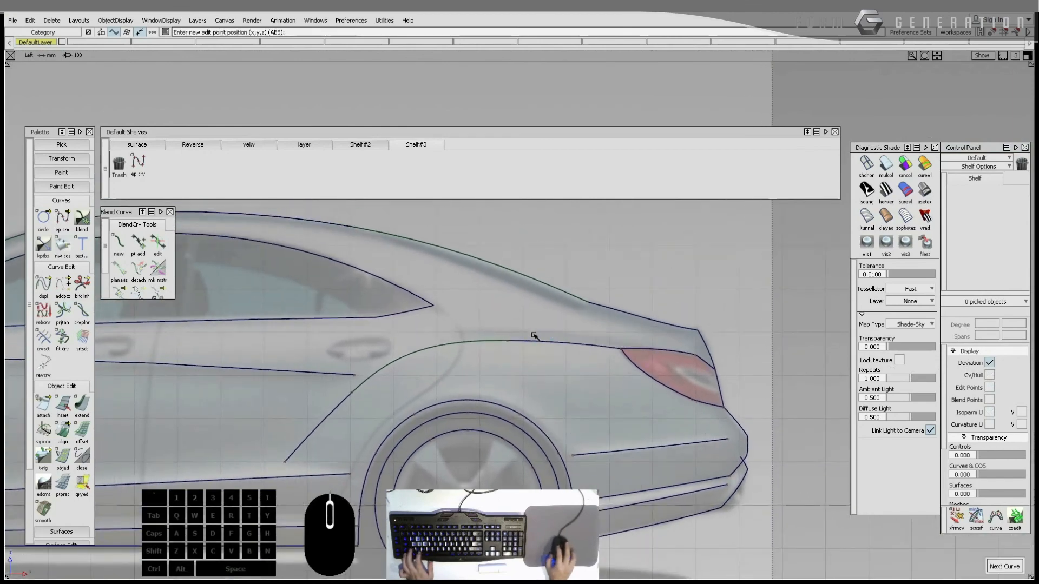
alt+shift+right_drag(697, 417, 546, 442)
alt+shift+middle_drag(546, 443, 611, 409)
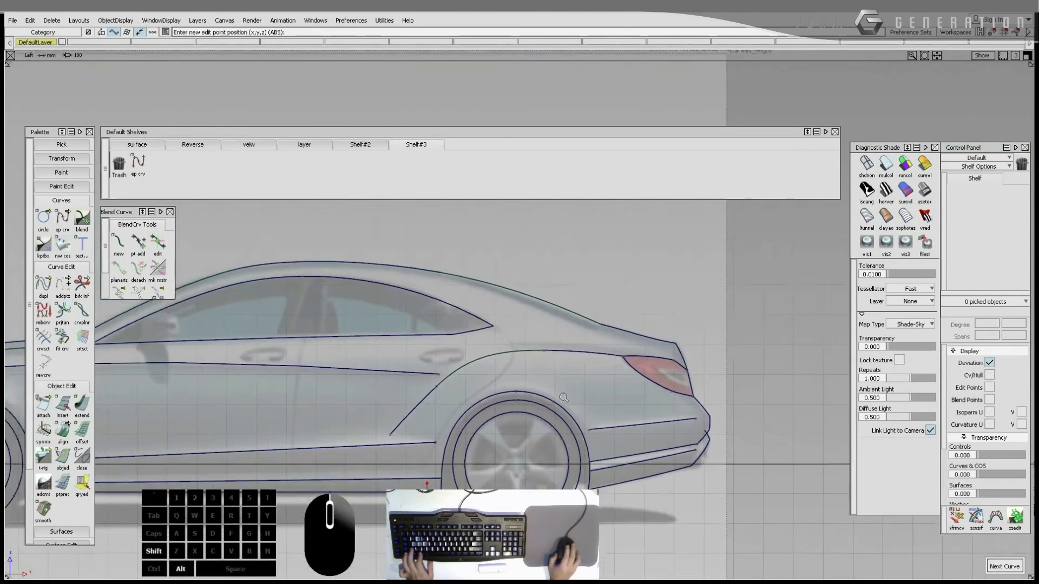
alt+shift+right_drag(611, 410, 433, 441)
alt+shift+middle_drag(433, 440, 632, 364)
alt+shift+right_drag(632, 364, 478, 383)
alt+shift+middle_drag(478, 383, 672, 364)
alt+shift+right_drag(673, 364, 779, 328)
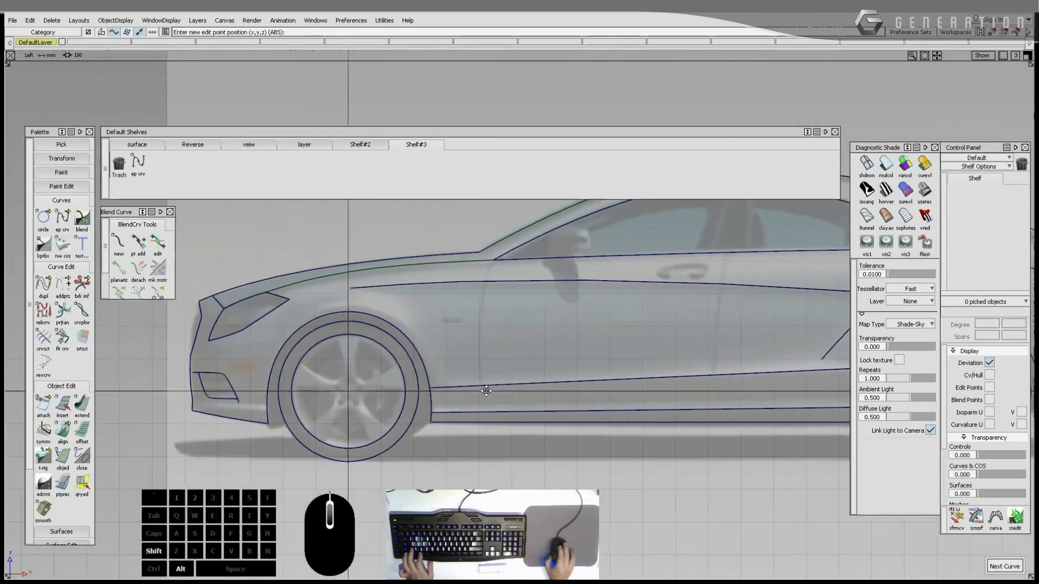
alt+shift+middle_drag(485, 390, 621, 402)
Step: Draw a short degree 3 curve across the front bumper below the headlight, bow its middle CVs upward and hide its CVs
ctrl+shift+drag(536, 361, 366, 363)
click(334, 367)
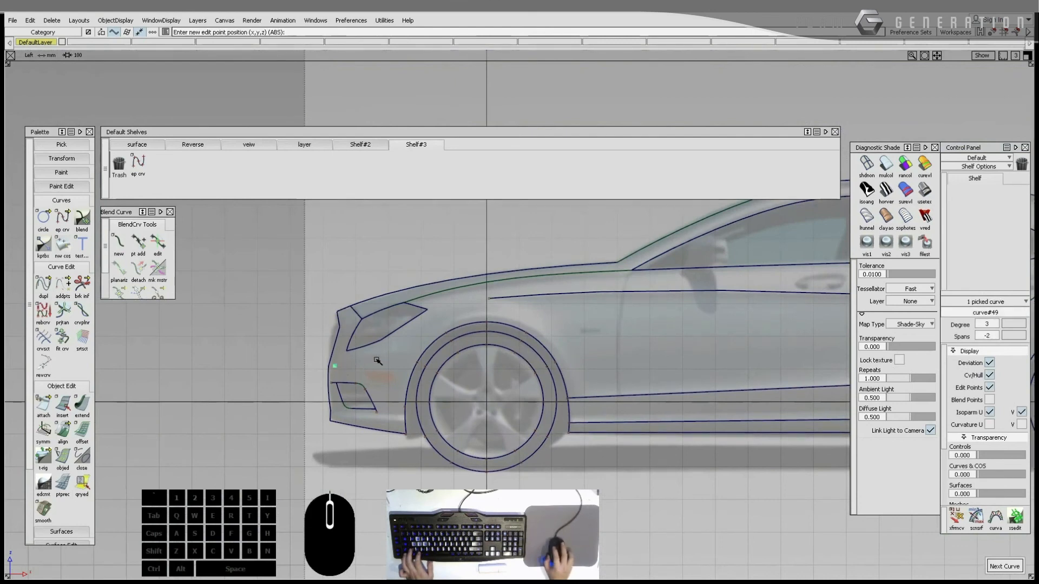
click(406, 351)
ctrl+shift+drag(397, 363, 350, 340)
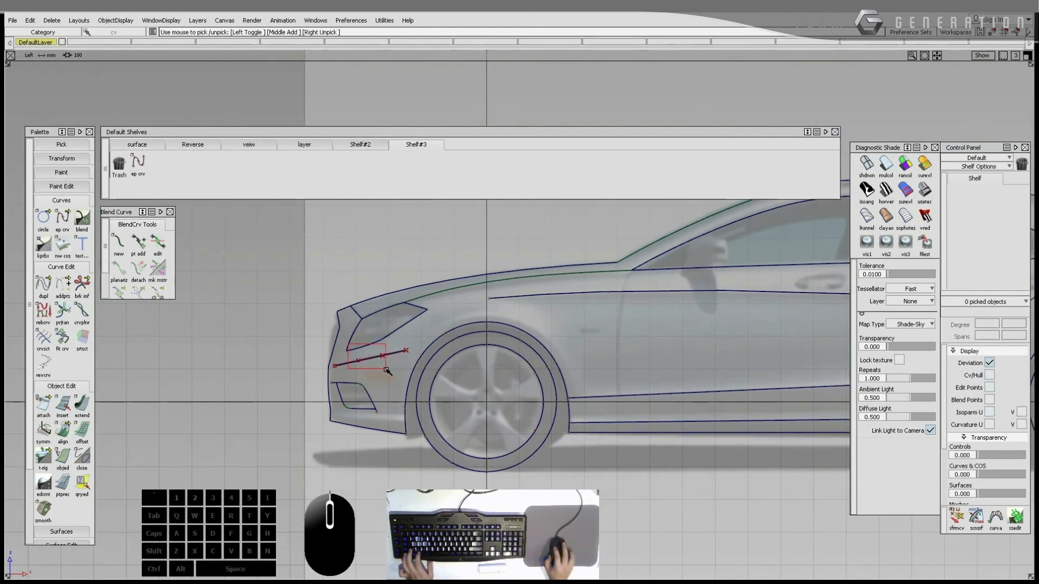
ctrl+shift+drag(386, 372, 380, 370)
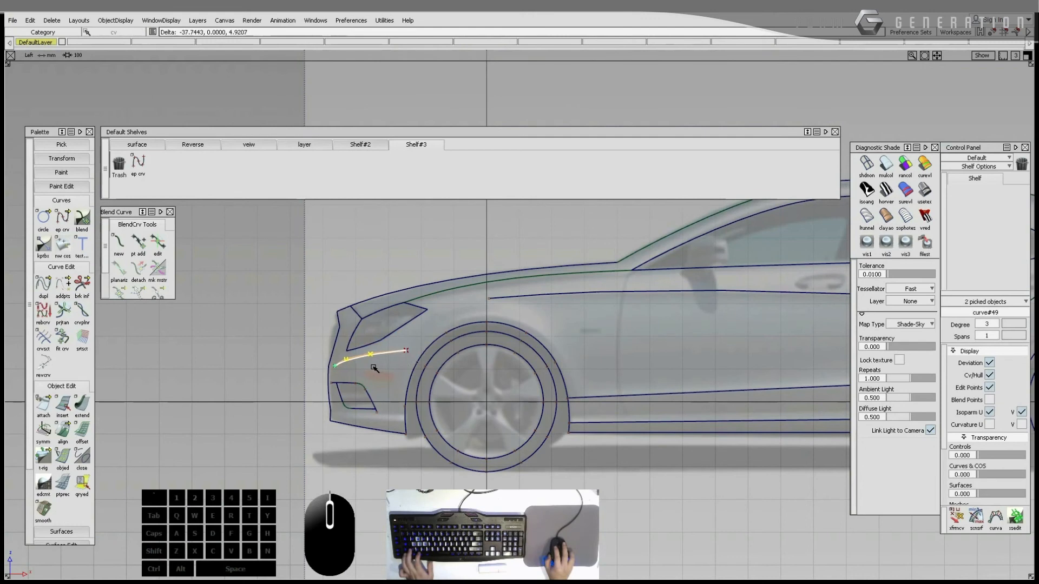
click(990, 374)
ctrl+shift+drag(732, 317, 730, 336)
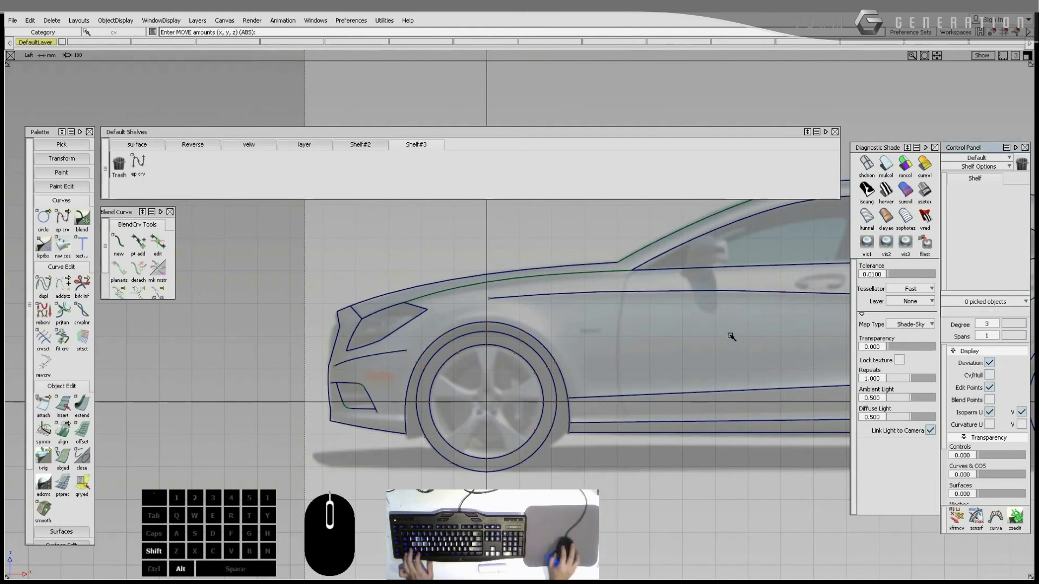
Step: Draw two degree 3 curves for the B-pillar's front and rear edges, from the window's upper outline to its lower outline
alt+shift+right_drag(731, 336, 653, 362)
alt+shift+middle_drag(654, 363, 607, 365)
mouse_move(607, 366)
alt+shift+right_down()
mouse_move(615, 350)
mouse_move(599, 315)
alt+shift+right_up()
alt+shift+middle_drag(599, 315, 628, 343)
ctrl+shift+drag(628, 343, 600, 294)
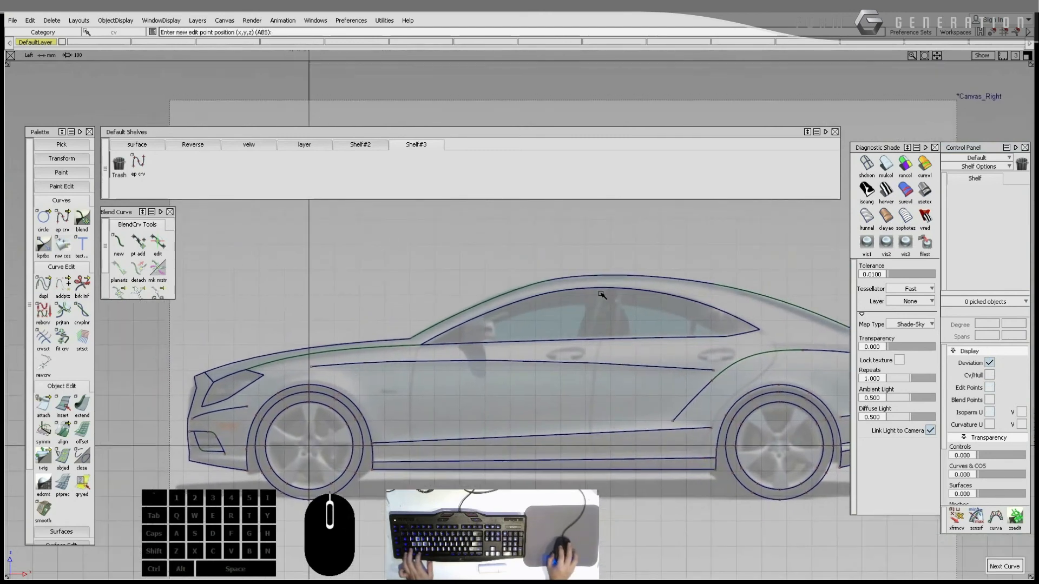
click(606, 287)
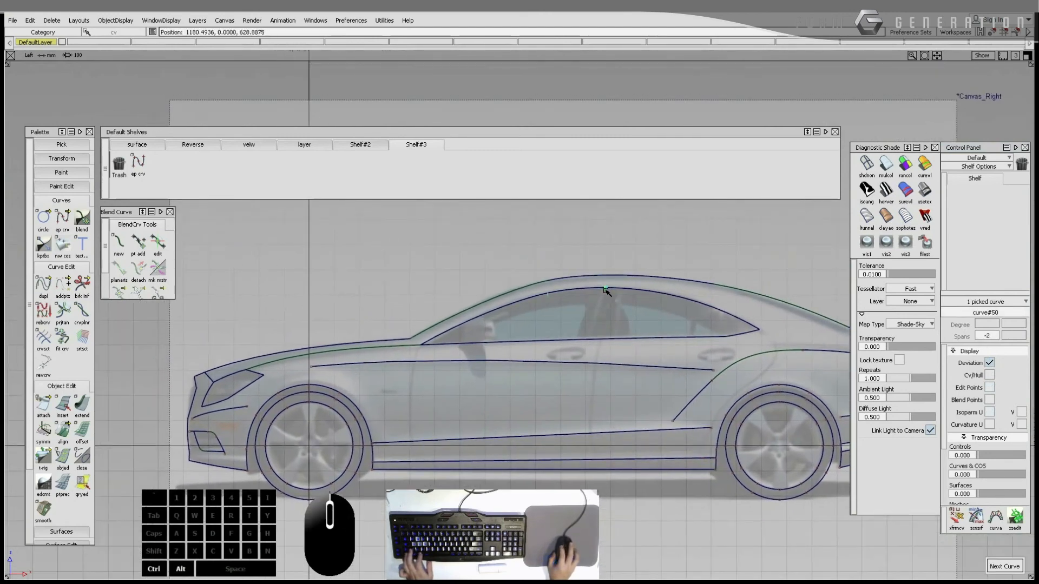
click(588, 341)
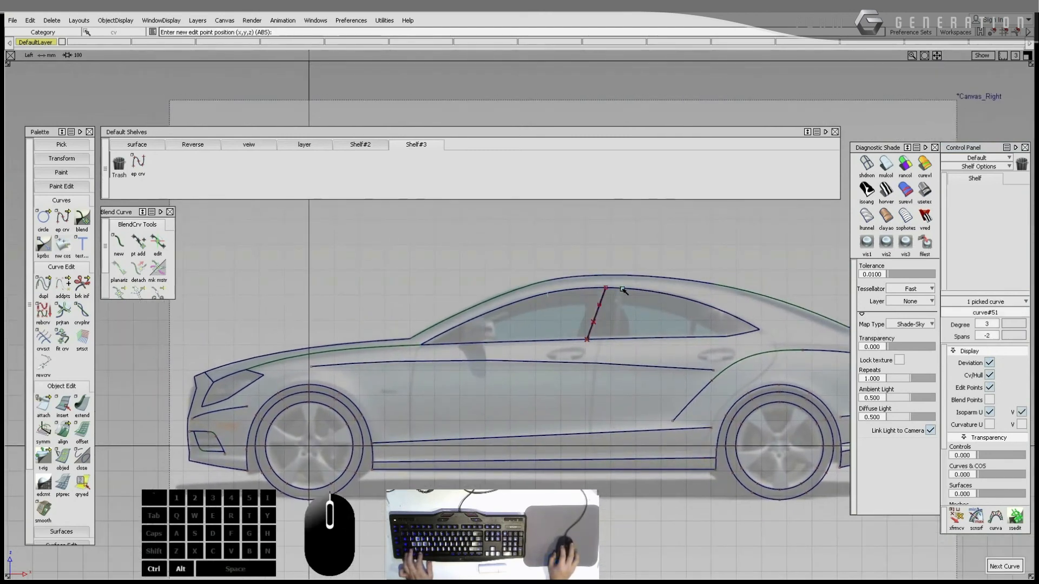
click(617, 341)
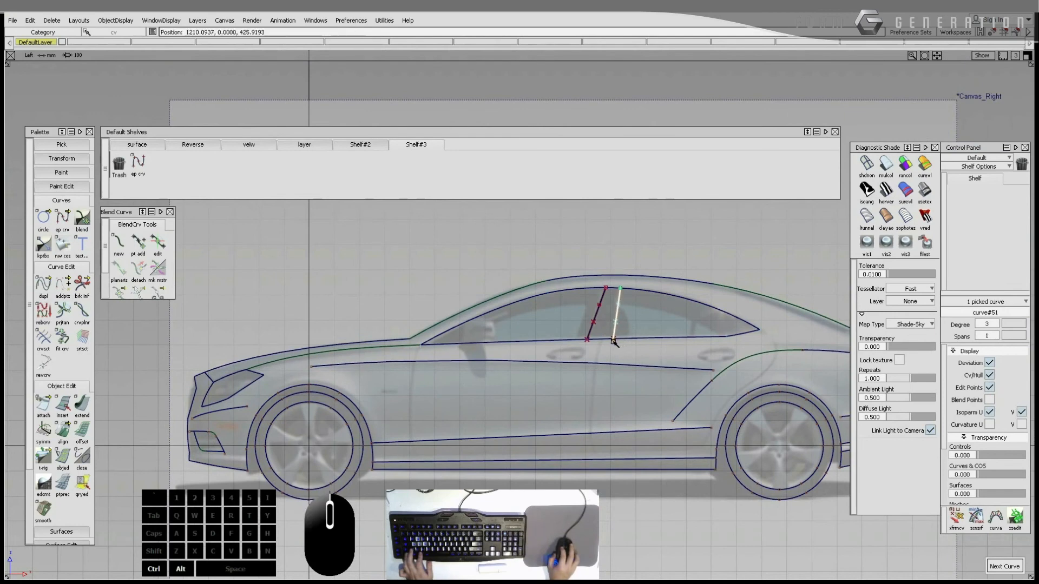
Step: Select both B-pillar edge curves and hide their CVs and hulls
ctrl+shift+drag(614, 341, 615, 353)
drag(583, 308, 631, 324)
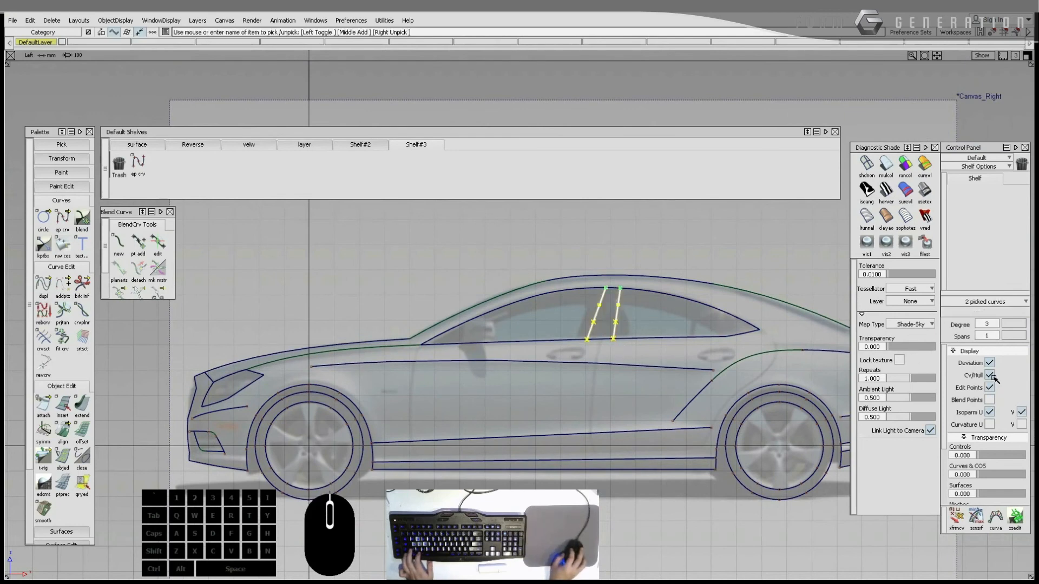
click(780, 374)
Step: Draw the front door's leading shutline as degree 3 segments from the window's front corner through the upper crease down towards the sill
alt+shift+middle_drag(591, 330, 423, 336)
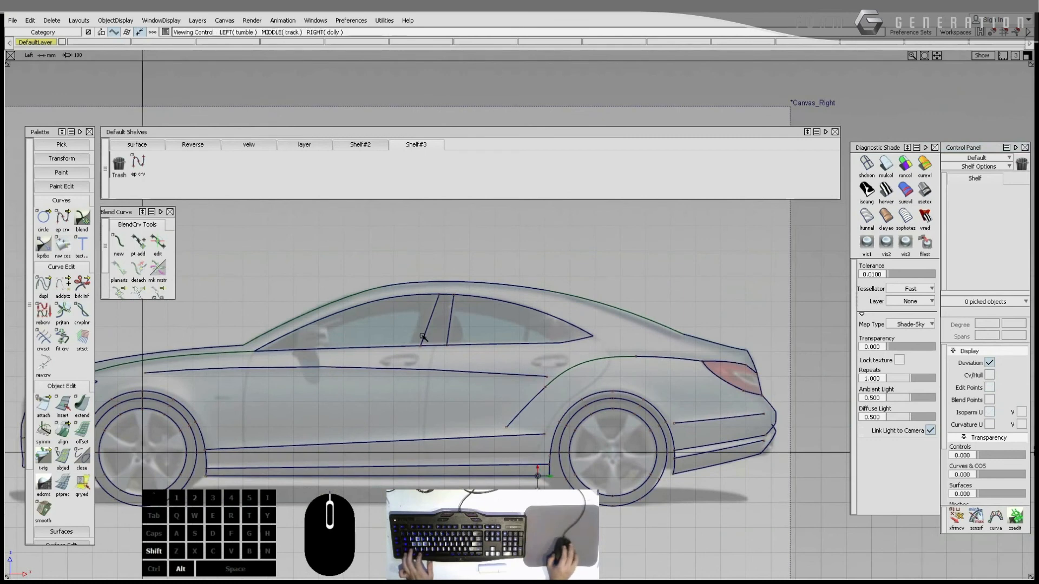
mouse_move(423, 337)
alt+shift+right_down()
mouse_move(408, 352)
mouse_move(434, 353)
alt+shift+right_up()
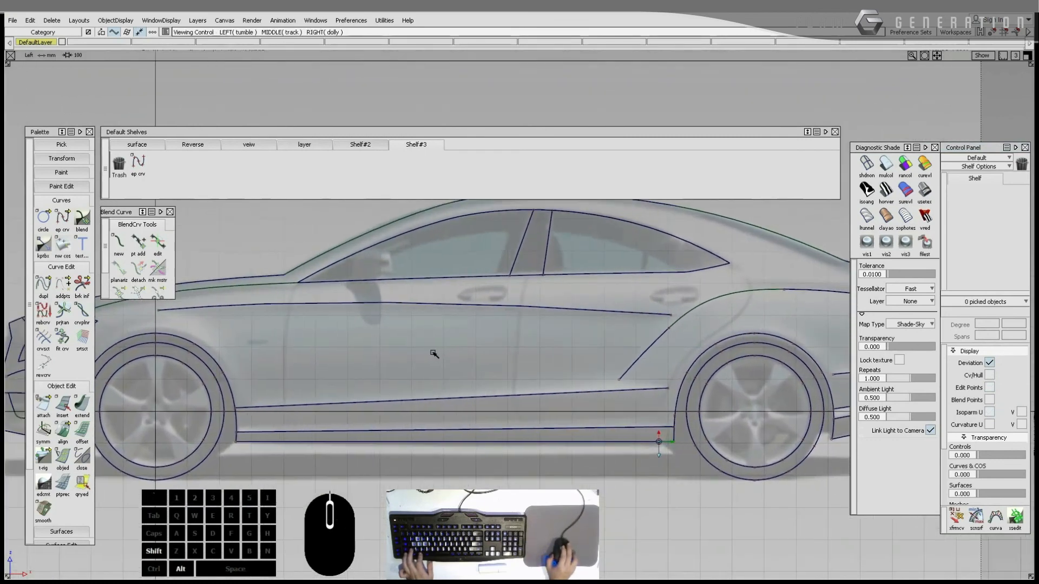
mouse_move(386, 353)
alt+shift+middle_down()
mouse_move(474, 352)
mouse_move(403, 349)
alt+shift+middle_up()
ctrl+alt+click(384, 286)
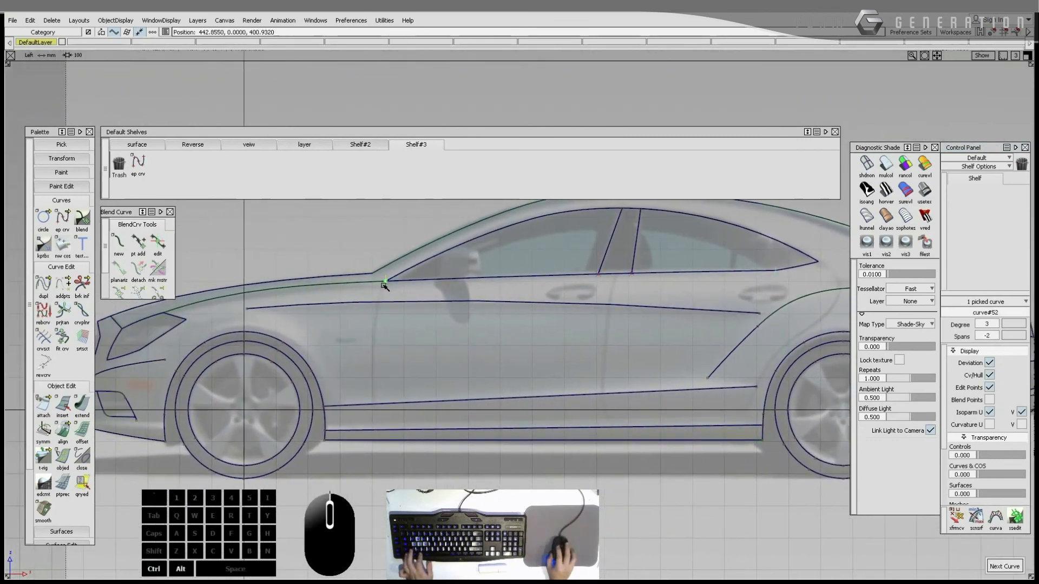
click(377, 301)
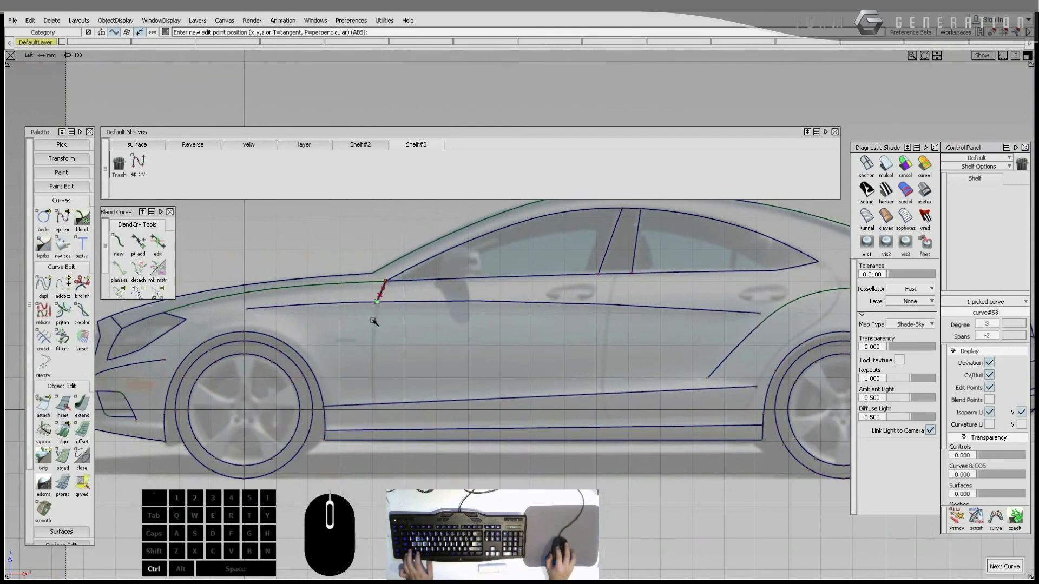
mouse_move(387, 407)
mouse_down()
mouse_move(373, 405)
mouse_move(386, 422)
mouse_move(378, 424)
mouse_up()
Step: Bow the front door shutline's uppermost segment by moving its middle CVs slightly forward
alt+shift+right_drag(379, 421, 416, 411)
alt+shift+middle_drag(416, 379, 468, 348)
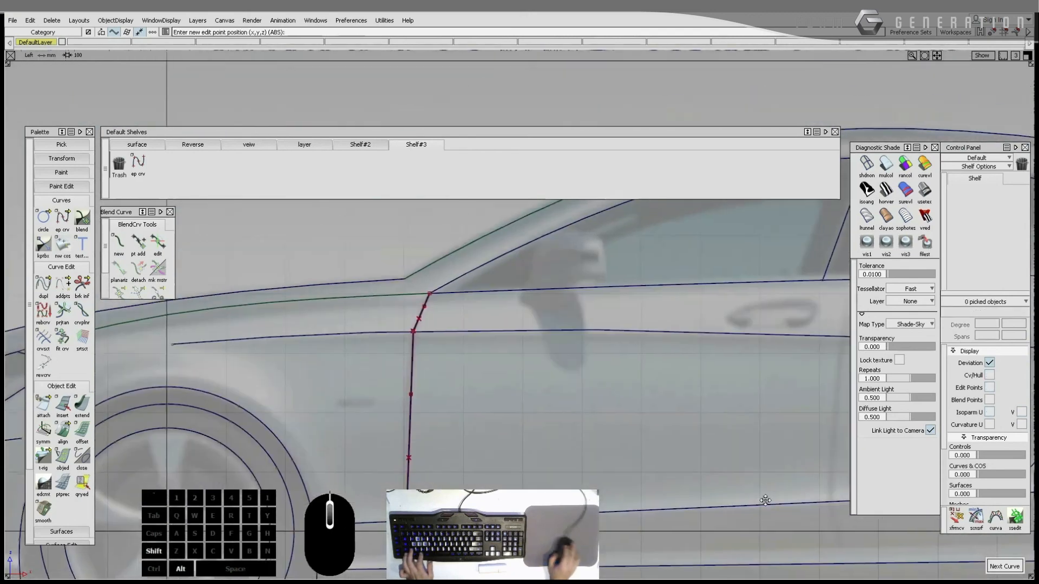
ctrl+shift+drag(471, 348, 490, 346)
drag(420, 305, 432, 324)
ctrl+shift+middle_drag(465, 382, 464, 358)
middle_drag(464, 358, 462, 358)
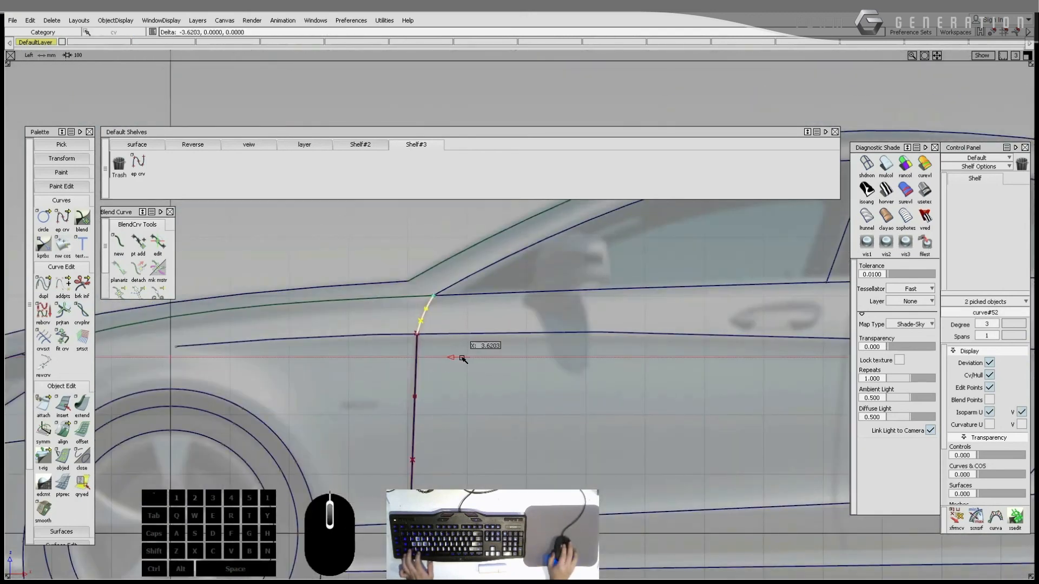
Step: Move the middle CVs of the front shutline's long segment between the two door creases forward to match the reference
ctrl+shift+drag(460, 358, 459, 373)
drag(388, 372, 469, 476)
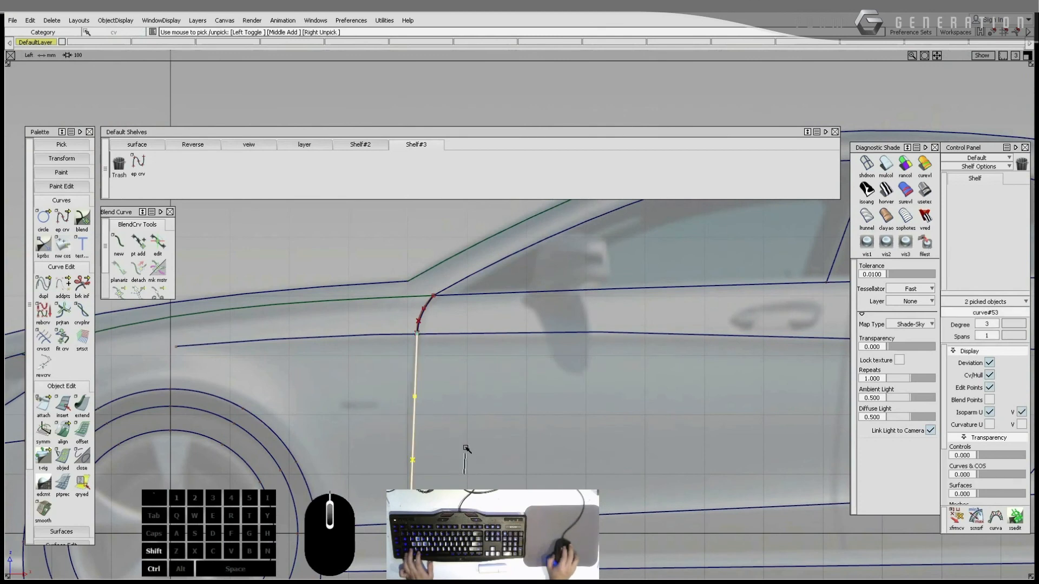
ctrl+shift+middle_drag(466, 450, 463, 420)
middle_drag(463, 420, 459, 420)
right_drag(460, 414, 460, 396)
Step: Adjust the middle CVs of the front shutline's short segment below the lower door crease
ctrl+shift+drag(463, 422, 476, 450)
alt+shift+middle_drag(465, 458, 457, 358)
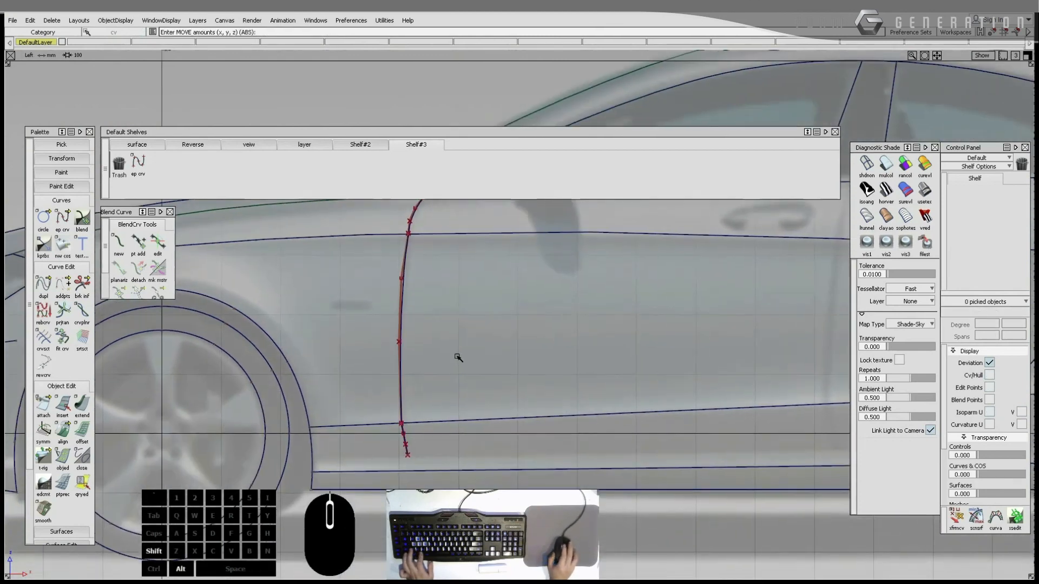
ctrl+shift+drag(456, 359, 455, 379)
drag(419, 451, 431, 432)
Step: Draw the shutline between the doors as two segments, from the window's top edge to its lower edge and on to the upper crease
alt+shift+right_drag(433, 428, 476, 408)
alt+shift+middle_drag(644, 399, 511, 443)
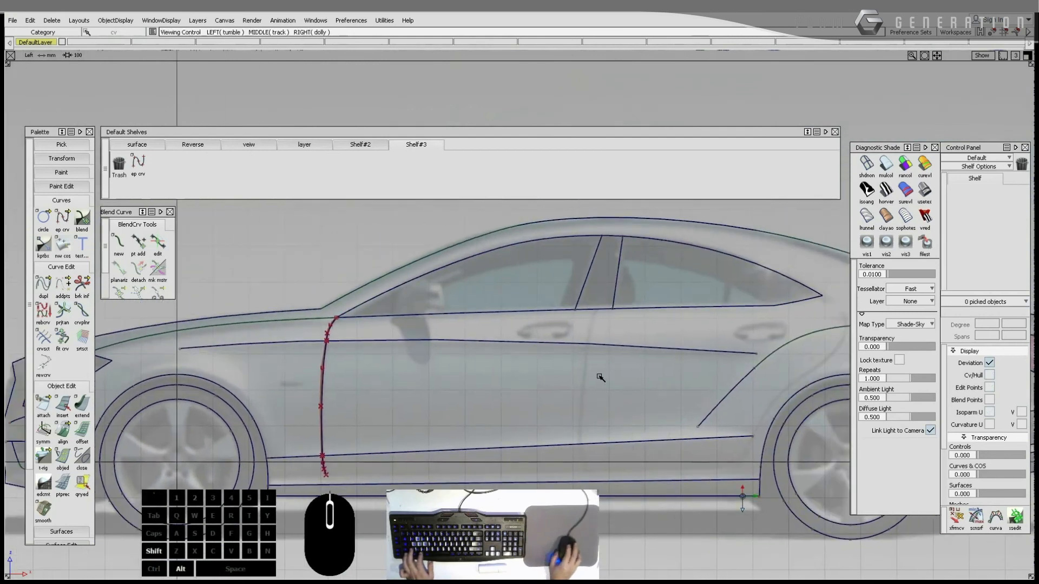
alt+shift+middle_drag(649, 331, 545, 409)
alt+shift+right_drag(545, 410, 489, 258)
click(483, 240)
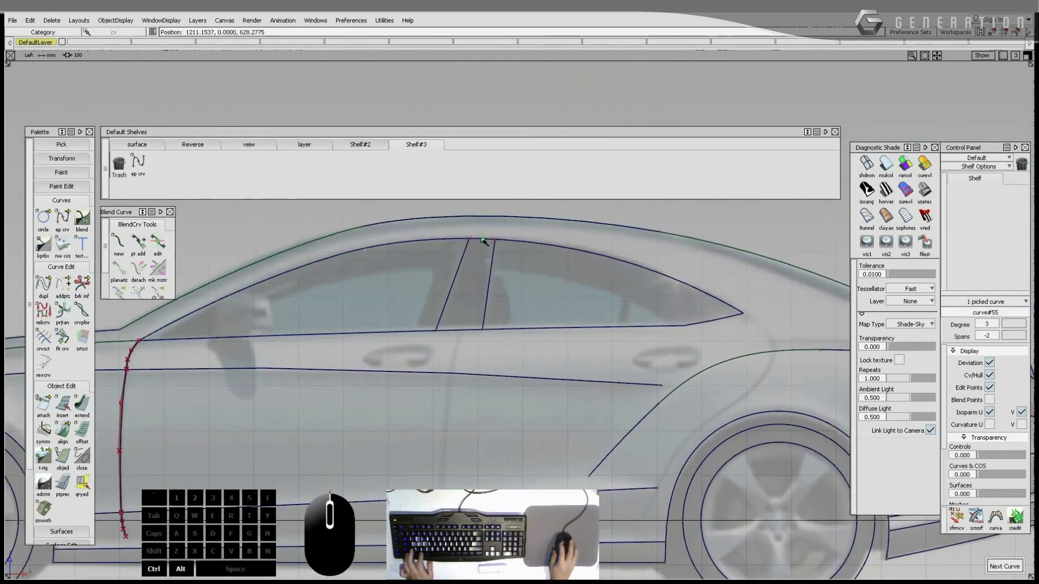
click(462, 330)
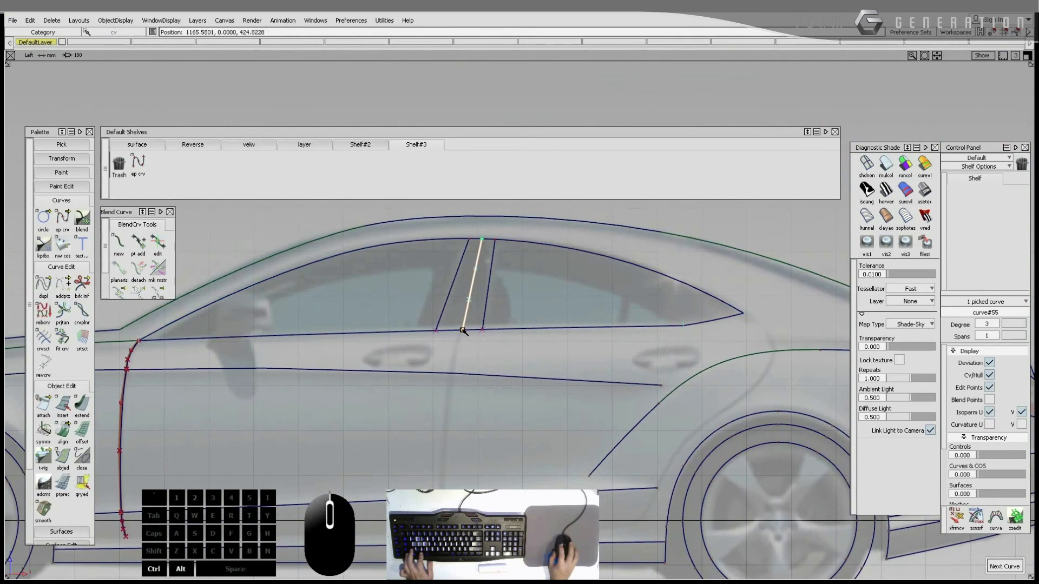
click(457, 375)
Step: Move the middle CVs of the central shutline's segment between the window's lower edge and the upper crease slightly forward
alt+shift+right_drag(454, 399, 462, 368)
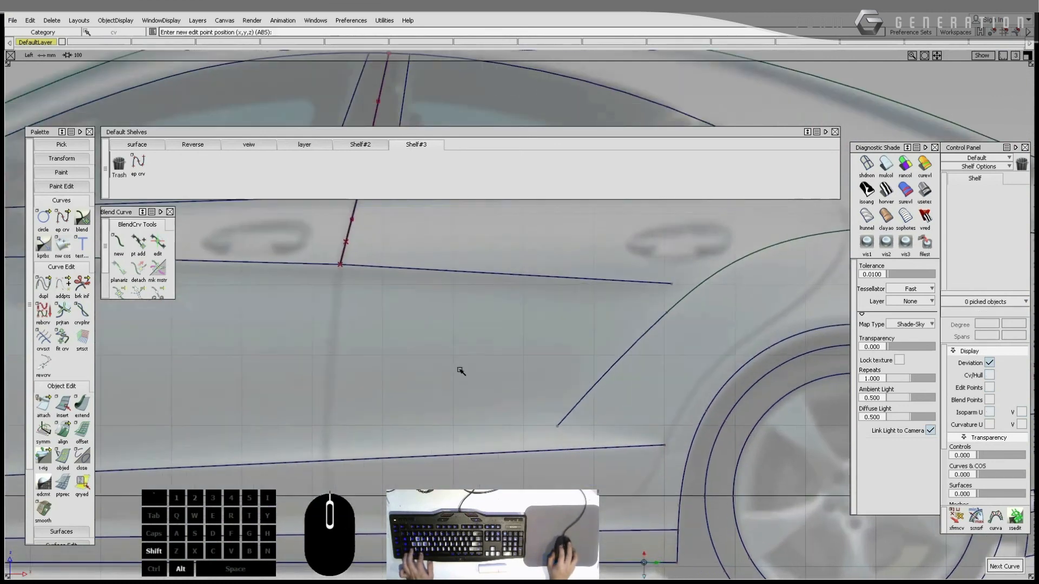
alt+shift+middle_drag(424, 343, 534, 473)
click(484, 357)
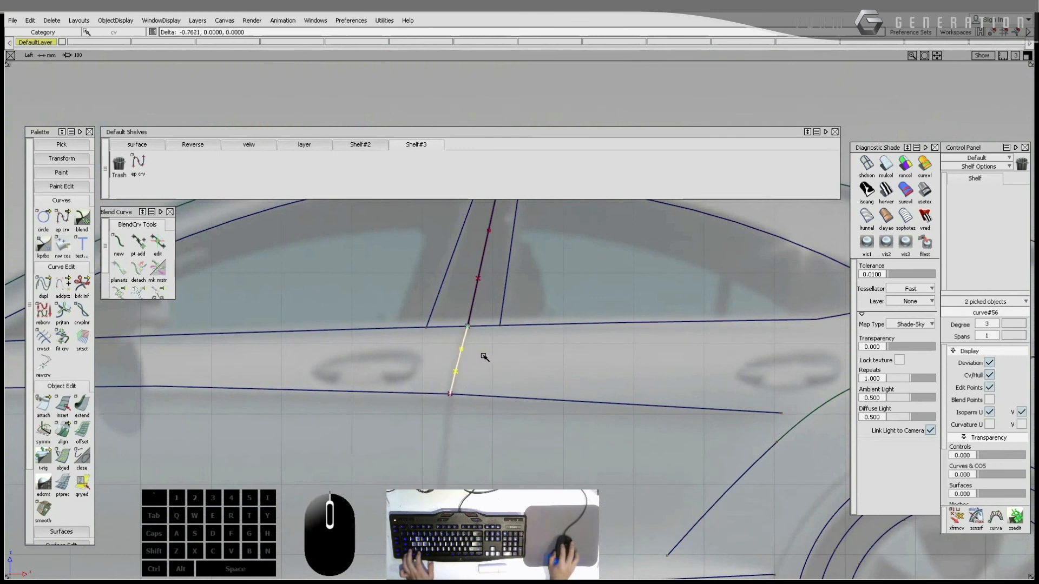
Step: Continue the central door shutline with a degree 3 curve from the upper door crease down to the lower door crease
ctrl+shift+drag(483, 358, 492, 382)
ctrl+click(452, 401)
alt+shift+right_drag(455, 413, 441, 469)
alt+shift+middle_drag(442, 469, 465, 421)
ctrl+alt+click(503, 406)
Step: Bow the central shutline's long segment between the creases by moving its middle CVs forward to fit the reference
ctrl+shift+drag(501, 405, 483, 382)
alt+shift+right_drag(480, 376, 445, 299)
ctrl+shift+middle_drag(514, 375, 510, 361)
ctrl+shift+drag(487, 333, 502, 366)
ctrl+shift+middle_drag(502, 365, 502, 350)
middle_drag(501, 340, 498, 340)
Step: Draw the central shutline's short lowest segment from the lower door crease down towards the side skirt
ctrl+shift+drag(500, 358, 479, 398)
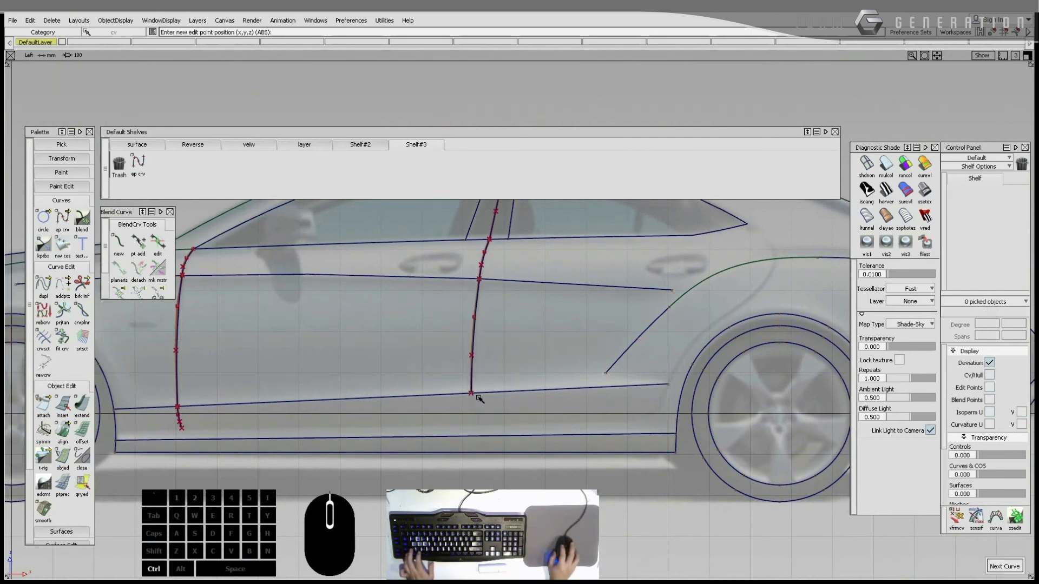
ctrl+click(479, 401)
click(476, 422)
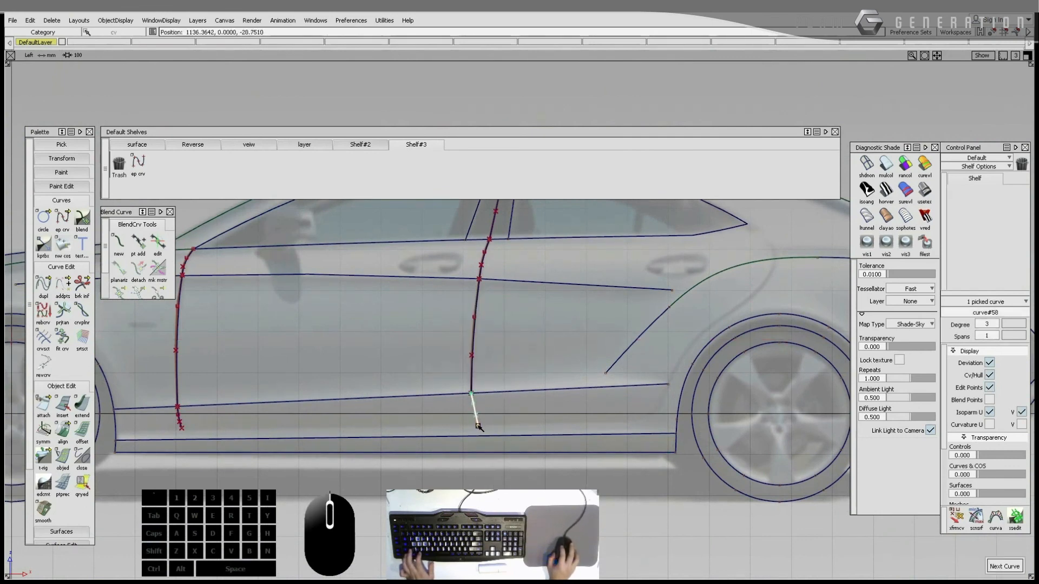
Step: Move the middle CVs of the central shutline's lowest segment slightly rearward to fit the reference
ctrl+shift+drag(478, 425, 477, 421)
alt+shift+middle_drag(477, 421, 440, 397)
ctrl+shift+drag(385, 391, 382, 375)
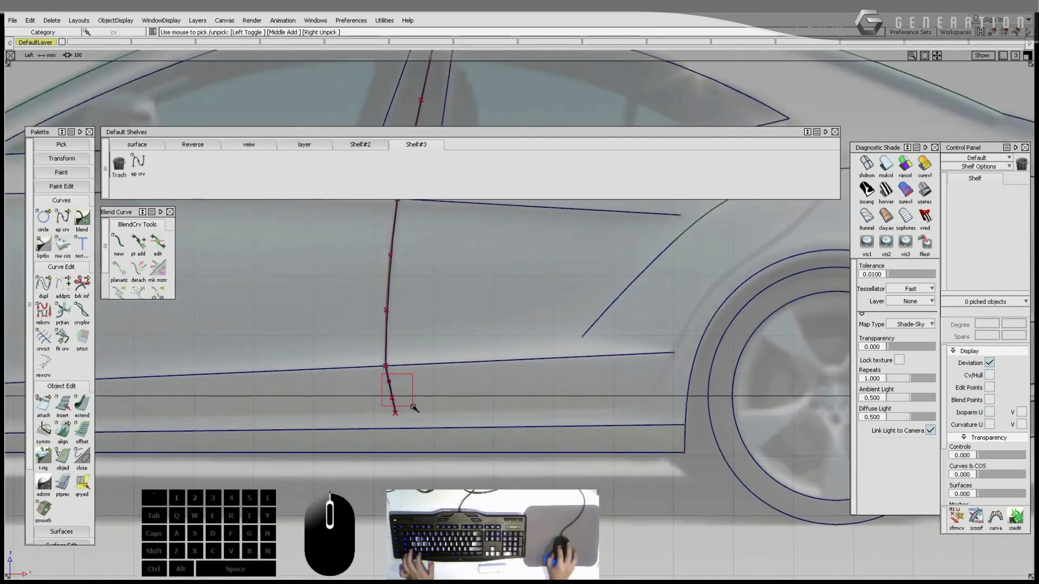
drag(414, 409, 415, 408)
middle_drag(420, 378, 425, 381)
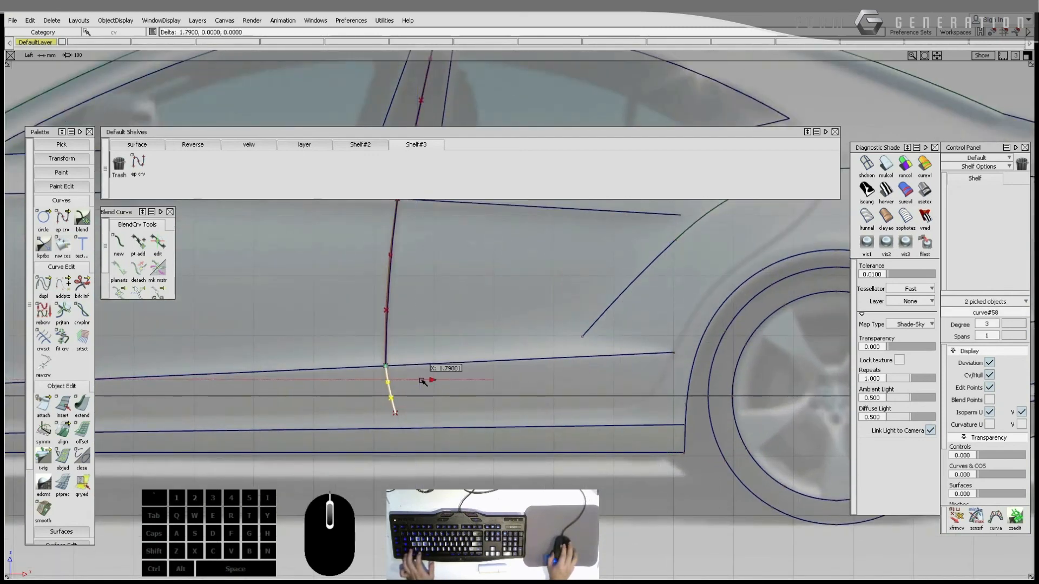
ctrl+shift+drag(425, 380, 449, 390)
Step: Draw the doors' bottom shutline from the front shutline's lower end rearward past the central shutline, and trim the central shutline to it
alt+shift+right_drag(663, 456, 418, 354)
alt+shift+middle_drag(418, 355, 516, 396)
ctrl+click(199, 447)
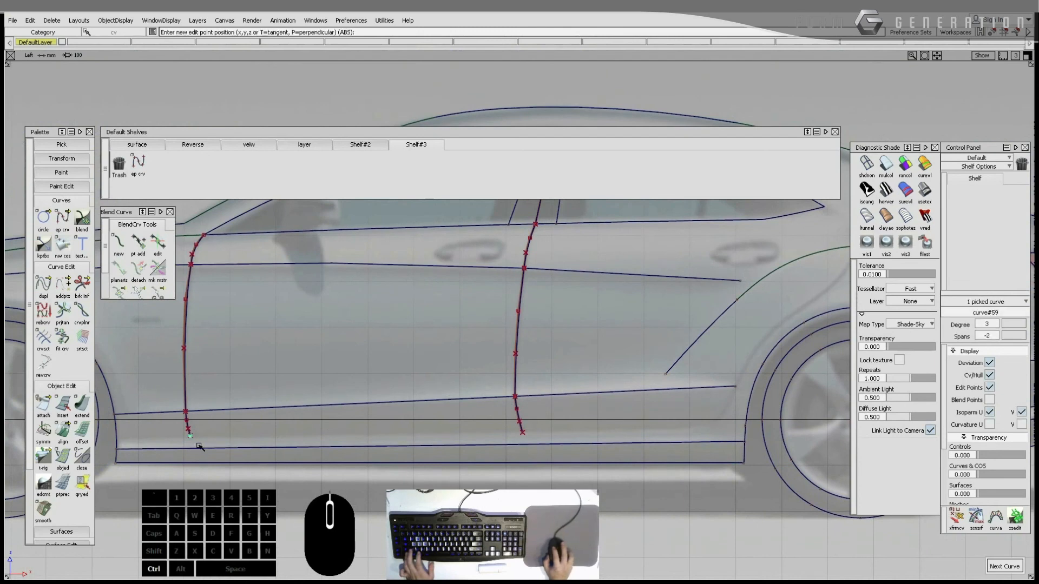
drag(645, 427, 683, 429)
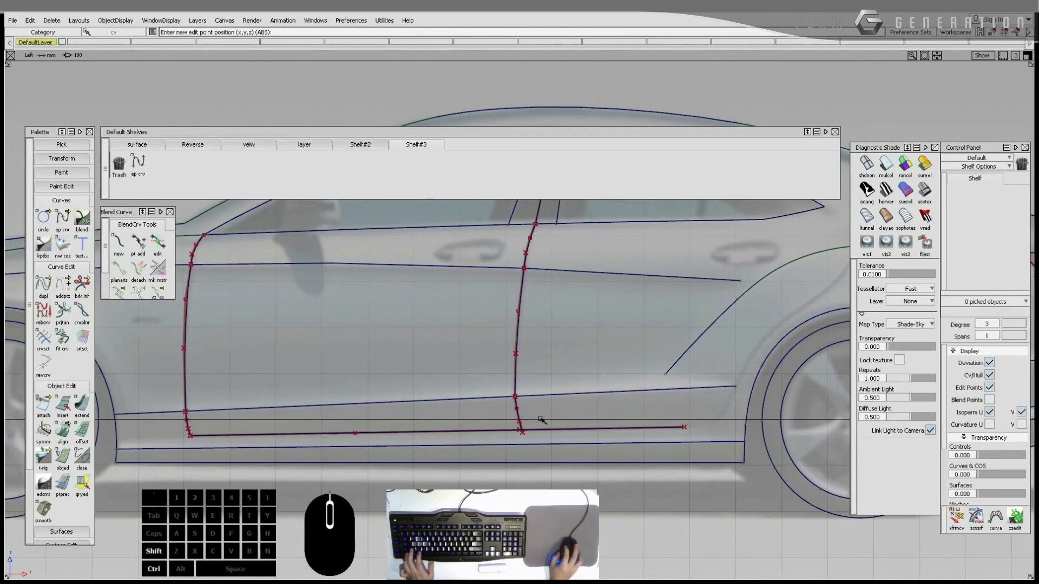
alt+shift+right_drag(540, 420, 490, 441)
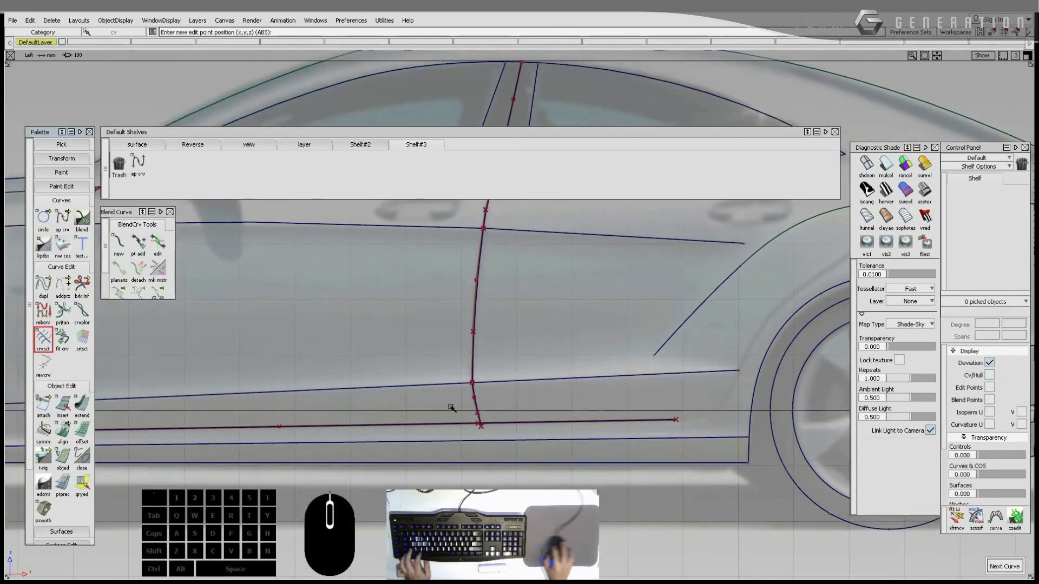
click(475, 411)
Step: Start the rear door shutline with a curve from the side window's rear corner to the shoulder crease, bowing its middle CVs rearward
alt+shift+middle_drag(583, 395, 482, 418)
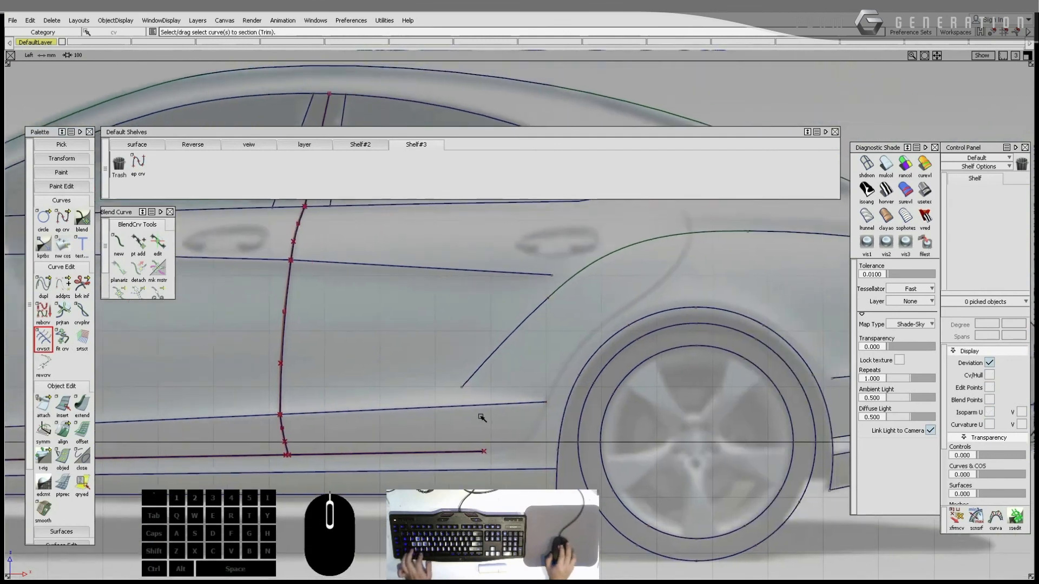
ctrl+shift+middle_drag(686, 315, 663, 309)
alt+shift+middle_drag(603, 317, 547, 427)
ctrl+alt+click(590, 289)
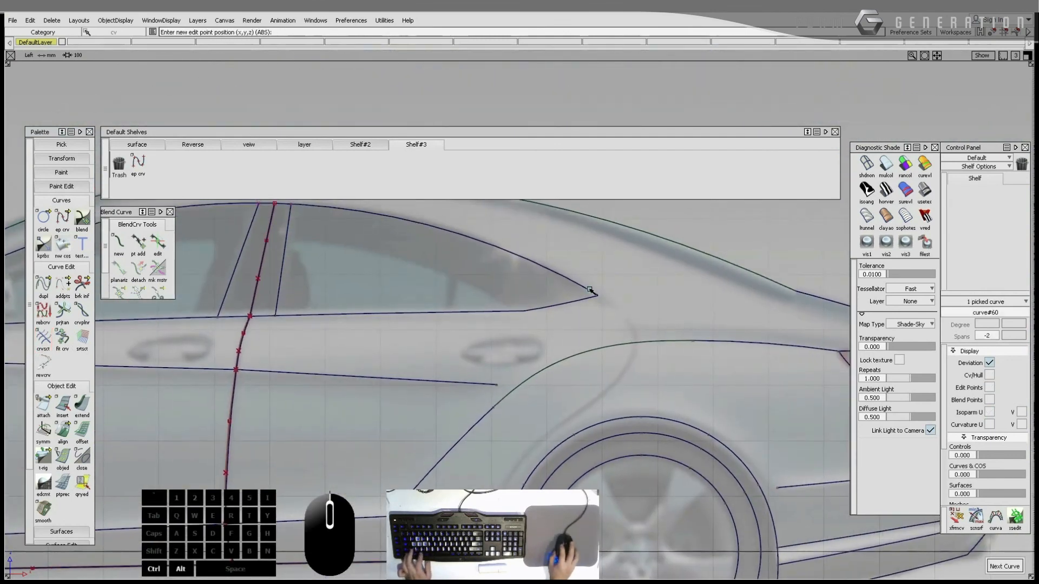
ctrl+alt+drag(640, 331, 596, 307)
drag(635, 338, 603, 307)
drag(637, 306, 640, 306)
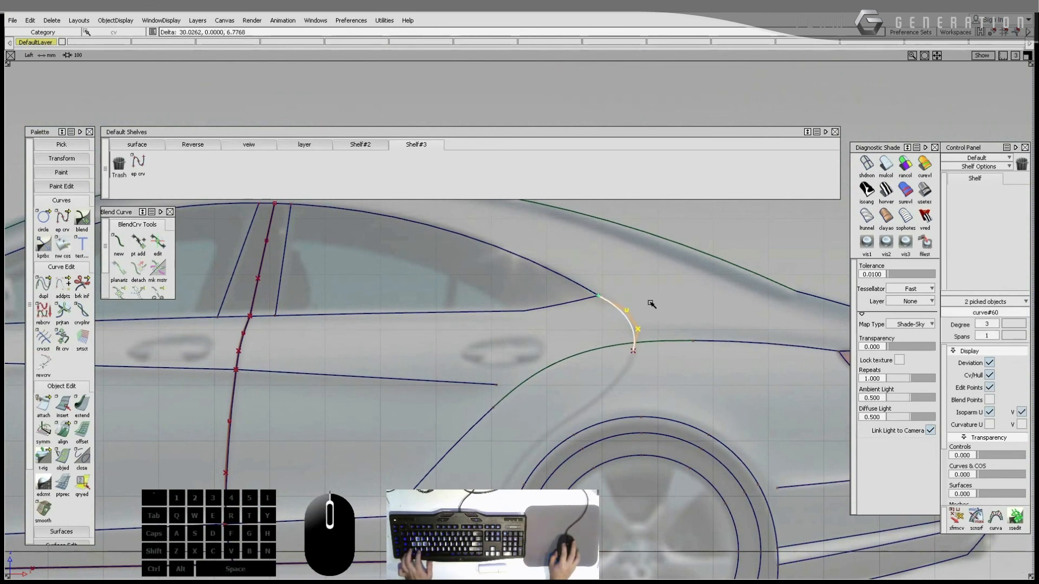
Step: Continue the rear door shutline from the shoulder crease down and forward towards the rear wheel arch, and shape its middle CVs
click(627, 363)
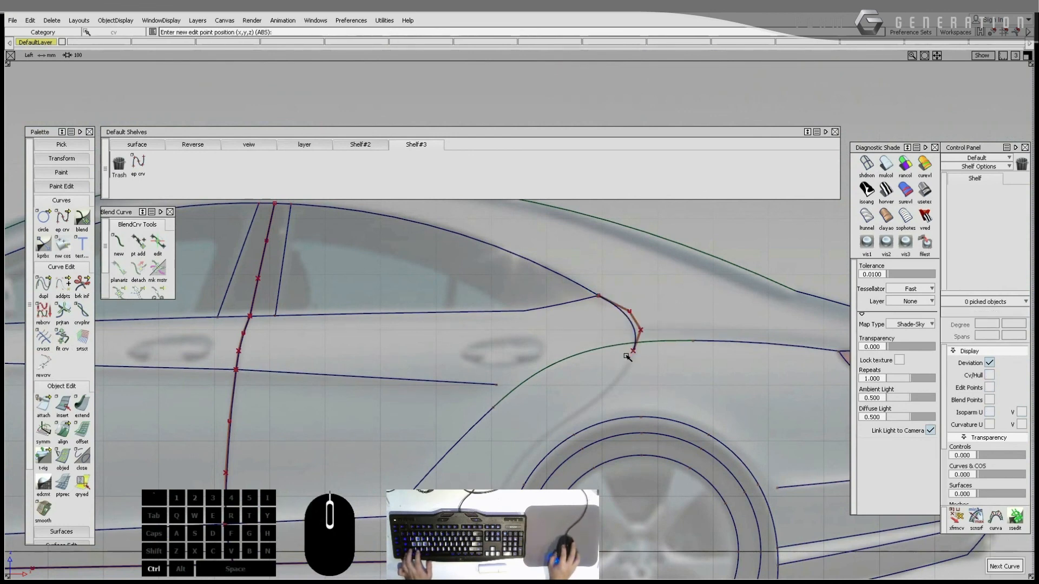
click(627, 358)
alt+shift+middle_drag(557, 426, 541, 394)
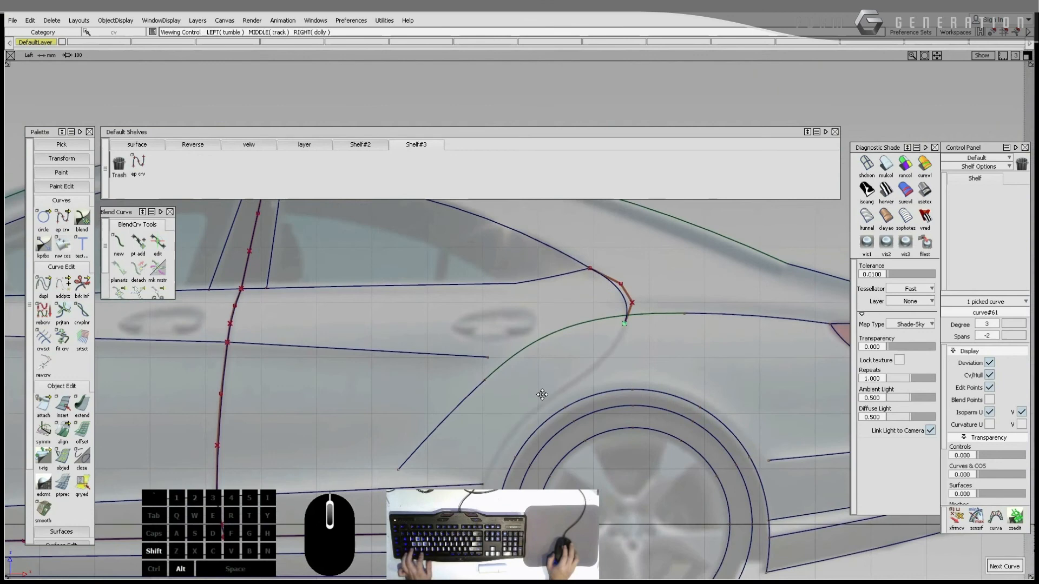
click(576, 383)
drag(579, 378, 577, 378)
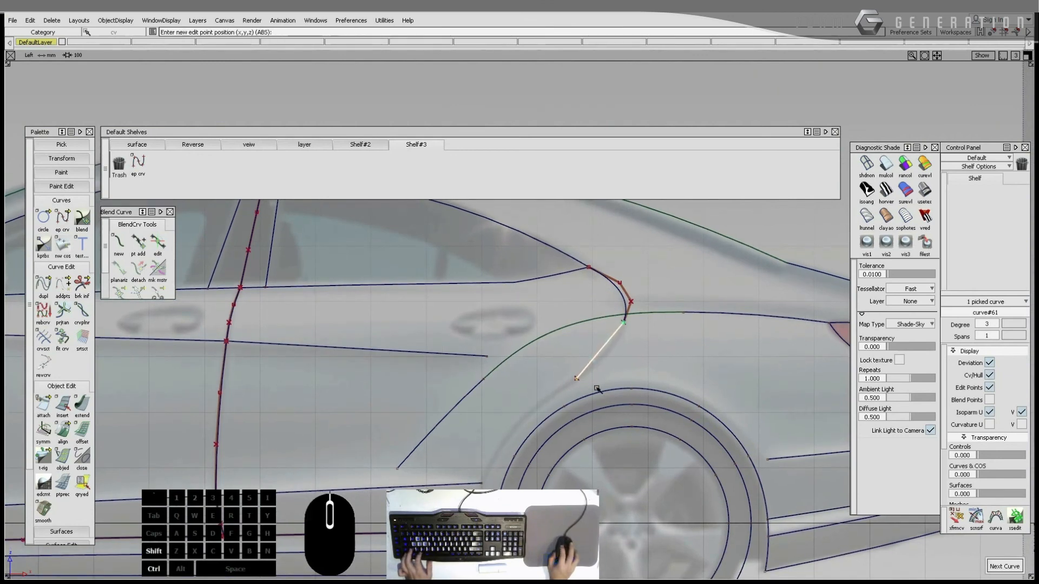
key(F2)
drag(575, 324, 634, 353)
key(w)
key(e)
Step: Draw the rear door shutline's next degree 3 segment down in front of the wheel arch to just below the lower door crease
alt+shift+right_drag(634, 353, 568, 373)
mouse_move(569, 372)
alt+shift+middle_down()
mouse_move(619, 339)
mouse_move(552, 359)
mouse_move(559, 371)
alt+shift+middle_up()
ctrl+click(604, 364)
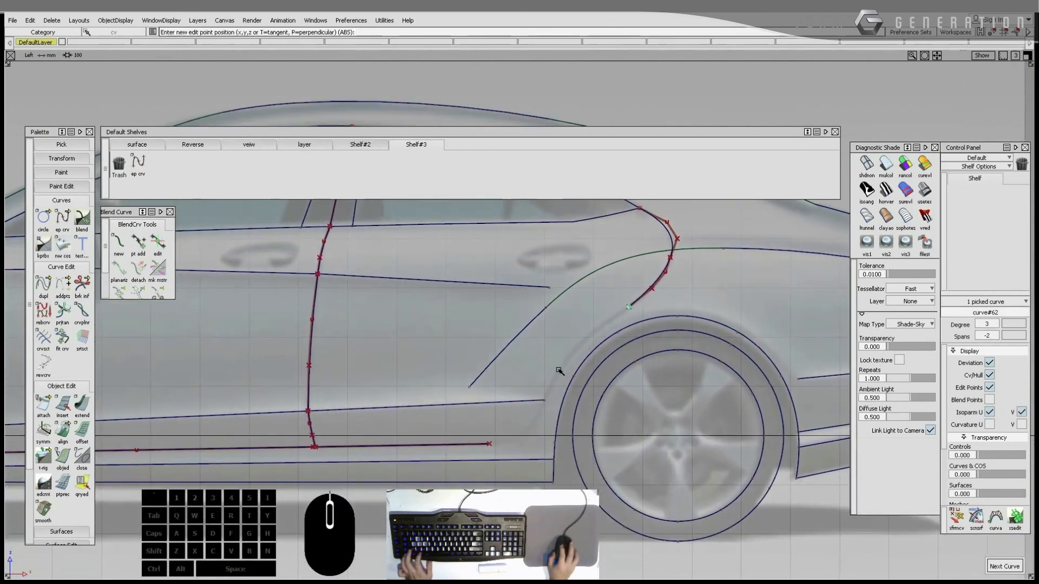
click(540, 416)
Step: Bow the wheel-arch segment of the rear door shutline by moving its two middle CVs forward and upward to follow the reference
ctrl+shift+drag(566, 400, 564, 385)
drag(563, 332, 607, 382)
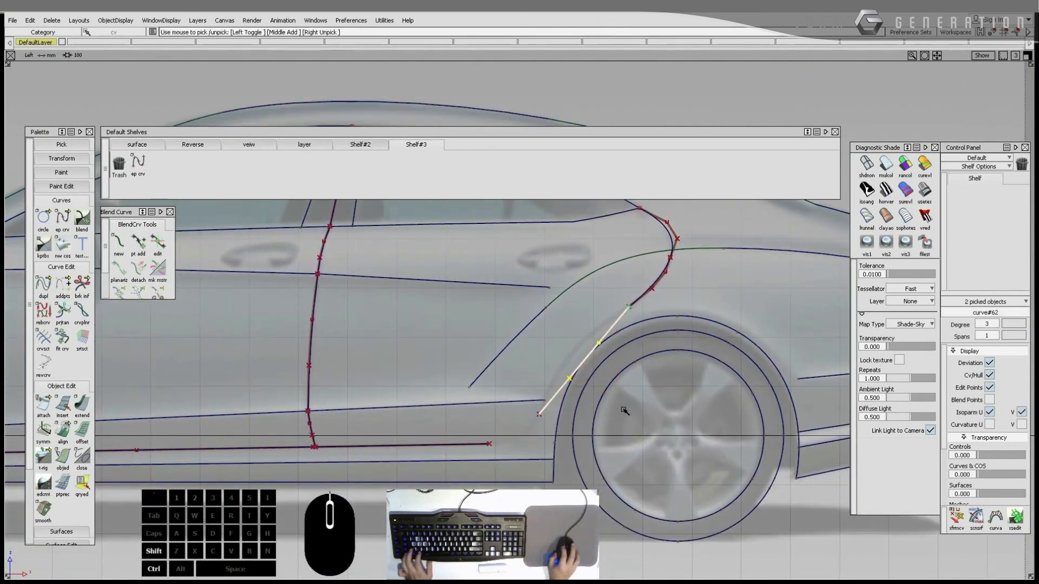
ctrl+shift+middle_drag(624, 412, 624, 391)
drag(625, 385, 606, 381)
mouse_move(582, 304)
ctrl+shift+mouse_down()
mouse_move(580, 320)
mouse_move(579, 304)
ctrl+shift+mouse_up()
drag(558, 321, 594, 353)
ctrl+shift+middle_drag(602, 335, 604, 314)
drag(606, 304, 612, 301)
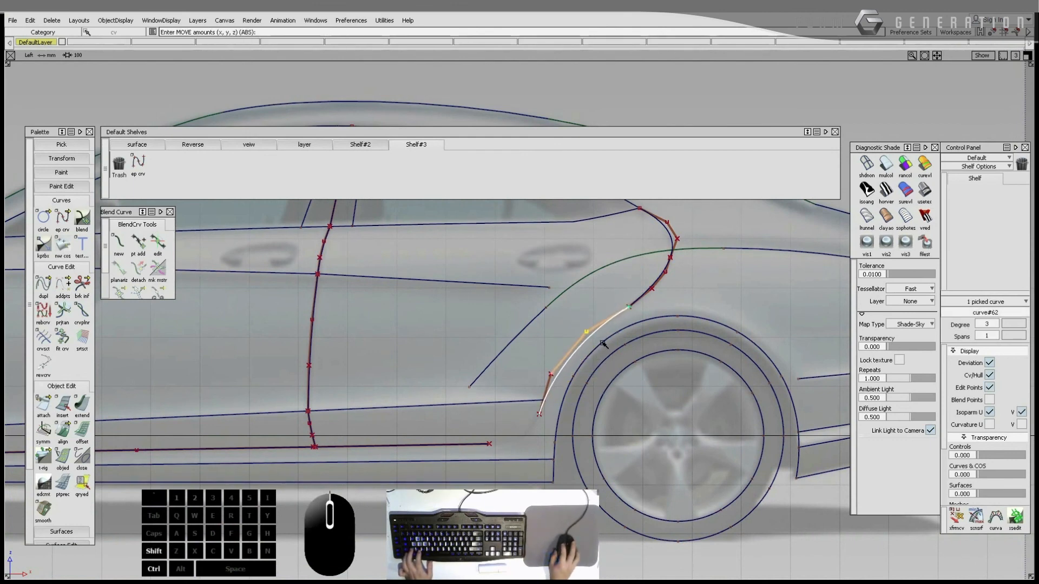
ctrl+shift+drag(602, 345, 601, 361)
Step: Create a blend curve joining the doors' bottom shutline to the lower end of the rear door shutline
alt+shift+middle_drag(574, 385, 604, 352)
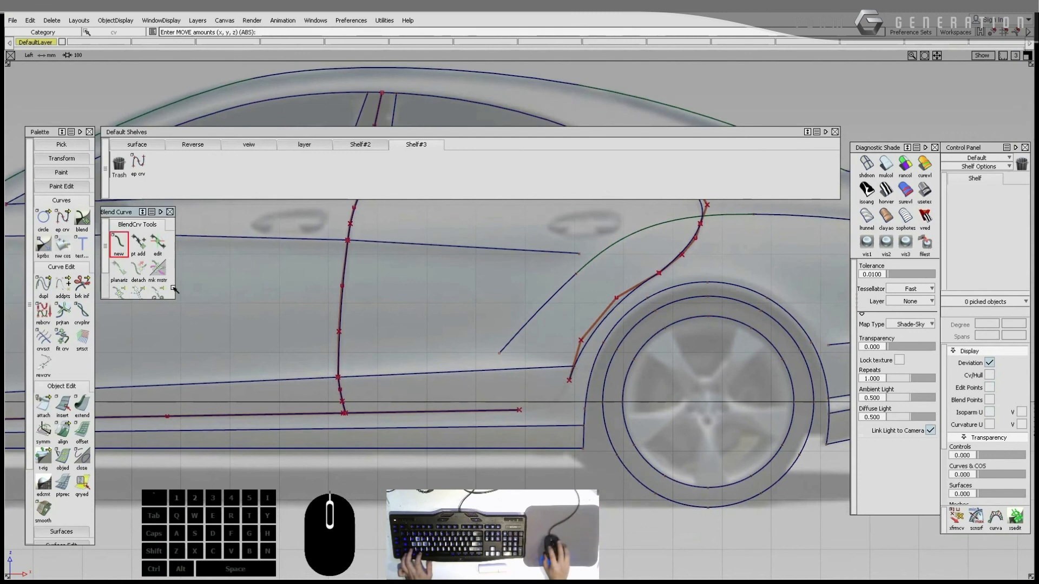
click(519, 411)
click(573, 376)
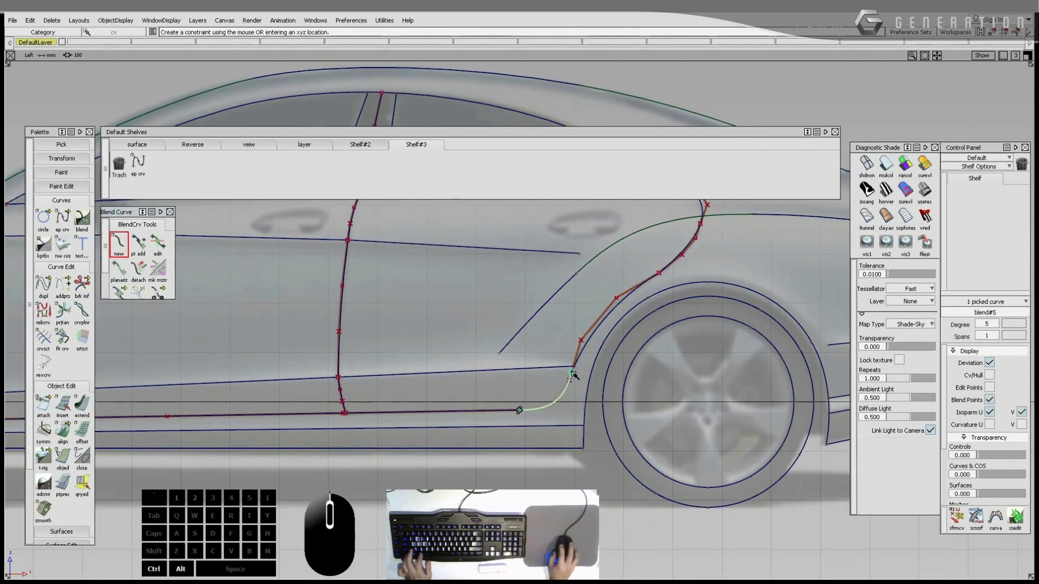
ctrl+shift+drag(555, 428, 556, 443)
Step: Fine-tune the lower CVs of the rear door shutline so the segment and its blended corner follow the reference
alt+shift+right_drag(560, 449, 590, 346)
ctrl+shift+drag(592, 339, 592, 324)
drag(561, 315, 599, 355)
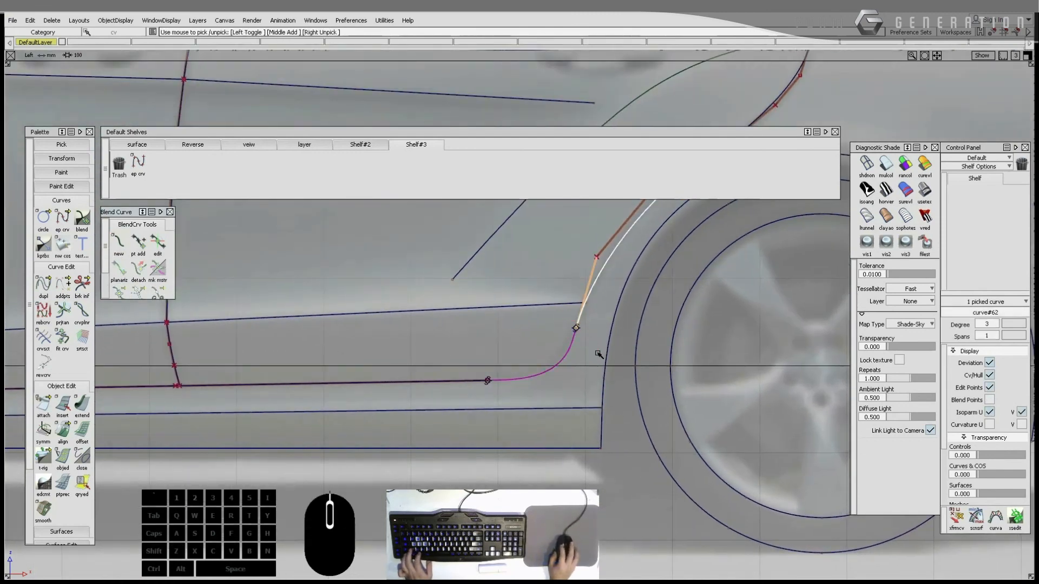
ctrl+shift+middle_drag(599, 355, 598, 339)
middle_drag(597, 353, 593, 353)
right_drag(593, 353, 594, 345)
middle_drag(601, 345, 604, 343)
drag(597, 357, 597, 368)
alt+shift+middle_drag(600, 330, 560, 411)
ctrl+shift+drag(588, 352, 590, 331)
mouse_move(577, 370)
ctrl+shift+mouse_down()
mouse_move(580, 347)
mouse_move(570, 362)
ctrl+shift+mouse_up()
ctrl+shift+middle_drag(566, 369, 565, 354)
mouse_move(561, 370)
mouse_down()
mouse_move(569, 375)
mouse_move(577, 358)
mouse_move(574, 367)
mouse_up()
Step: Hide the CVs and hulls of all the door shutline curves
alt+shift+right_drag(574, 367, 431, 389)
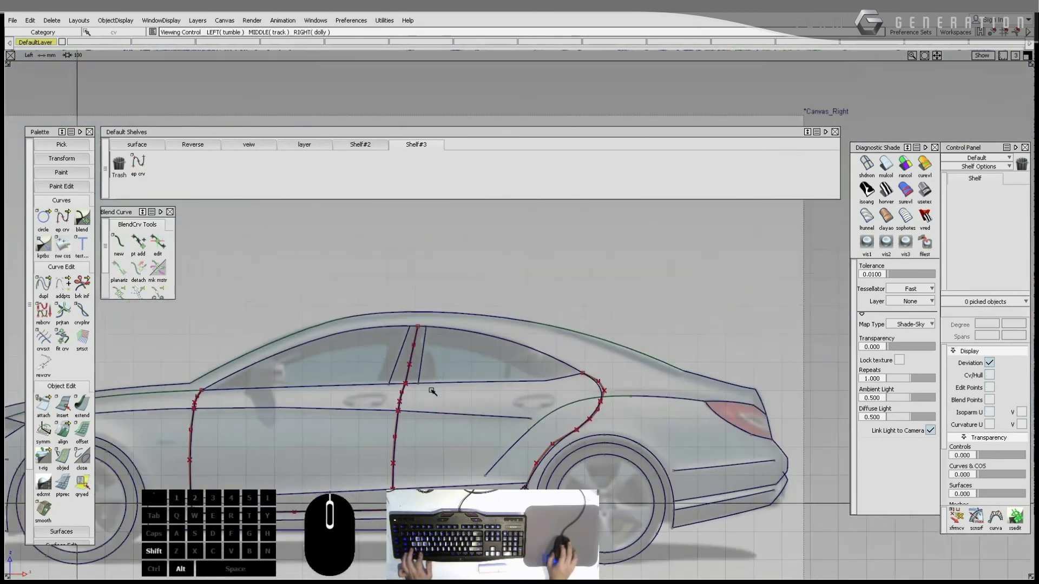
alt+shift+middle_drag(259, 355, 363, 304)
ctrl+shift+drag(363, 304, 330, 294)
drag(253, 258, 737, 398)
click(990, 374)
Step: Examine the traced side curves against the reference from the rear wheel to the front end
alt+shift+middle_drag(730, 406, 591, 364)
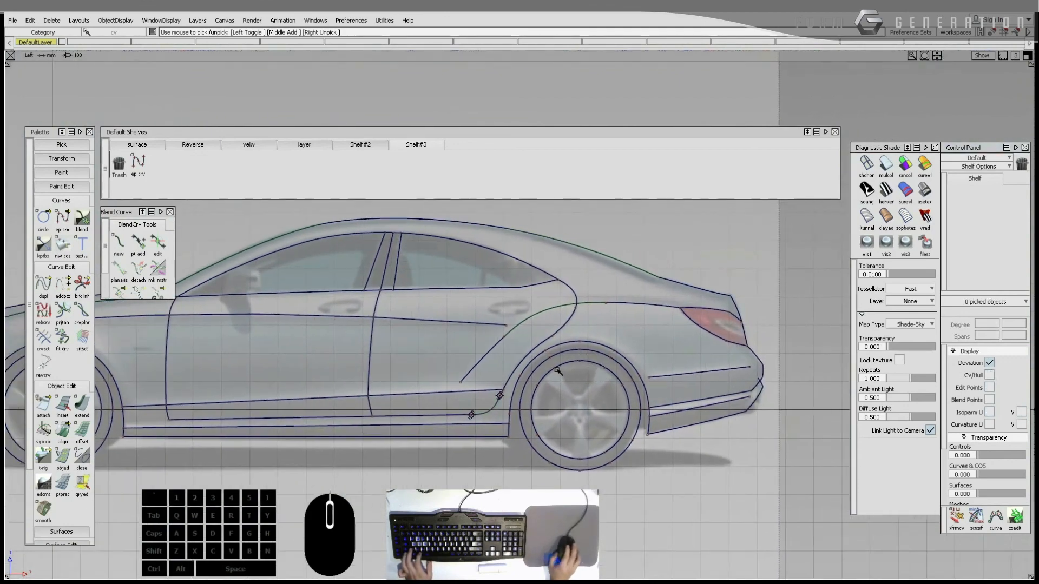
alt+shift+right_drag(558, 371, 487, 375)
alt+shift+middle_drag(419, 379, 580, 390)
alt+shift+right_drag(495, 428, 452, 406)
alt+shift+middle_drag(452, 405, 577, 412)
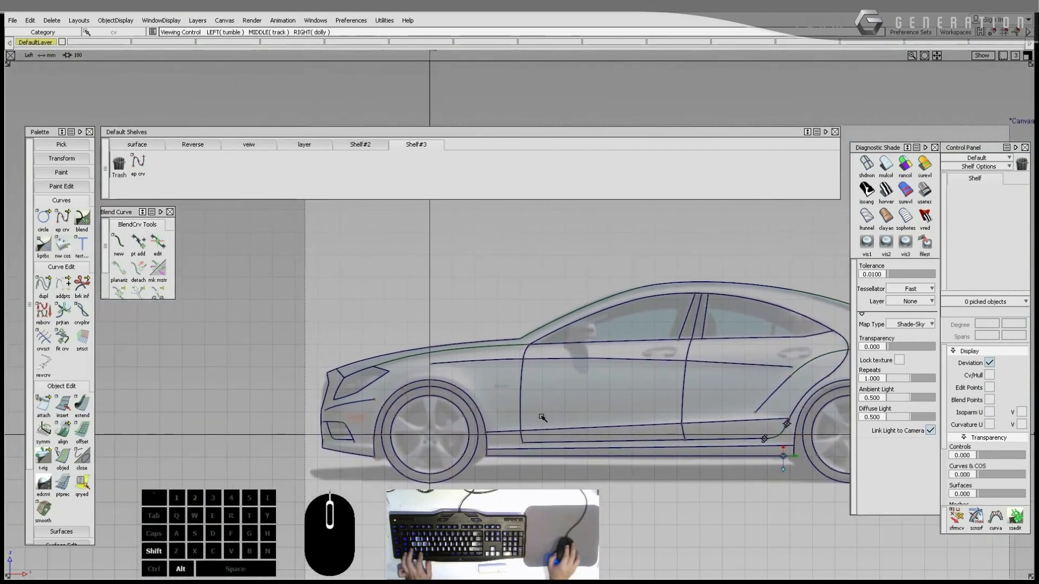
alt+shift+right_drag(542, 417, 677, 416)
alt+shift+middle_drag(677, 417, 535, 341)
alt+shift+middle_drag(325, 422, 770, 420)
alt+shift+right_drag(453, 419, 686, 437)
alt+shift+middle_drag(686, 437, 572, 389)
Step: Trace the front bumper's small orange side marker with four degree 3 curves forming a closed four-sided outline
ctrl+shift+drag(614, 378, 590, 382)
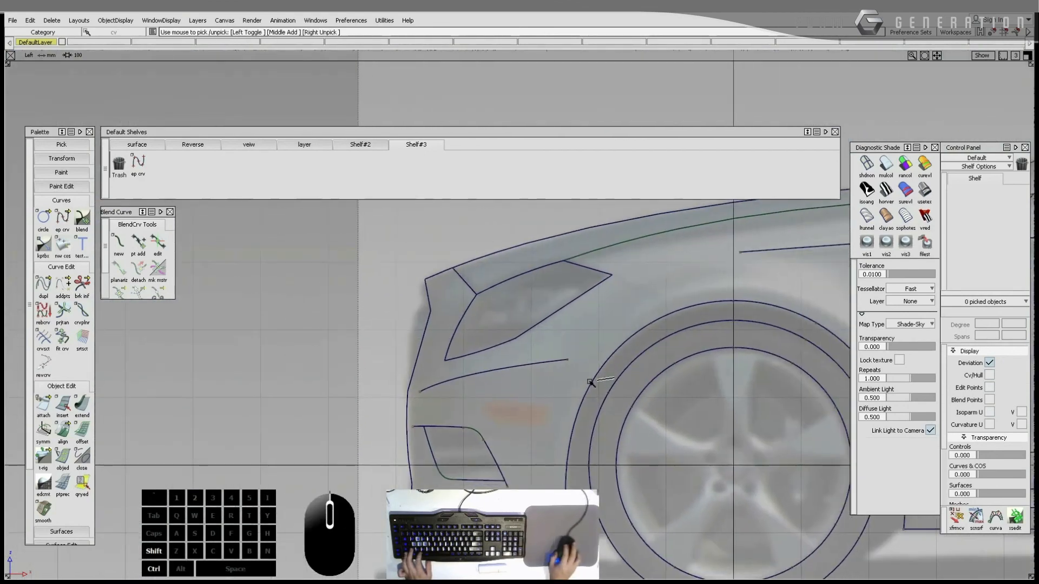
click(590, 382)
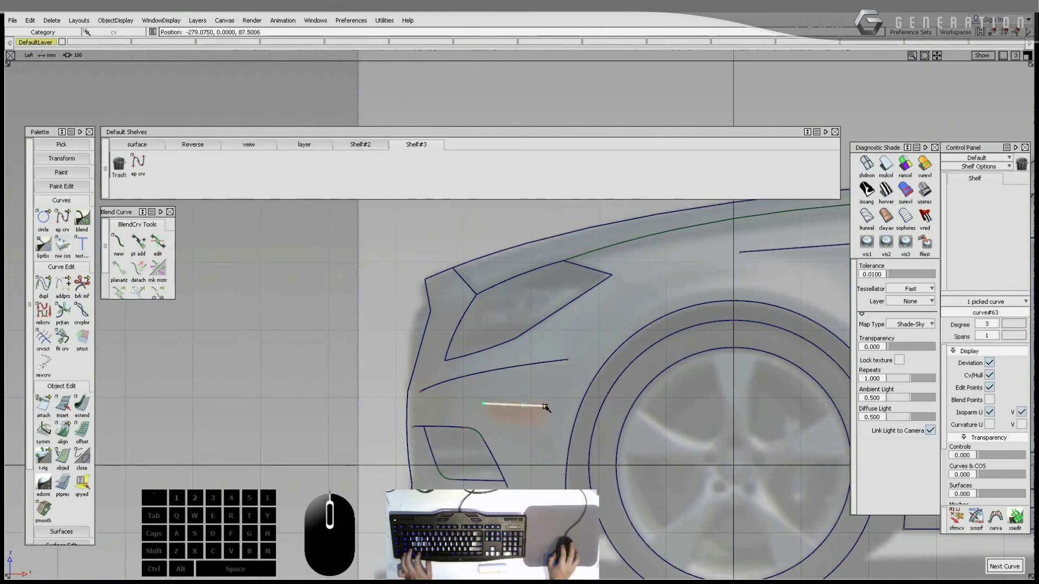
ctrl+click(483, 405)
click(492, 420)
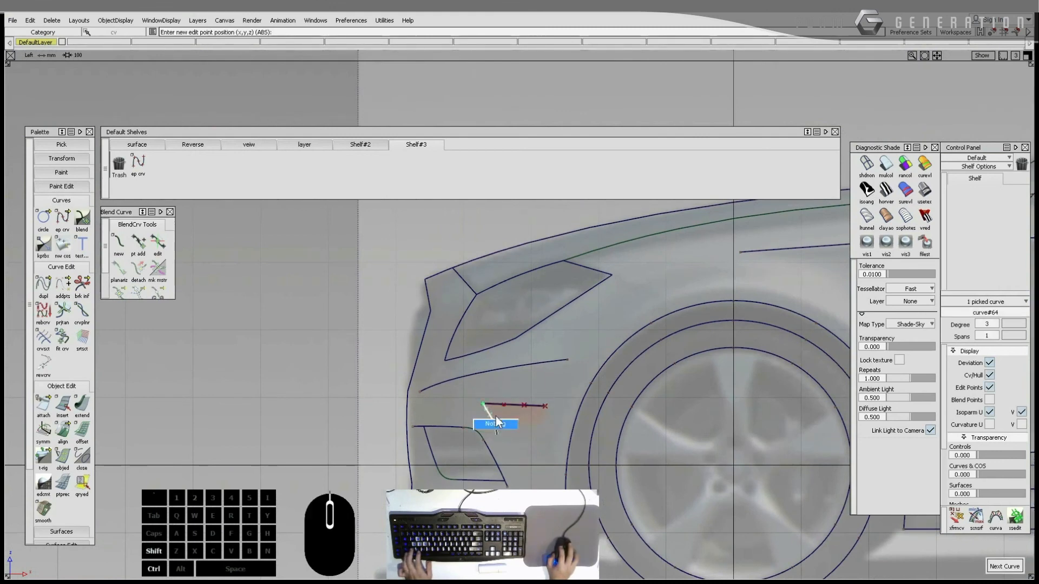
ctrl+click(493, 421)
click(536, 426)
ctrl+shift+drag(537, 425, 538, 447)
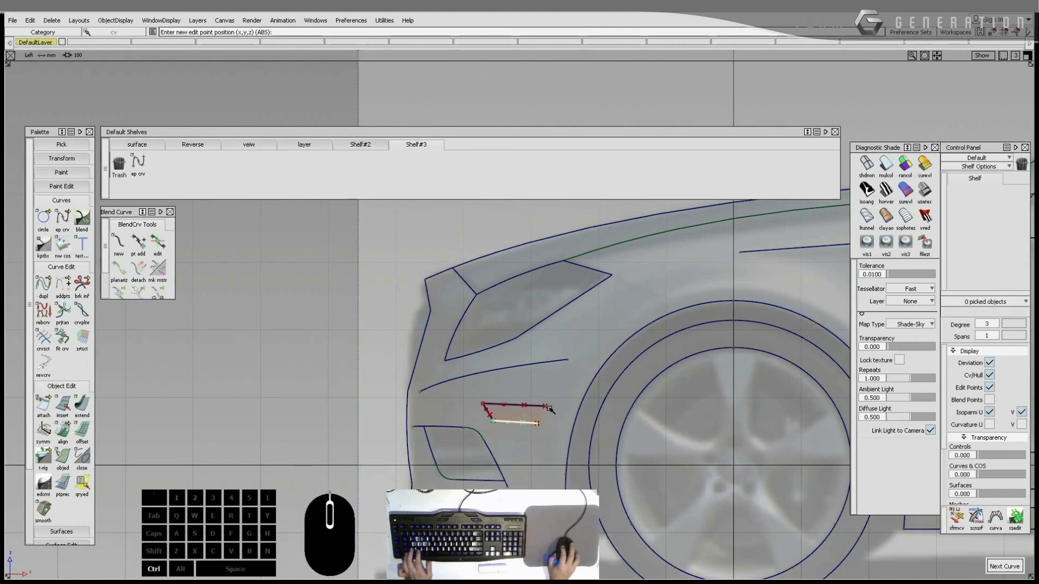
ctrl+click(536, 424)
ctrl+click(545, 406)
ctrl+shift+drag(545, 407, 545, 428)
Step: Hide the CVs and hulls of the side marker's outline curves
alt+shift+middle_drag(520, 398, 425, 409)
ctrl+shift+drag(411, 402, 440, 403)
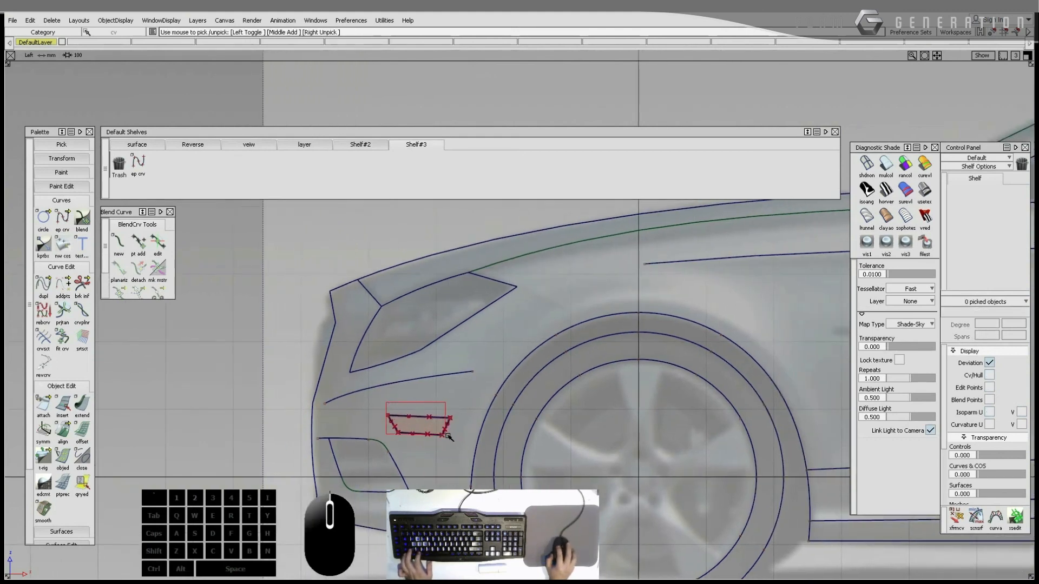
click(989, 375)
click(723, 347)
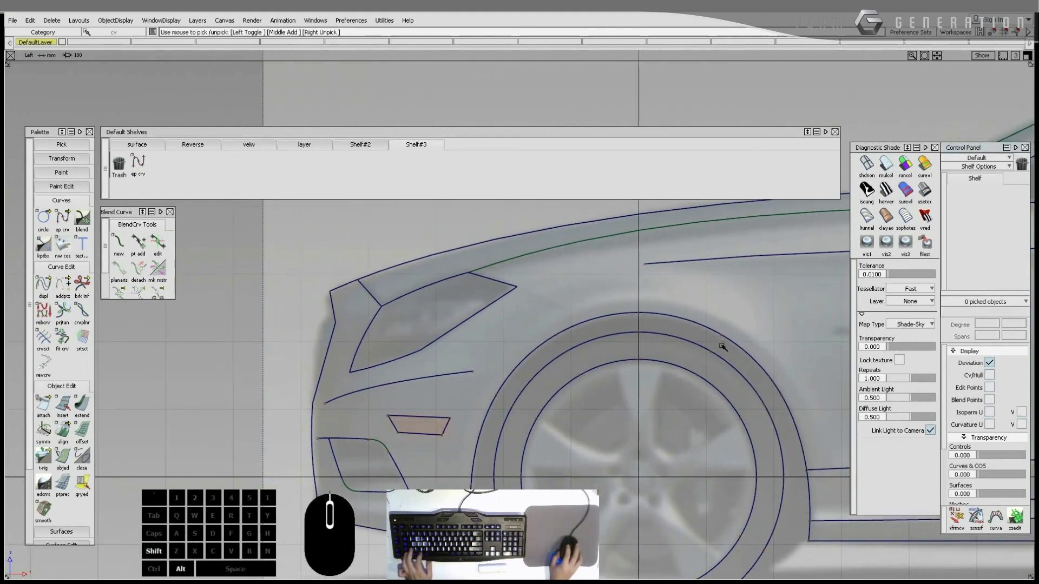
Step: Turn off the grid display in the side view
alt+shift+right_drag(724, 347, 583, 386)
alt+shift+middle_drag(582, 386, 502, 392)
alt+shift+middle_drag(443, 375, 595, 387)
alt+shift+right_drag(596, 388, 665, 292)
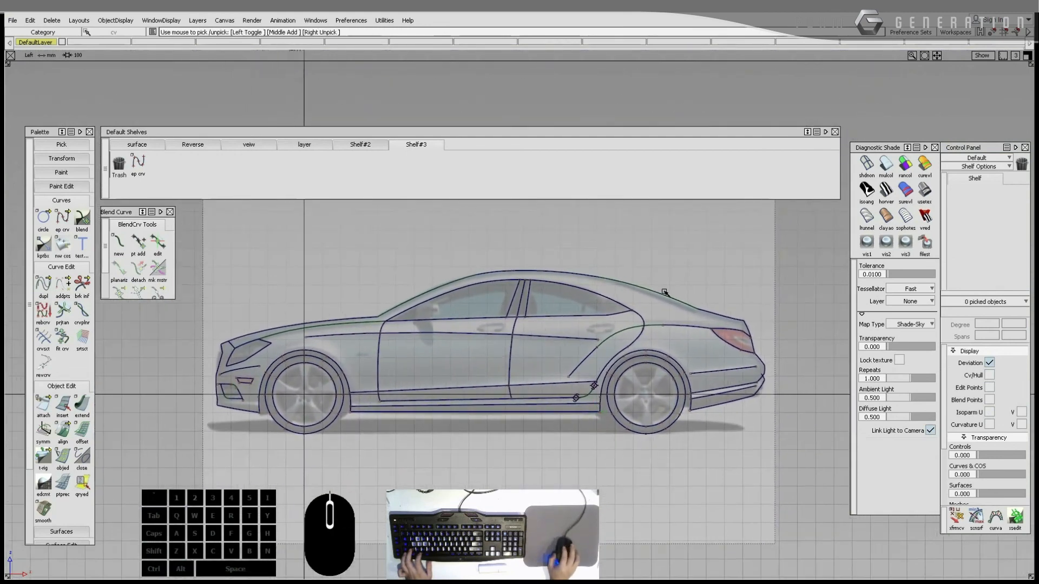
click(980, 56)
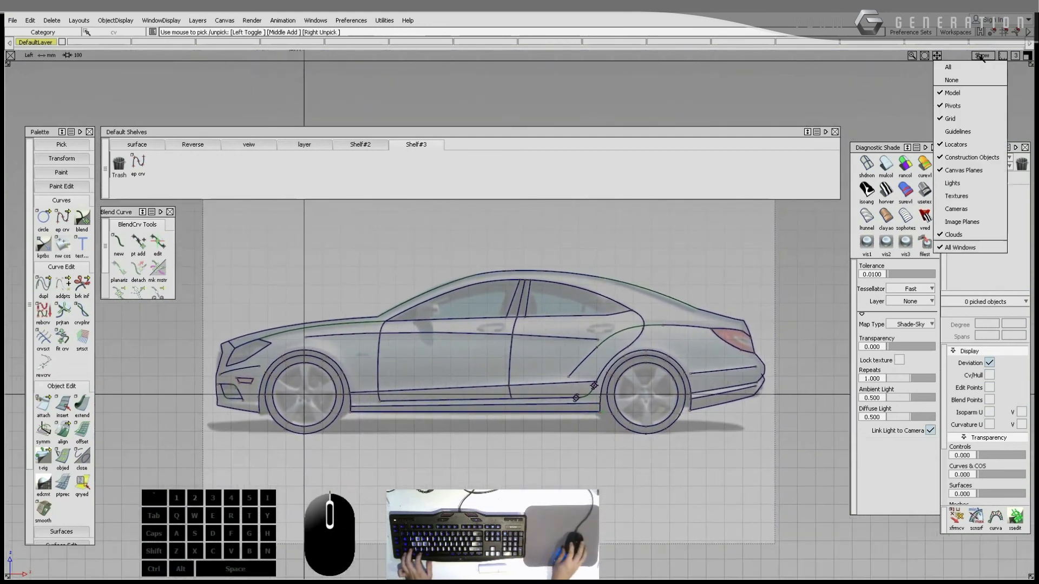
click(950, 118)
Step: Select all the car's curves and turn off their blend point and edit point display
mouse_move(588, 311)
alt+shift+right_down()
mouse_move(573, 331)
mouse_move(579, 324)
alt+shift+right_up()
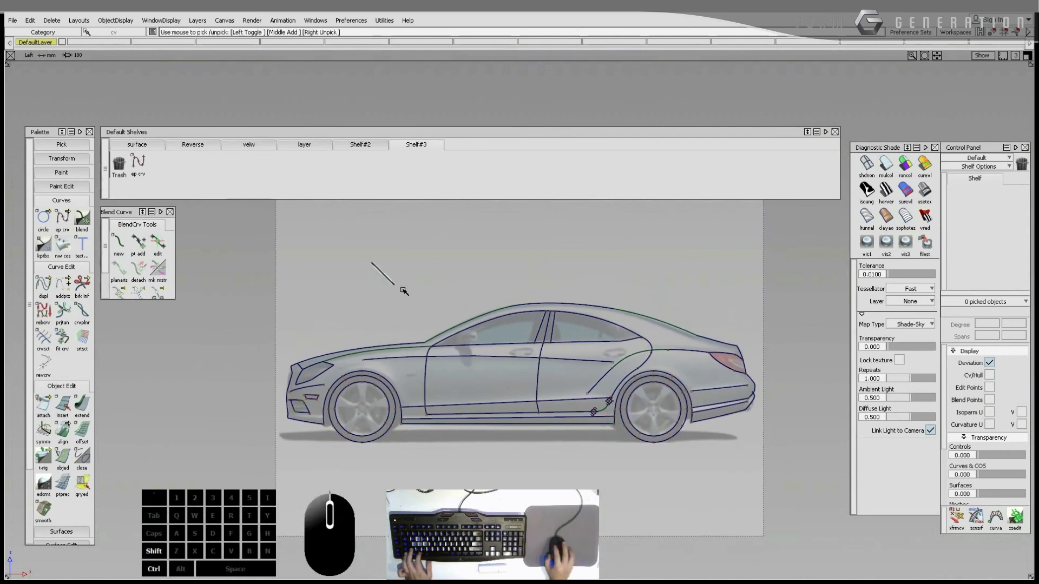
drag(278, 261, 816, 475)
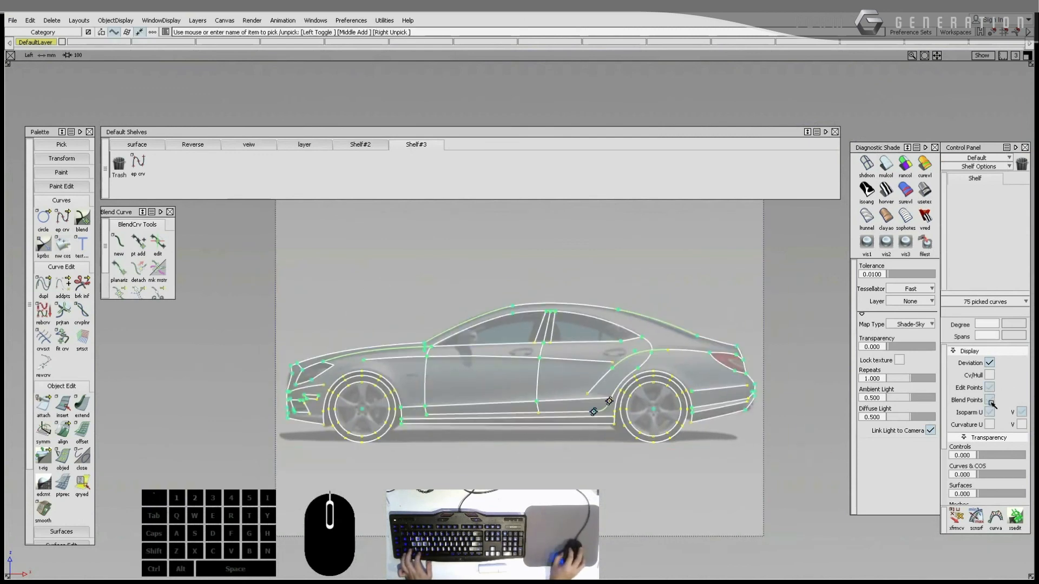
click(990, 400)
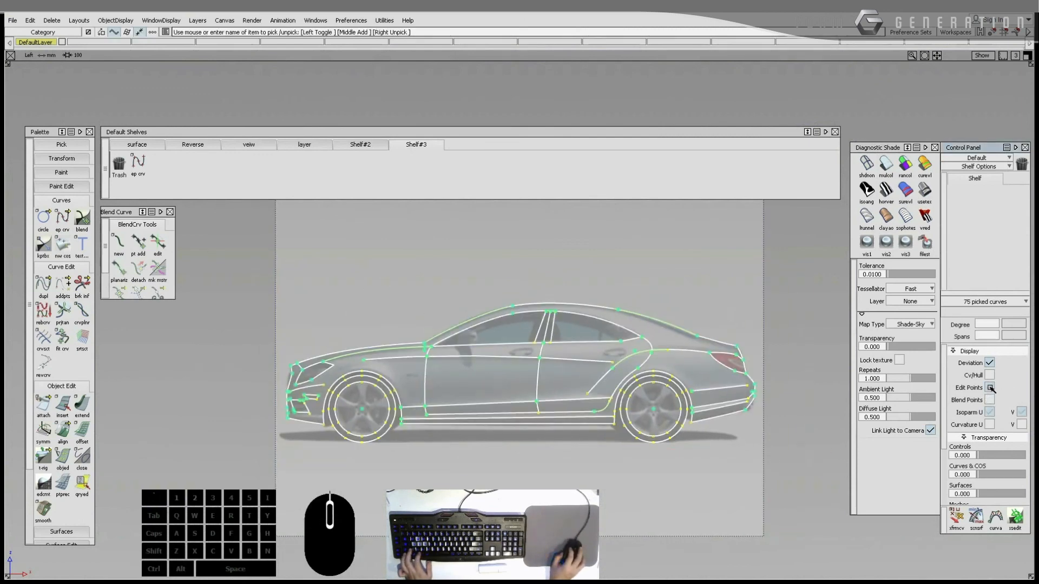
ctrl+shift+drag(739, 479, 740, 424)
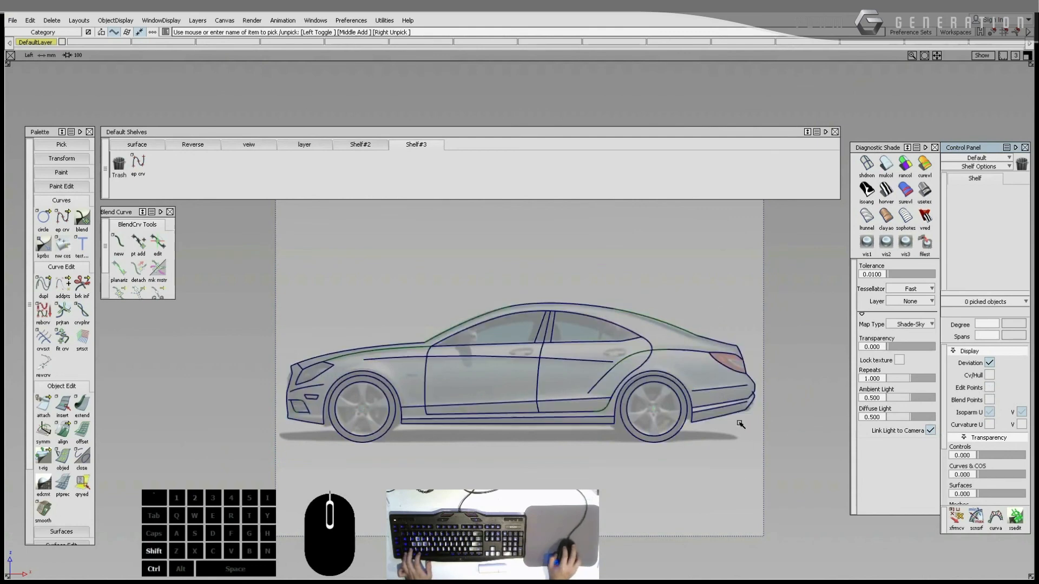
Step: Draw a degree 3 curve along the front bumper's lower edge from the wheel arch forward, and adjust its middle CVs to the reference
mouse_move(720, 447)
alt+shift+right_down()
mouse_move(682, 424)
mouse_move(652, 440)
mouse_move(557, 441)
mouse_move(592, 436)
mouse_move(652, 479)
alt+shift+right_up()
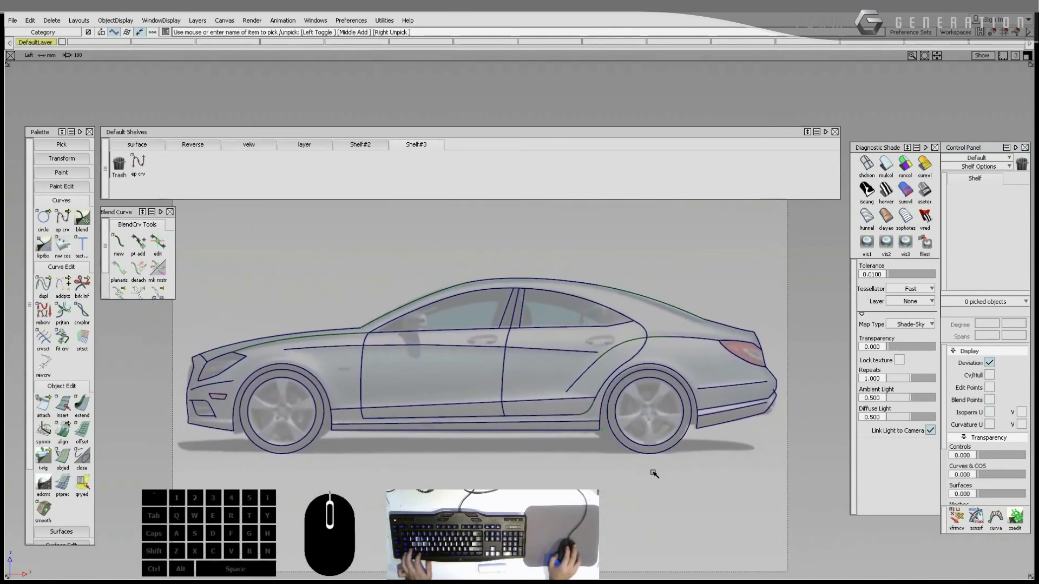
alt+shift+right_drag(318, 459, 299, 456)
alt+shift+middle_drag(299, 456, 522, 451)
mouse_move(522, 451)
alt+shift+right_down()
mouse_move(453, 452)
mouse_move(450, 436)
alt+shift+right_up()
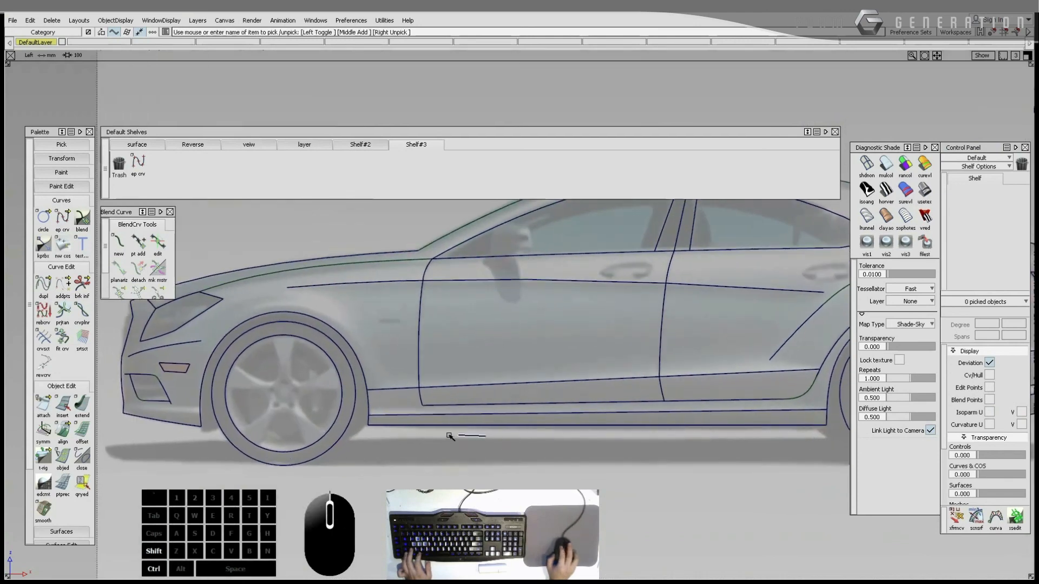
click(201, 412)
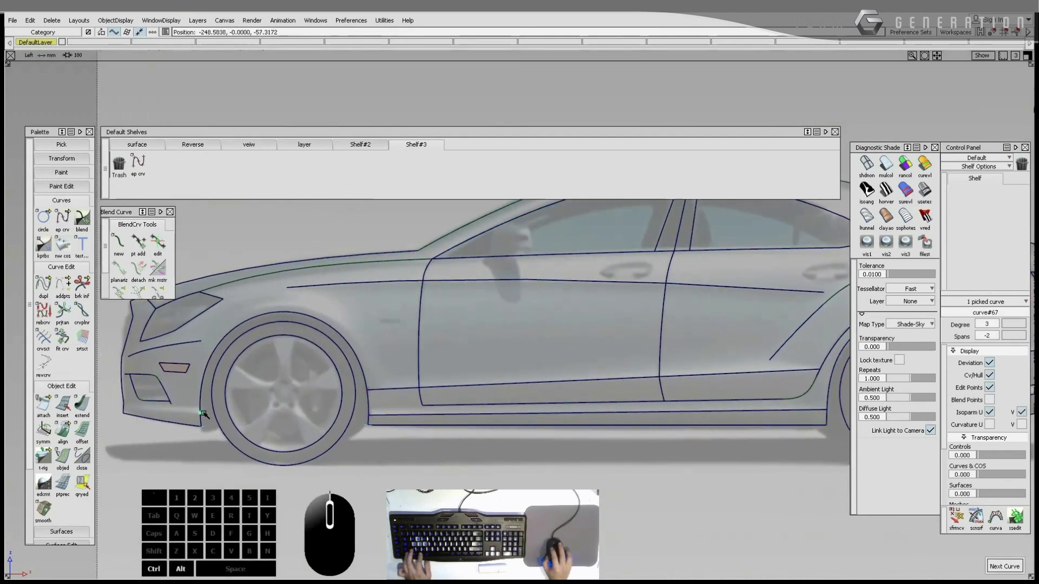
mouse_move(202, 414)
mouse_down()
mouse_move(142, 411)
mouse_move(186, 425)
mouse_up()
ctrl+shift+right_drag(182, 412, 179, 392)
drag(180, 392, 182, 392)
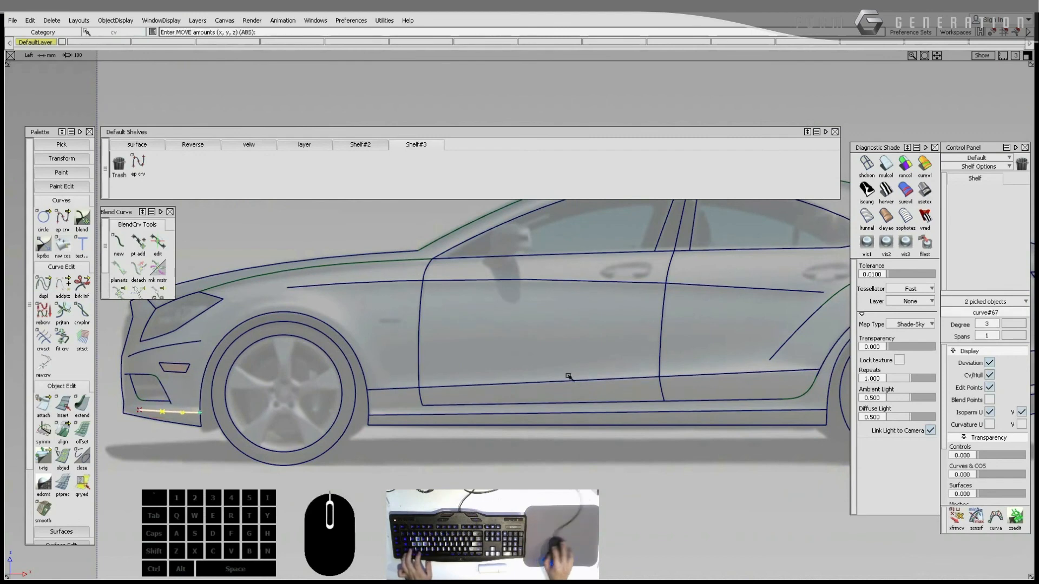
Step: Hide the CVs of the new lower front bumper curve and bring the whole car into view
click(990, 376)
ctrl+shift+drag(596, 465, 598, 443)
alt+shift+right_drag(600, 442, 566, 439)
alt+shift+middle_drag(566, 439, 373, 441)
alt+shift+right_drag(466, 451, 432, 459)
alt+shift+middle_drag(443, 461, 395, 444)
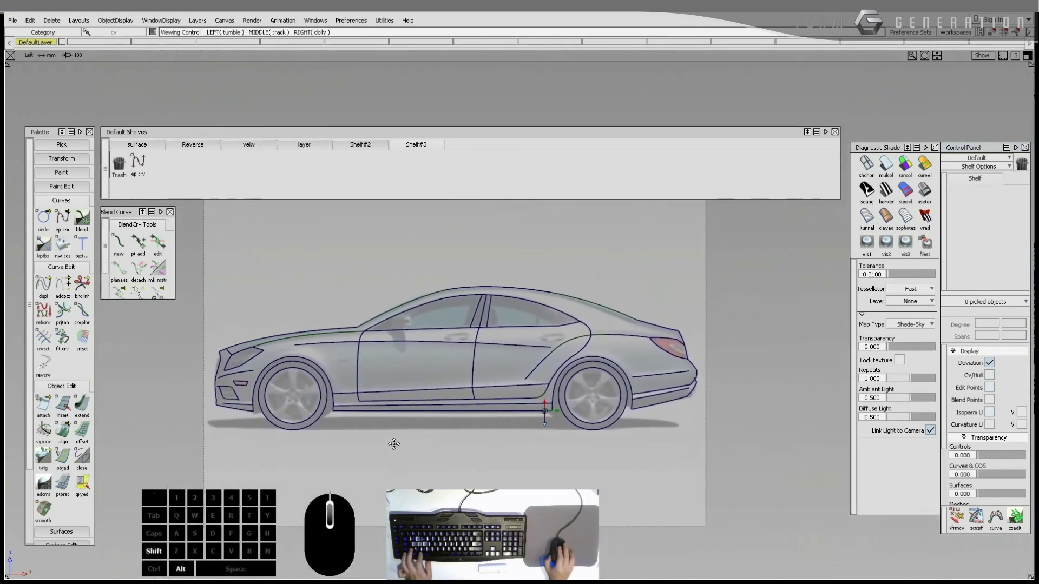